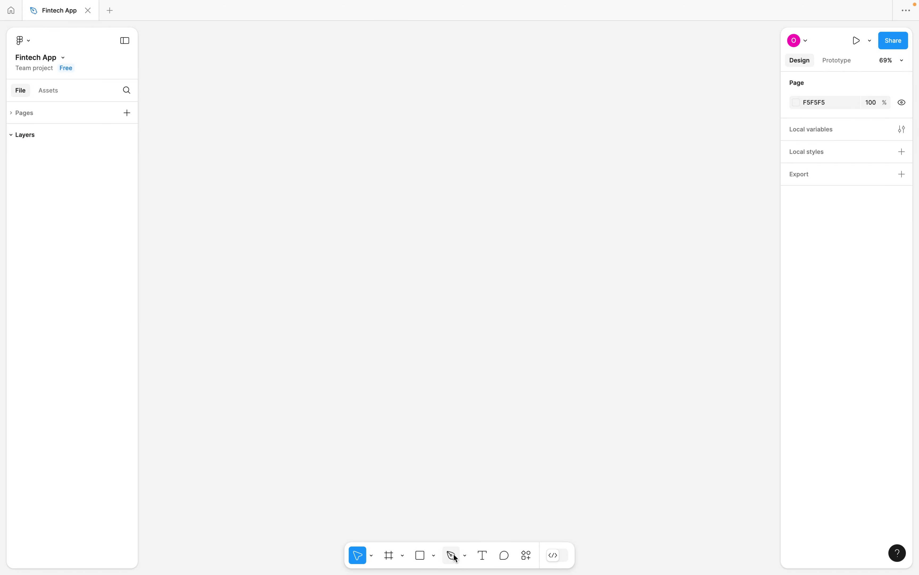
Create a phone frame on the empty canvas using the iPhone 14 & 15 Pro preset.
click(387, 558)
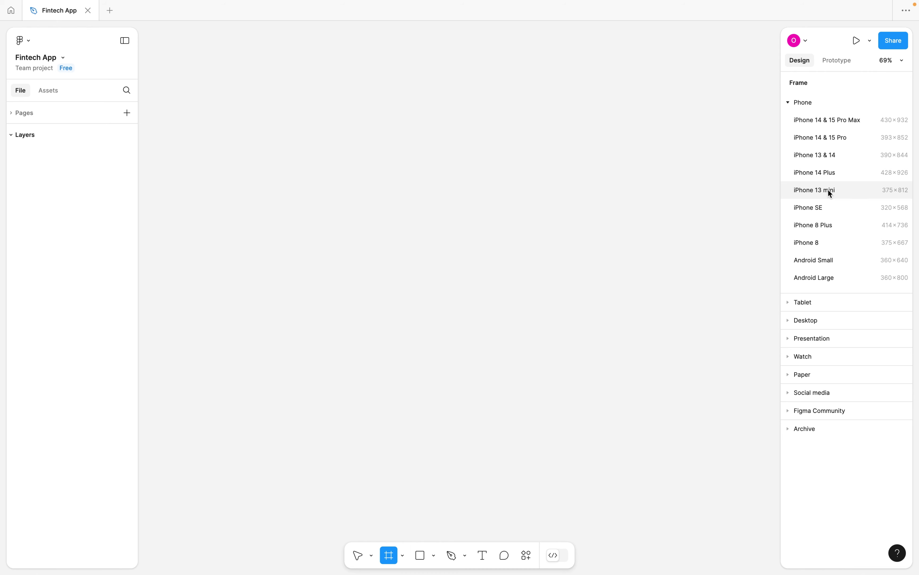
click(827, 139)
scroll(466, 215, up, 5)
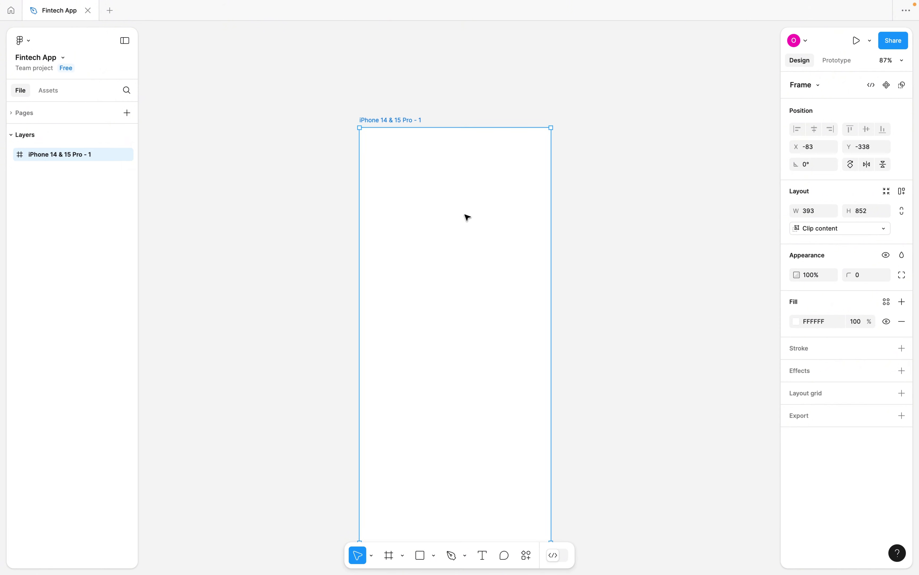
scroll(468, 220, up, 1)
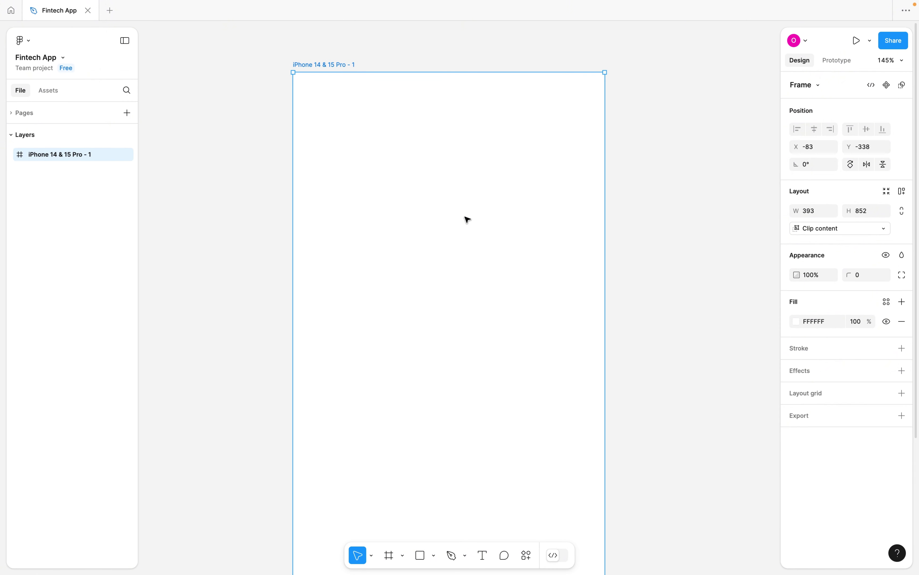
Search all asset libraries for "status bar" and clear the search.
click(49, 92)
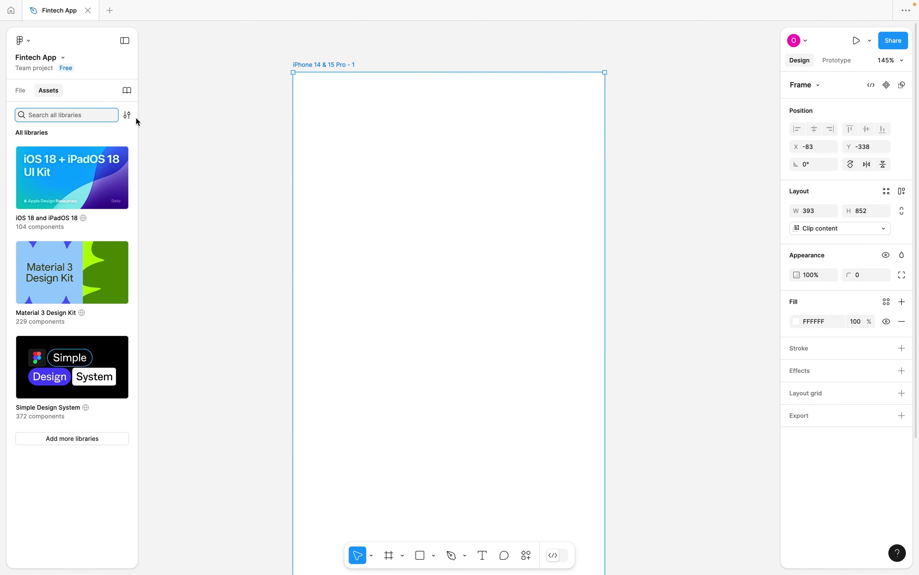
click(20, 94)
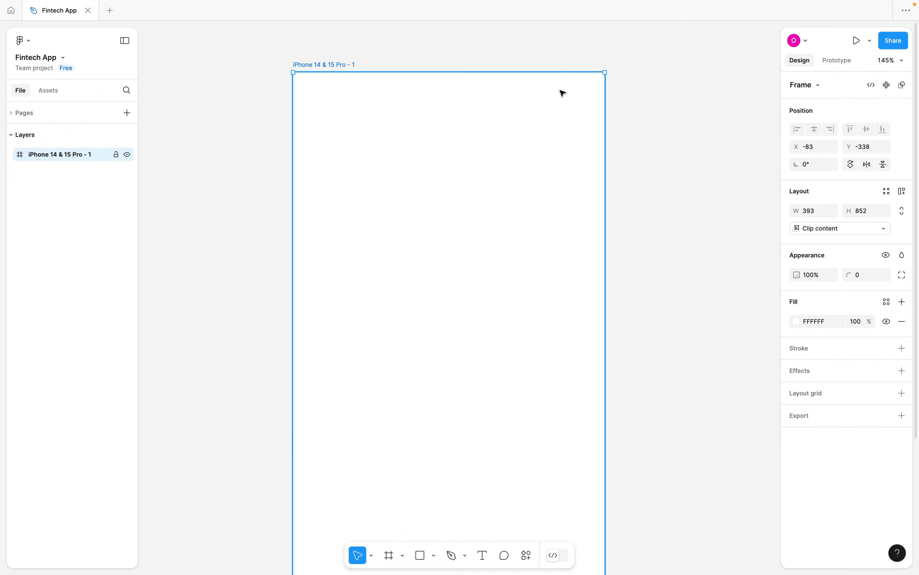
click(50, 93)
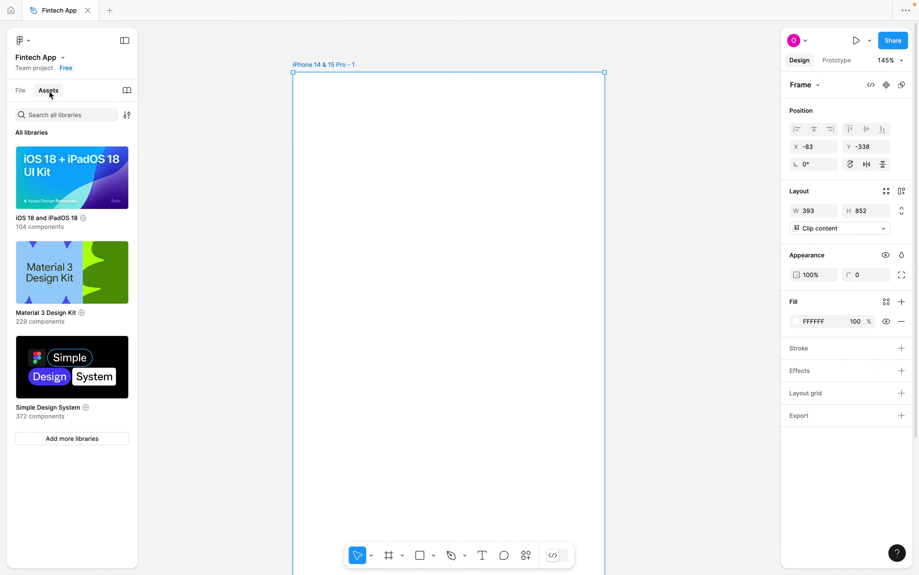
click(68, 114)
text(status bar)
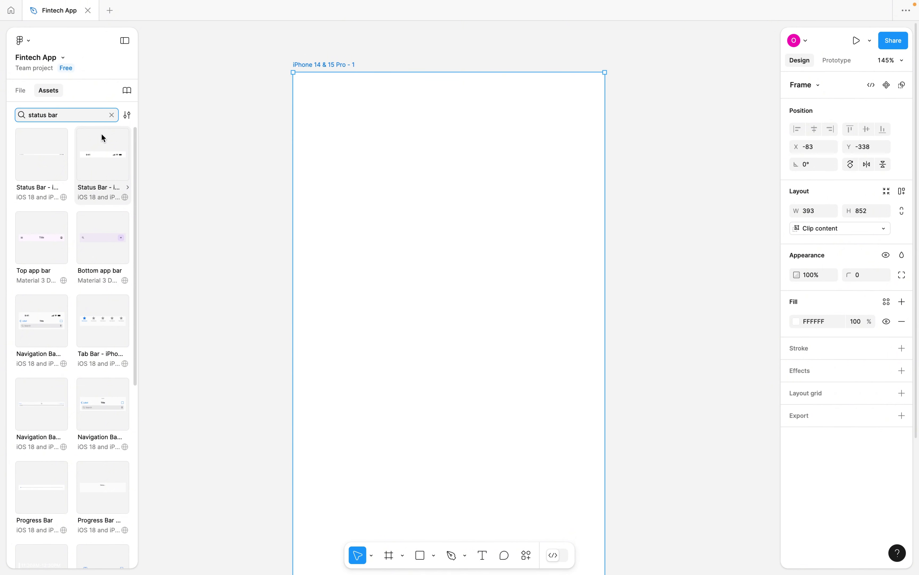
click(112, 115)
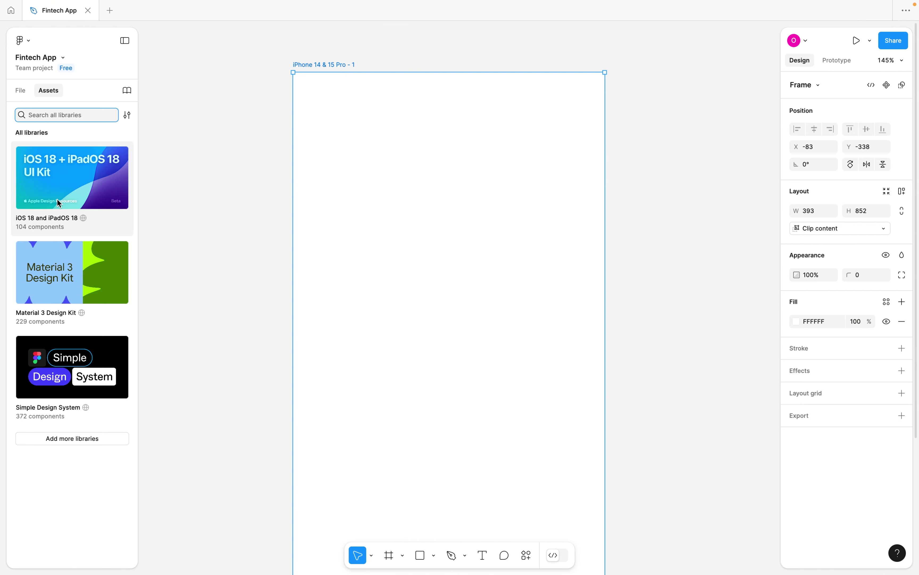
Search the iOS 18 and iPadOS 18 library for "status bar" and insert the Status Bar - iPhone component.
click(55, 195)
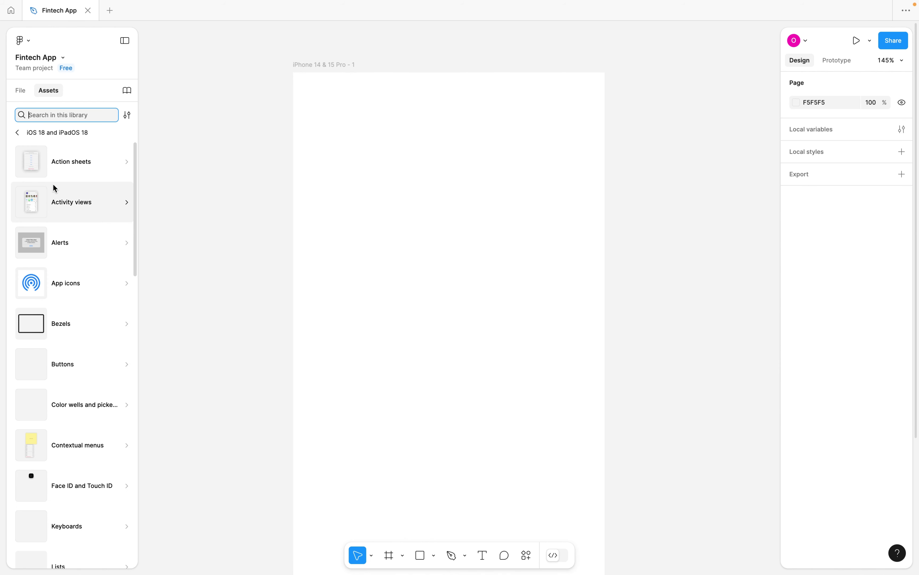
text(status bar)
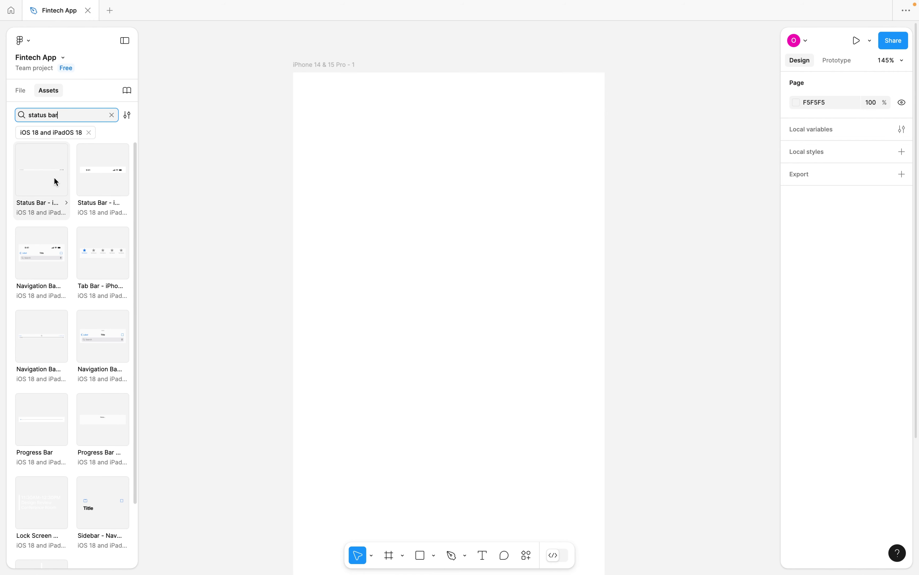
click(92, 173)
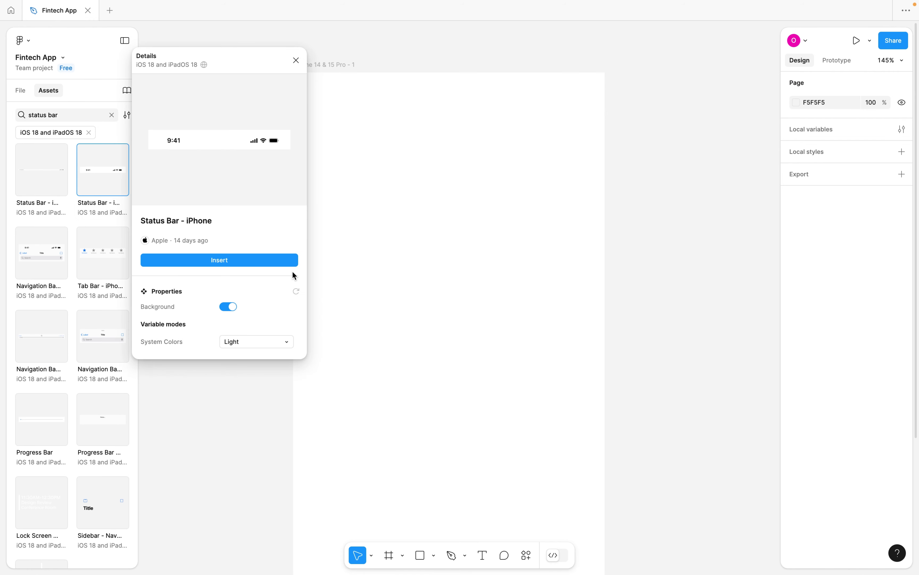
click(246, 265)
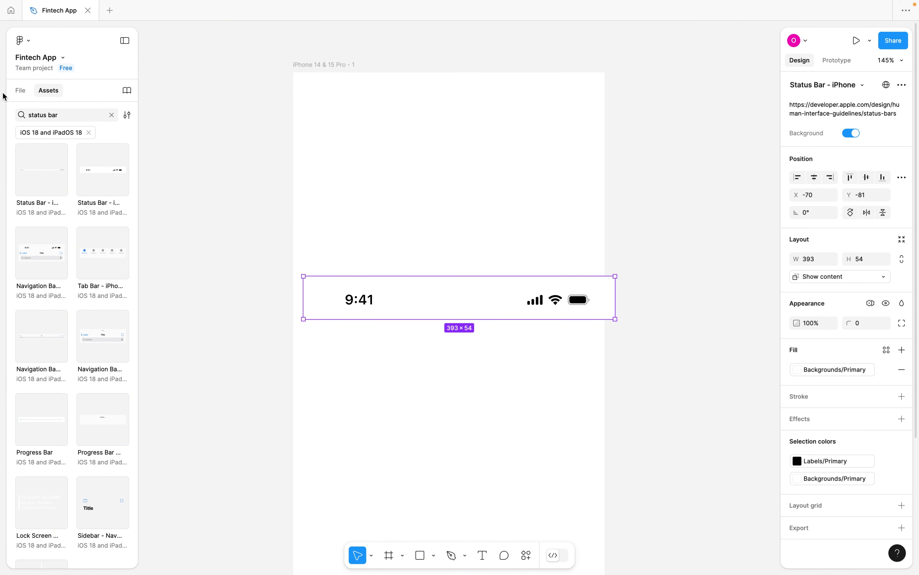
click(21, 93)
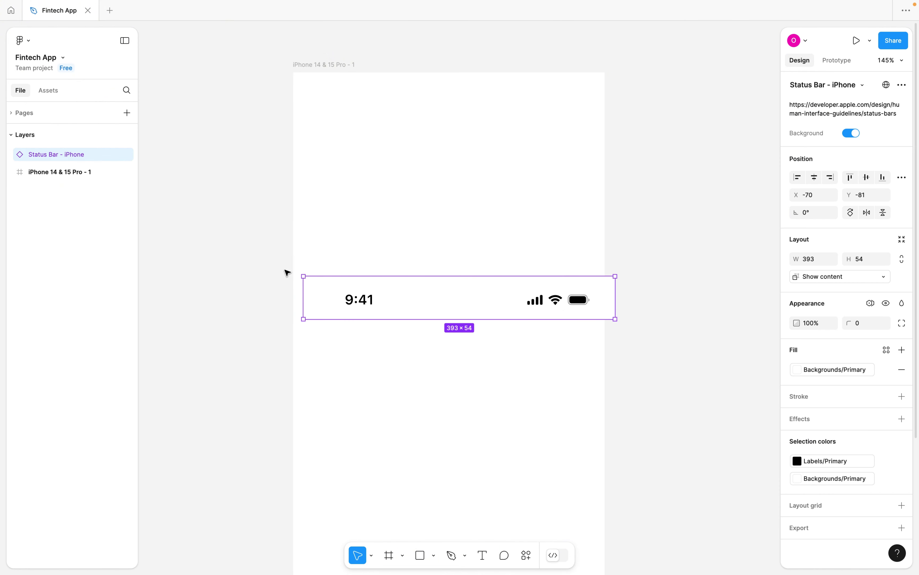
Move the status bar to the very top of the phone frame, aligned with both of its side edges.
drag(436, 296, 436, 225)
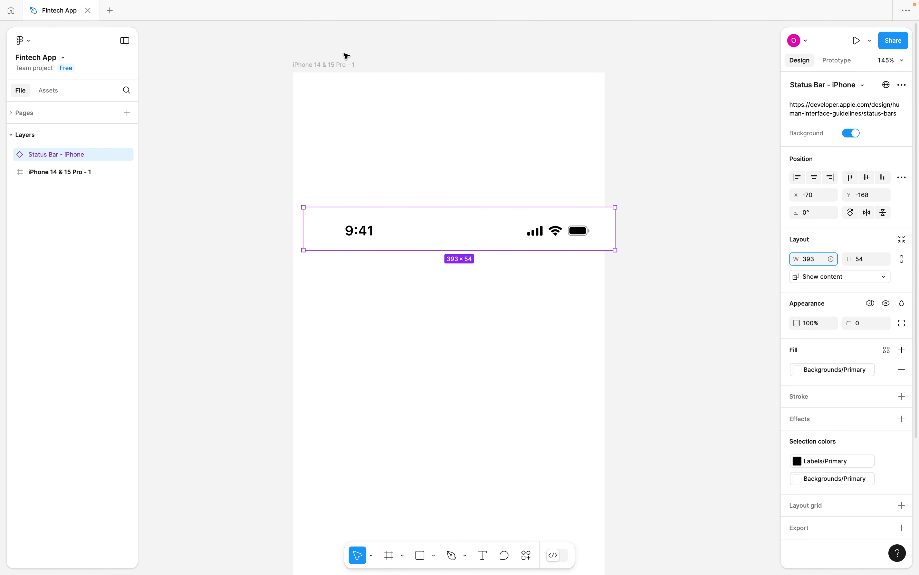
click(330, 64)
click(820, 213)
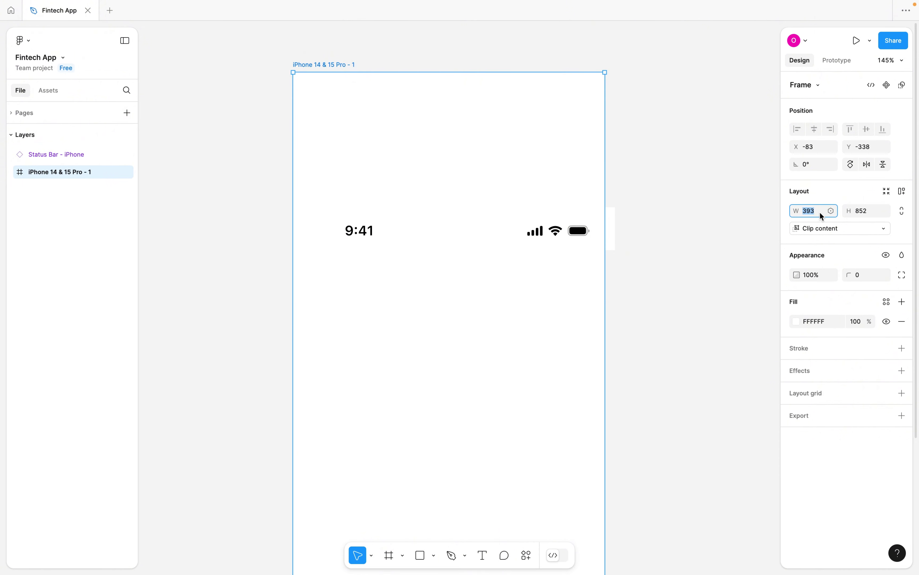
click(514, 218)
drag(489, 229, 475, 95)
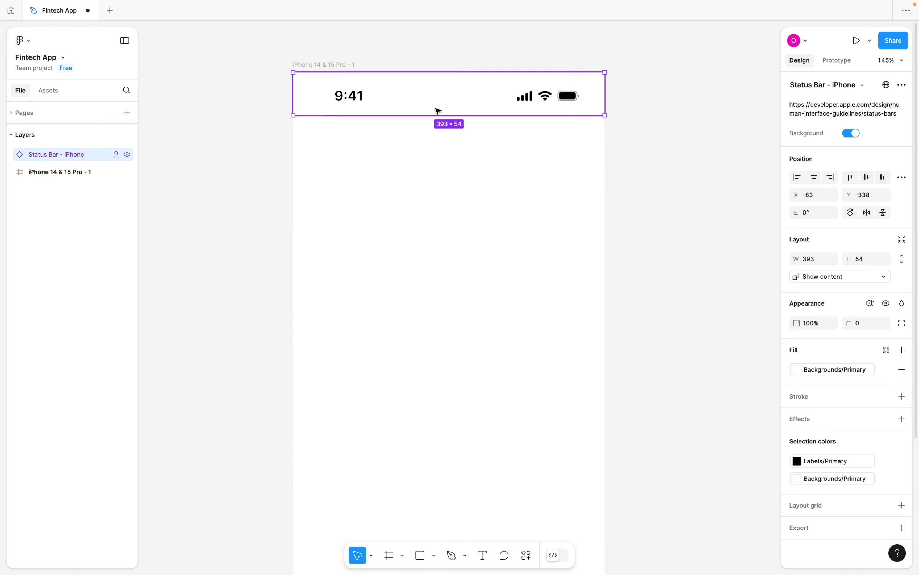
Rename the iPhone 14 & 15 Pro frame as Homescreen.
scroll(435, 113, left, 3)
scroll(435, 112, up, 1)
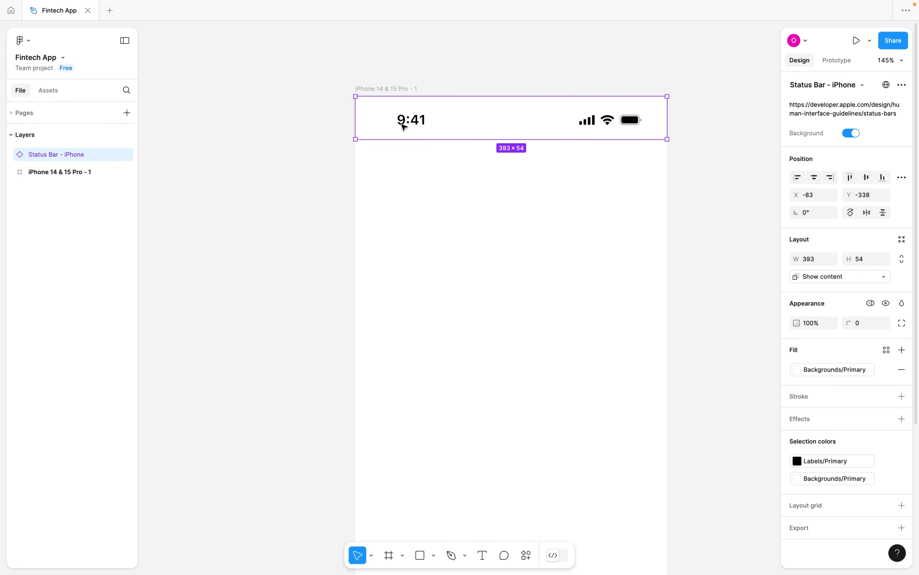
click(385, 89)
scroll(381, 91, right, 2)
scroll(382, 92, down, 1)
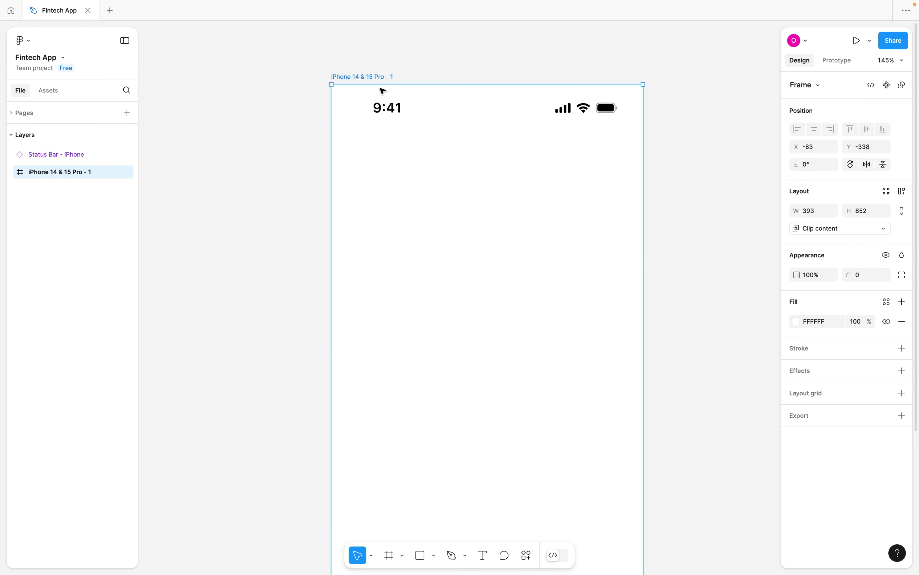
double_click(362, 77)
text(Ho)
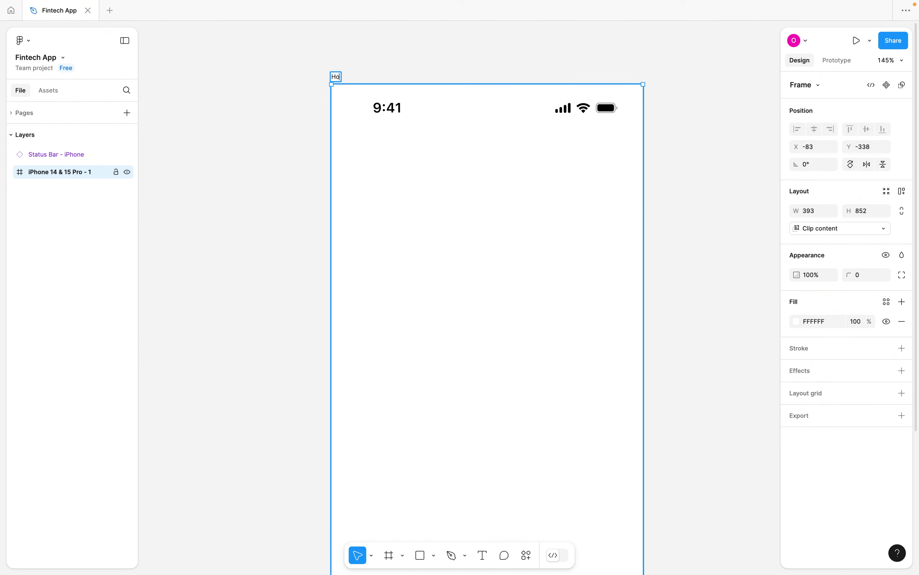
text(mescreen)
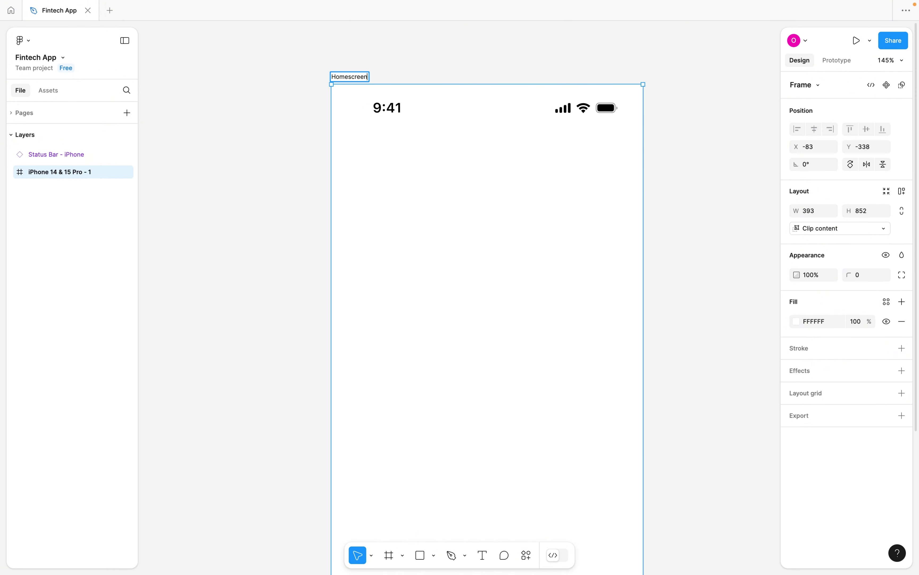
click(434, 61)
Add a text layer below the status bar with the greeting "Hi," followed by the account holder's first name.
scroll(418, 168, down, 5)
scroll(418, 168, down, 2)
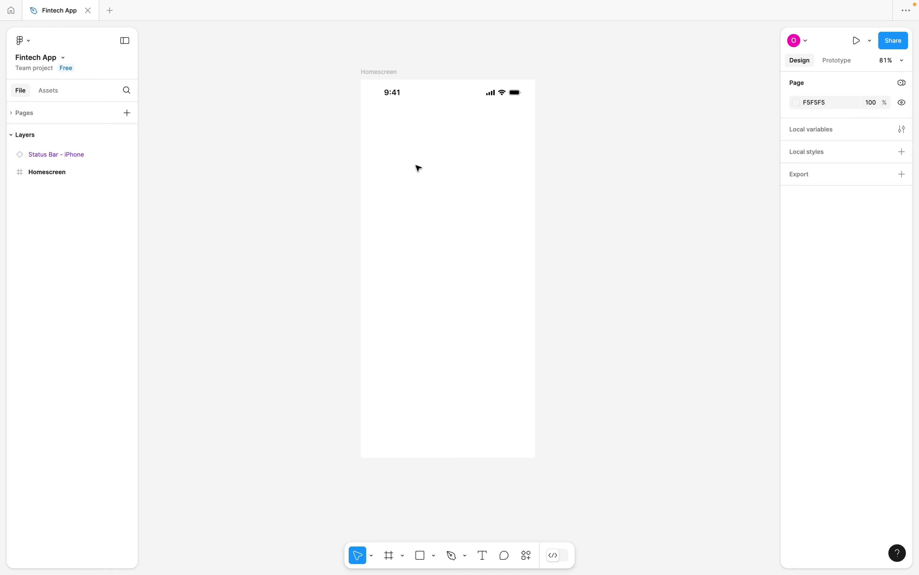
scroll(420, 88, up, 5)
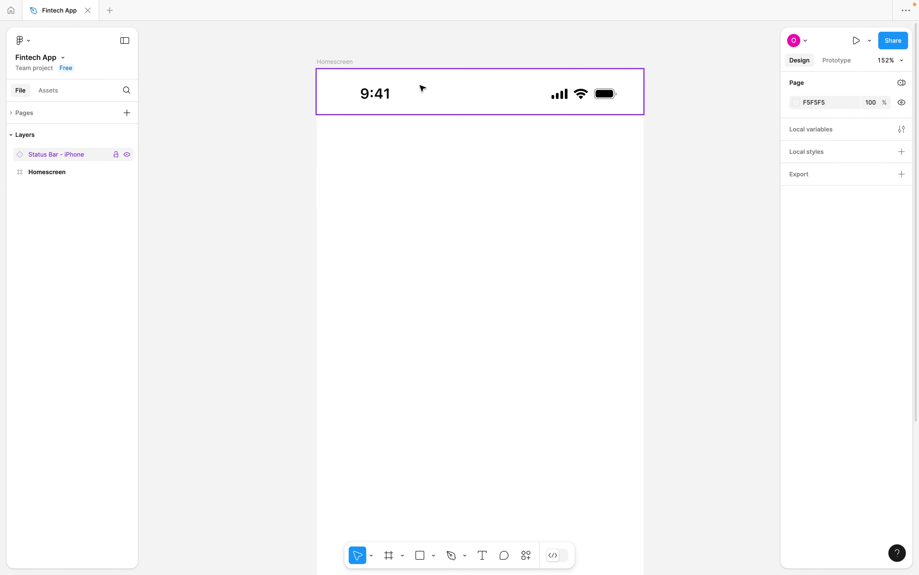
click(364, 147)
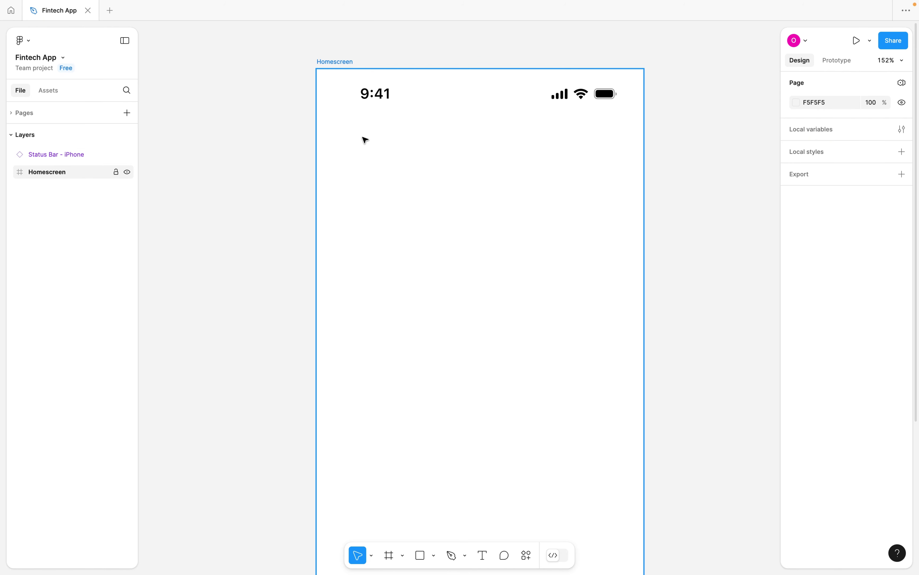
key(t)
click(352, 138)
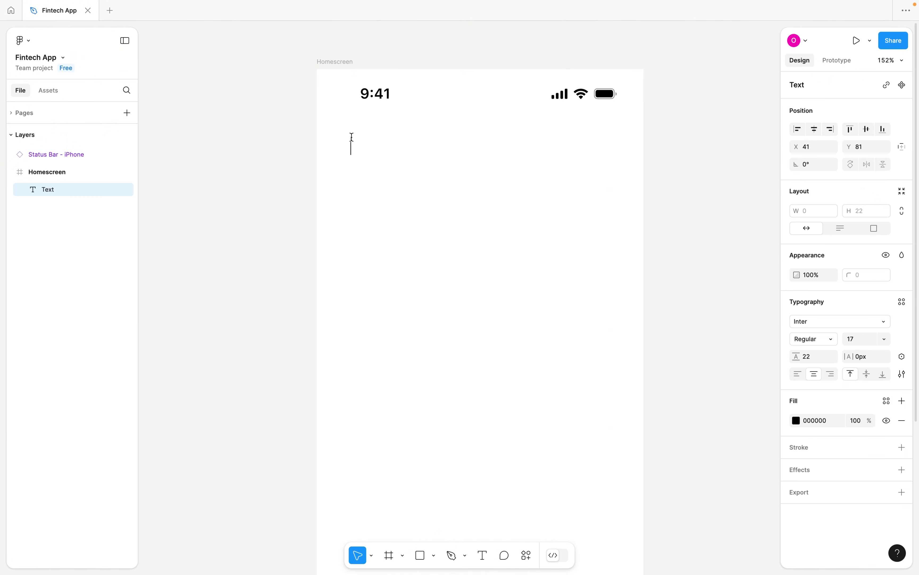
text(Hi, John)
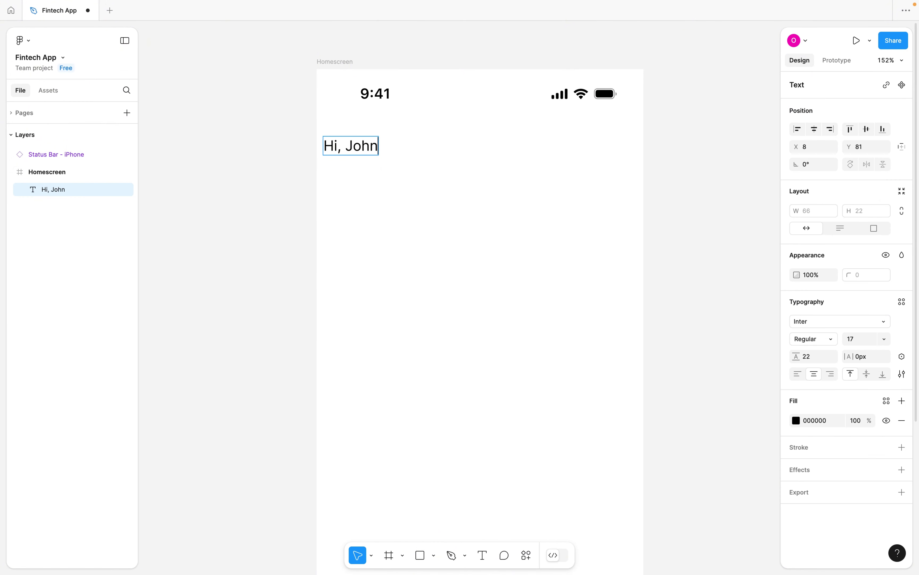
Set the greeting text to Medium weight and size 16, and place it below the status bar's clock.
key(ctrl+a)
click(821, 340)
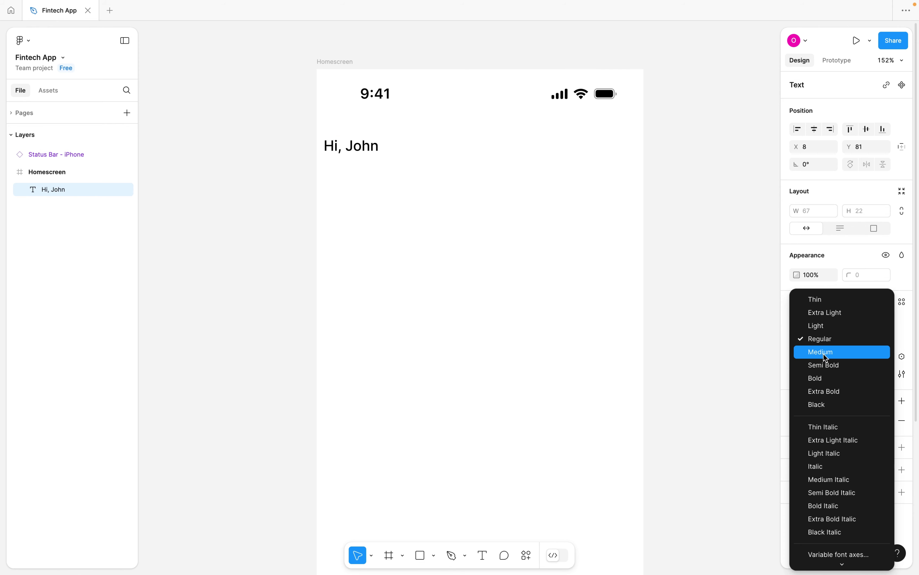
click(825, 352)
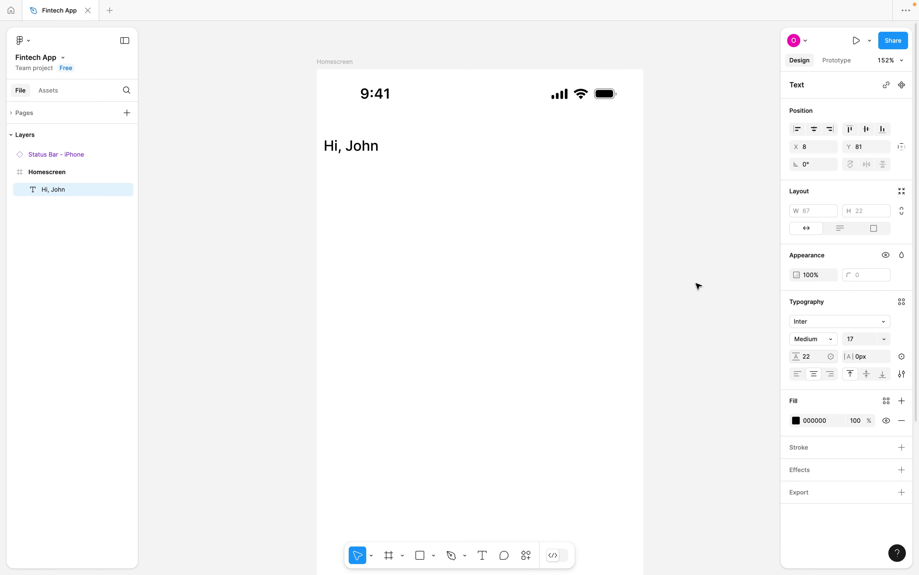
click(863, 339)
text(16)
key(Return)
drag(357, 148, 373, 136)
click(439, 145)
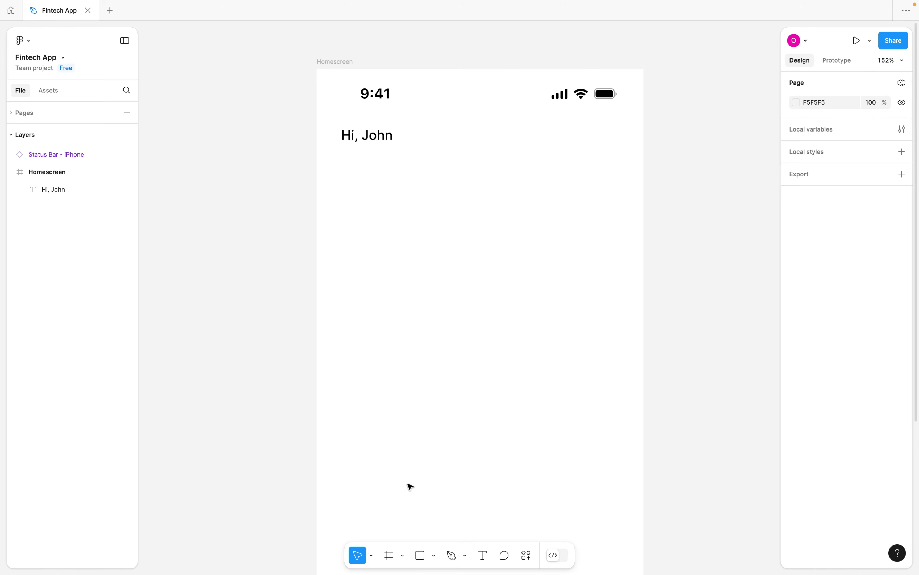
Draw a frame about 69 × 45 opposite the greeting, below the battery indicator, and give it an image fill.
click(391, 558)
drag(569, 129, 627, 166)
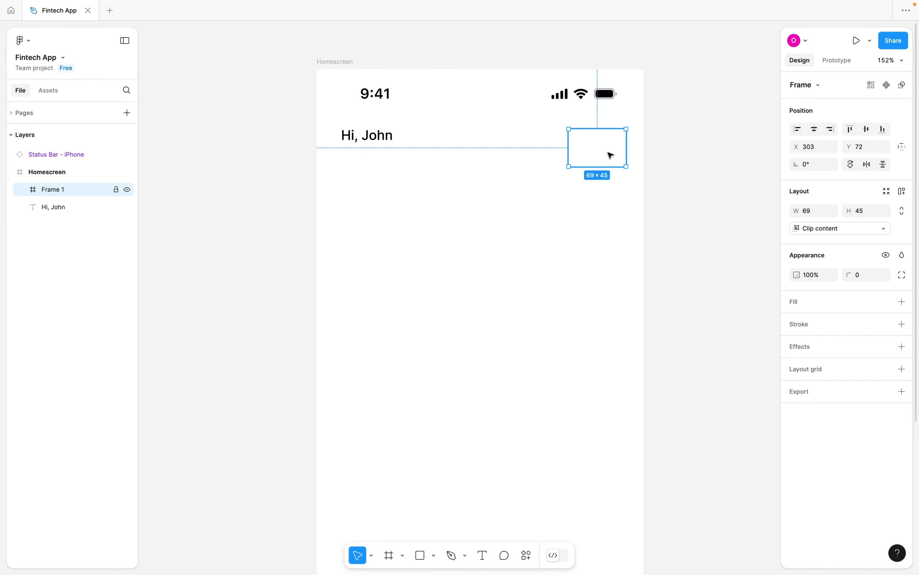
click(902, 302)
click(797, 321)
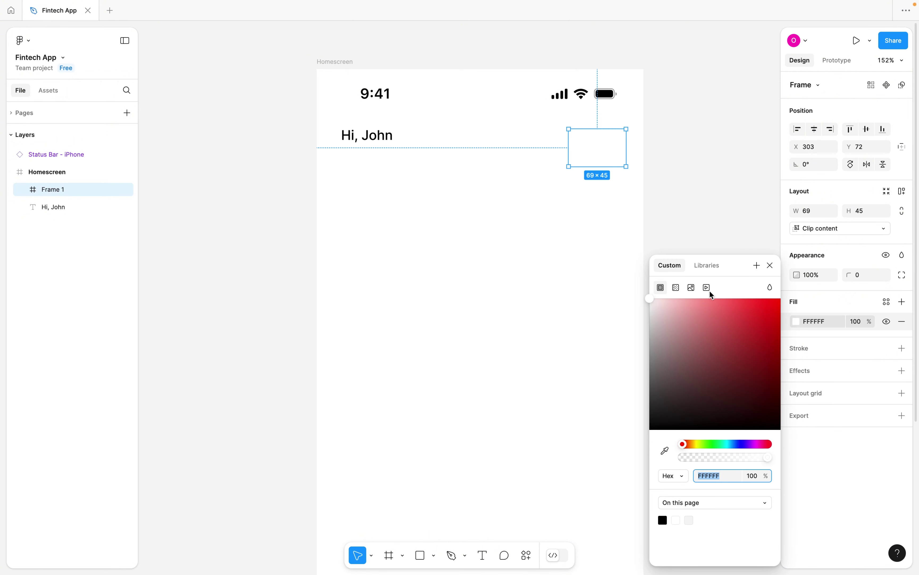
click(692, 288)
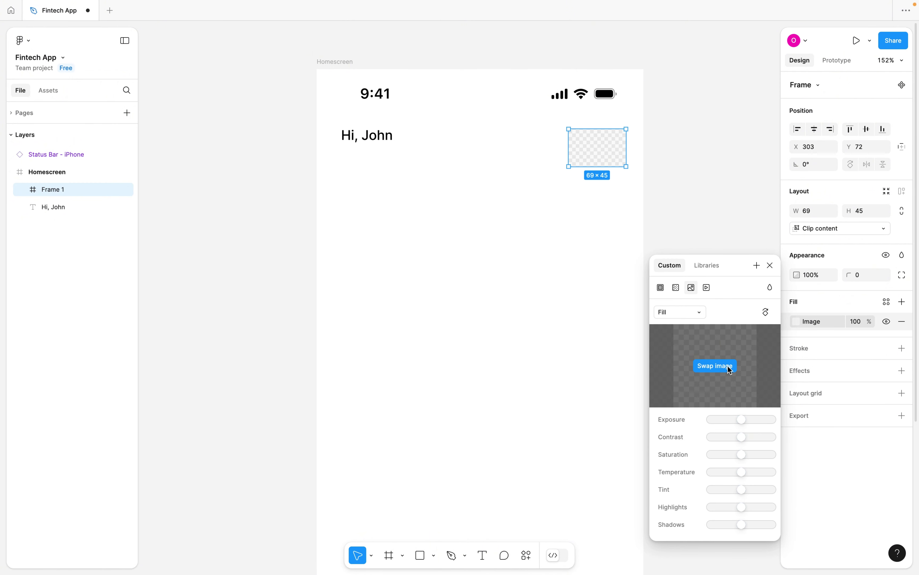
Turn the image frame into a circular avatar placeholder with a corner radius of 100 and a width of 45.
click(864, 275)
text(100)
key(Return)
click(813, 212)
text(45)
key(Return)
scroll(610, 127, up, 5)
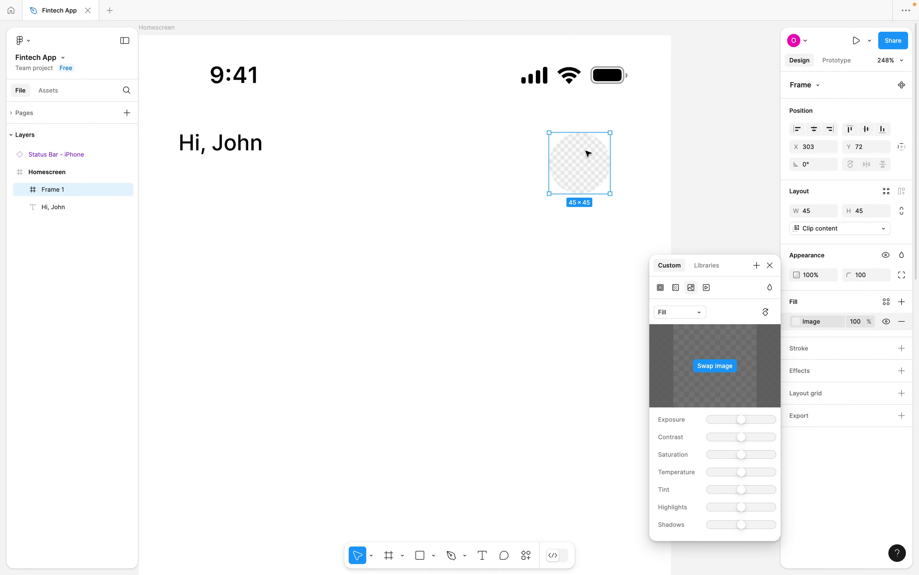
scroll(588, 154, up, 5)
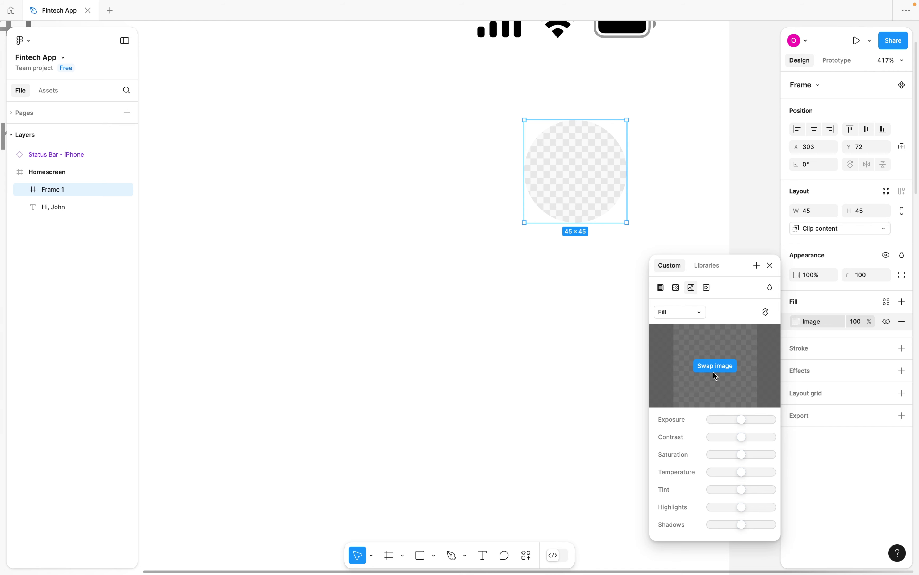
click(771, 266)
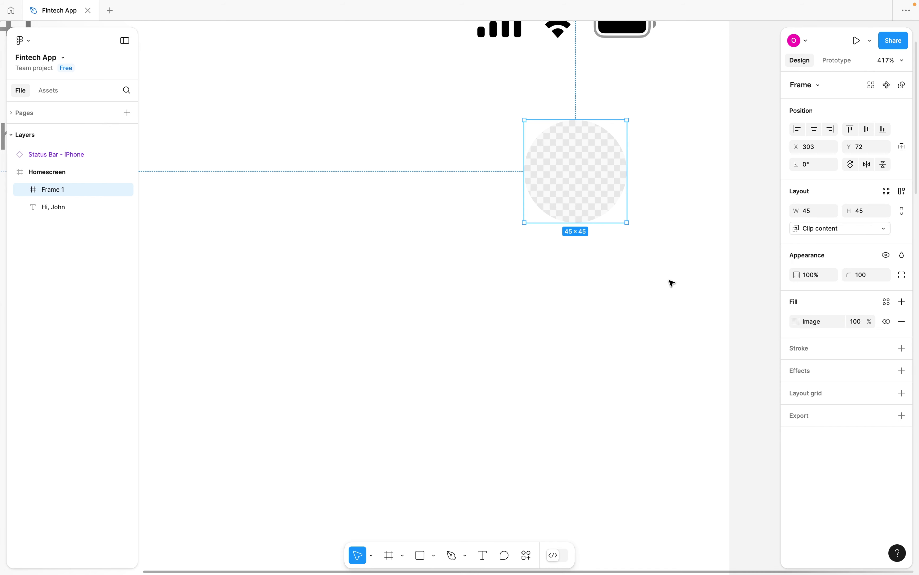
scroll(669, 282, down, 8)
scroll(672, 284, down, 2)
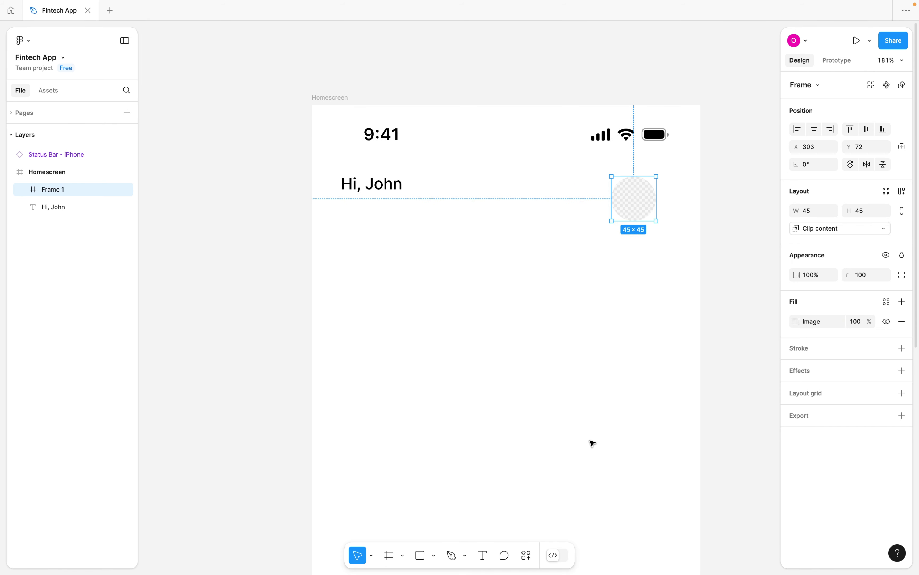
Fill the circular avatar frame with a generated portrait photo using the Avatars Generator plugin, leaving its options as they are.
click(527, 557)
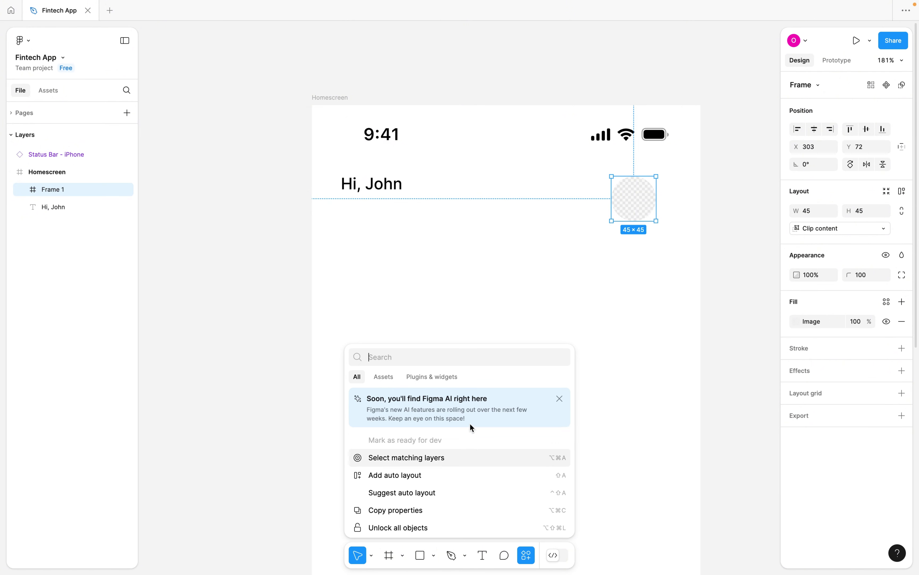
click(427, 378)
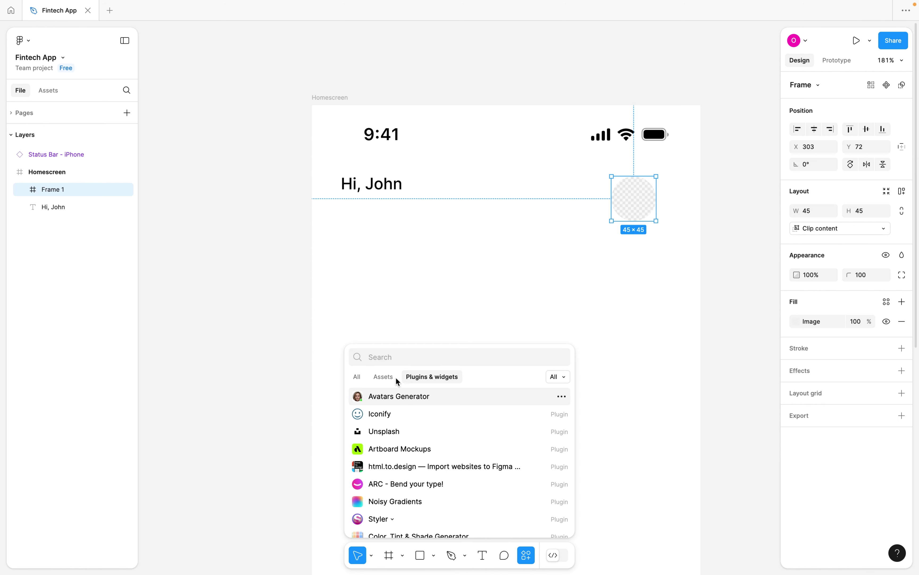
click(392, 357)
text(avat)
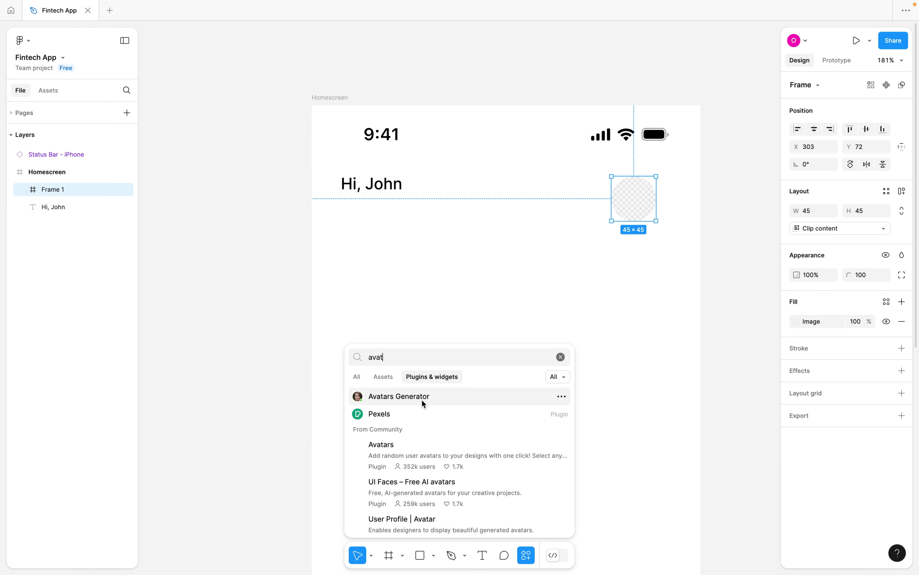
click(403, 395)
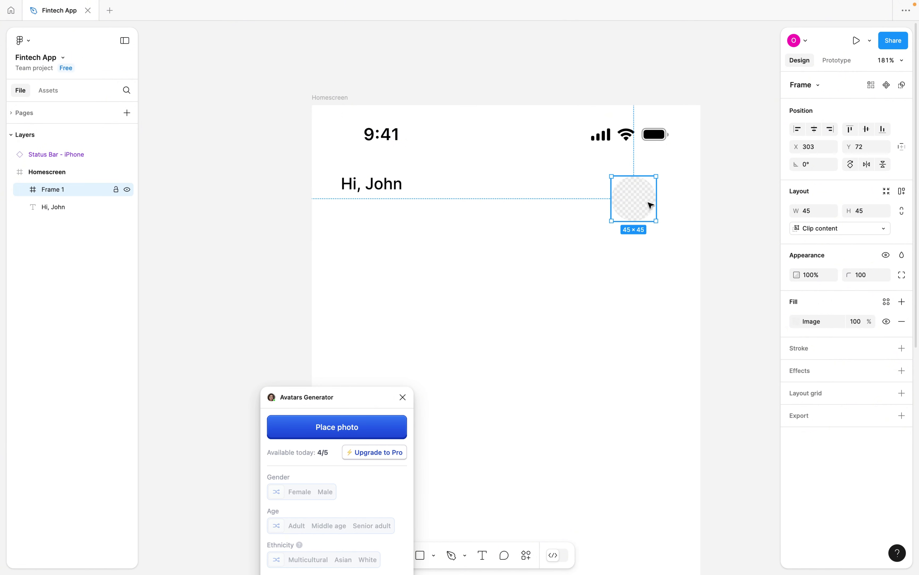
click(353, 433)
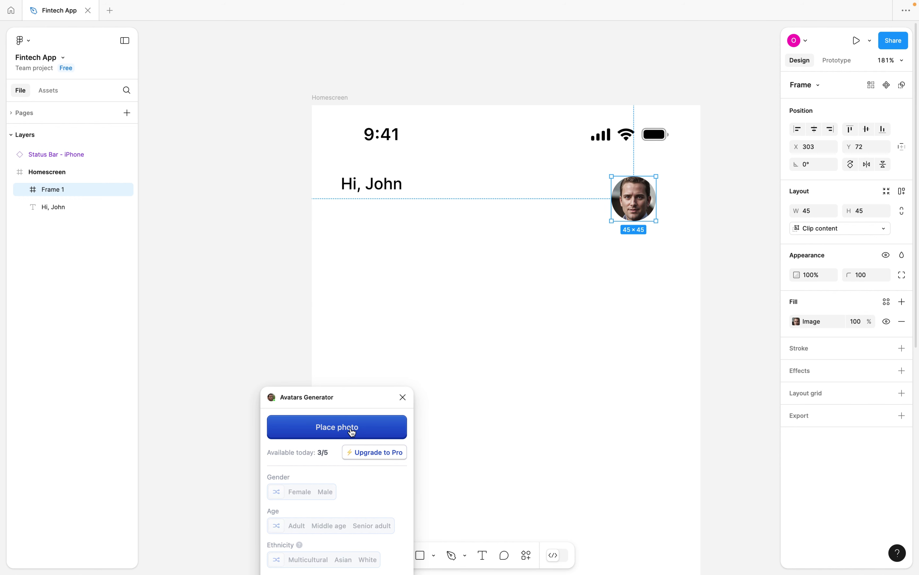
click(403, 398)
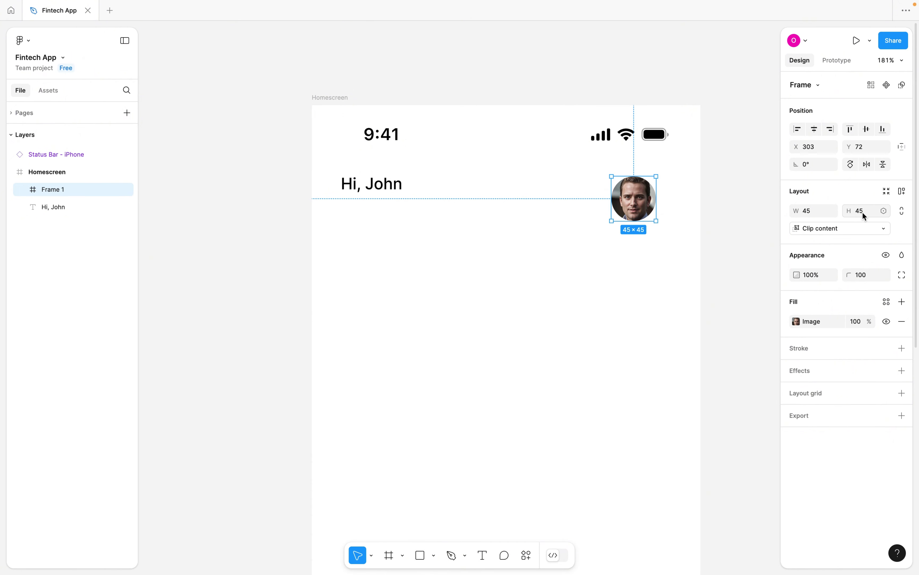
Lock the avatar's proportions, resize it to 32 × 32, and move it outward to X 340, Y 69.
click(904, 212)
text(32)
key(Return)
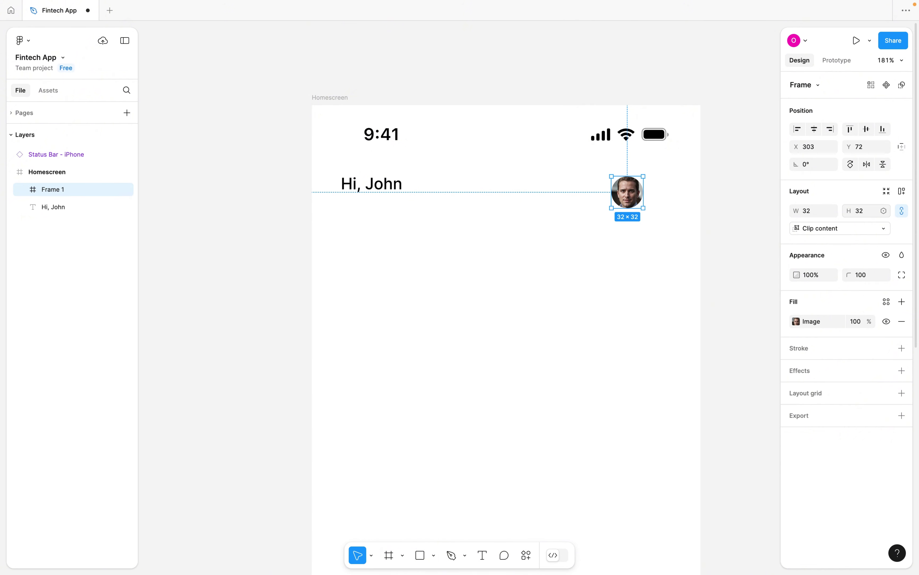
drag(631, 198, 664, 190)
scroll(663, 188, up, 2)
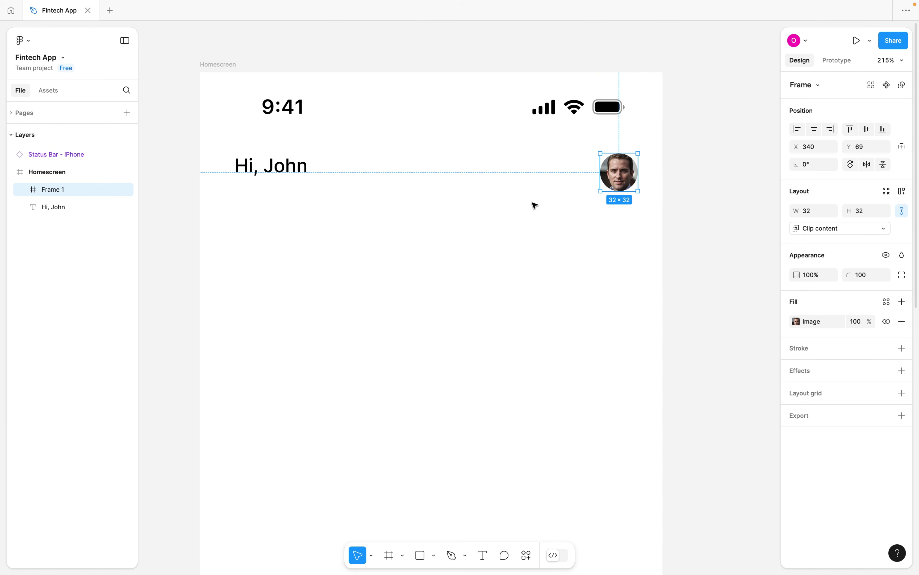
Add a layout grid to the Homescreen frame and change it to columns with a count of 12.
scroll(224, 247, down, 5)
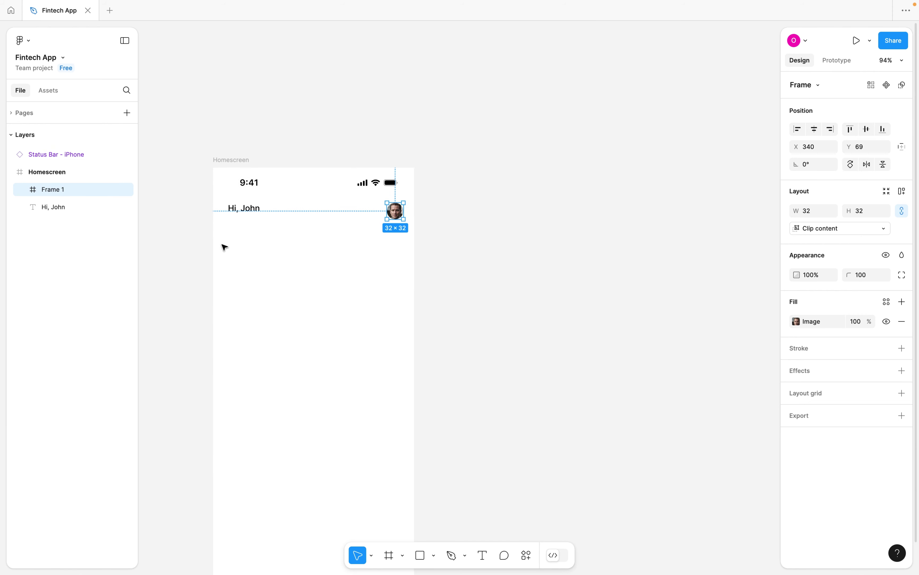
scroll(224, 248, left, 5)
scroll(225, 248, left, 2)
scroll(224, 248, up, 1)
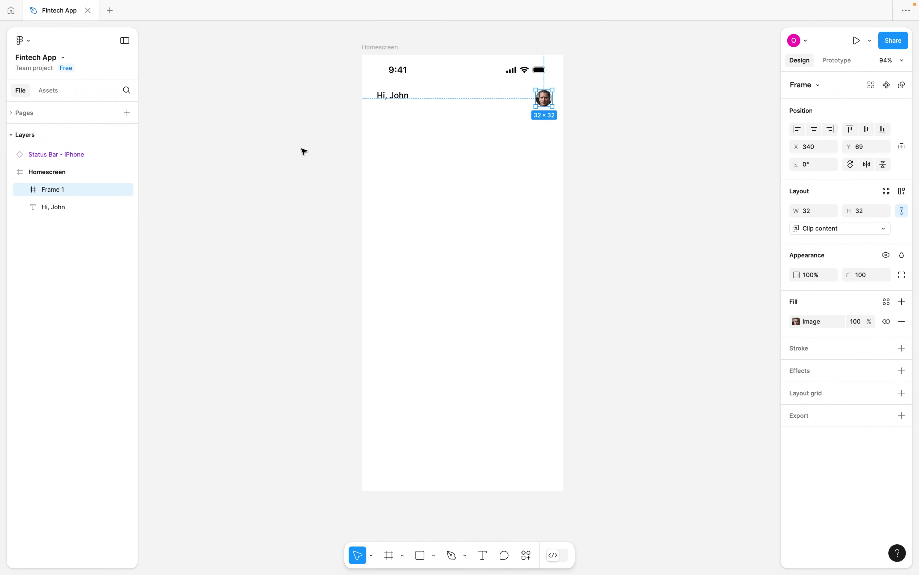
click(316, 133)
click(390, 46)
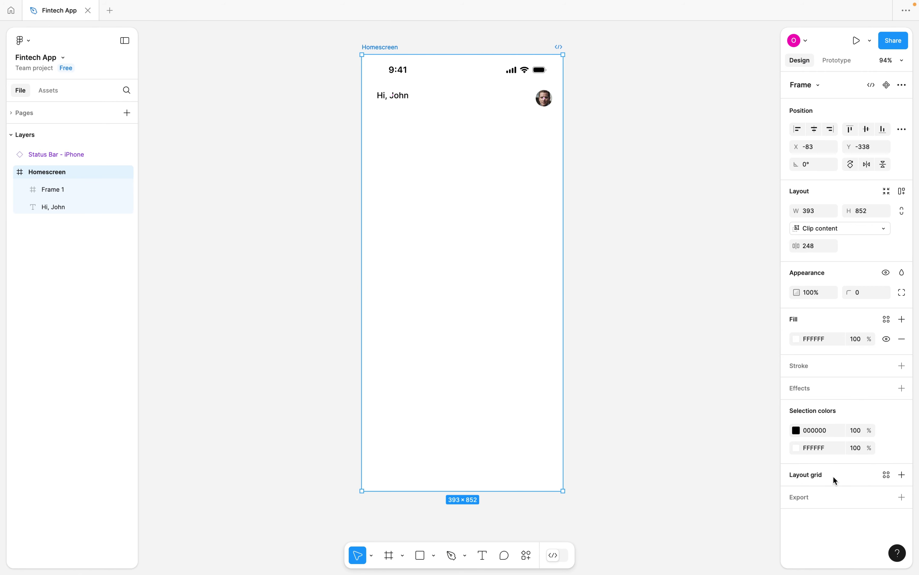
click(903, 475)
click(796, 495)
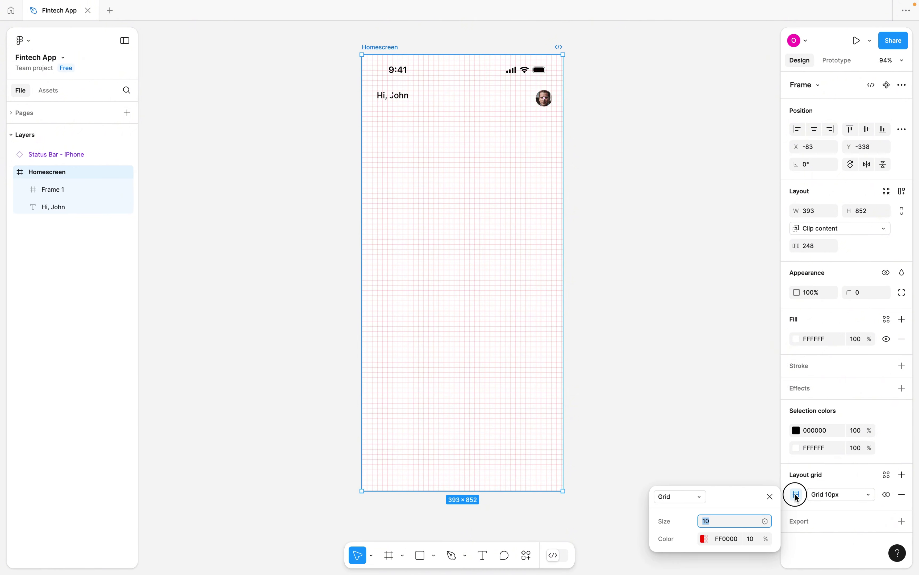
click(831, 494)
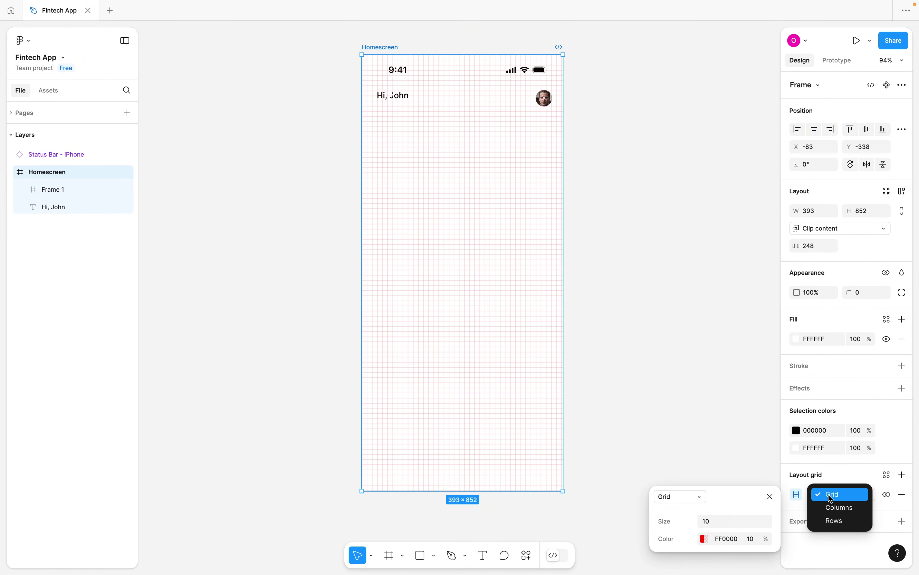
click(835, 506)
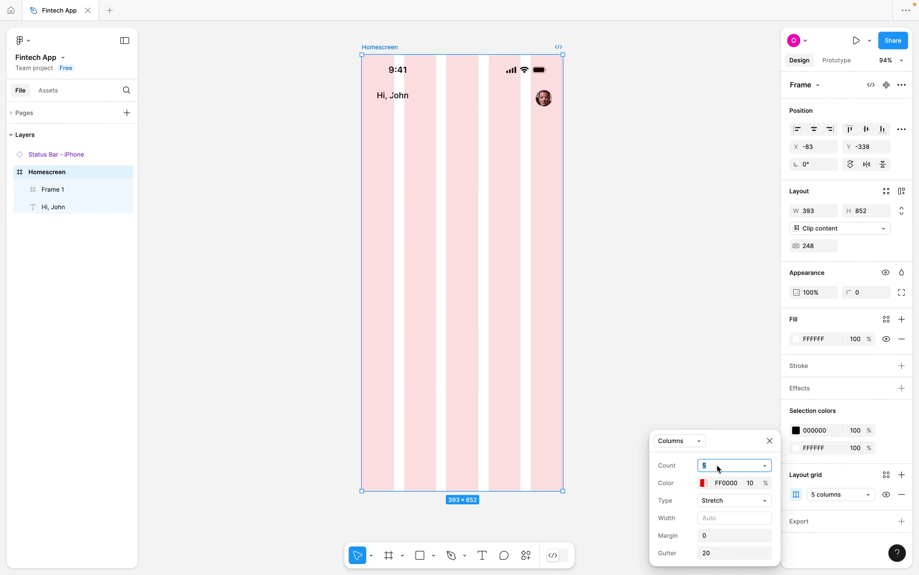
text(12)
key(Return)
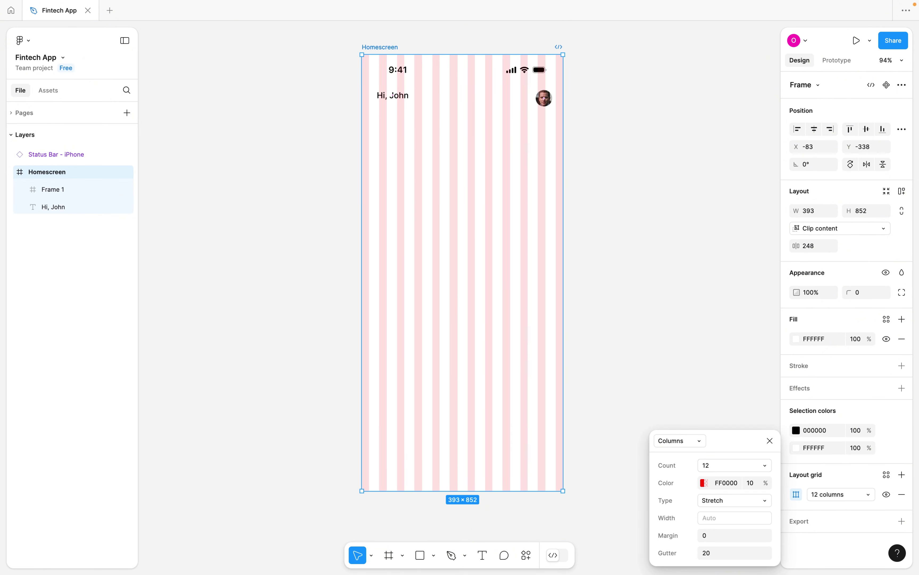
Set the margin of the Homescreen's column grid to 24.
click(716, 536)
text(24)
key(Return)
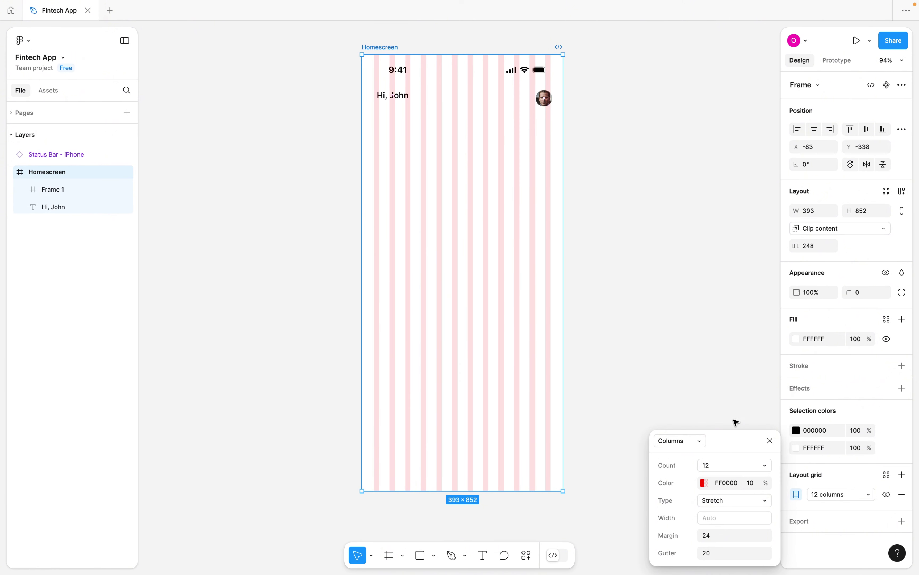
click(770, 441)
Align the greeting text with the outer edge of the first grid column, at X 24, Y 66.
scroll(499, 201, up, 3)
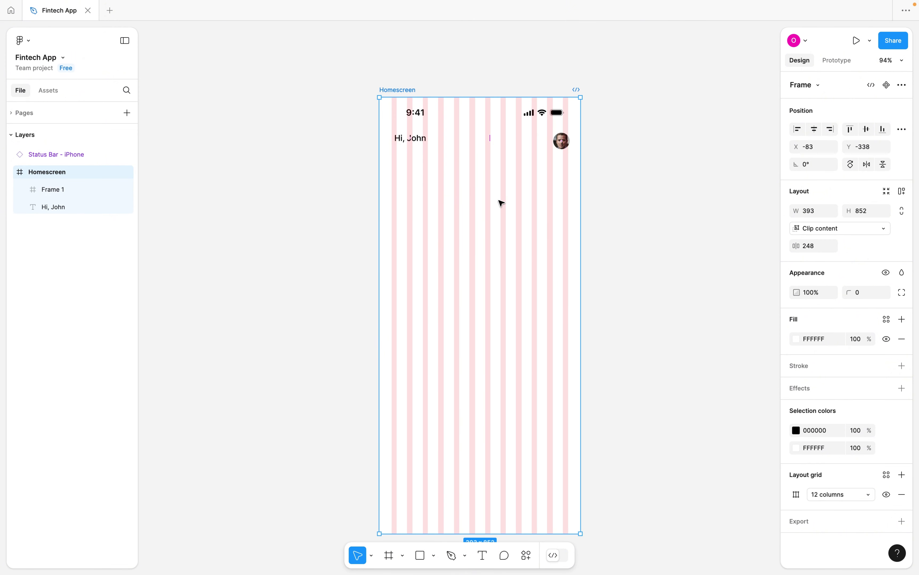
scroll(488, 161, up, 5)
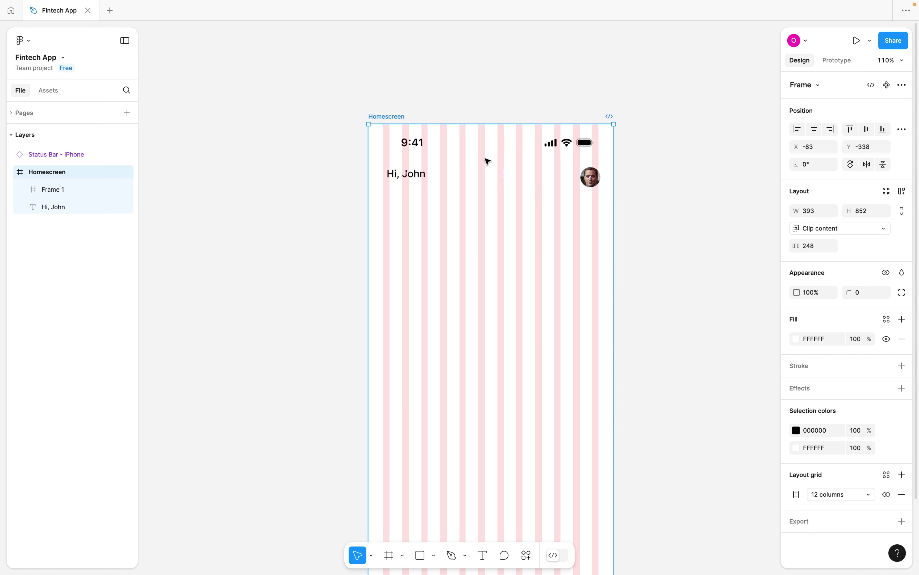
scroll(488, 162, up, 1)
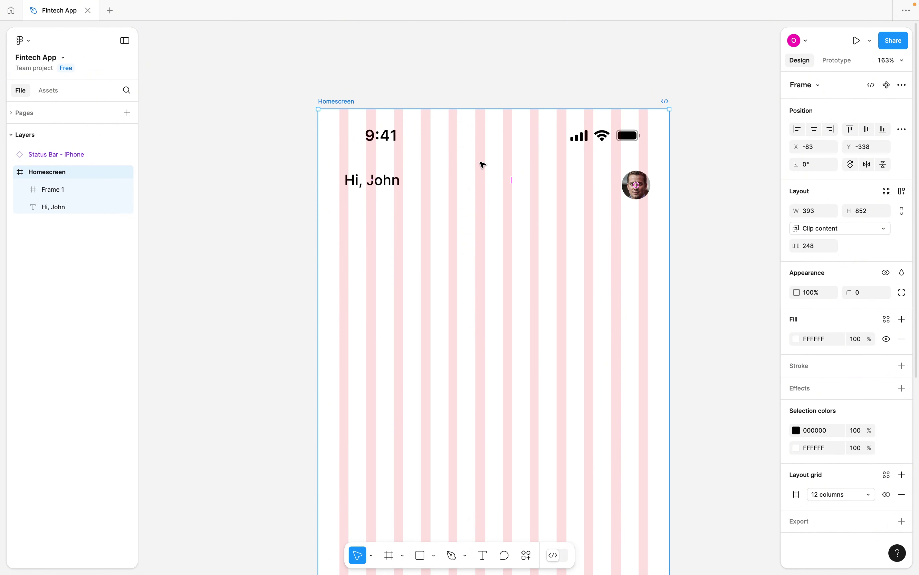
scroll(357, 196, up, 3)
scroll(357, 196, up, 1)
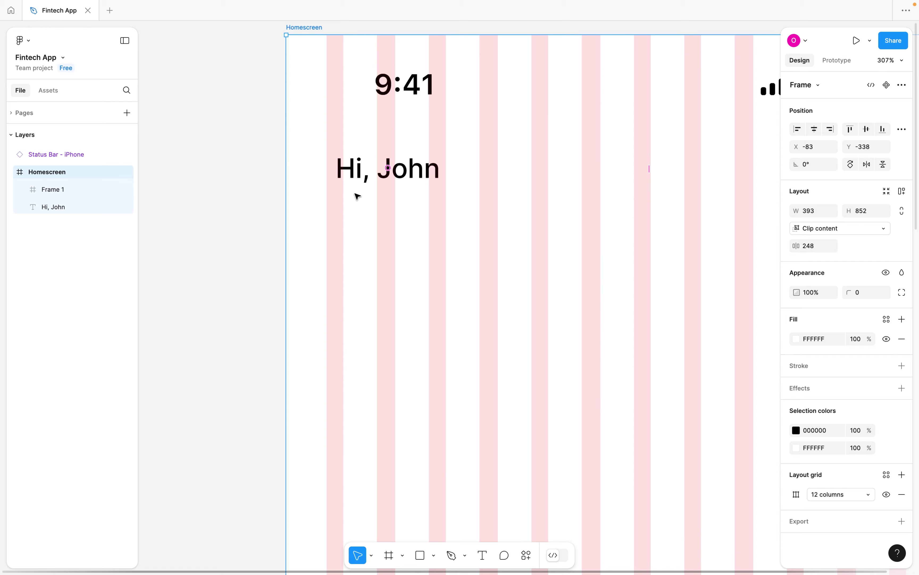
click(404, 173)
scroll(404, 173, up, 3)
double_click(400, 169)
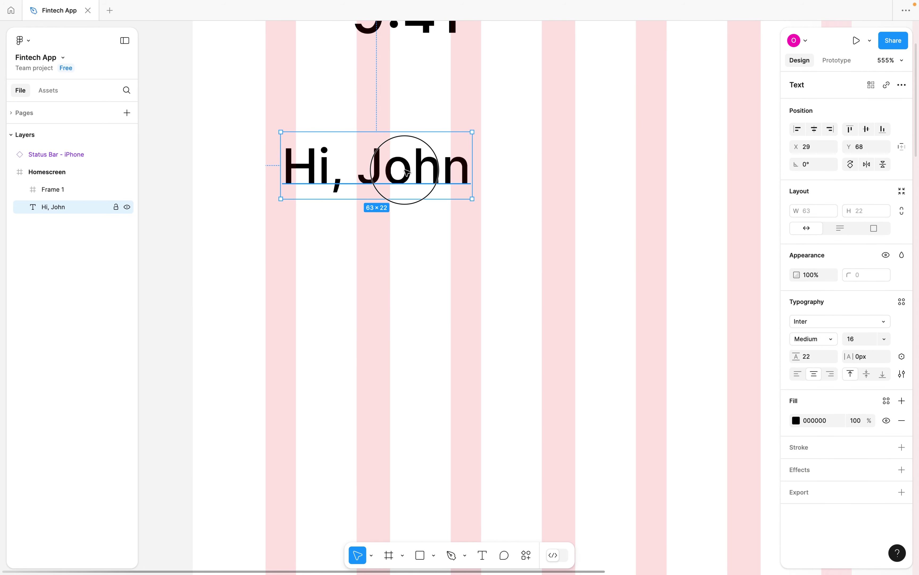
key(Escape)
Combine the greeting and avatar into a vertically centred horizontal auto layout row with automatic spacing, and move it to Y 58.
scroll(454, 178, down, 10)
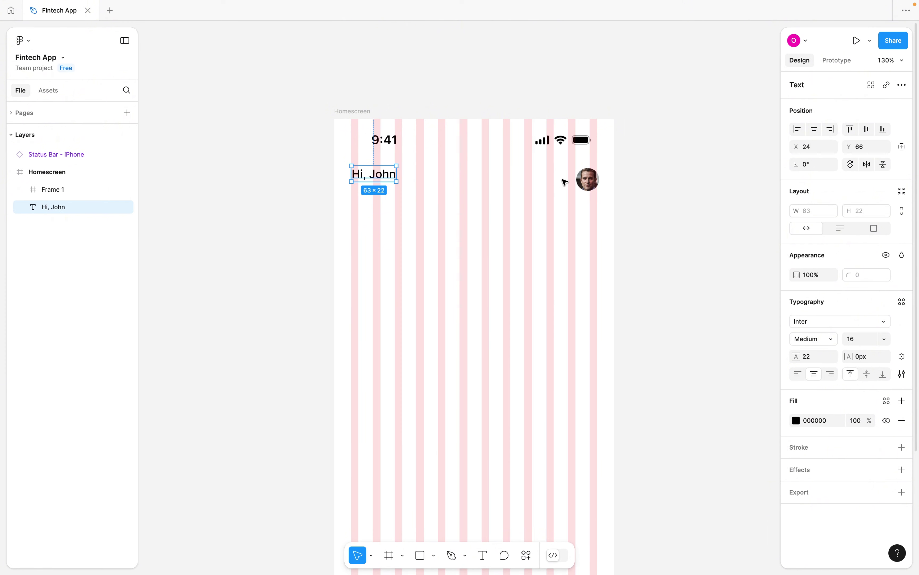
shift+click(588, 179)
key(shift+a)
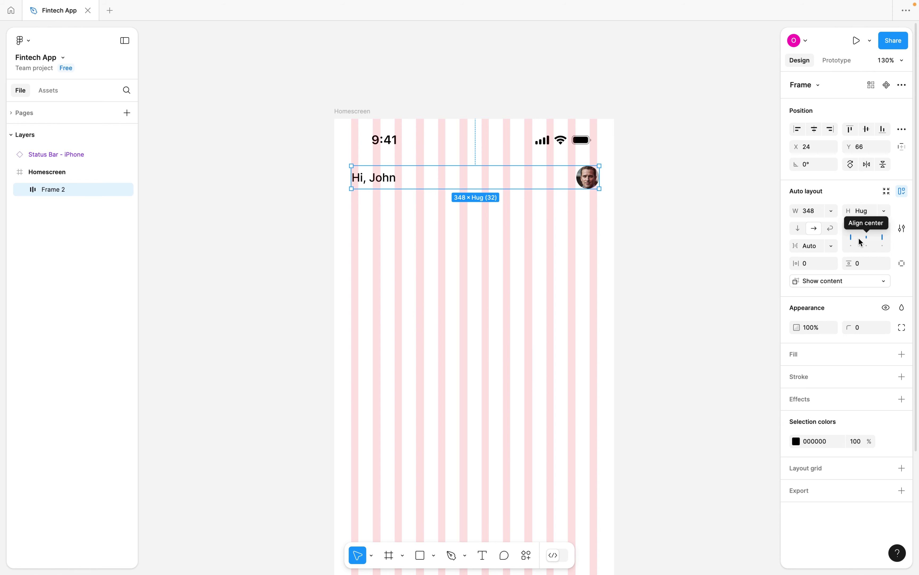
drag(585, 185, 584, 179)
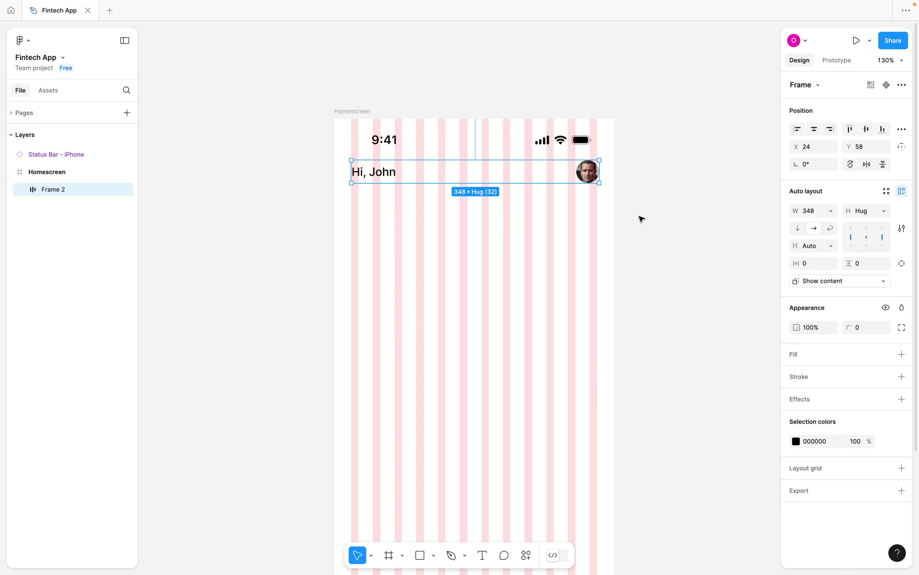
Hide the 12-column layout grid of the Homescreen frame.
scroll(564, 231, up, 3)
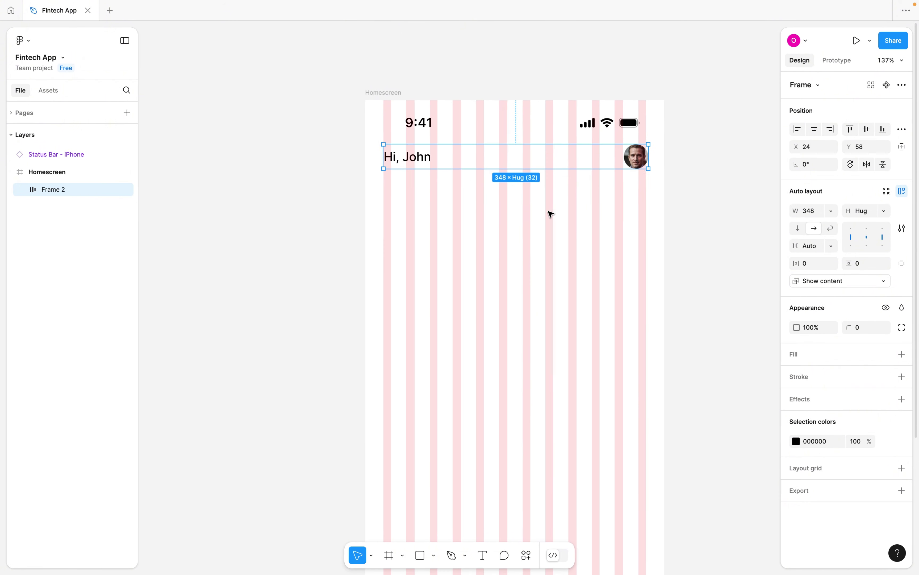
scroll(551, 214, up, 5)
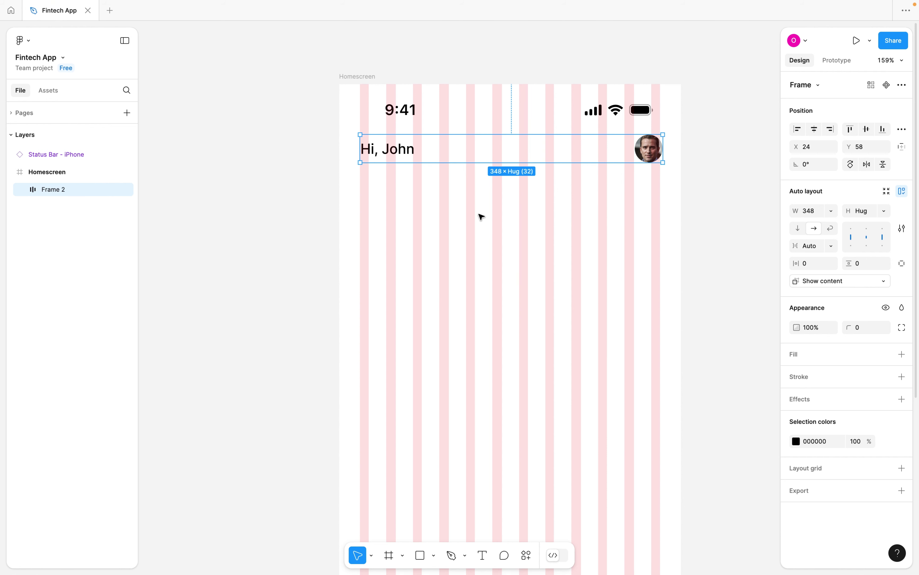
click(421, 202)
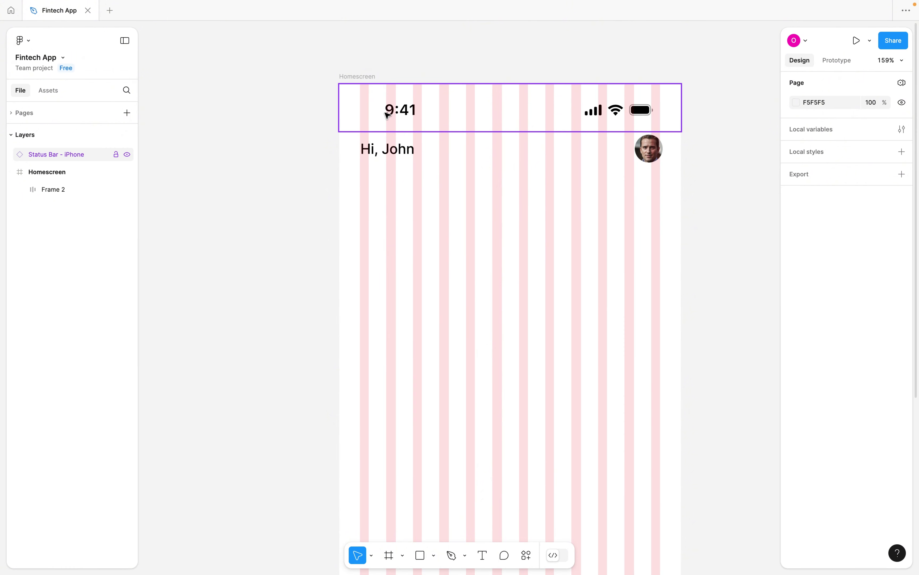
click(367, 81)
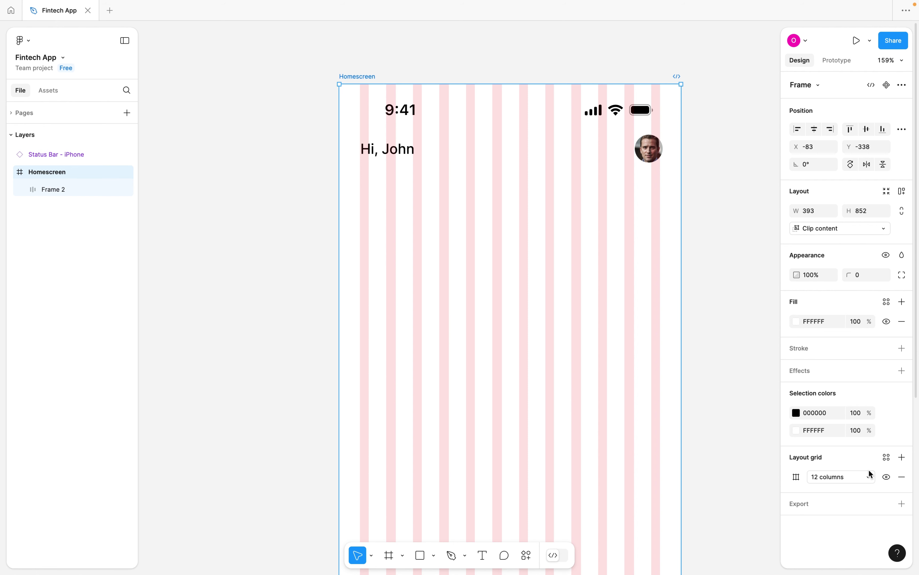
click(887, 478)
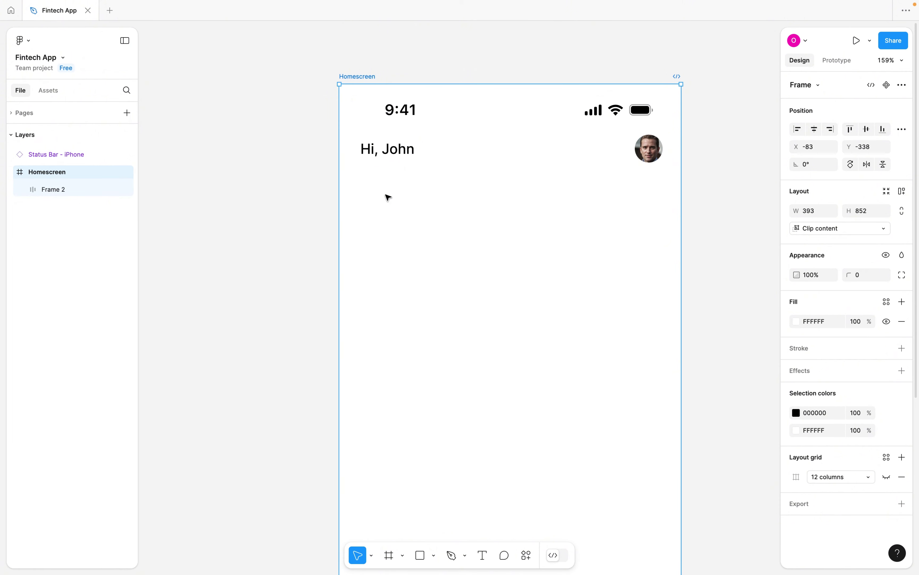
Add a text layer reading "Cash Balance" below the greeting and place it at X 24, Y 123.
key(t)
click(374, 183)
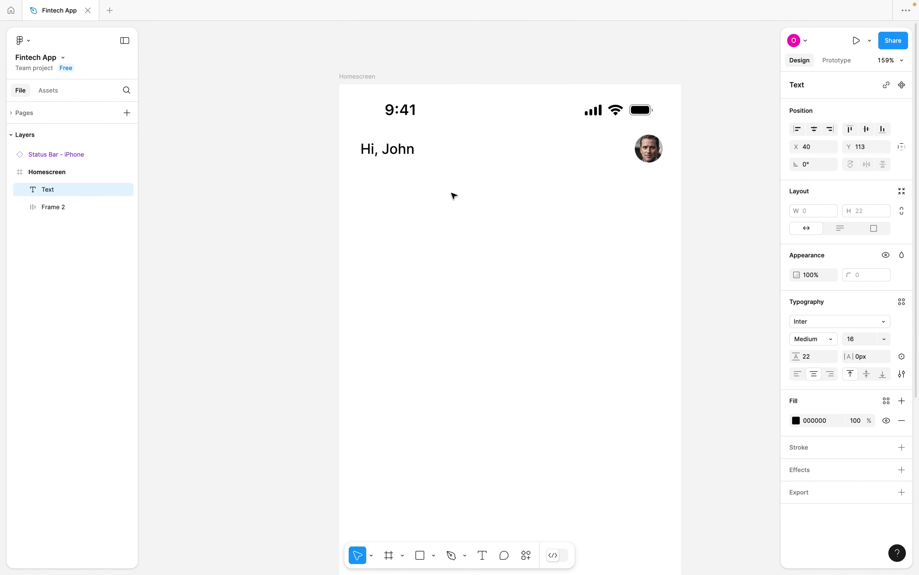
text(Cash Balance)
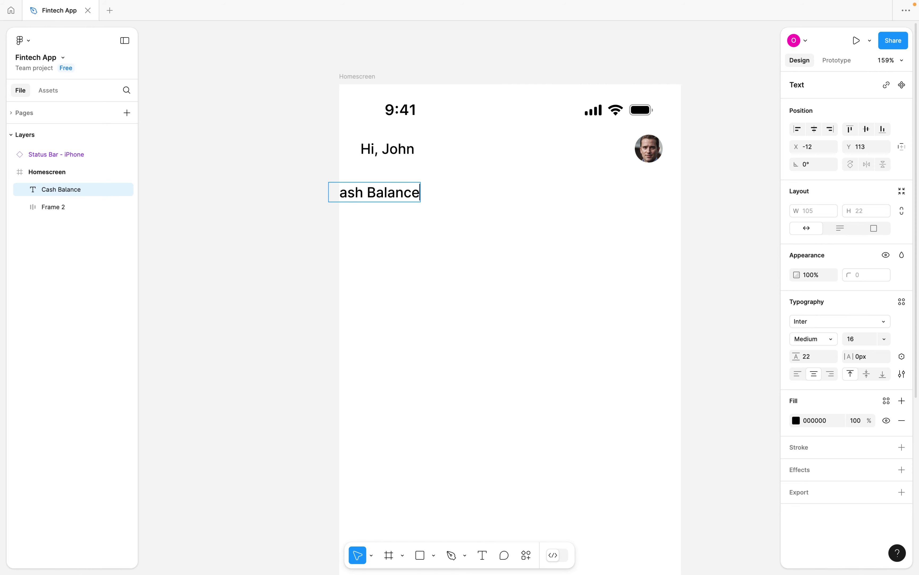
key(Escape)
drag(409, 200, 431, 206)
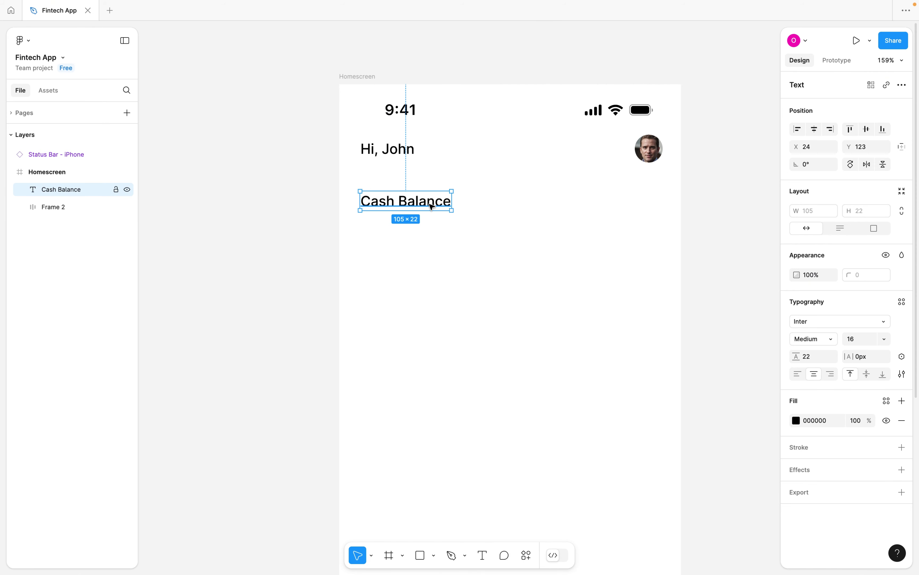
Set the font size of the "Cash Balance" text to 14.
key(super+a)
double_click(425, 199)
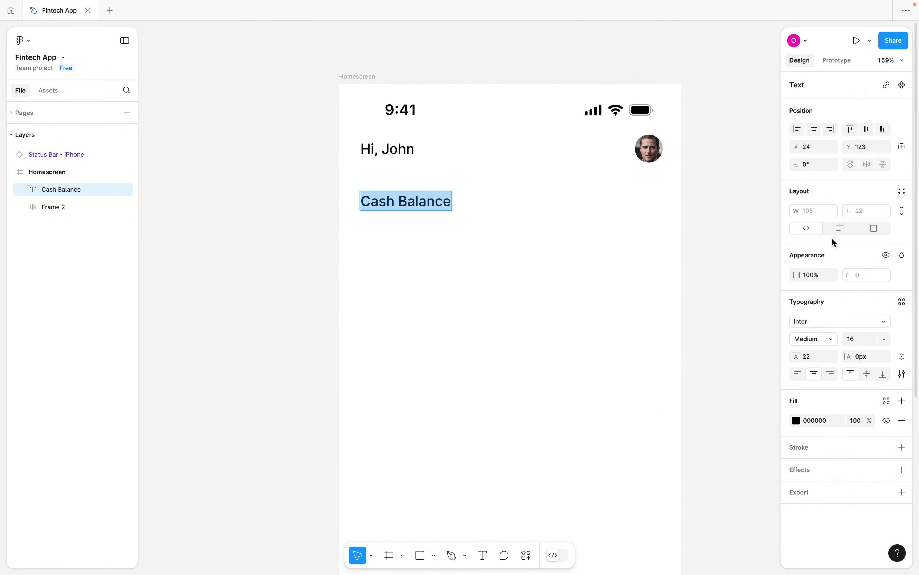
click(861, 340)
text(14)
key(Return)
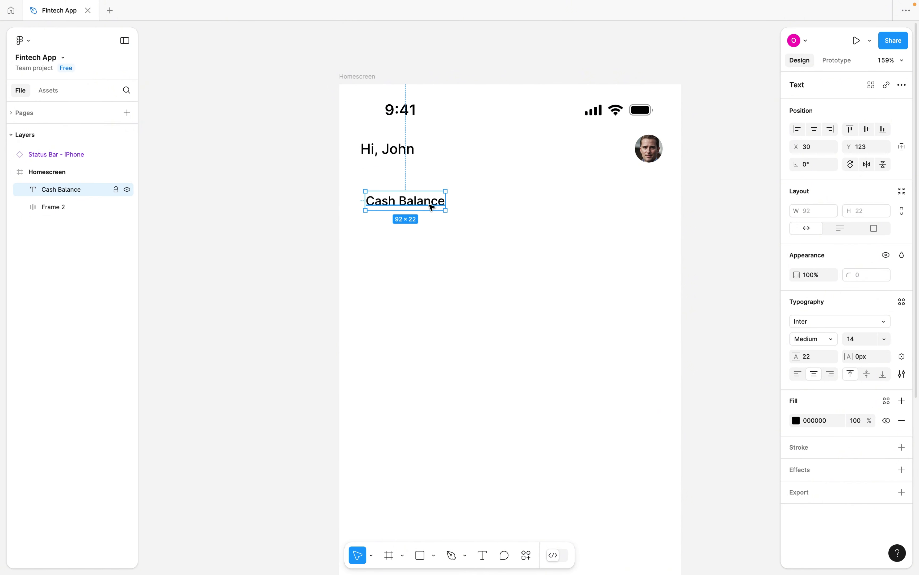
Duplicate the "Cash Balance" text to Y 154, directly below the original, and change the copy's content to "68.44".
drag(432, 207, 431, 234)
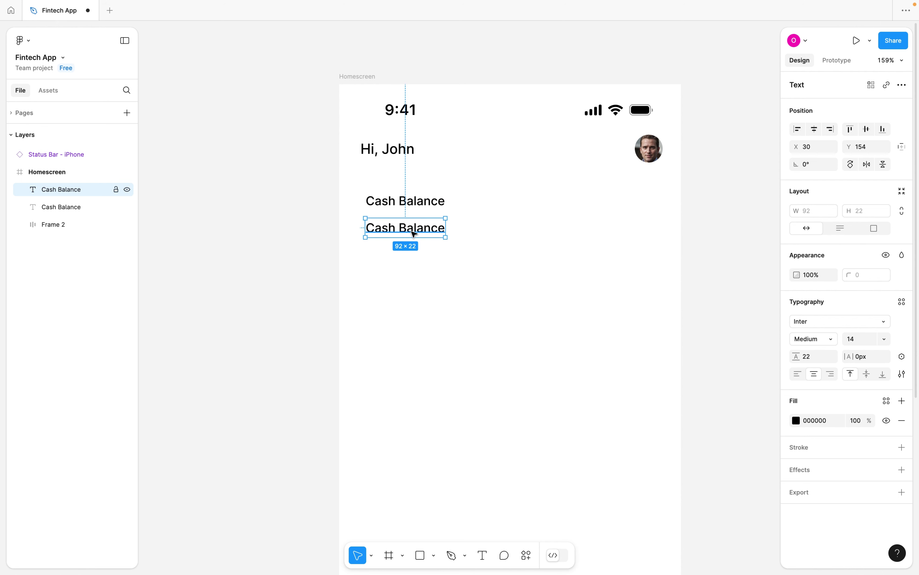
double_click(413, 226)
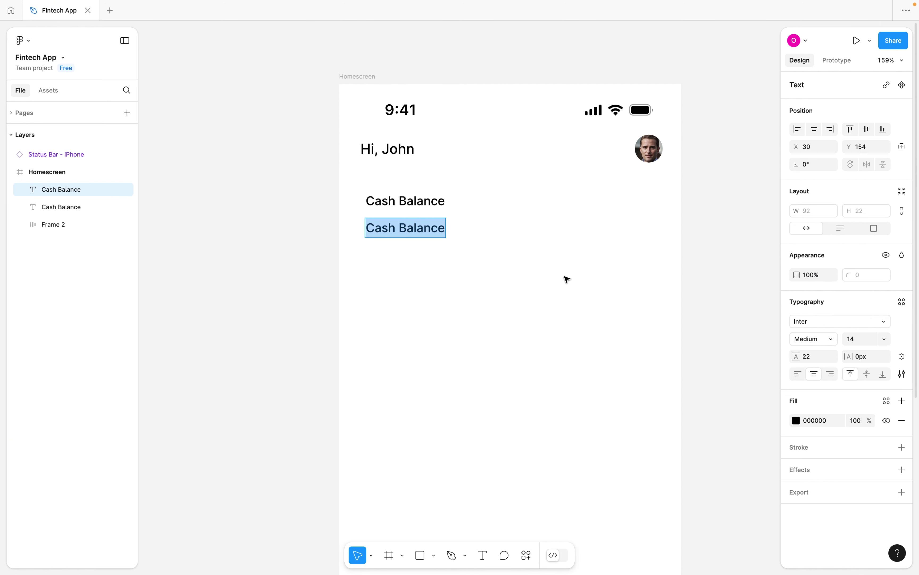
text(68)
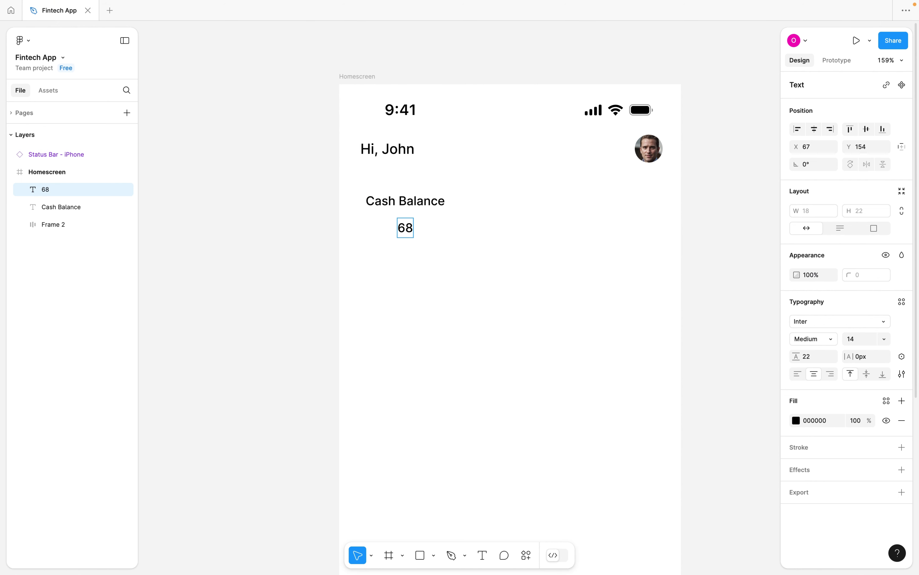
text(.44)
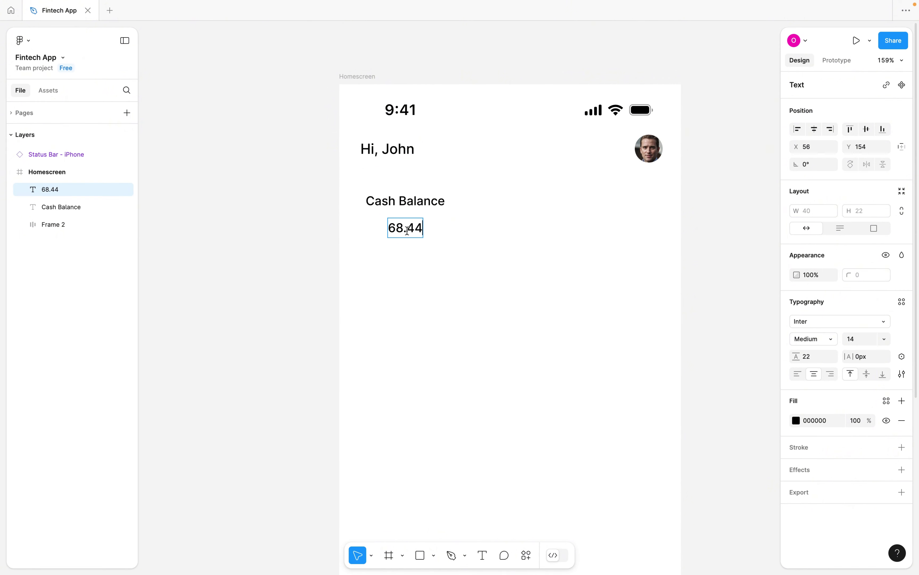
Set the font size of the "68.44" text to 24.
key(ctrl+a)
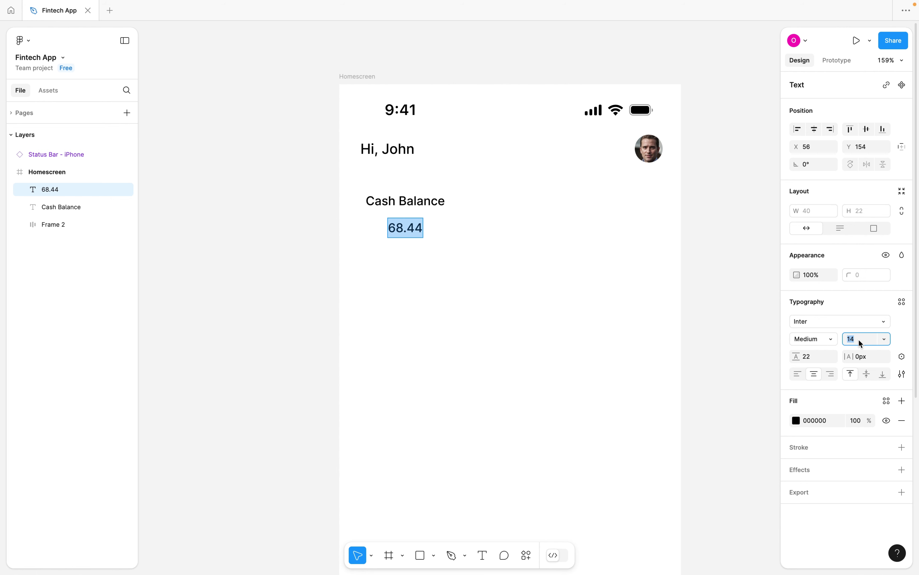
text(32)
key(Return)
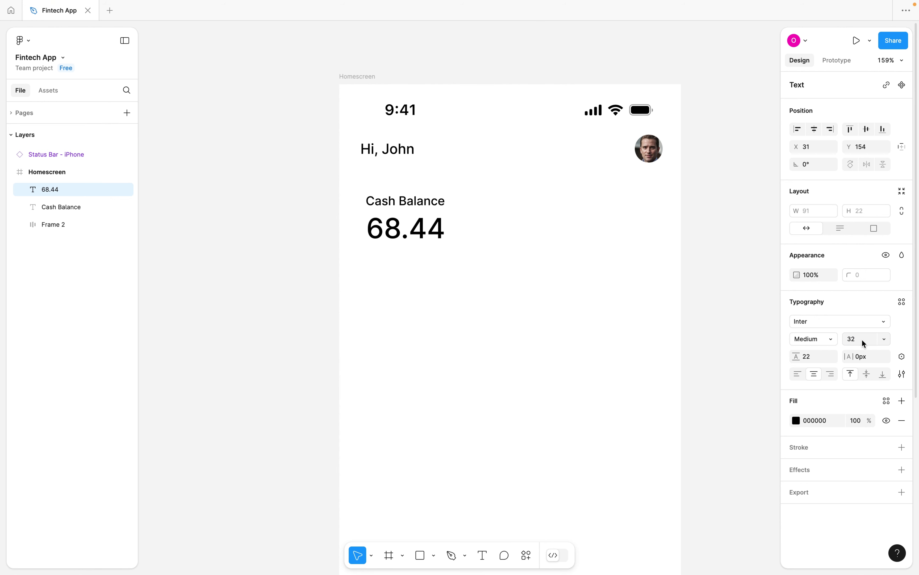
text(2)
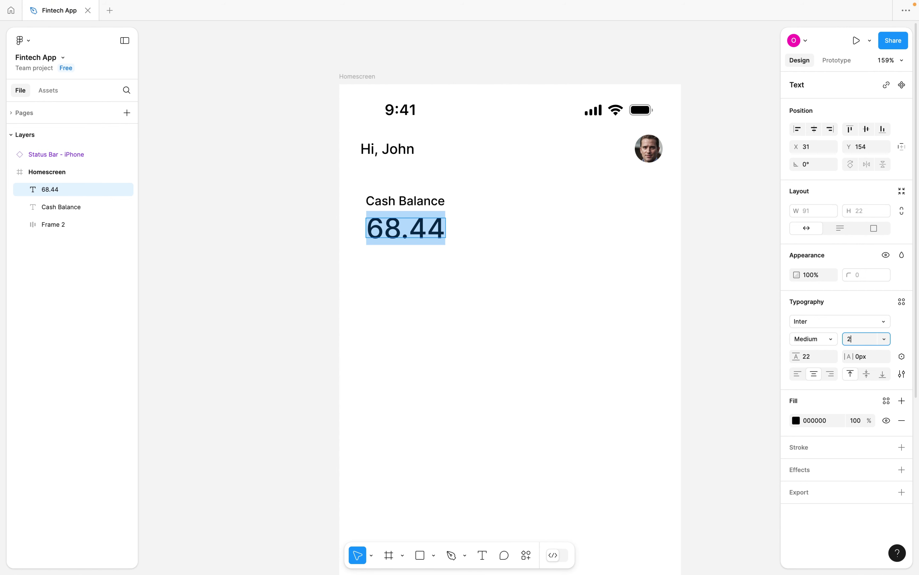
text(4)
key(Return)
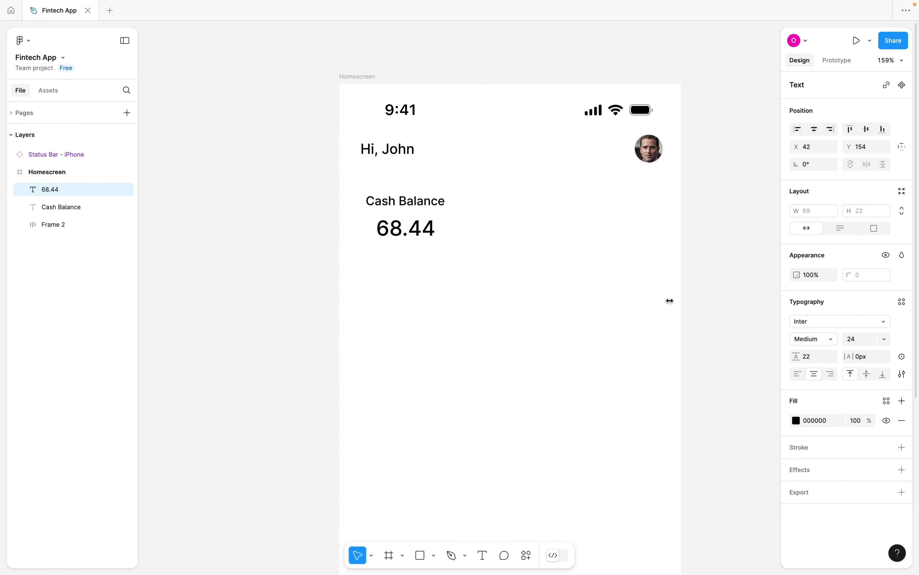
Add a dollar sign in front of the balance amount and move the text to X 30, Y 149 under "Cash Balance".
double_click(395, 228)
click(378, 229)
text($)
key(Escape)
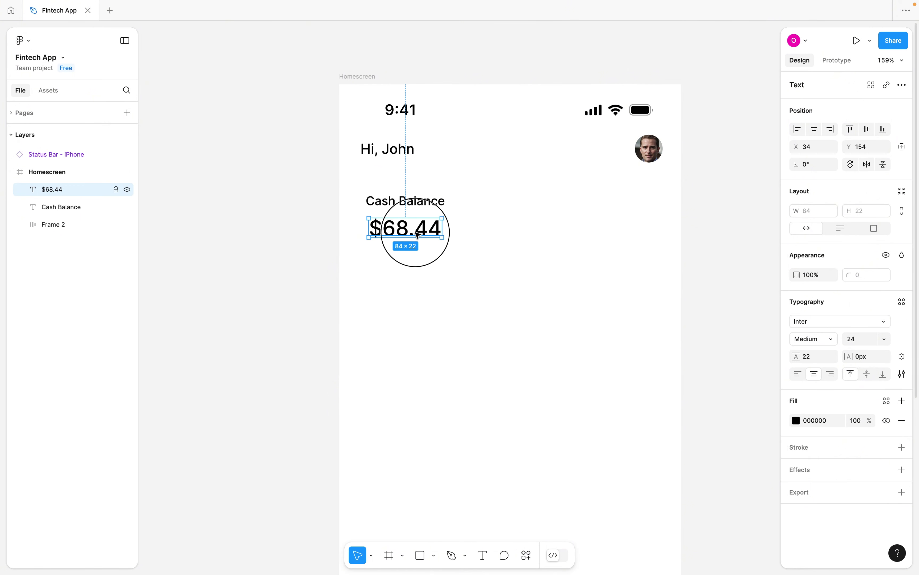
drag(417, 234, 414, 230)
key(Escape)
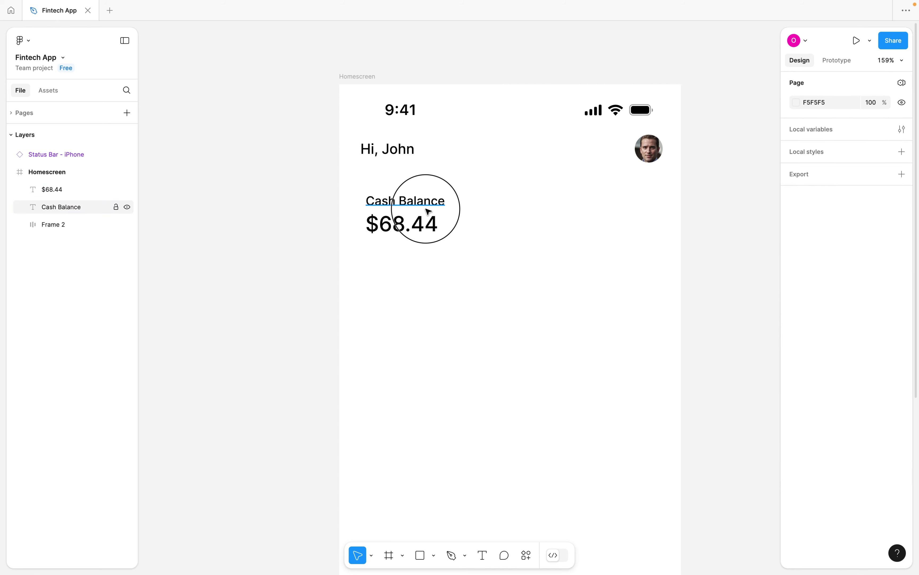
Duplicate the "Cash Balance" text to the opposite side of the frame at X 264, Y 129.
click(418, 205)
click(418, 221)
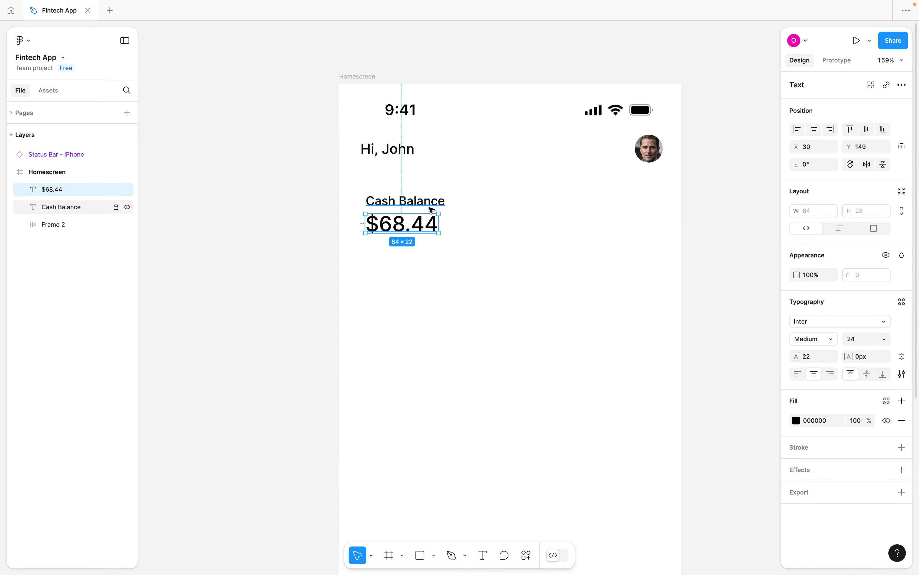
click(418, 209)
drag(418, 209, 622, 213)
Change the content of the duplicated "Cash Balance" text to "Account & Routing".
double_click(622, 211)
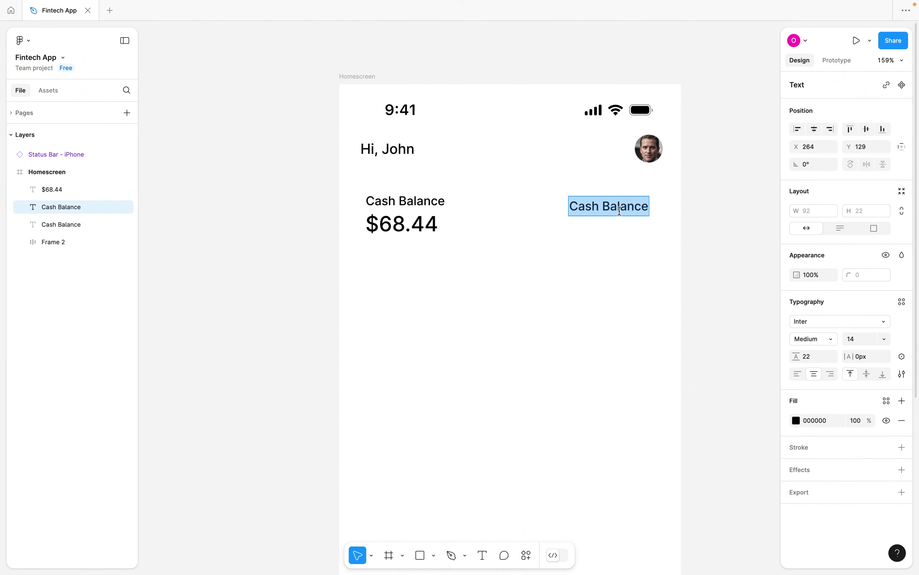
text(Account)
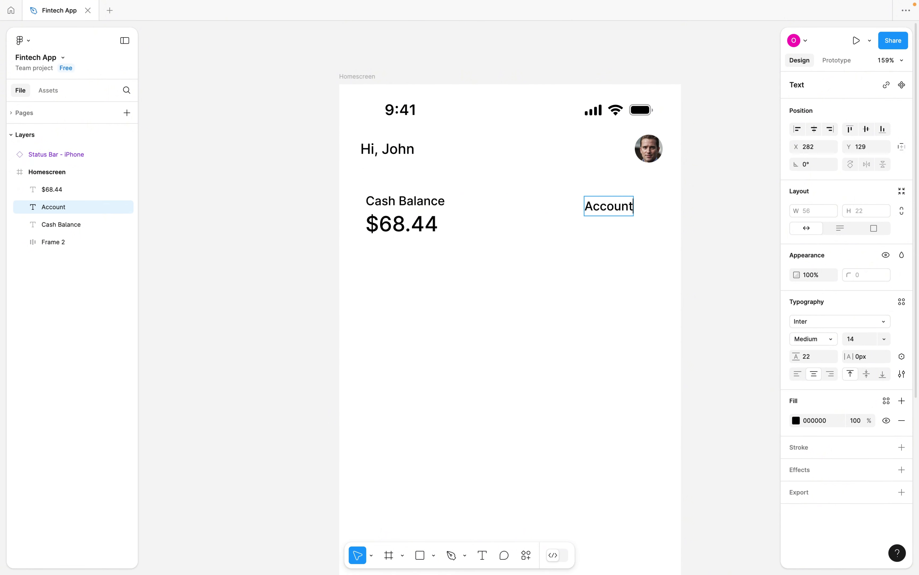
text( & R)
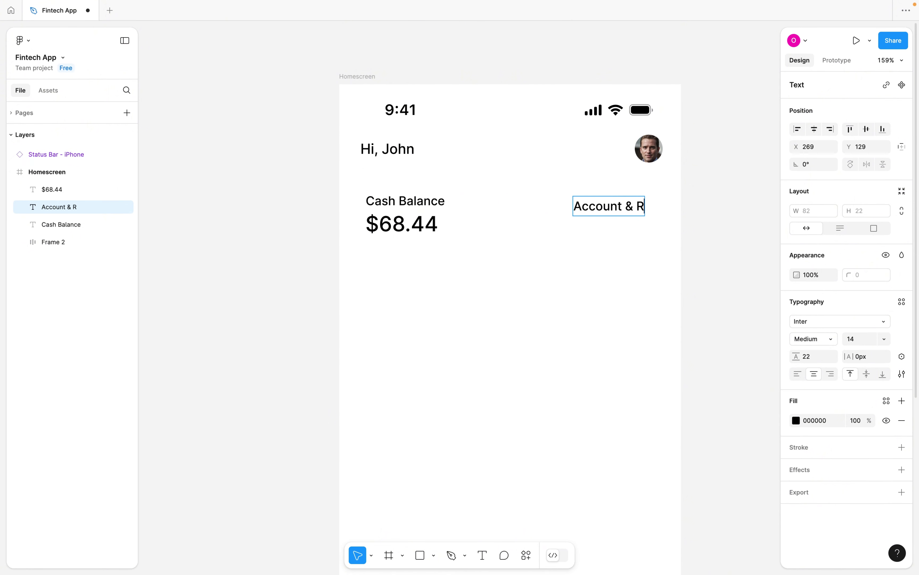
text(ounting)
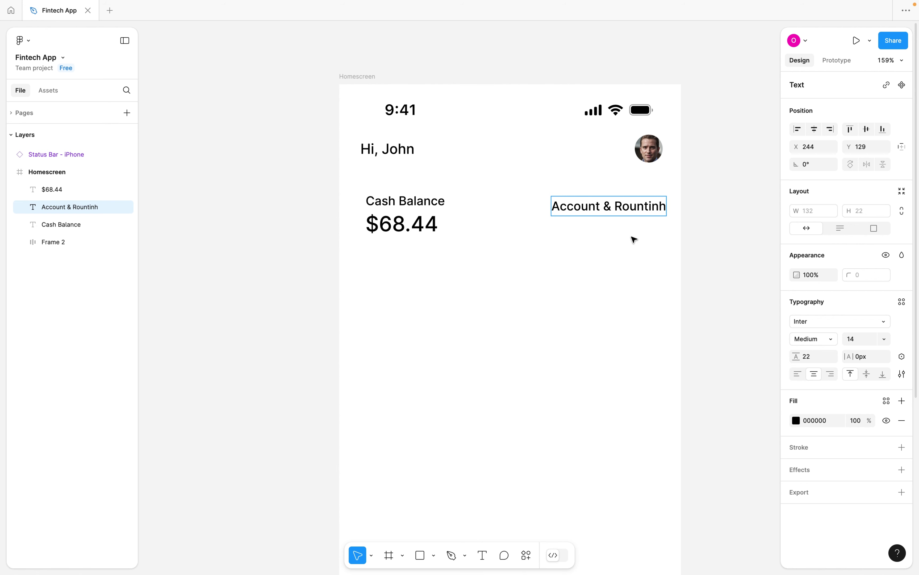
key(BackSpace)
text(g)
key(Escape)
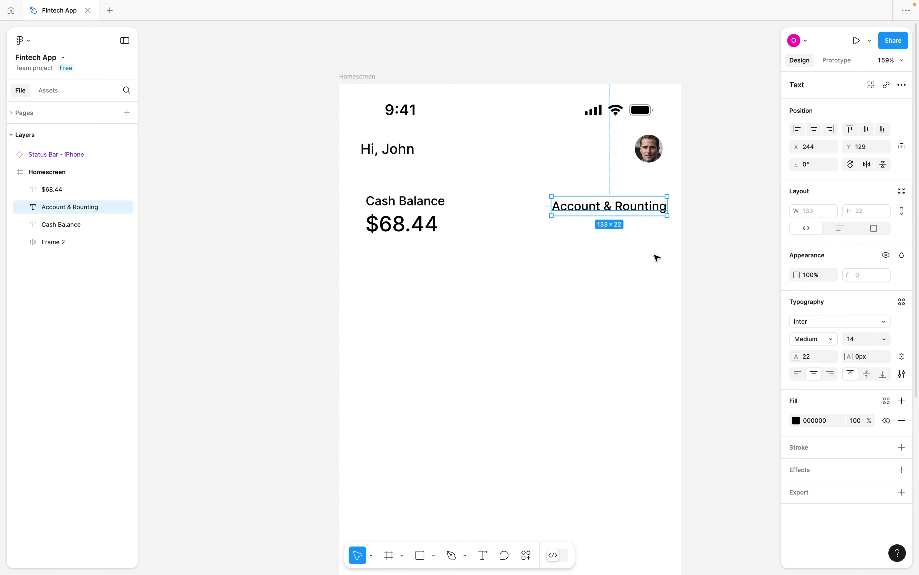
double_click(646, 208)
click(649, 208)
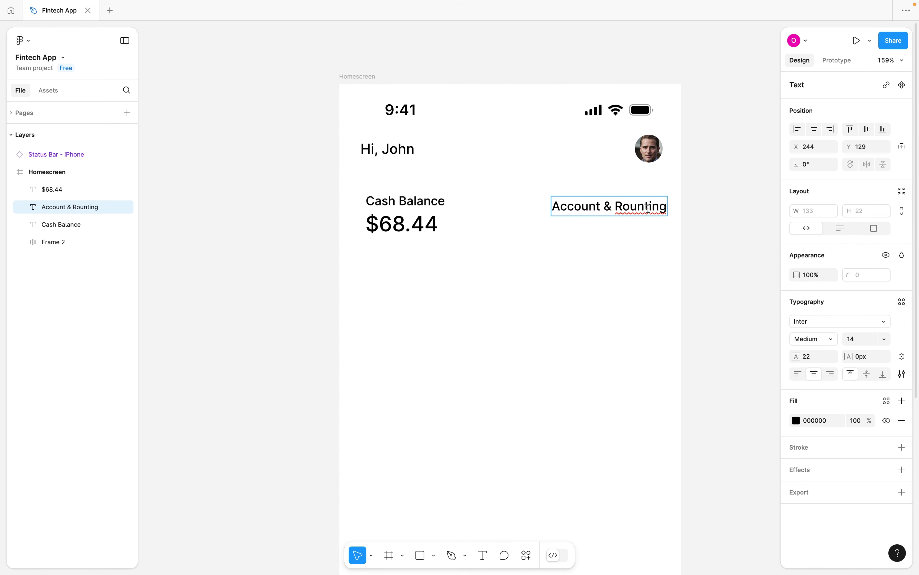
key(BackSpace)
click(594, 256)
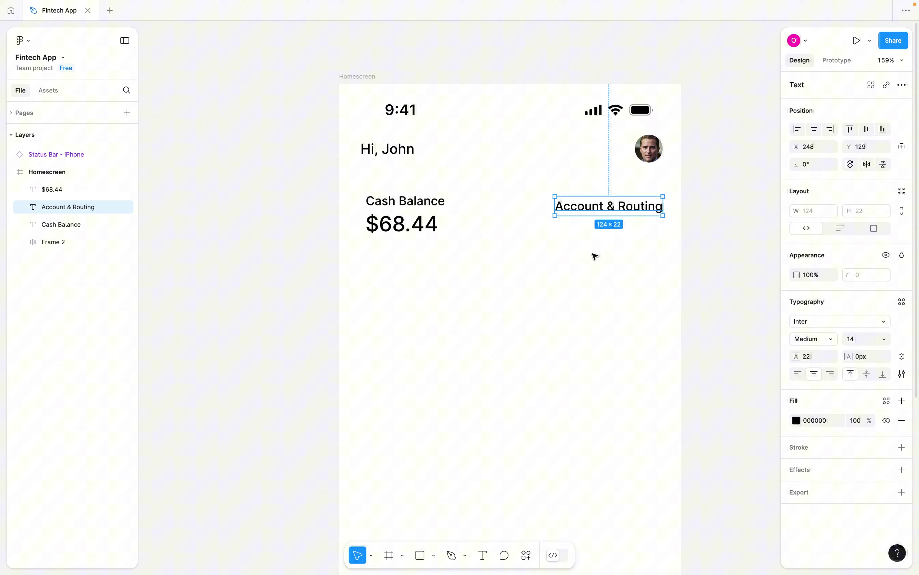
Set the font weight of the "Account & Routing" and "Cash Balance" texts to Regular.
click(597, 212)
double_click(597, 212)
click(817, 340)
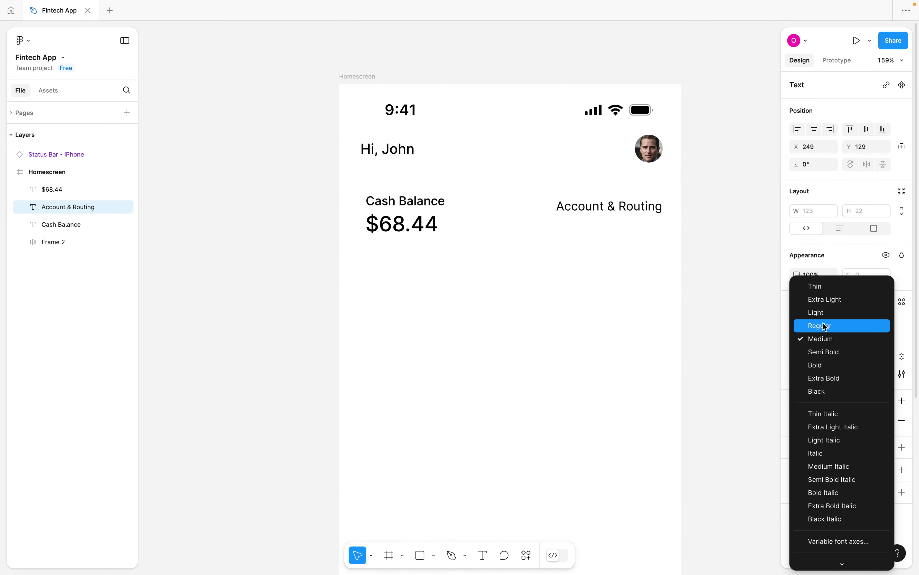
click(821, 325)
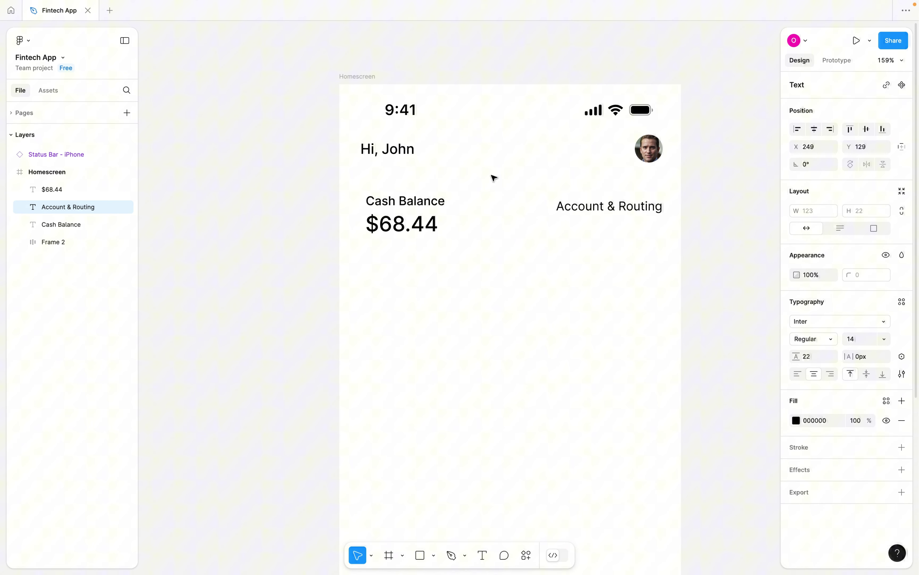
double_click(432, 202)
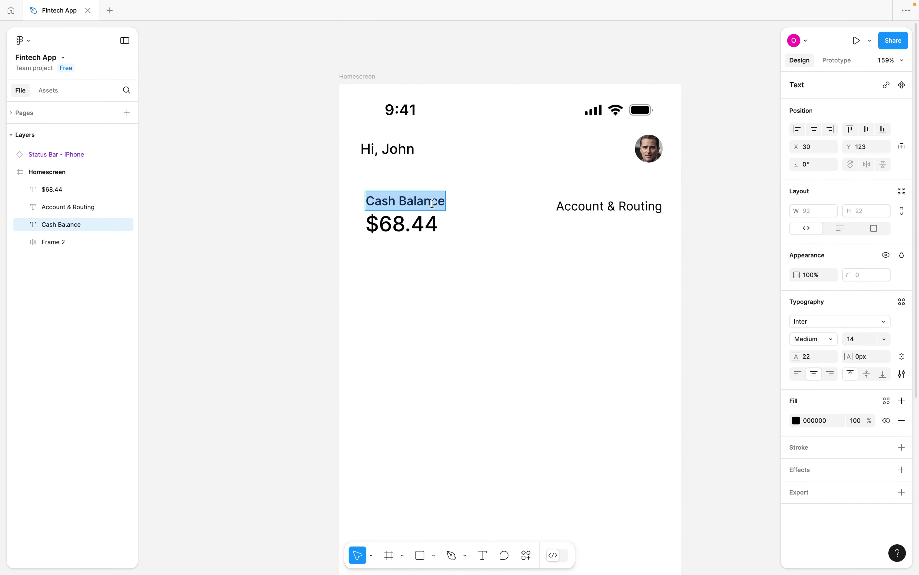
click(821, 341)
click(821, 325)
click(577, 311)
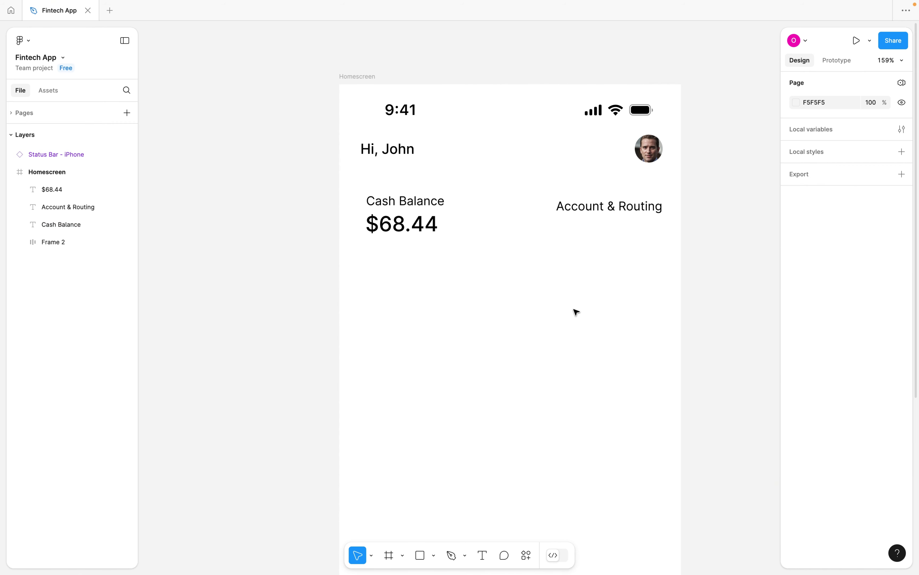
Combine the "Cash Balance" label and the "$68.44" amount into a vertical auto layout with a spacing of 4.
double_click(424, 224)
key(Escape)
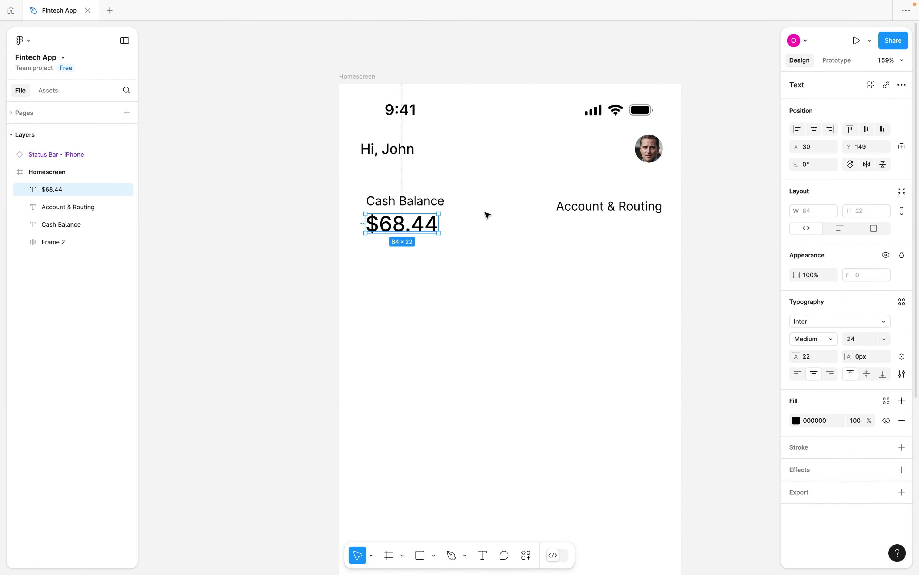
click(420, 208)
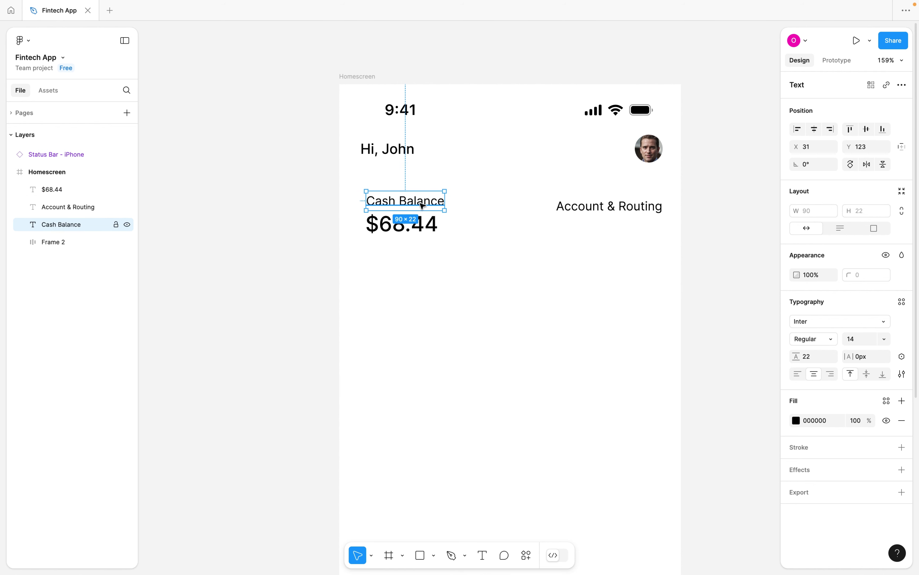
shift+click(377, 230)
key(shift+a)
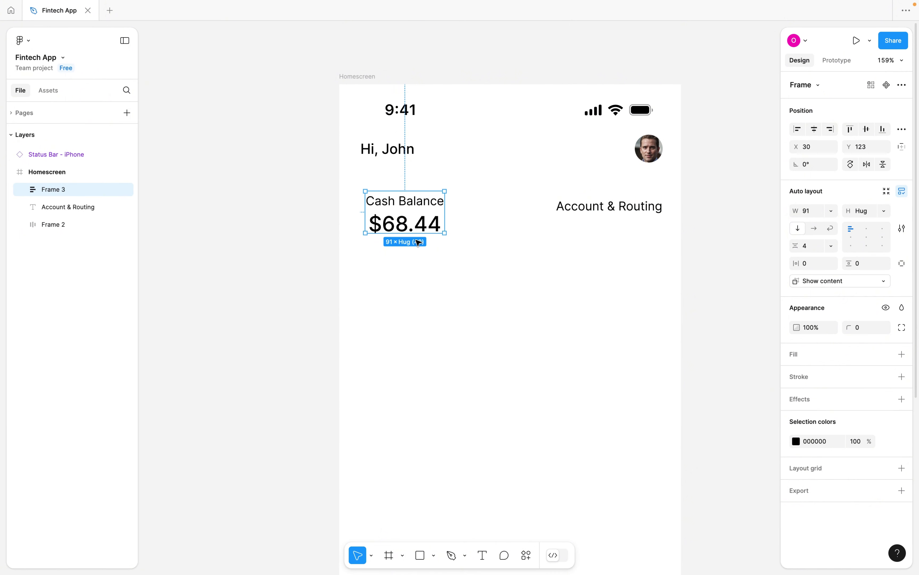
Combine the balance stack and "Account & Routing" into a top-aligned horizontal auto layout row with automatic spacing.
click(494, 224)
click(418, 227)
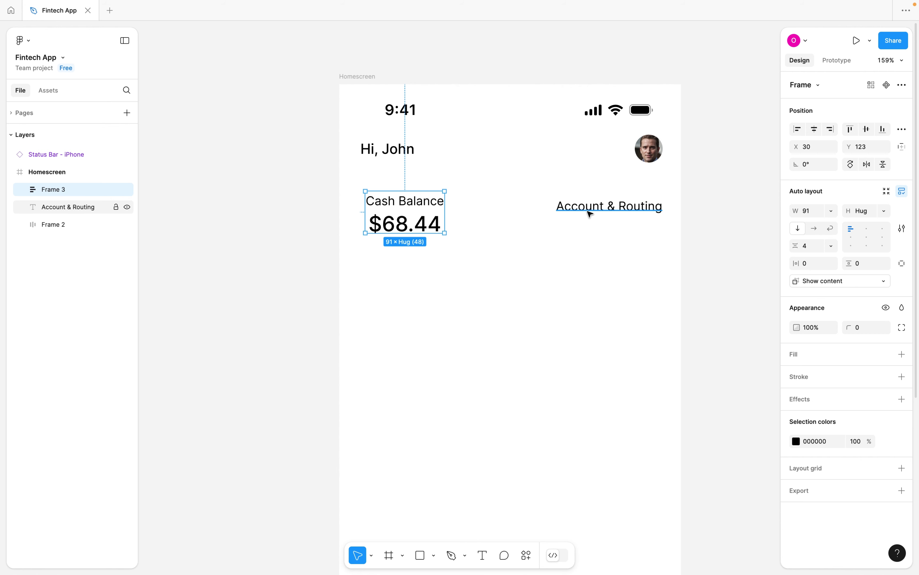
shift+click(608, 208)
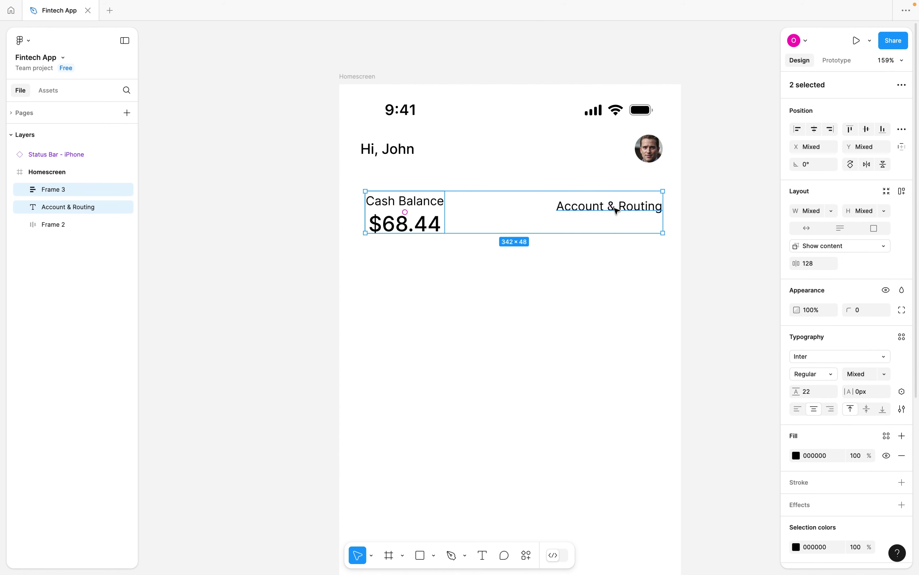
key(shift+a)
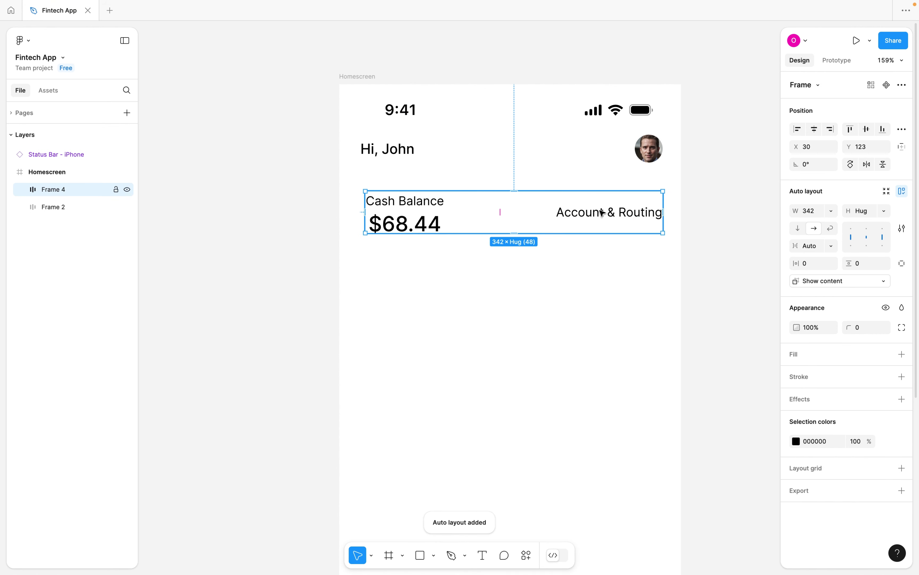
click(859, 231)
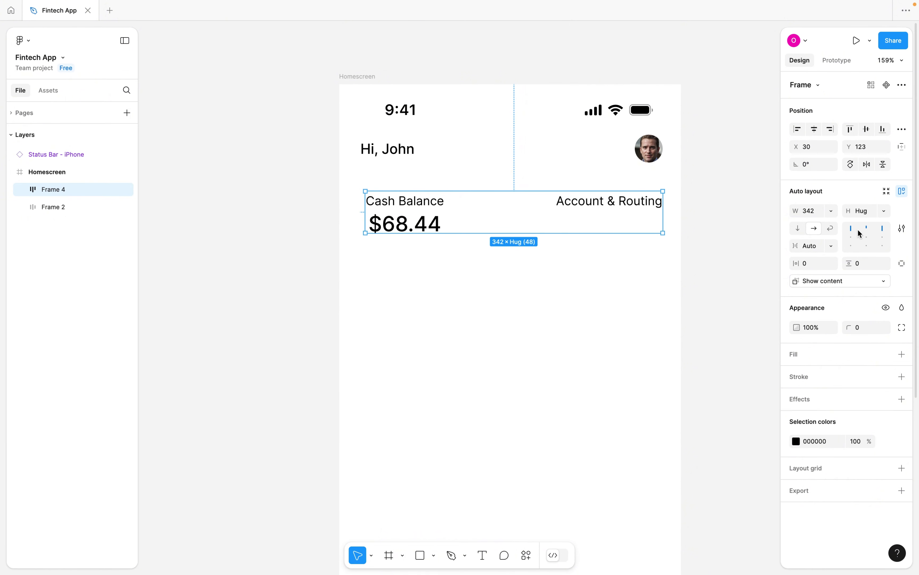
click(558, 263)
click(395, 227)
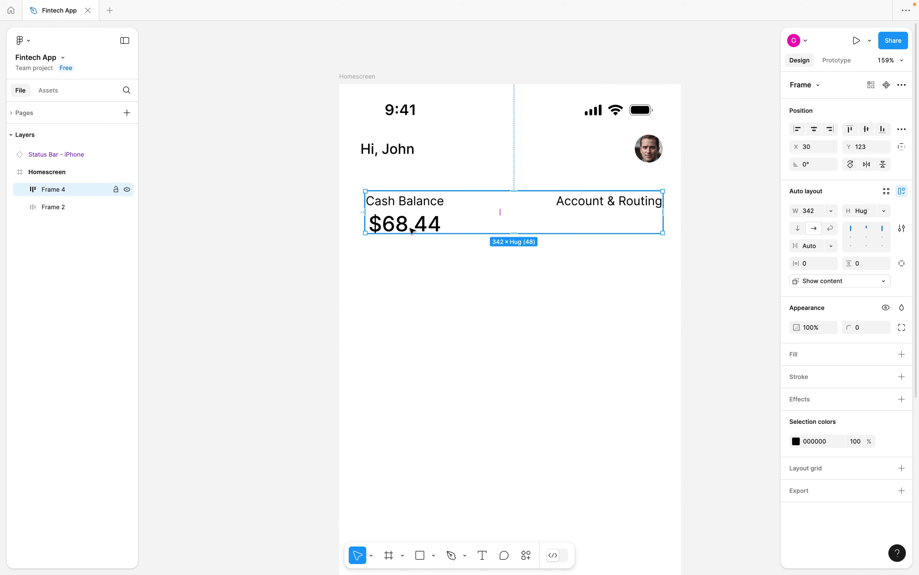
click(412, 283)
click(408, 210)
click(409, 210)
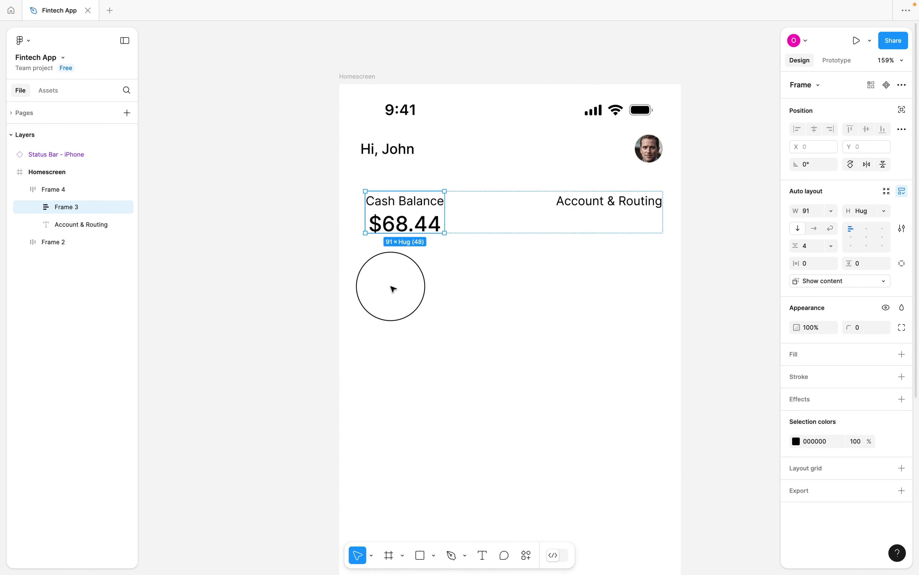
click(393, 288)
Add an "Add Cash" text at X 37, Y 204 below the balance and wrap it in an auto layout frame.
key(t)
click(375, 265)
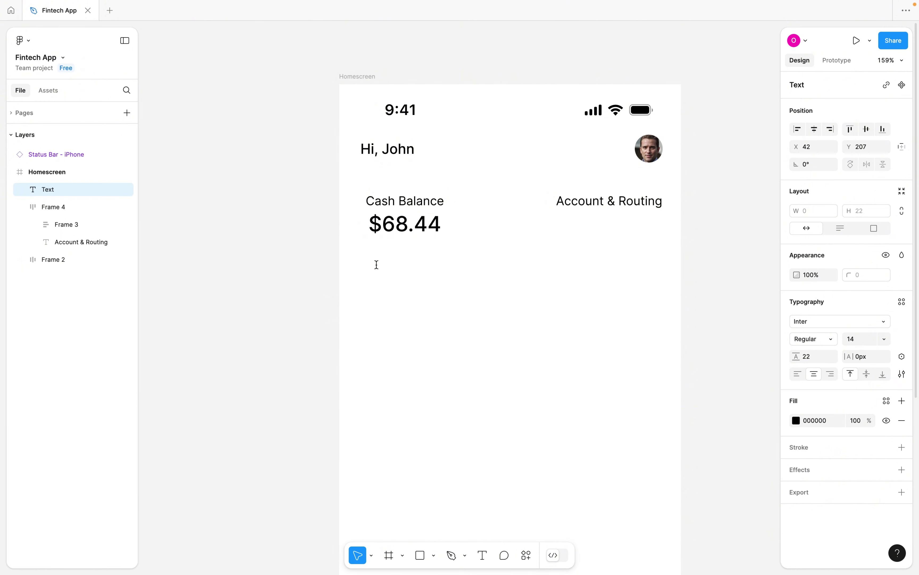
text(Add Cash)
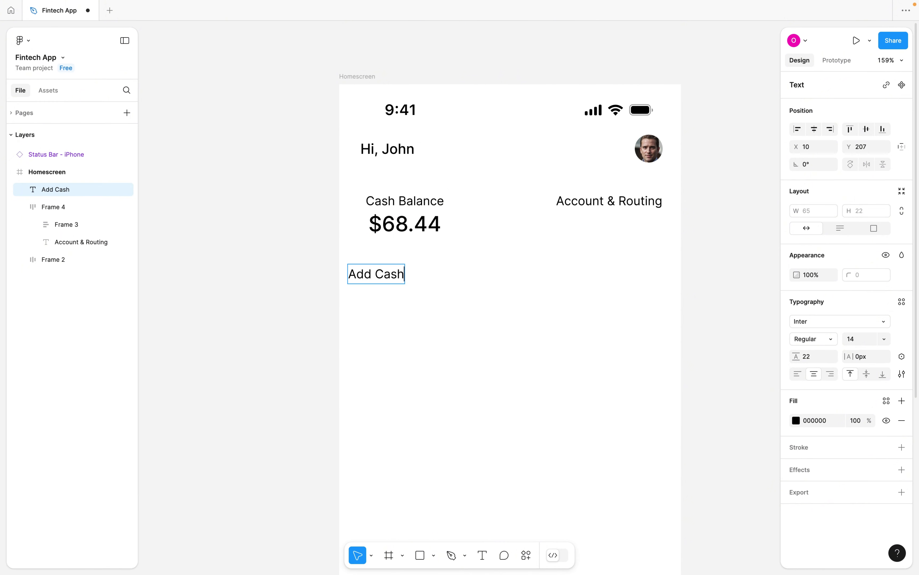
key(Escape)
drag(390, 280, 414, 278)
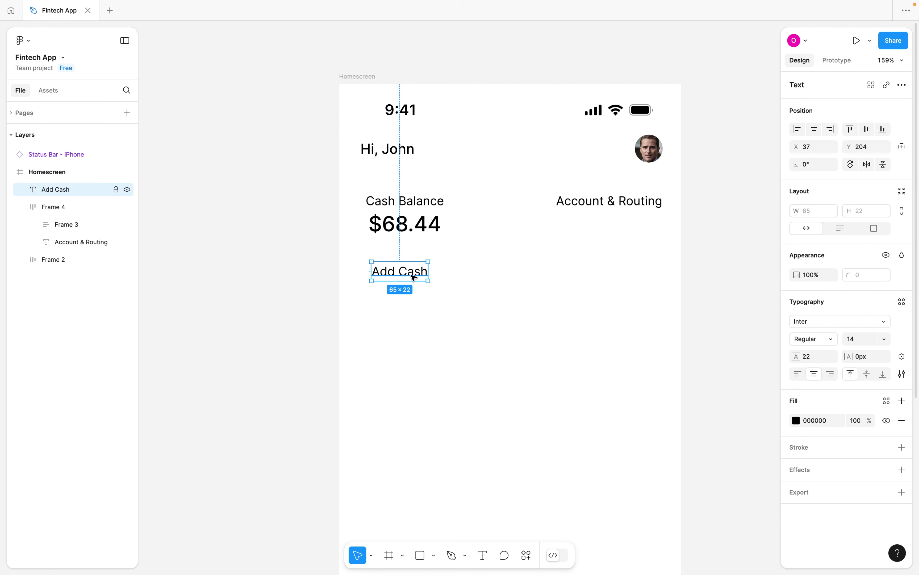
key(shift+a)
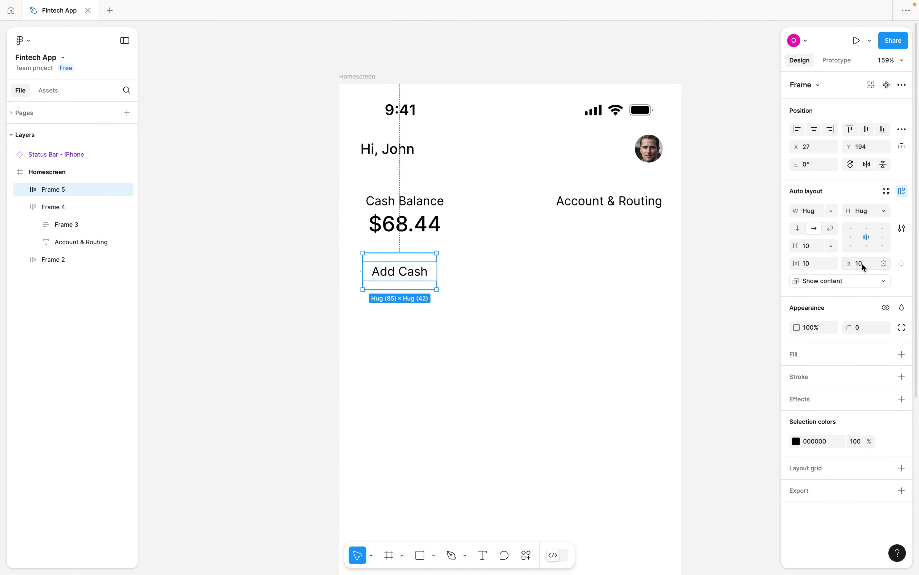
Set the Add Cash frame's horizontal padding to 20 and its corner radius to 100.
click(818, 263)
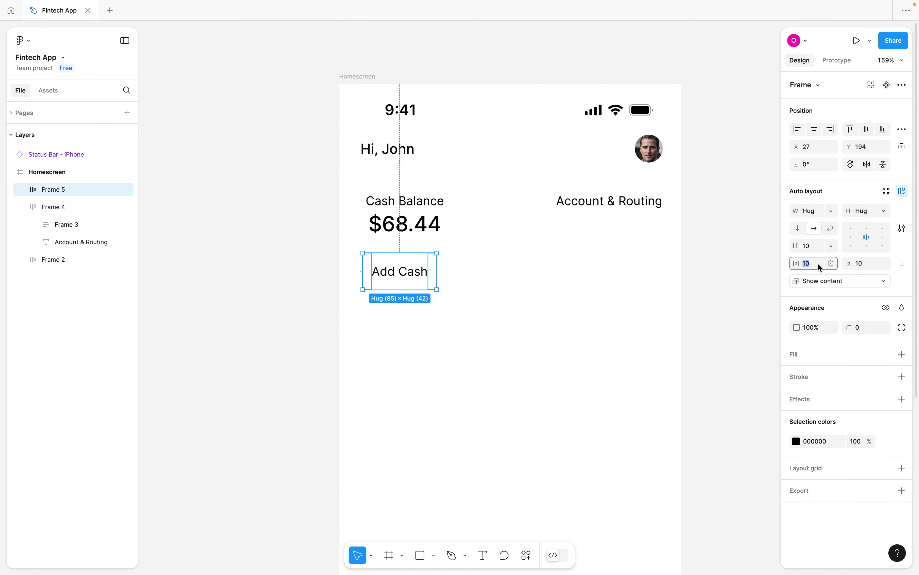
text(20)
key(Return)
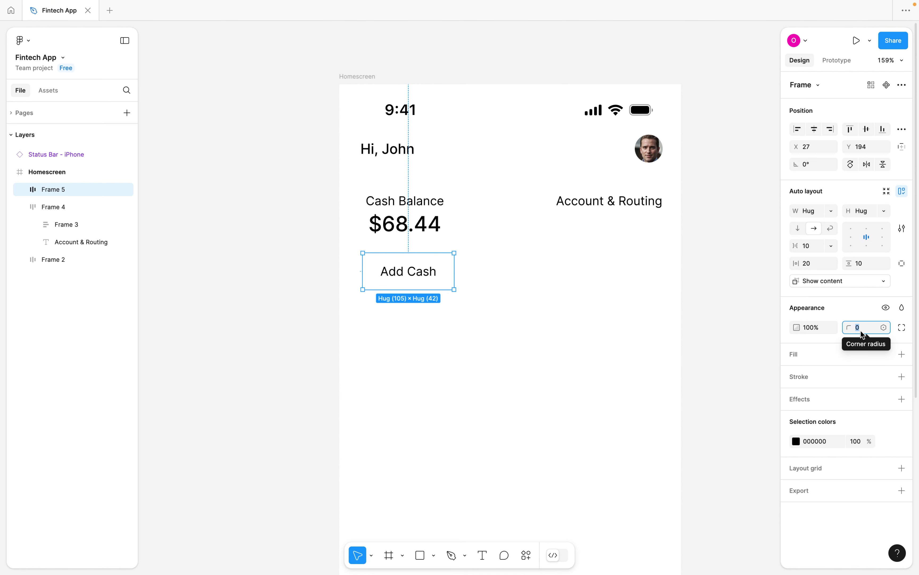
text(100)
key(Return)
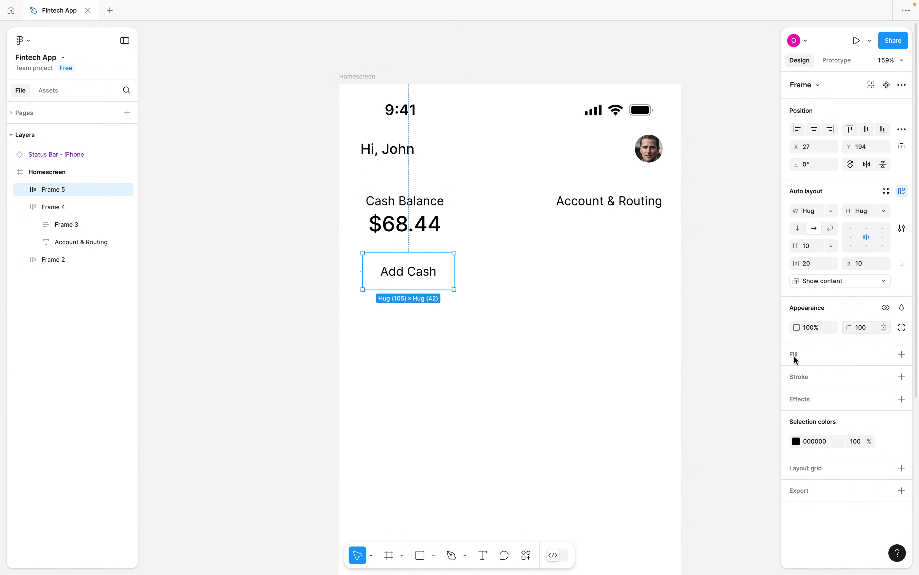
Add a fill of F9F9F9 to the Add Cash button frame.
click(902, 355)
click(808, 374)
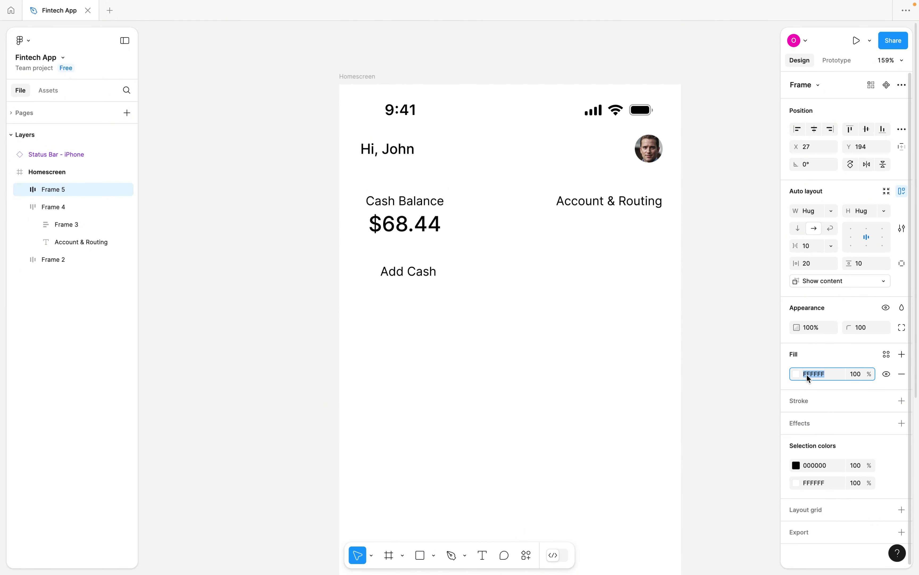
text(f9f9f)
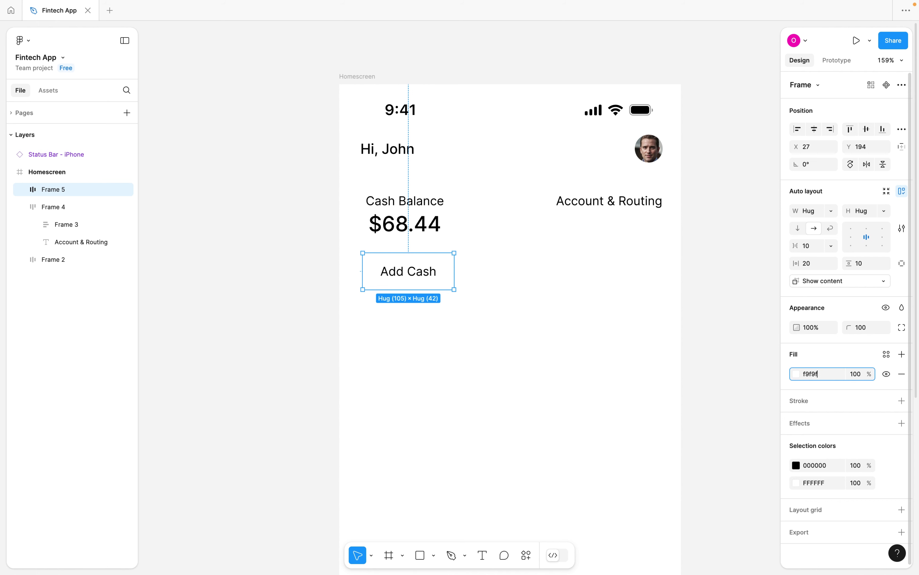
text(9\)
key(BackSpace)
key(Return)
click(492, 323)
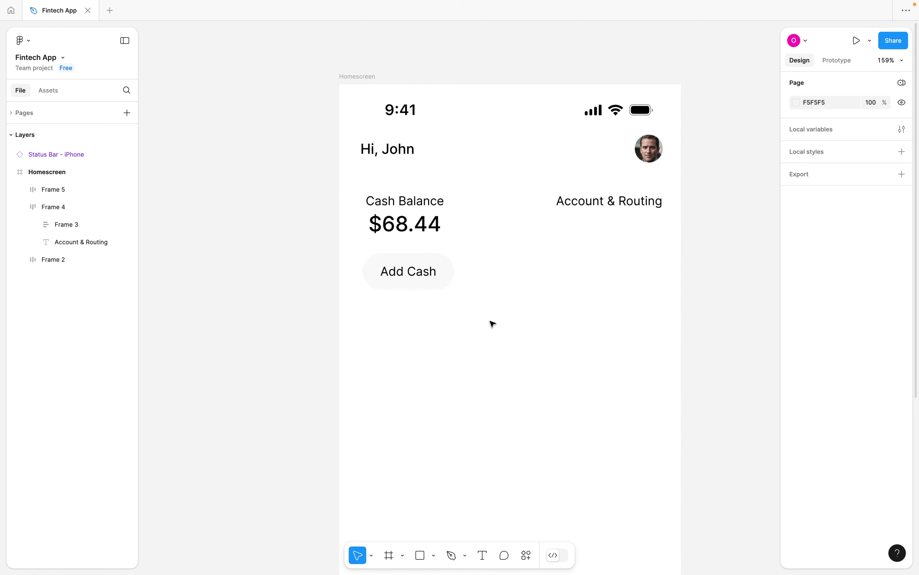
Duplicate the Add Cash button to about X 206, Y 204 and change the copy's text to "Cash Out".
click(423, 279)
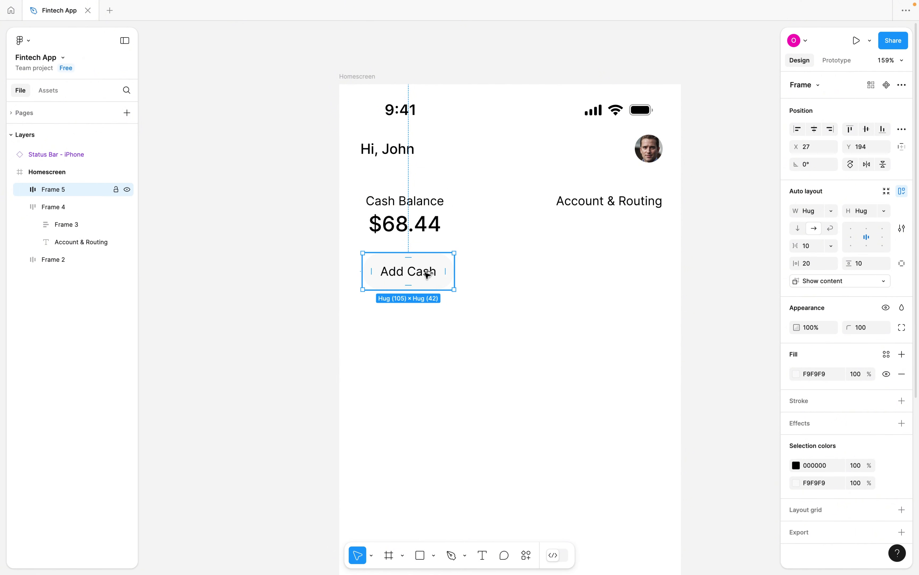
alt+drag(427, 275, 583, 281)
double_click(579, 282)
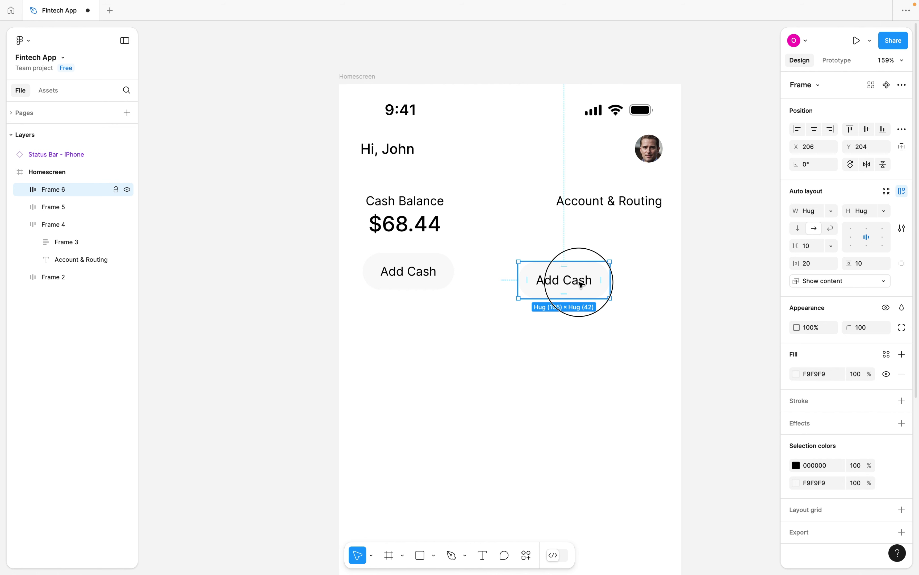
text(Casj)
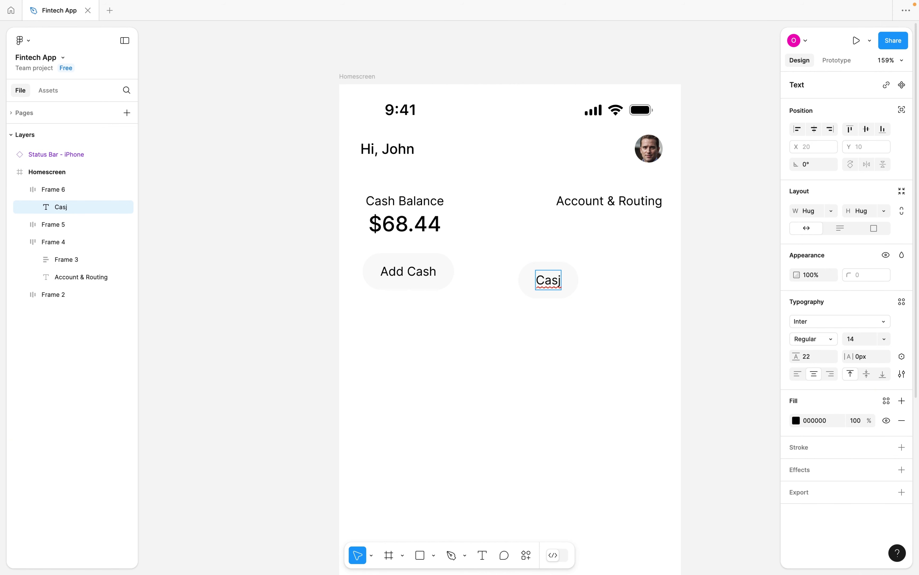
key(BackSpace)
text(h Out)
key(Escape)
click(624, 309)
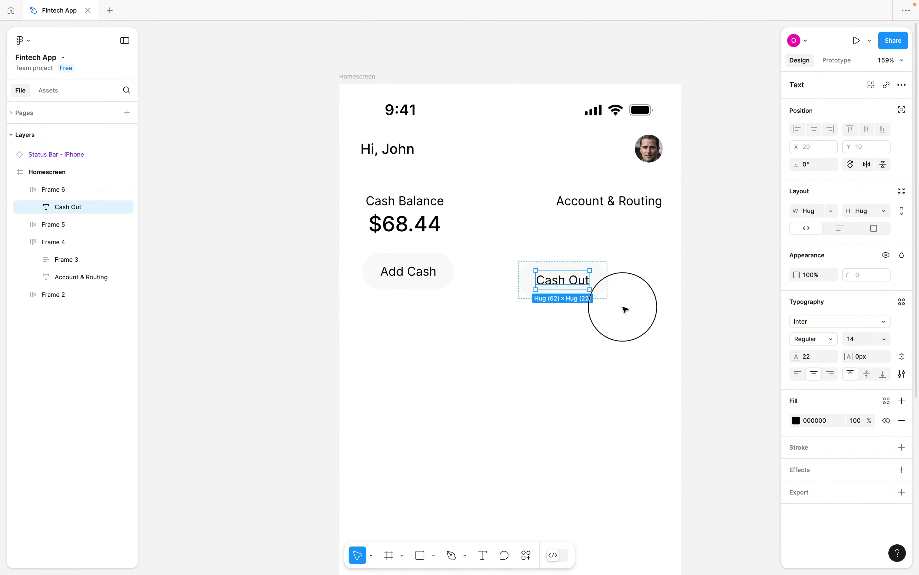
Place the Cash Out button below "Account & Routing" and combine both buttons into a horizontal auto layout row.
mouse_move(572, 282)
mouse_down()
mouse_move(599, 275)
mouse_move(575, 277)
mouse_up()
click(420, 281)
click(566, 269)
click(583, 203)
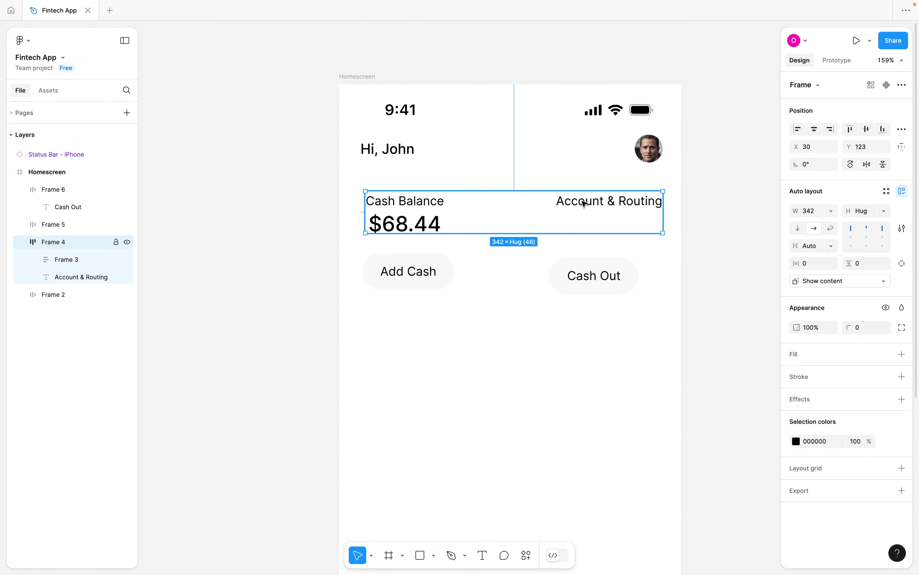
click(400, 270)
shift+click(582, 280)
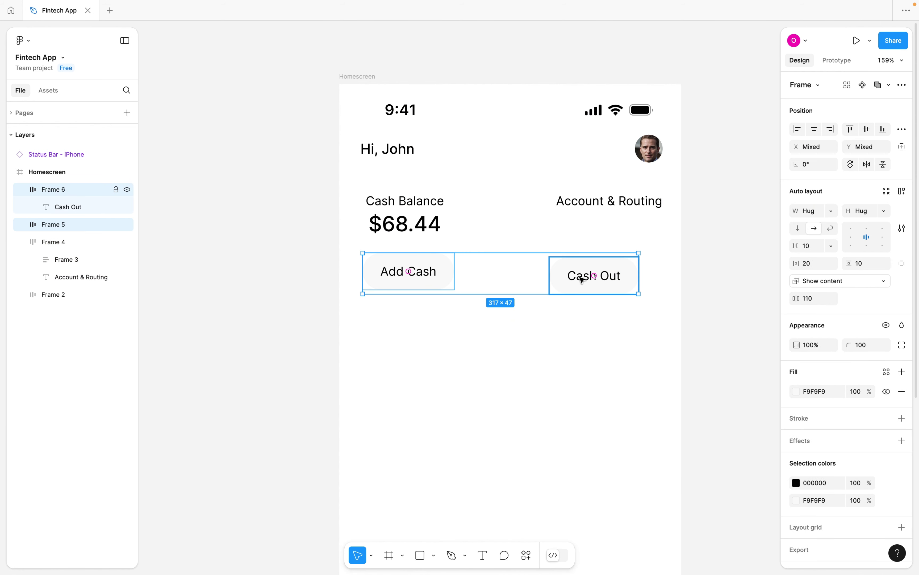
key(shift+a)
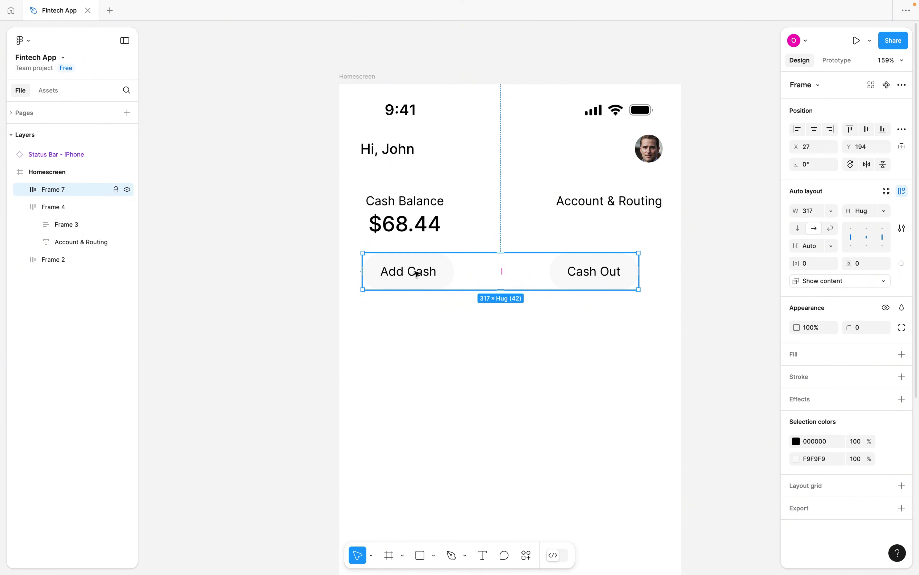
Combine the cash balance row and the buttons row into one vertical auto layout frame.
click(408, 210)
shift+click(400, 271)
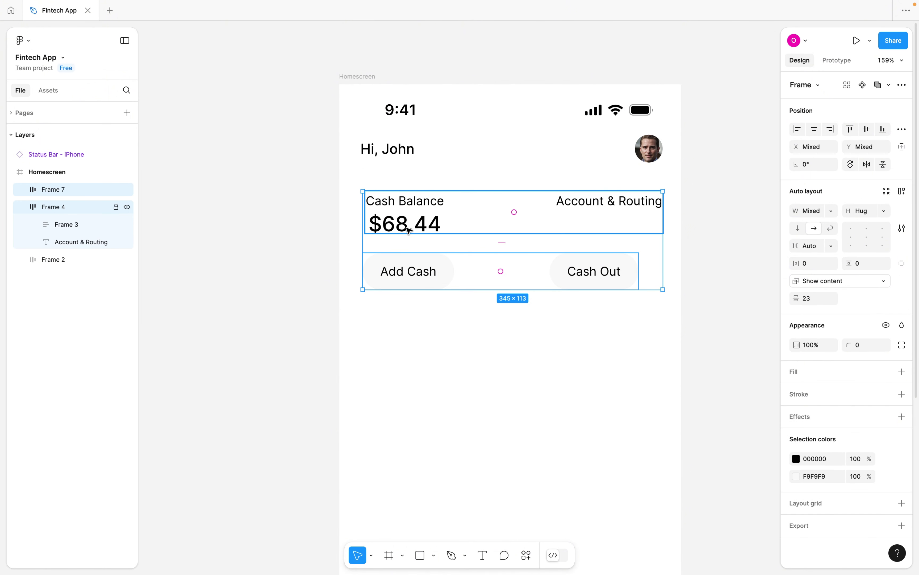
key(shift+a)
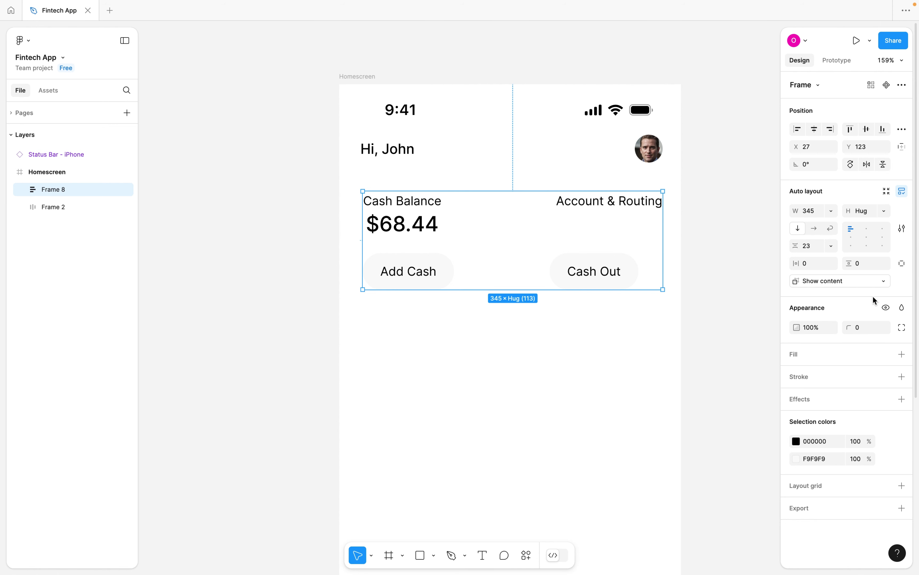
Try a padding of 32 and then 12 on all sides of the combined balance frame.
click(860, 263)
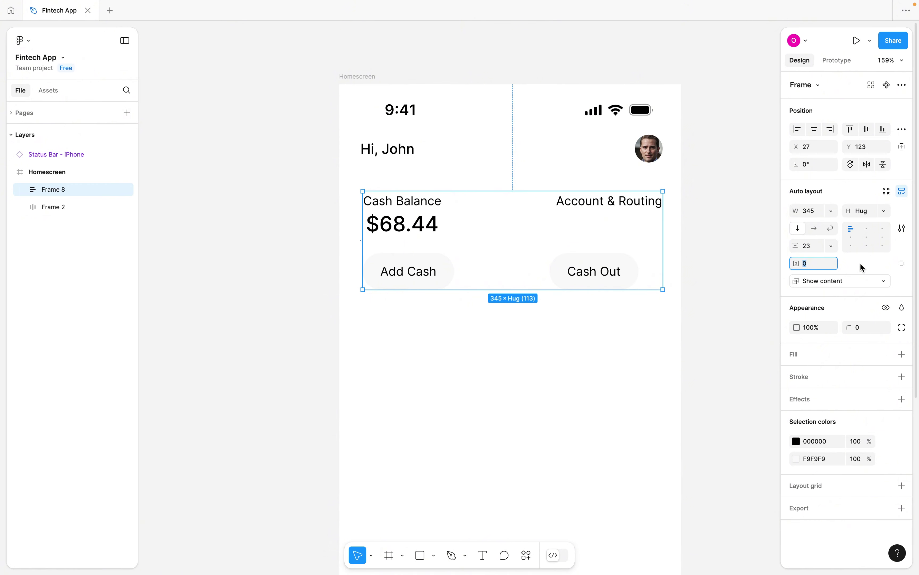
text(32)
key(Return)
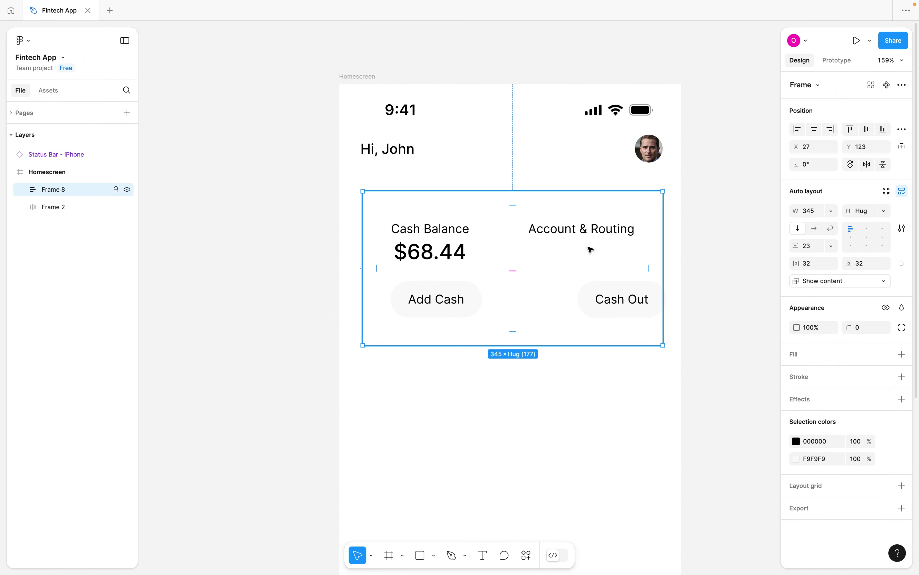
click(864, 263)
text(12)
key(Return)
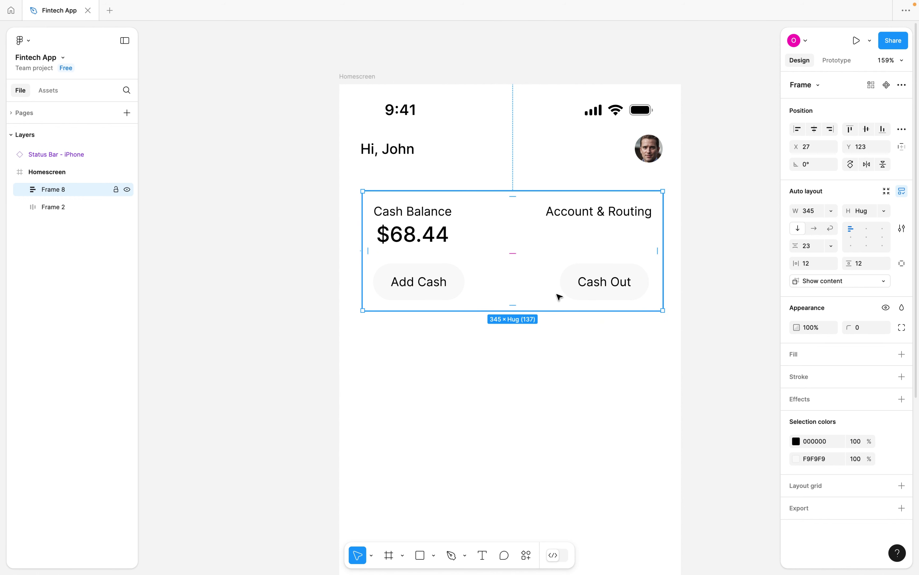
Set the corner radius of the combined balance frame to 24.
click(876, 325)
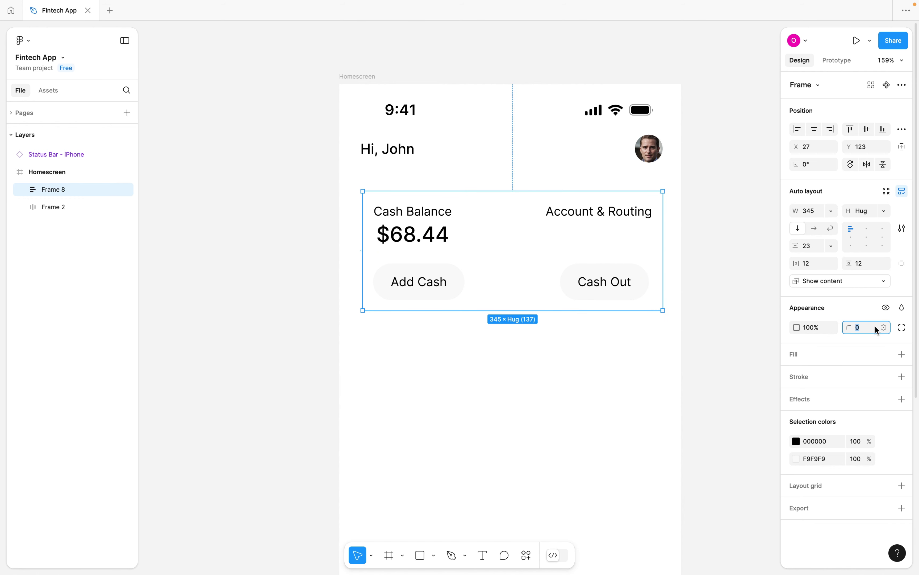
text(24)
key(Return)
click(533, 363)
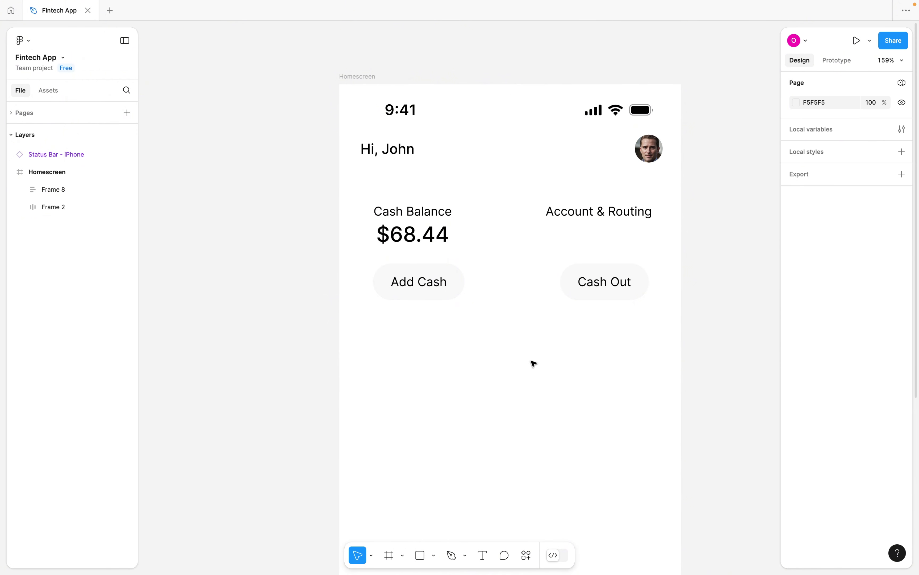
scroll(530, 362, down, 3)
click(525, 296)
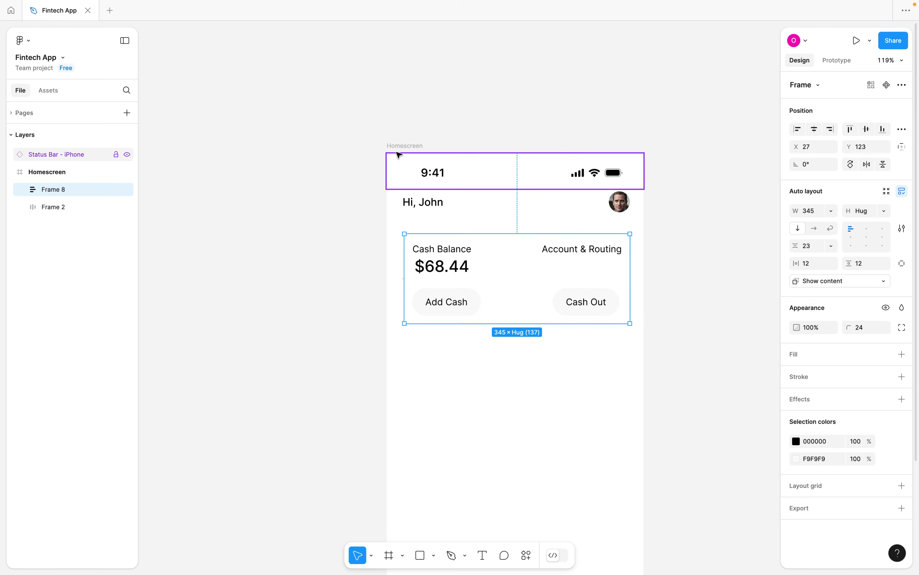
key(Escape)
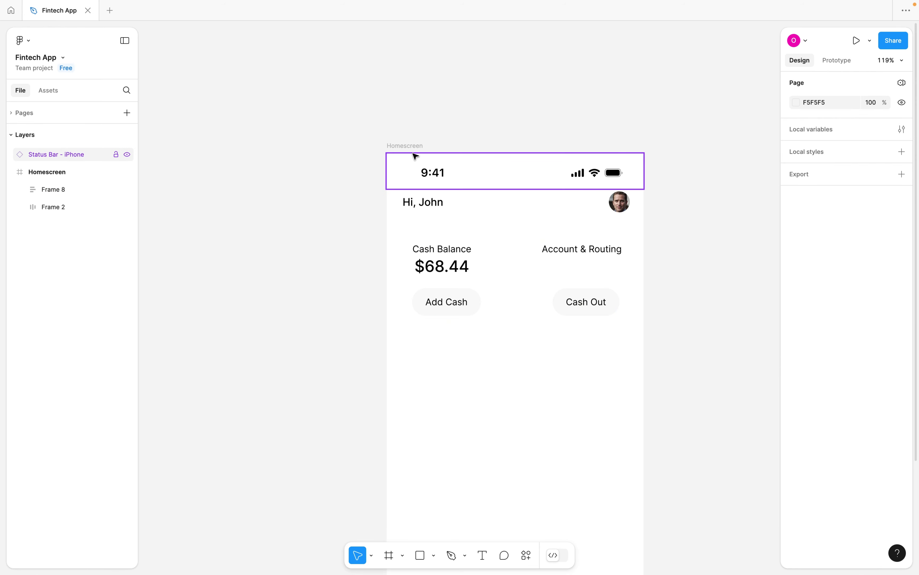
Change the Homescreen frame's fill to F9F9F9.
drag(415, 153, 409, 151)
scroll(410, 151, up, 5)
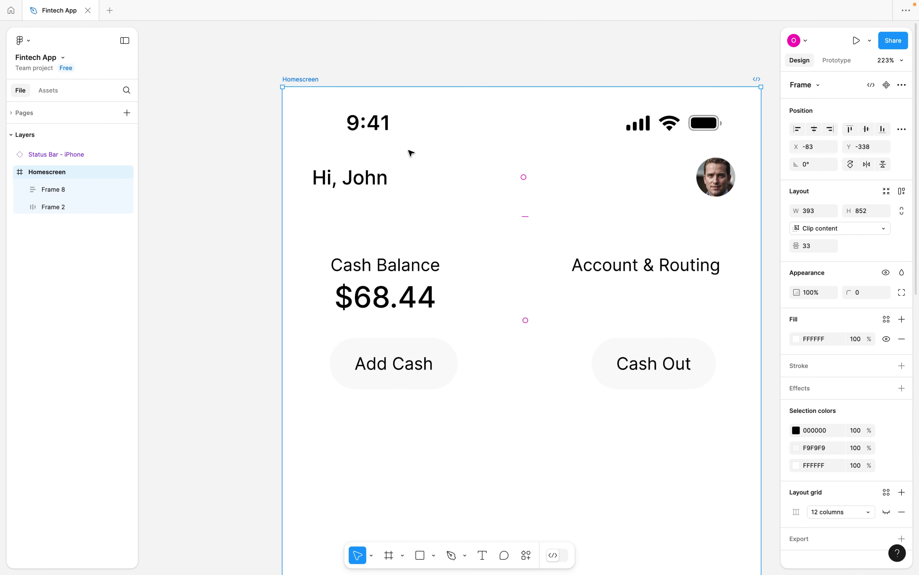
scroll(410, 152, down, 3)
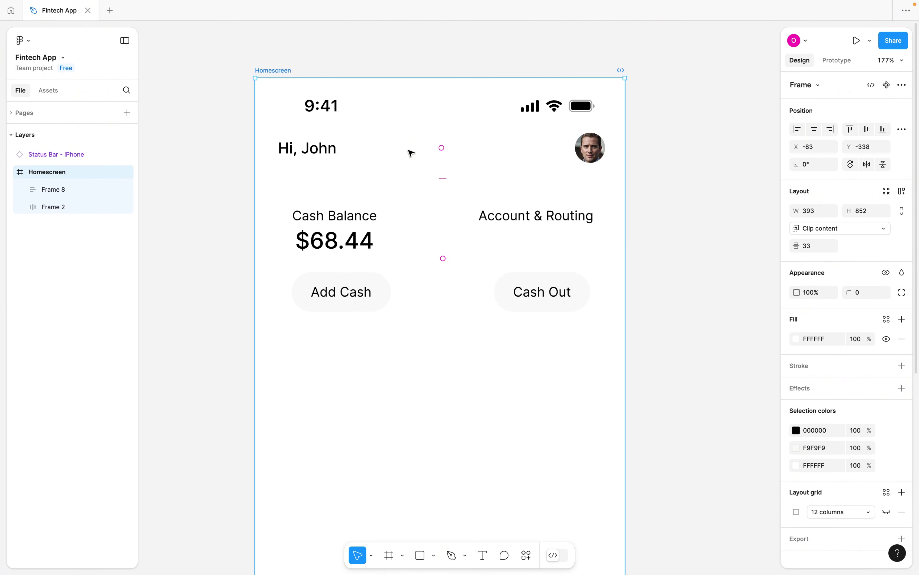
click(815, 338)
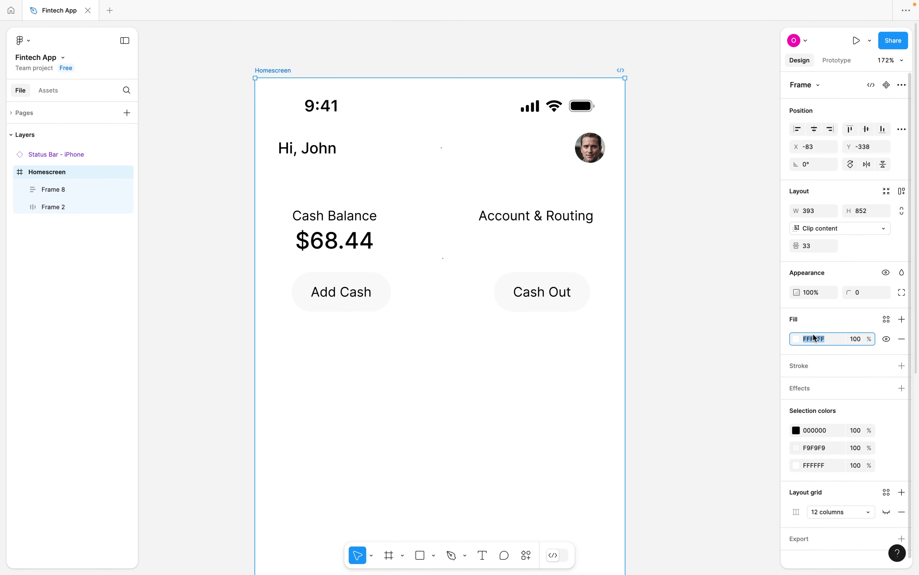
text(f9f9f9)
key(Return)
Add a white FFFFFF fill to the balance card frame.
scroll(588, 333, down, 1)
click(553, 267)
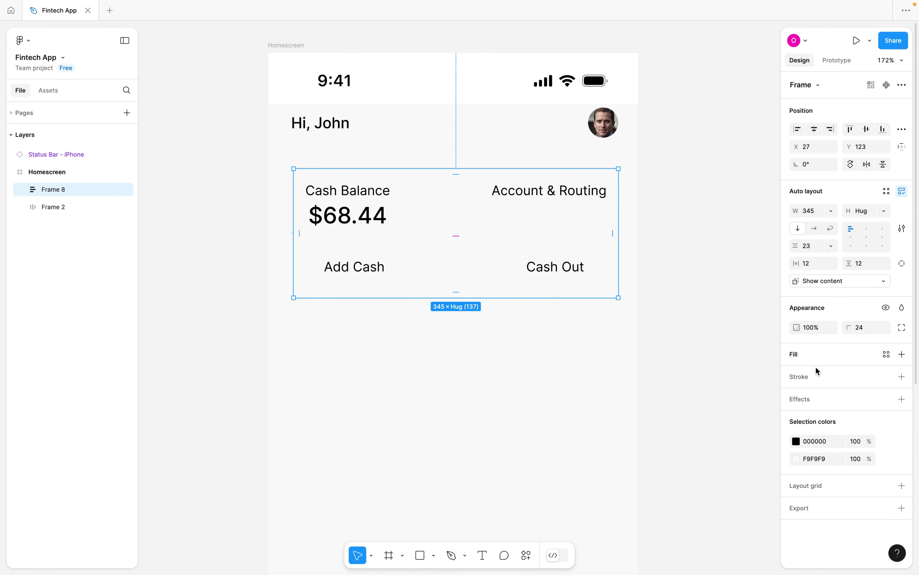
click(902, 354)
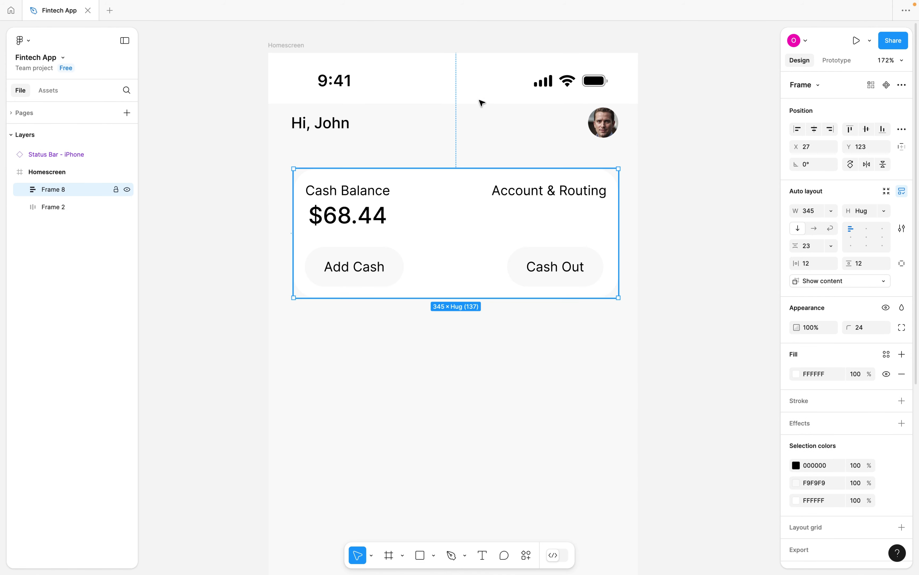
Turn off the status bar's background and move the greeting header row slightly down.
click(468, 88)
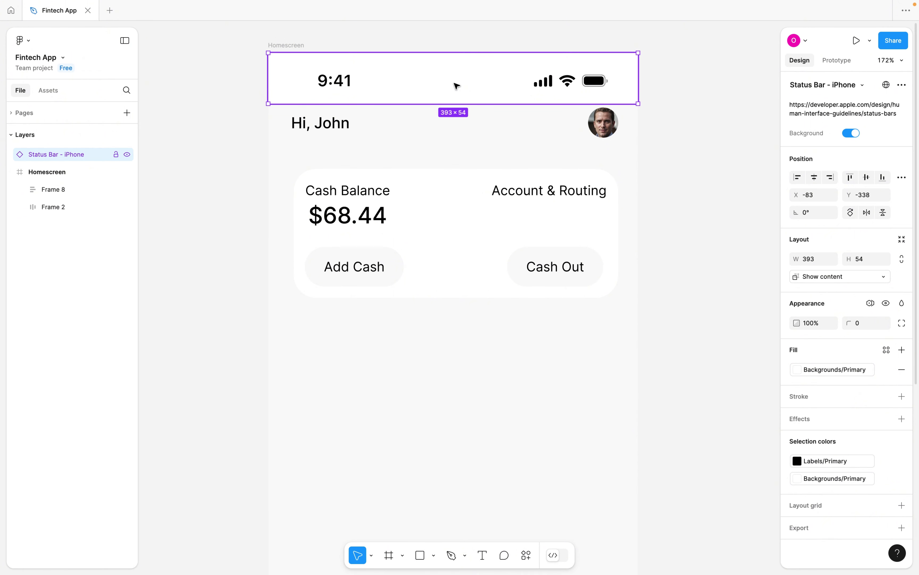
click(849, 134)
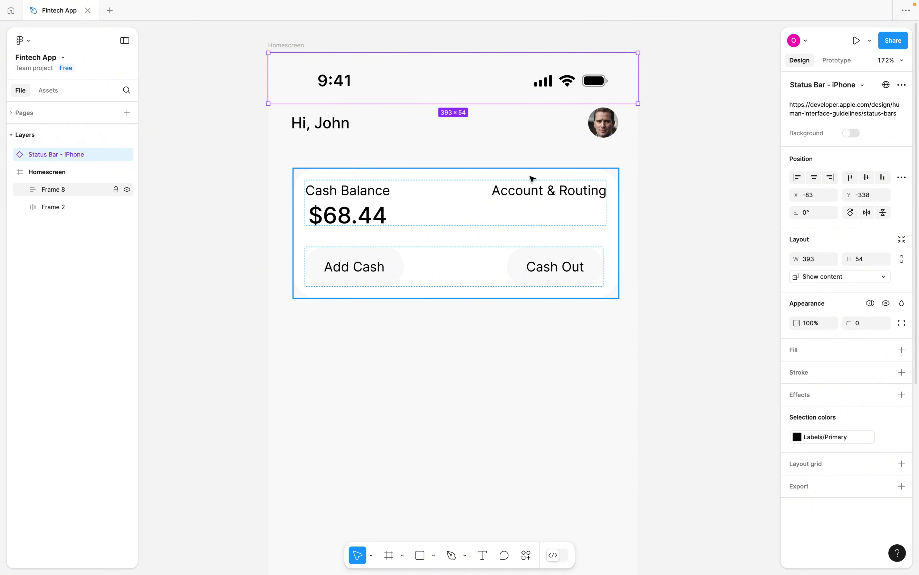
click(600, 135)
drag(600, 133, 600, 140)
Set the balance card's vertical spacing to 32 and its padding to 16 on all sides.
click(523, 223)
scroll(497, 248, left, 3)
scroll(497, 248, up, 1)
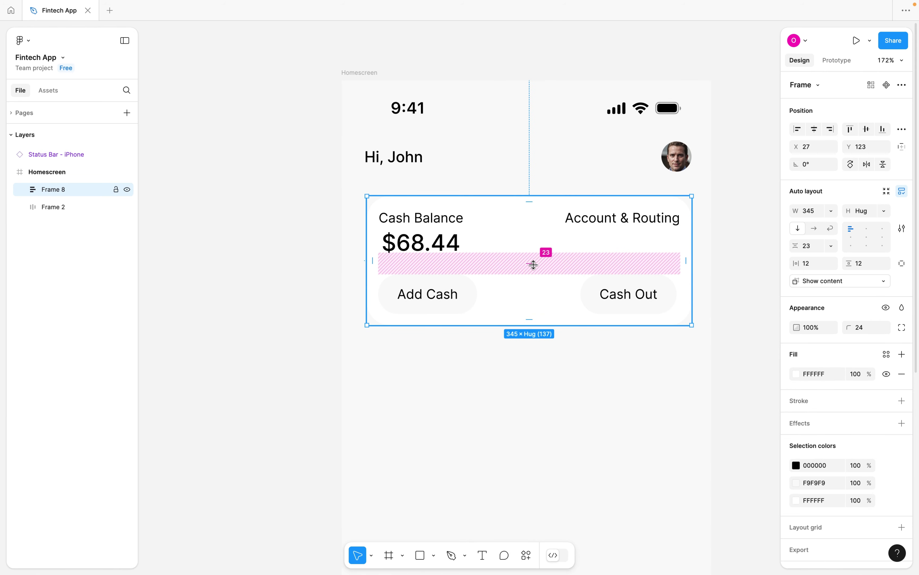
click(809, 248)
text(32)
key(Return)
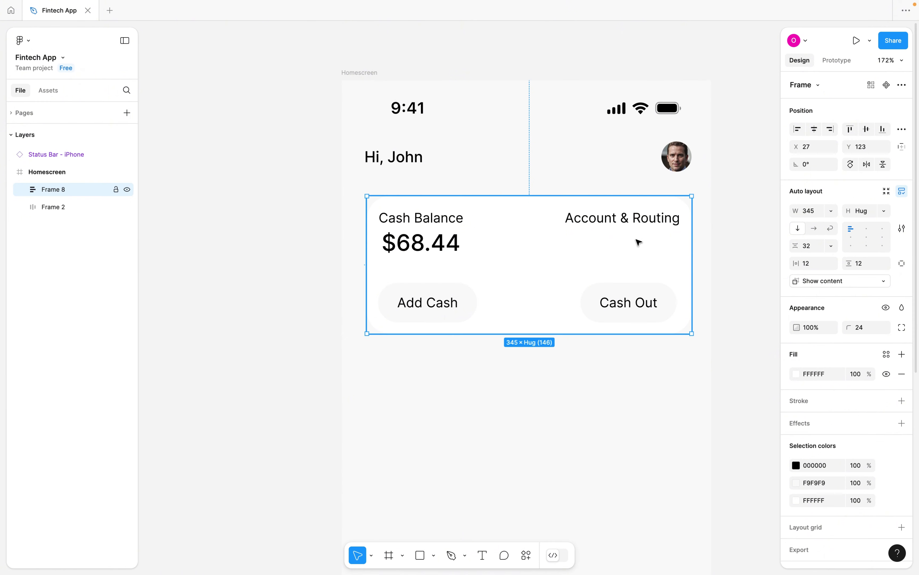
click(864, 264)
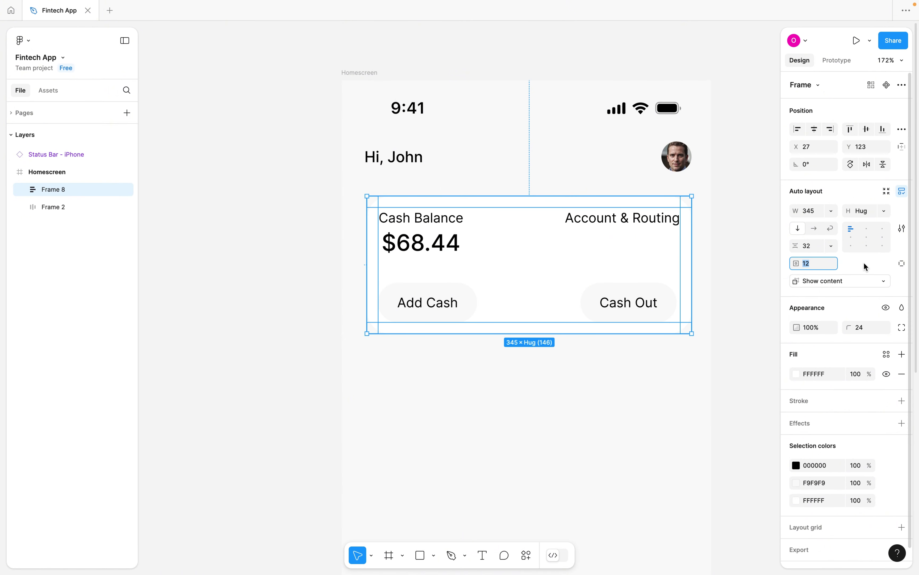
text(1)
key(Return)
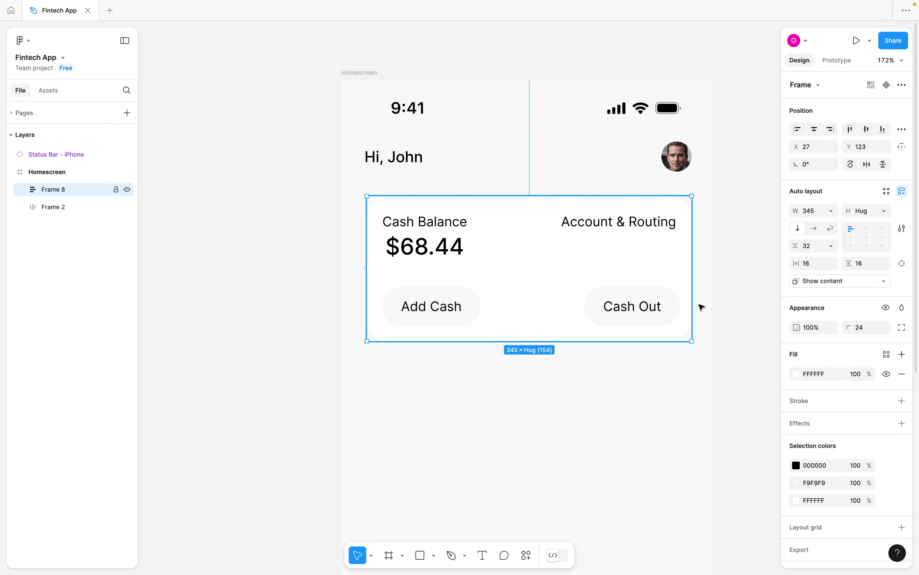
Shift the balance card to X 21, Y 124 and show the Homescreen frame's 12-column layout grid.
drag(658, 277, 653, 280)
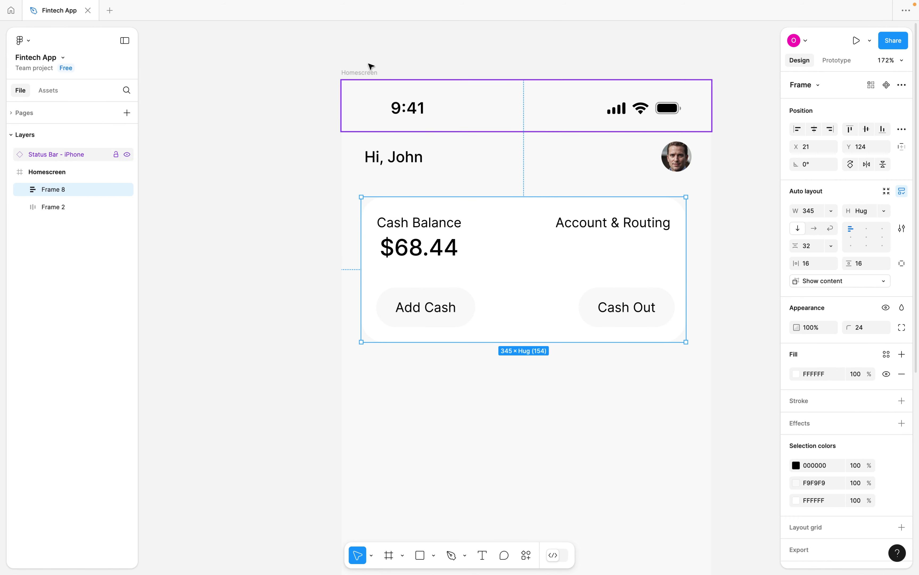
click(365, 73)
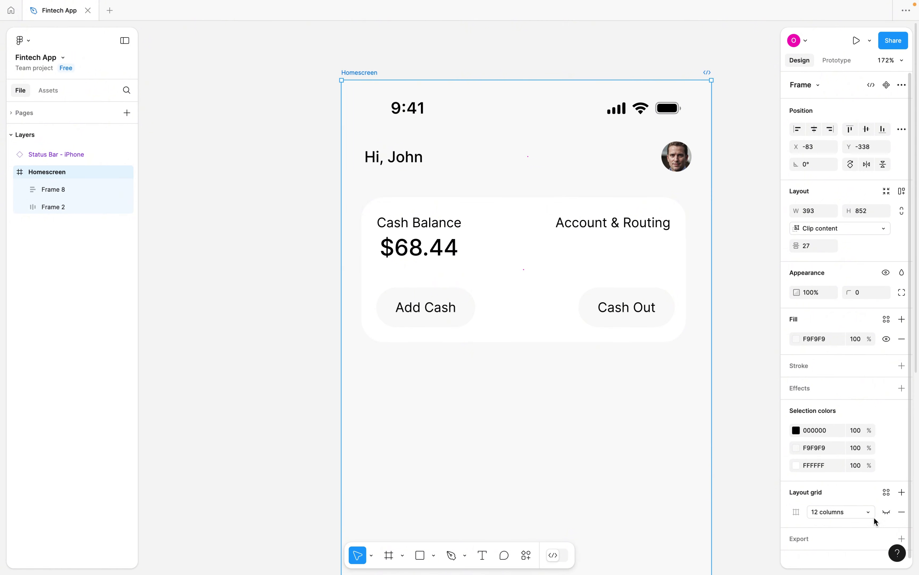
click(887, 512)
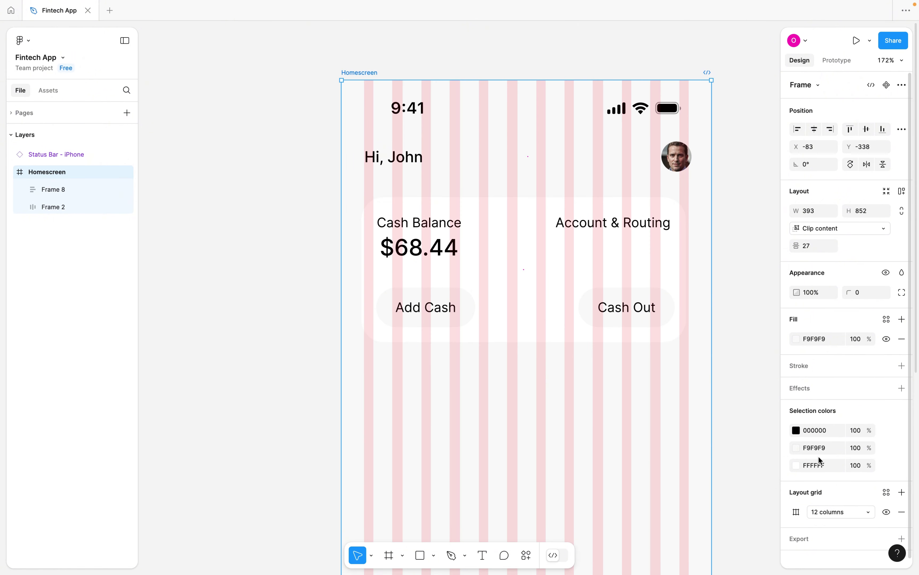
Move the balance card to X 24 so both edges line up with the outermost grid columns.
click(433, 267)
scroll(433, 267, up, 4)
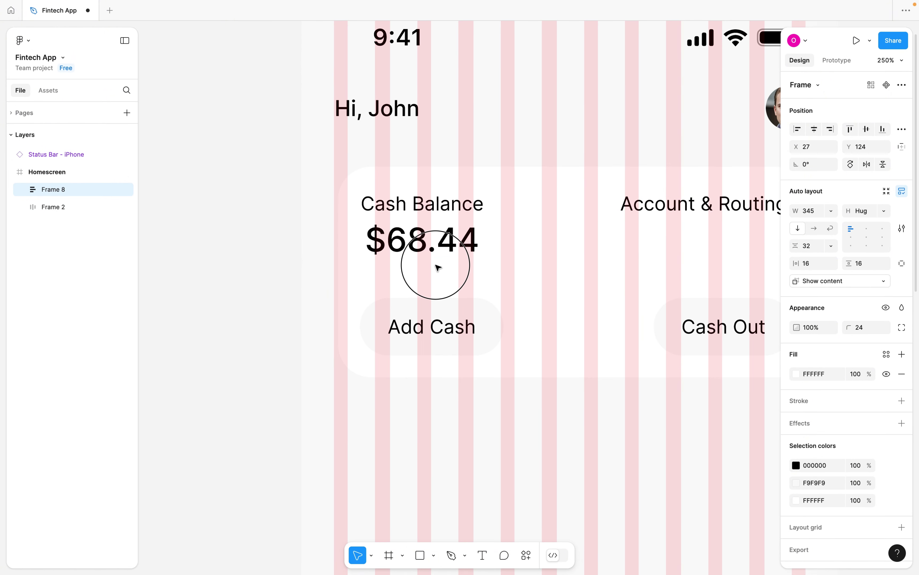
scroll(432, 268, right, 7)
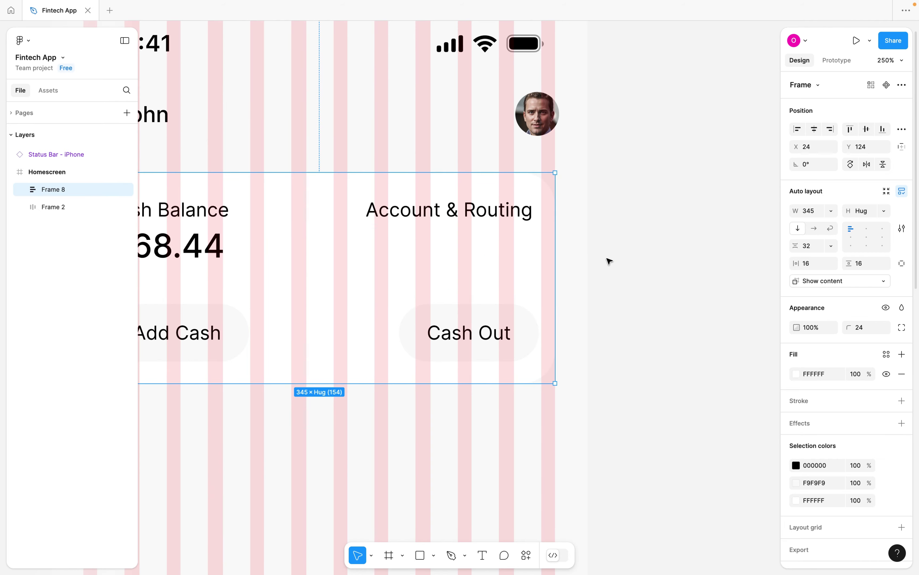
scroll(515, 242, up, 5)
scroll(515, 242, down, 8)
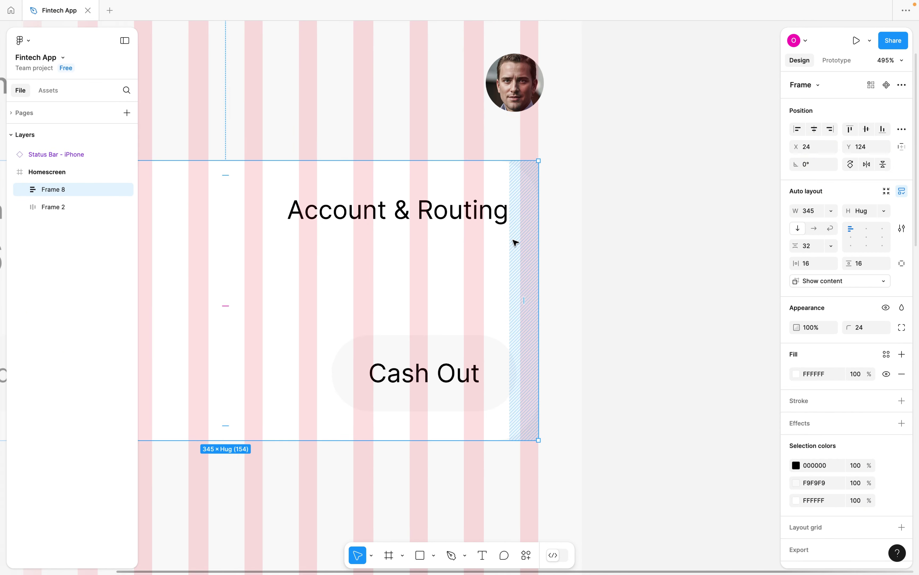
scroll(515, 242, left, 3)
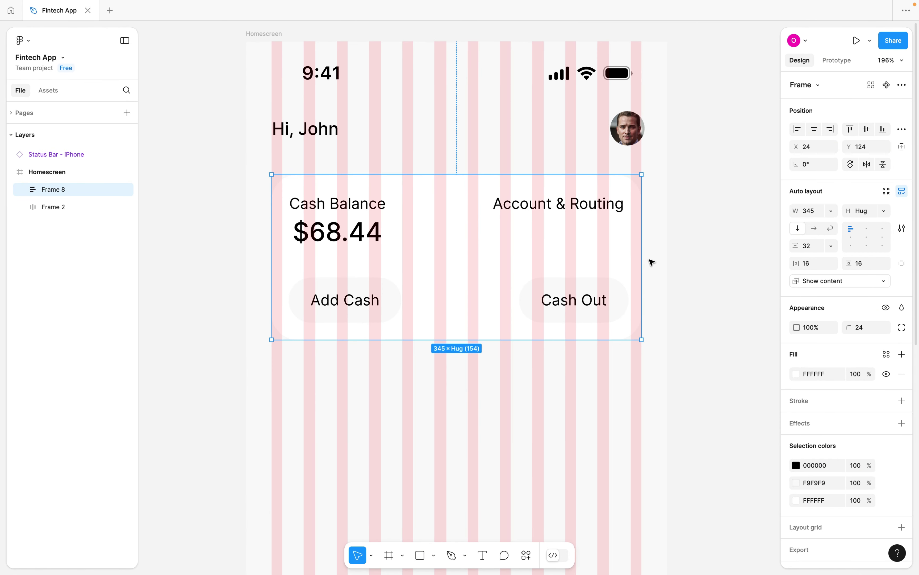
scroll(651, 262, up, 3)
scroll(651, 262, right, 1)
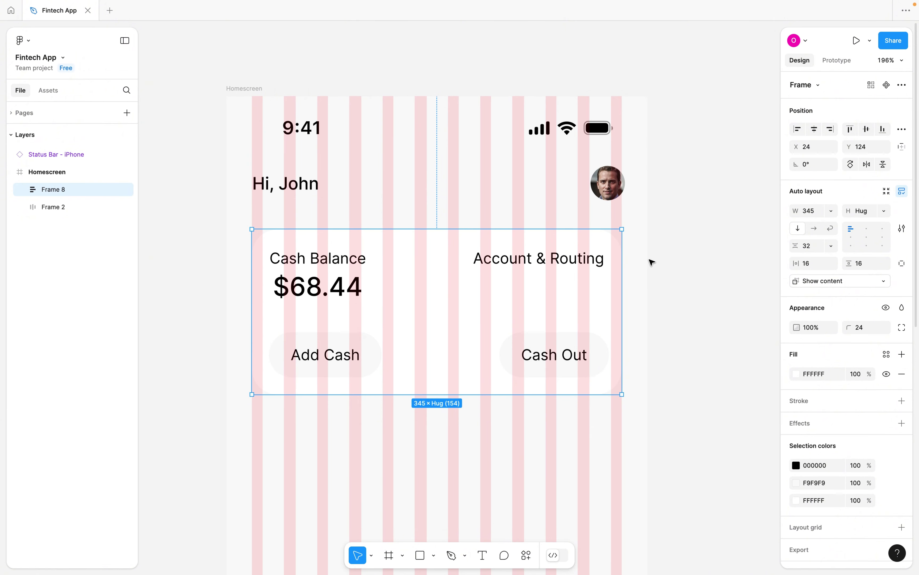
Hide the Homescreen frame's 12-column layout grid.
click(661, 273)
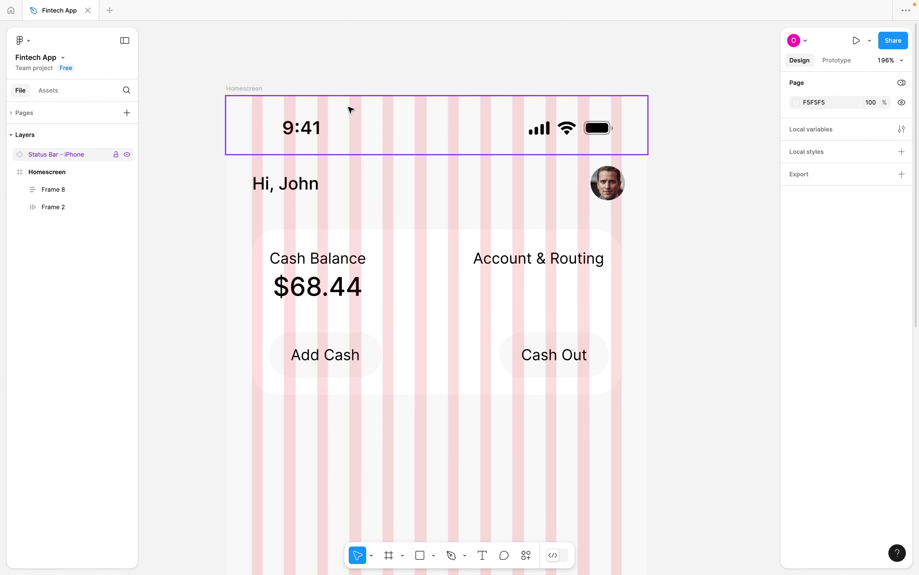
click(260, 89)
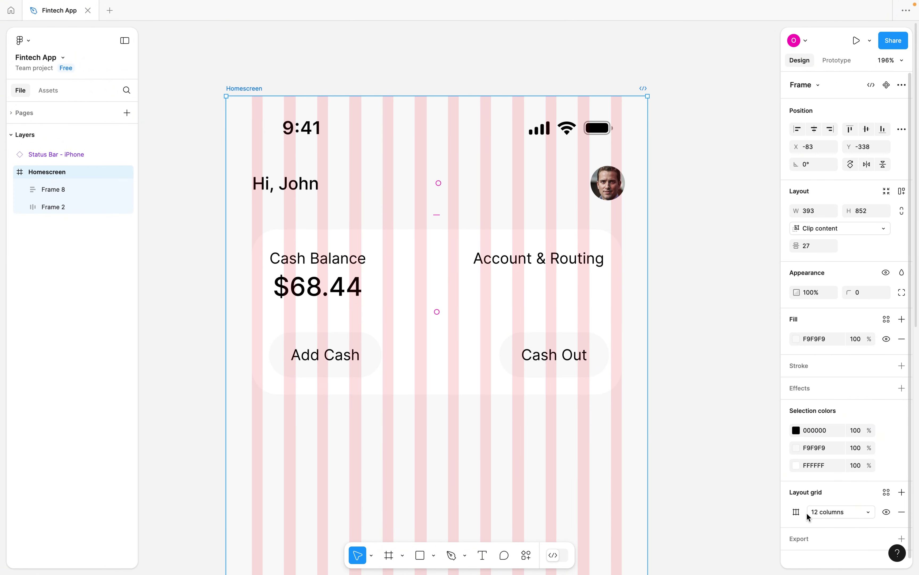
click(888, 511)
scroll(678, 453, down, 5)
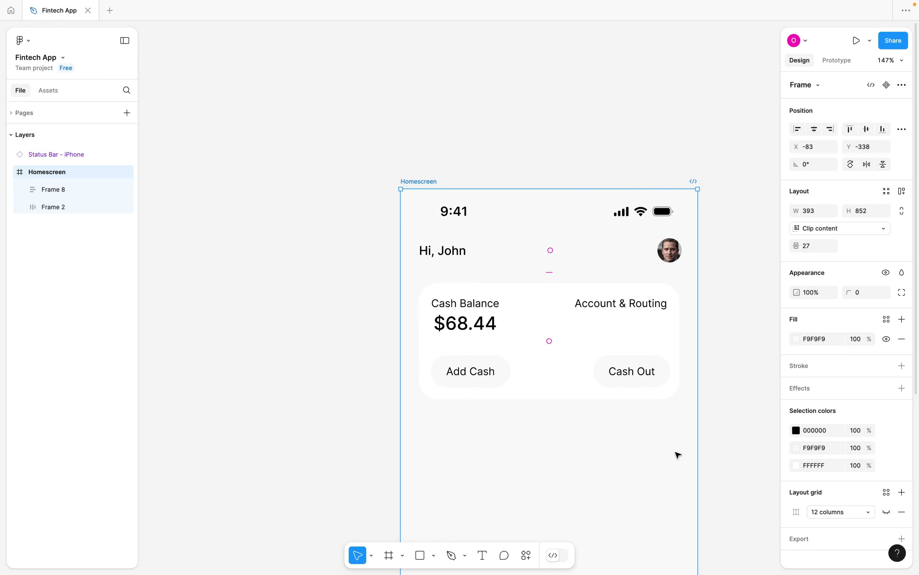
Set the balance card's corner radius to 16.
click(605, 323)
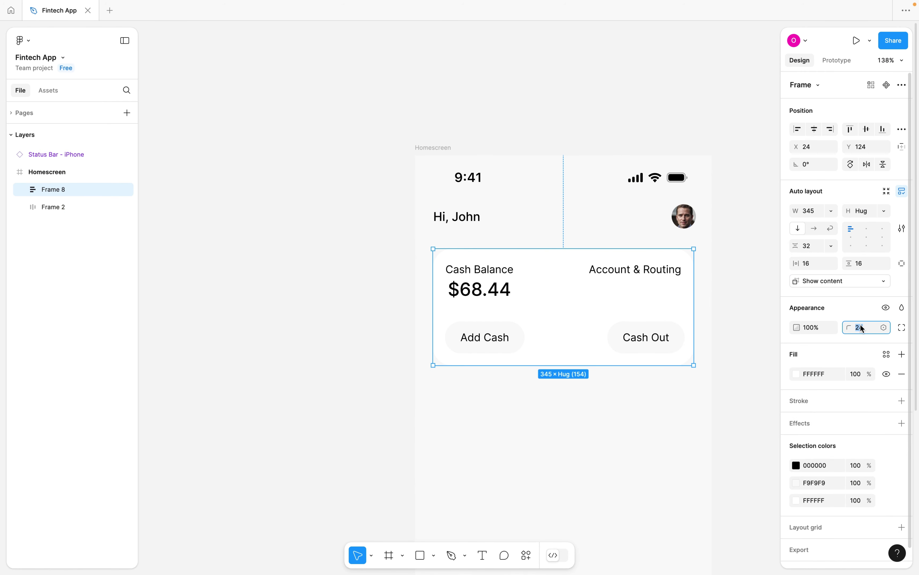
text(16)
key(Return)
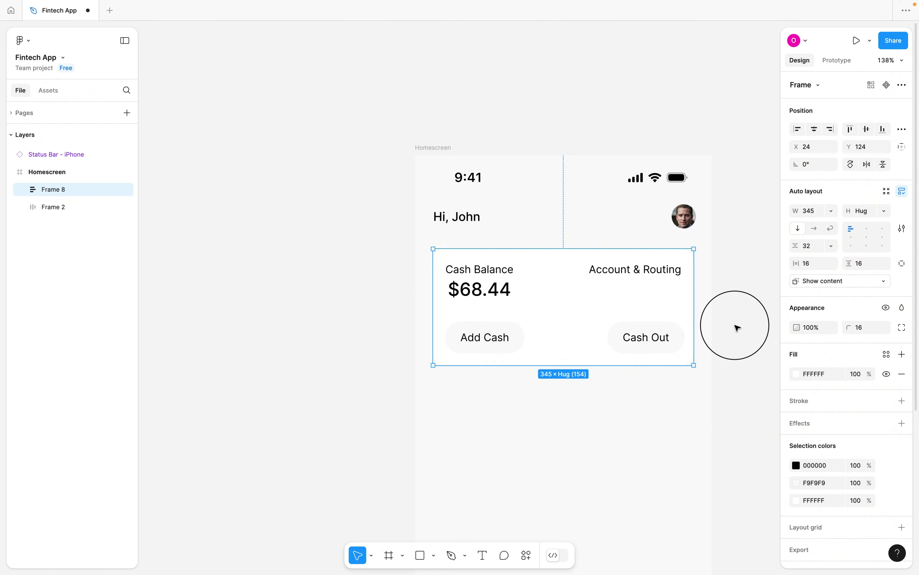
click(736, 327)
scroll(724, 328, right, 2)
scroll(724, 328, down, 2)
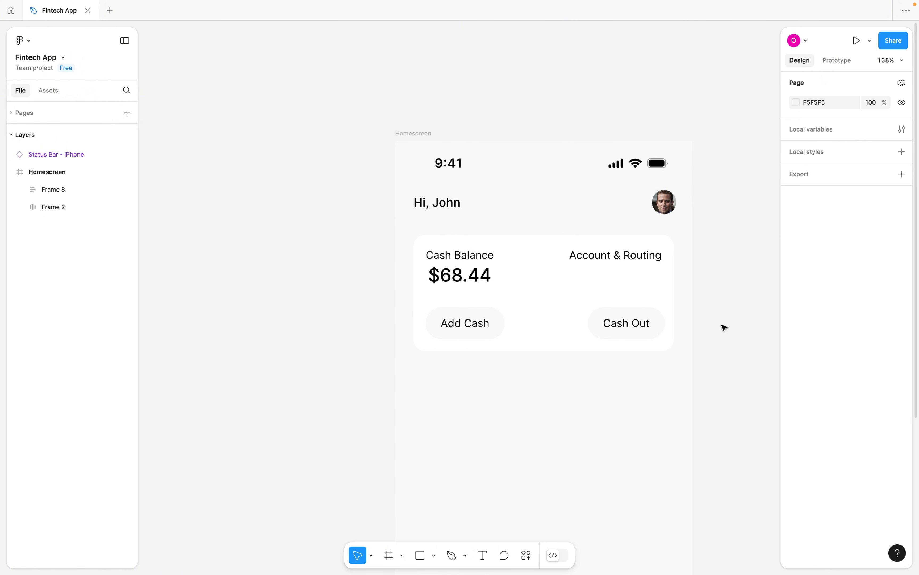
Add a drop shadow to the balance card with 6% opacity and a blur of 40.
click(631, 305)
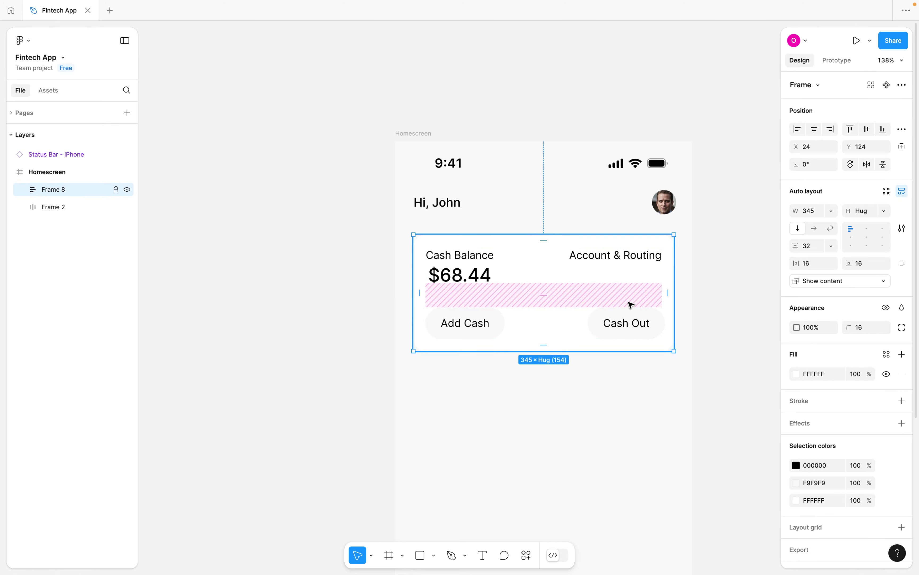
click(902, 423)
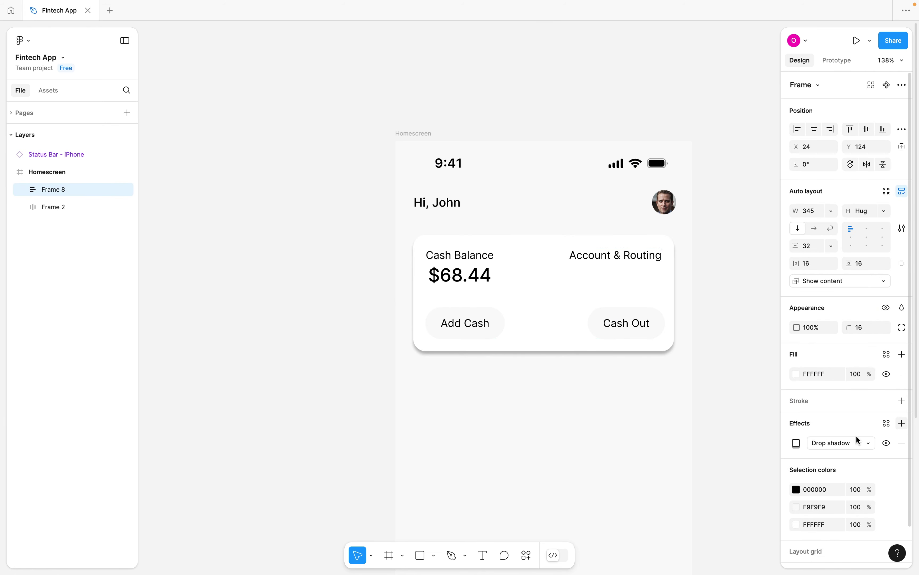
click(797, 443)
click(753, 524)
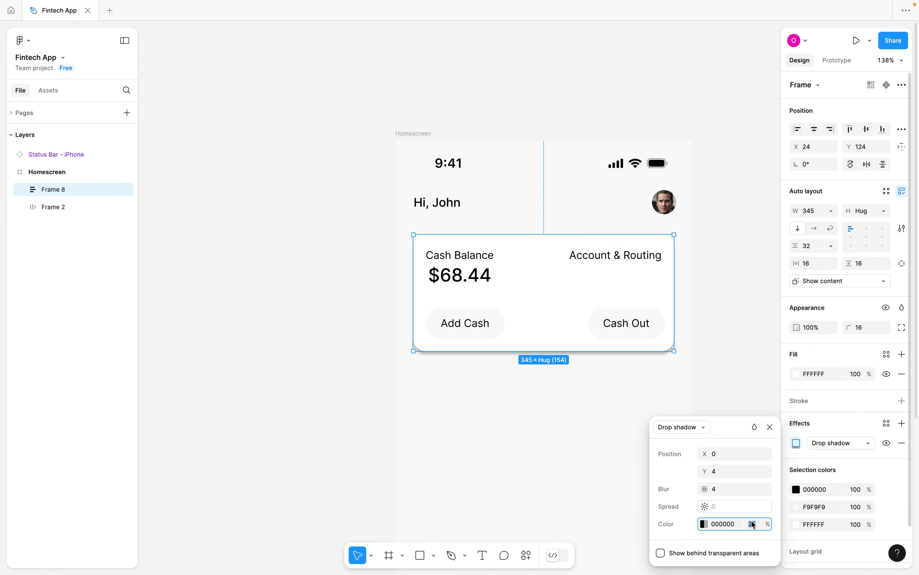
text(6)
key(Return)
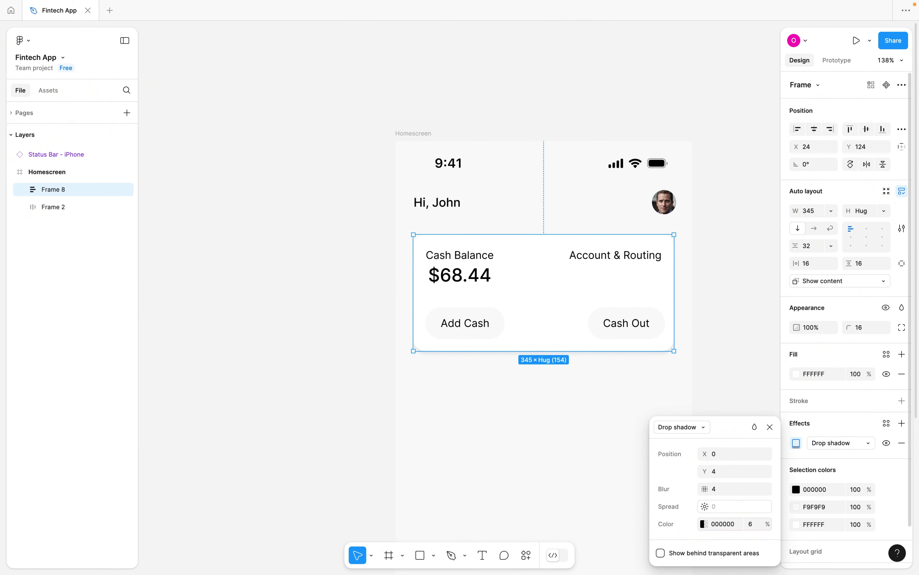
text(40)
key(Return)
click(771, 428)
click(647, 387)
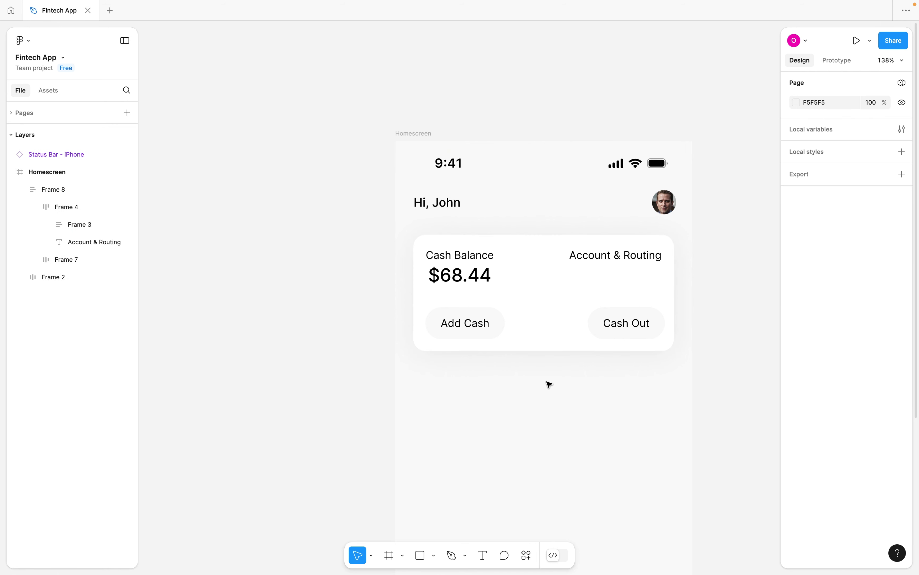
Recolor the Cash Balance and Account & Routing labels from black to a medium gray.
click(475, 258)
click(476, 259)
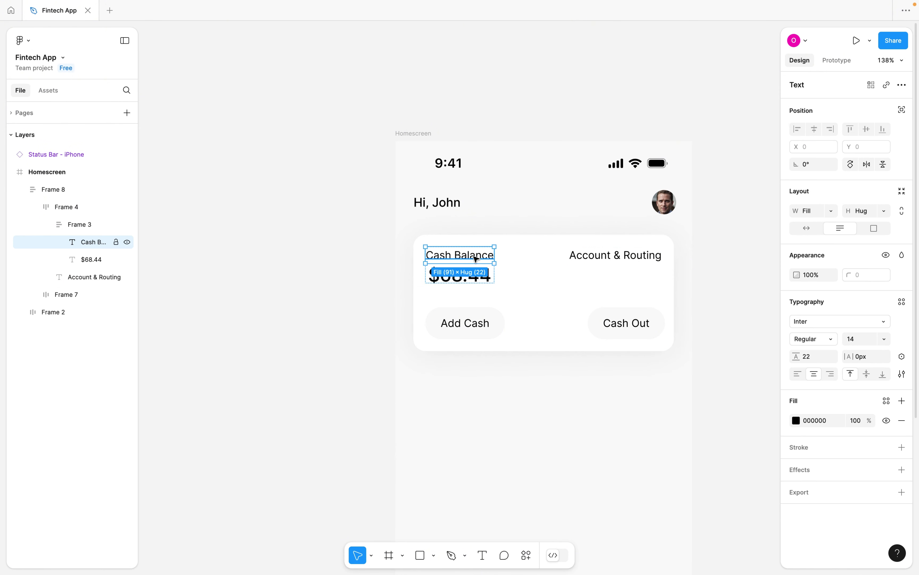
shift+click(593, 262)
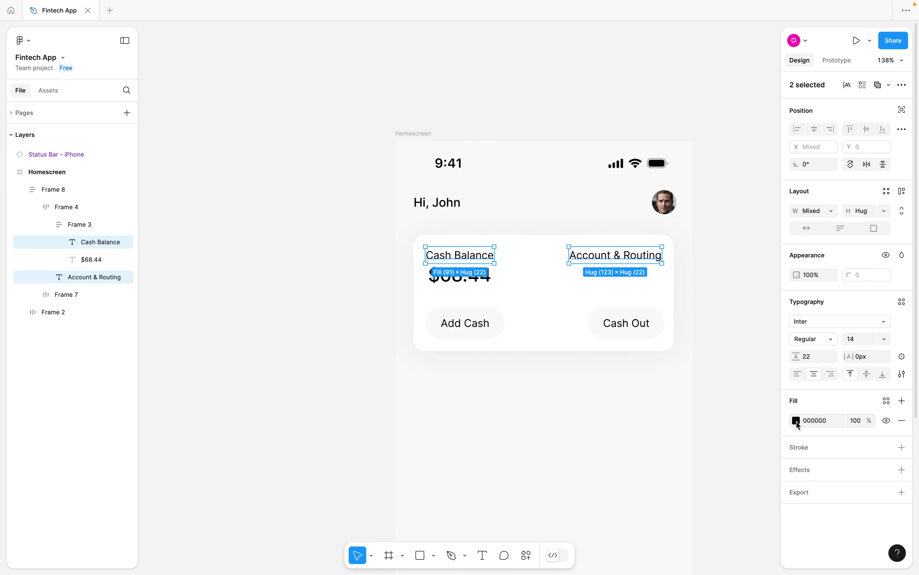
click(797, 420)
drag(684, 385, 657, 359)
click(600, 413)
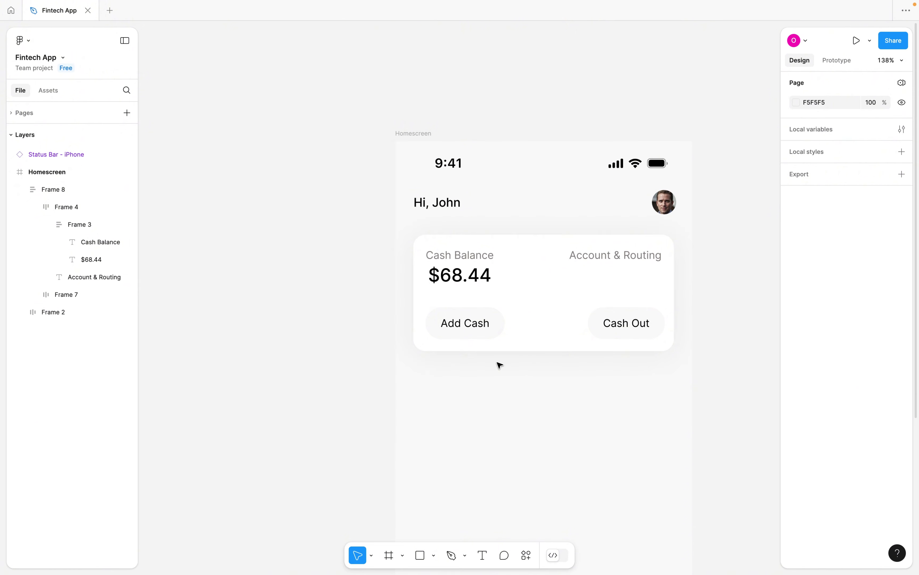
Set the Add Cash button label's font weight to Medium.
click(470, 329)
double_click(468, 328)
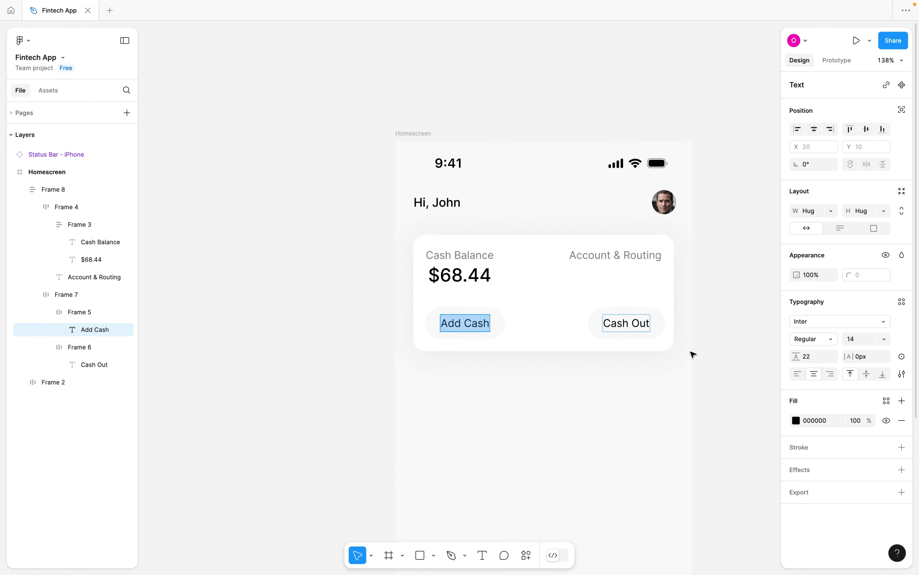
click(805, 338)
click(811, 352)
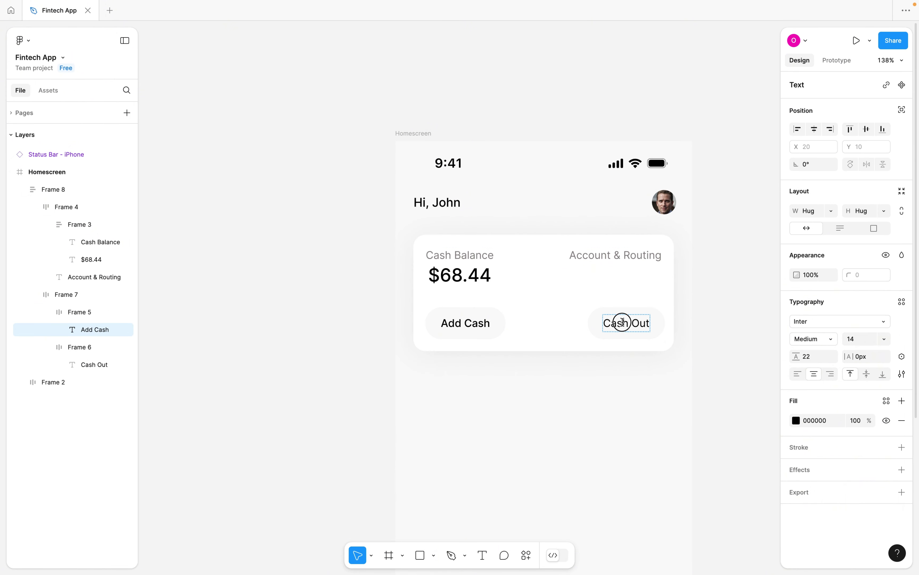
click(527, 406)
scroll(528, 408, down, 5)
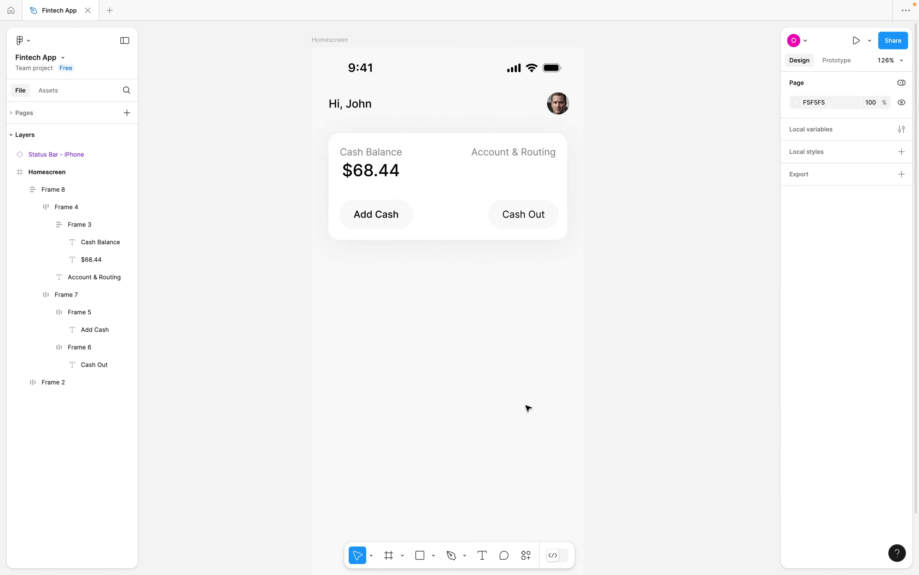
Paste the copied row of dollar, bitcoin, chart, bank and arrow icons above the Homescreen frame.
scroll(466, 194, up, 3)
click(466, 195)
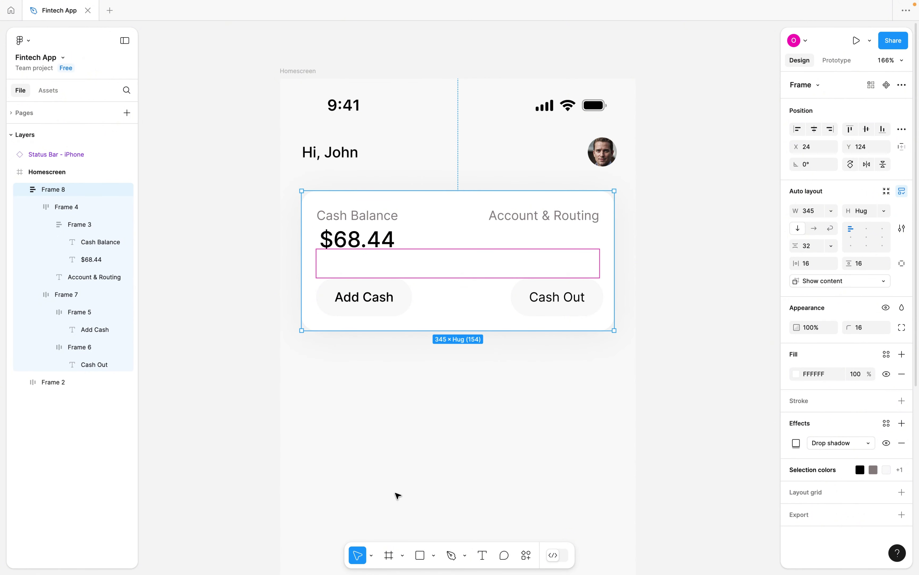
scroll(398, 496, up, 4)
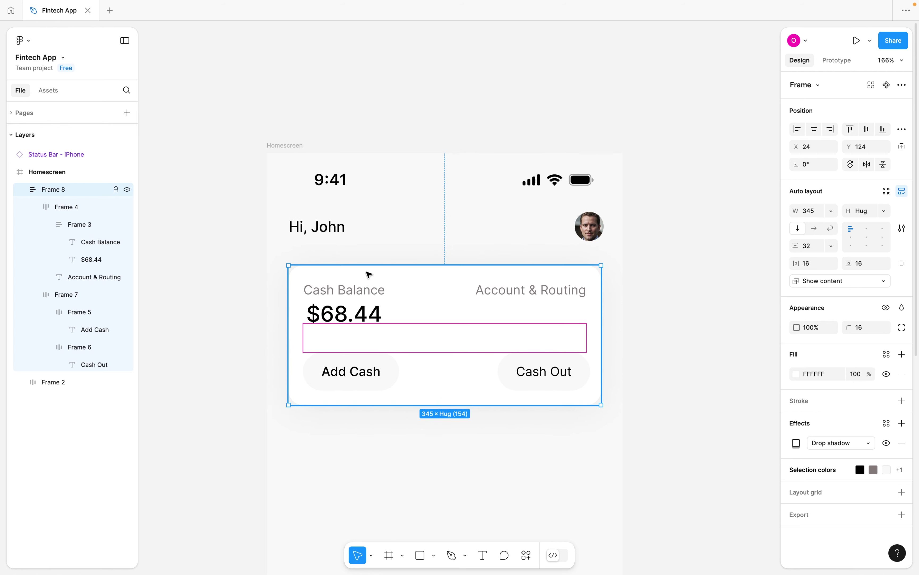
click(243, 253)
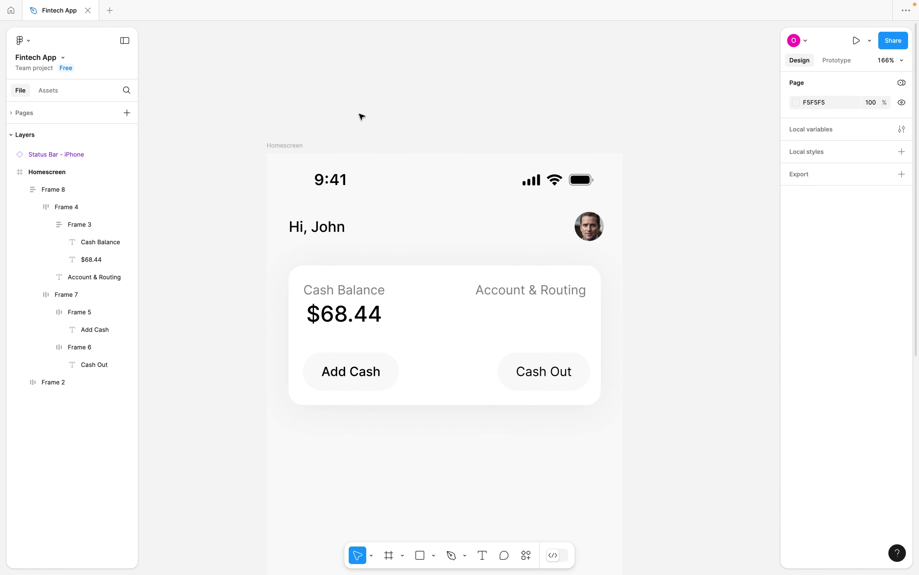
key(super+v)
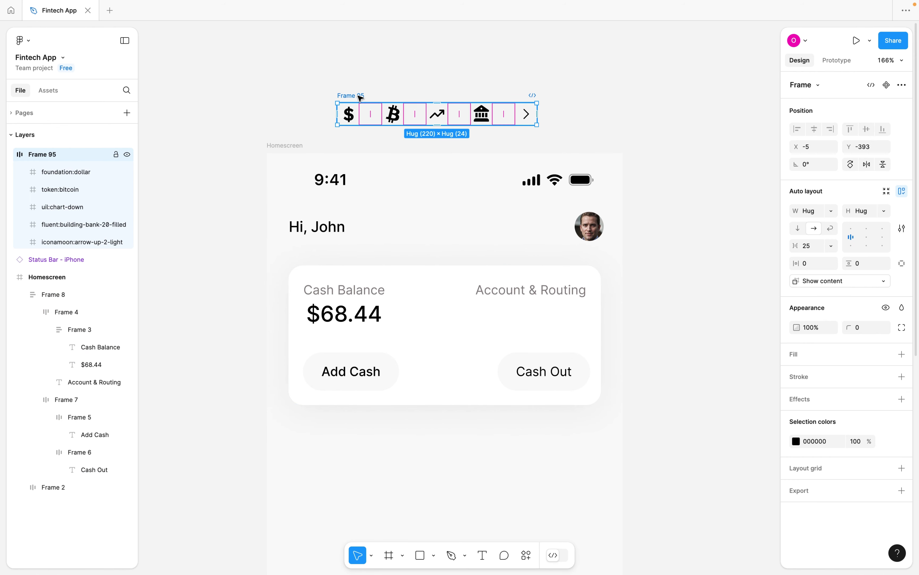
click(310, 94)
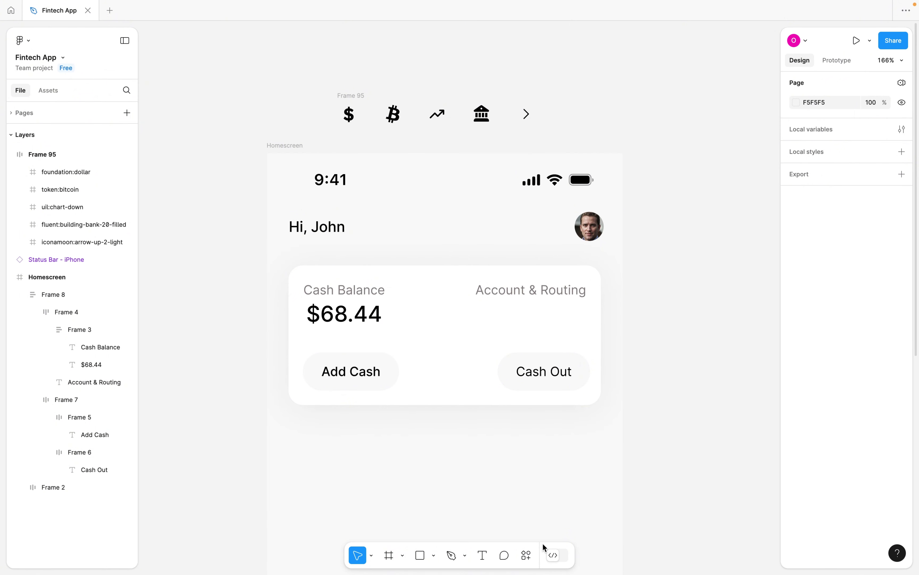
Run the Iconify plugin and preview the healthicons:dollar icon among the results for dollar.
click(527, 556)
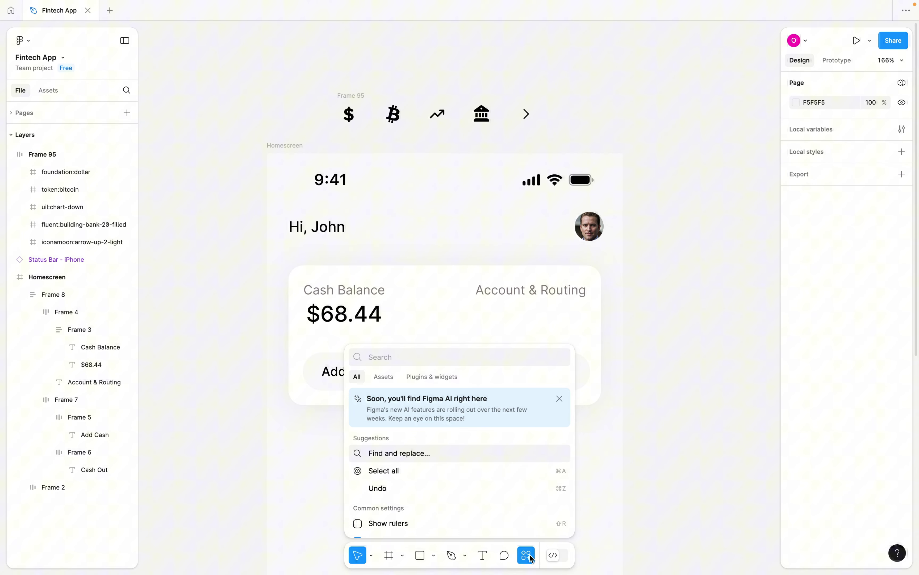
click(432, 376)
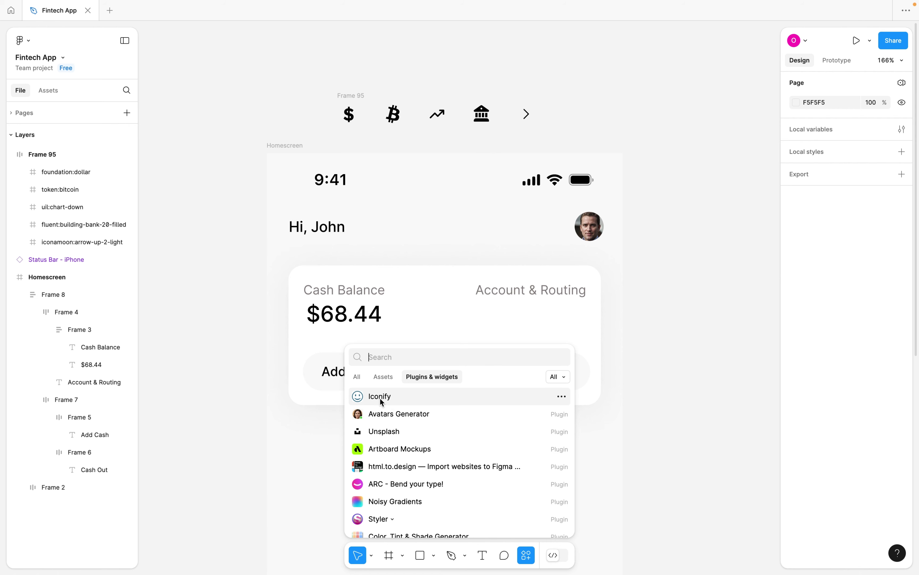
click(381, 398)
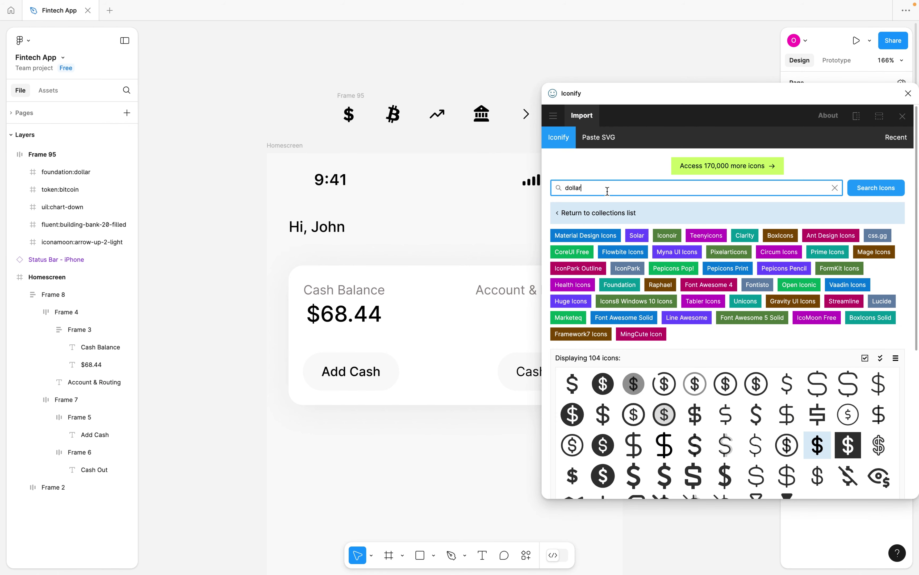
double_click(582, 187)
click(696, 415)
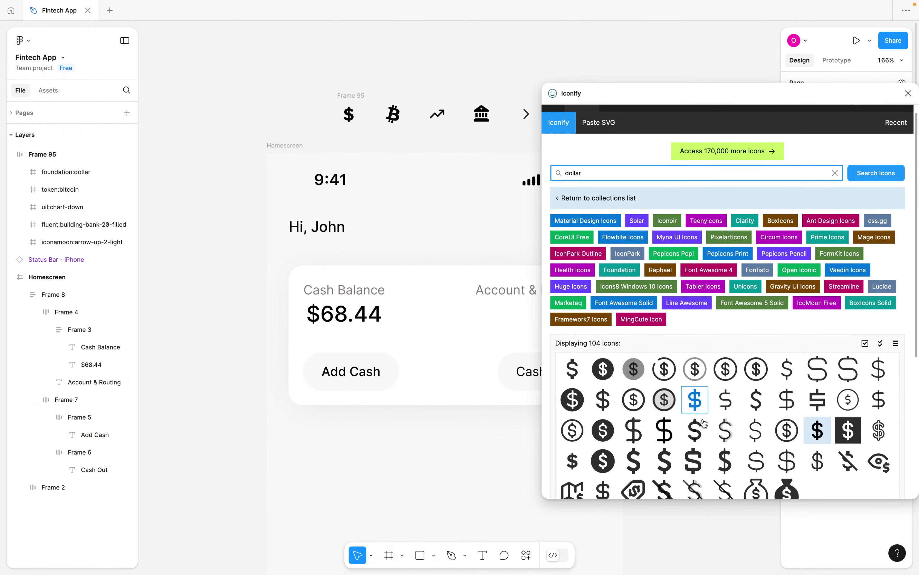
scroll(704, 422, down, 5)
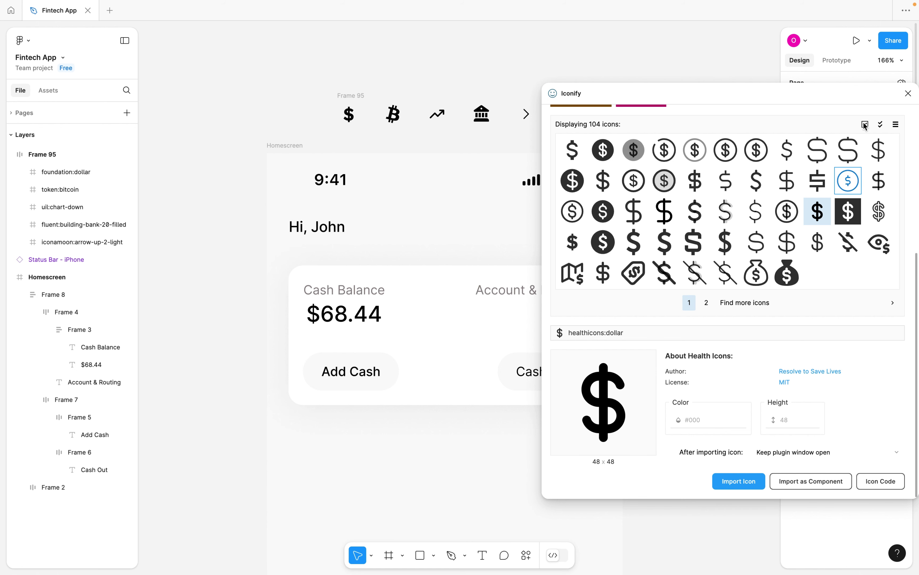
Close the Iconify plugin and add a "Savings" text label beneath the left part of the balance card.
click(908, 93)
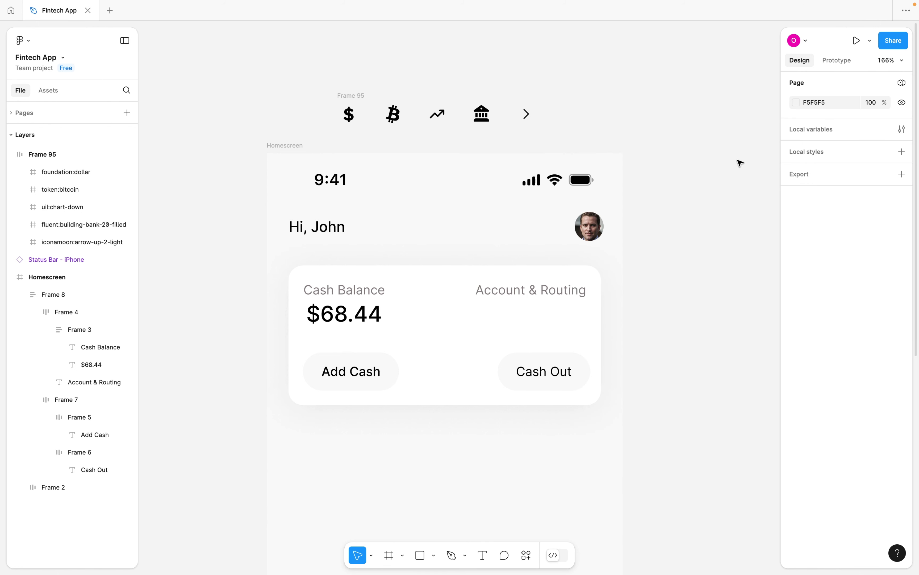
scroll(659, 170, down, 4)
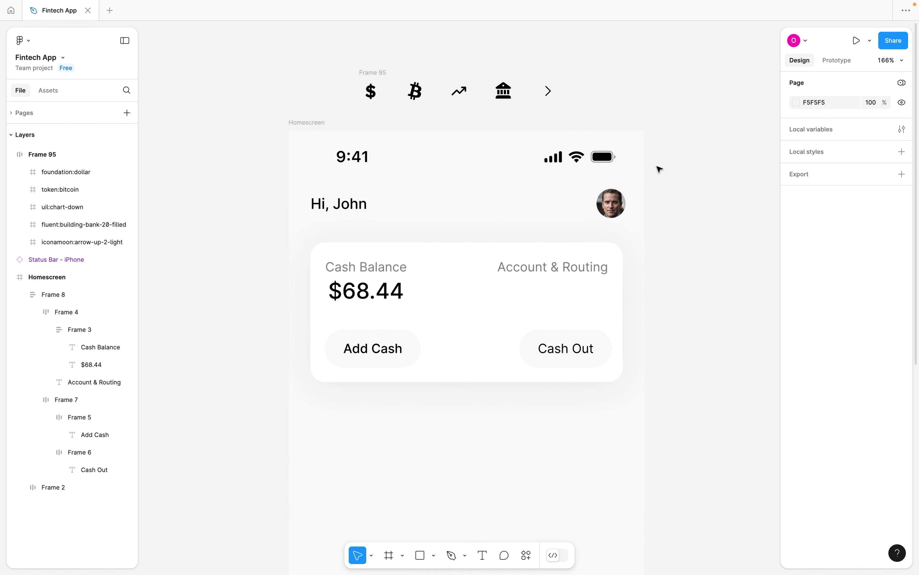
scroll(585, 254, up, 2)
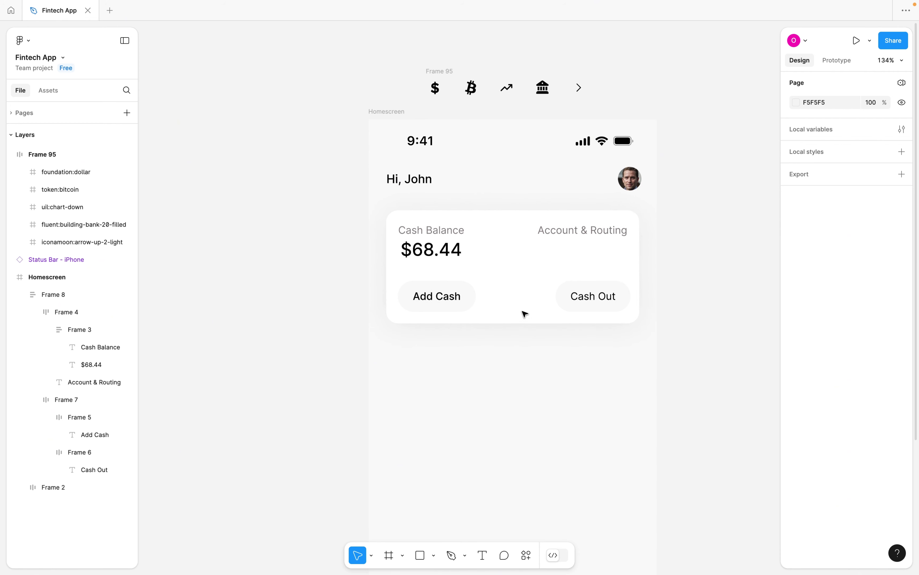
key(t)
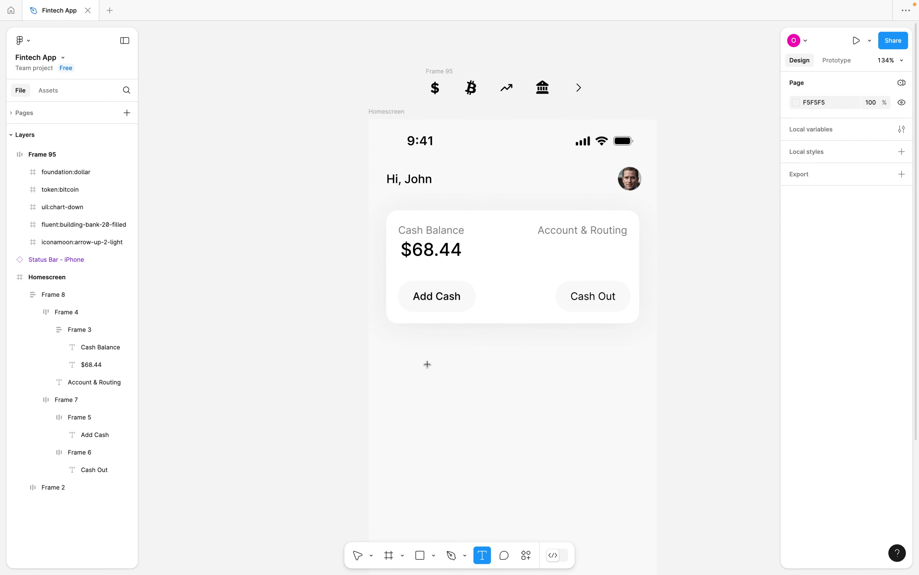
click(410, 349)
text(Savings)
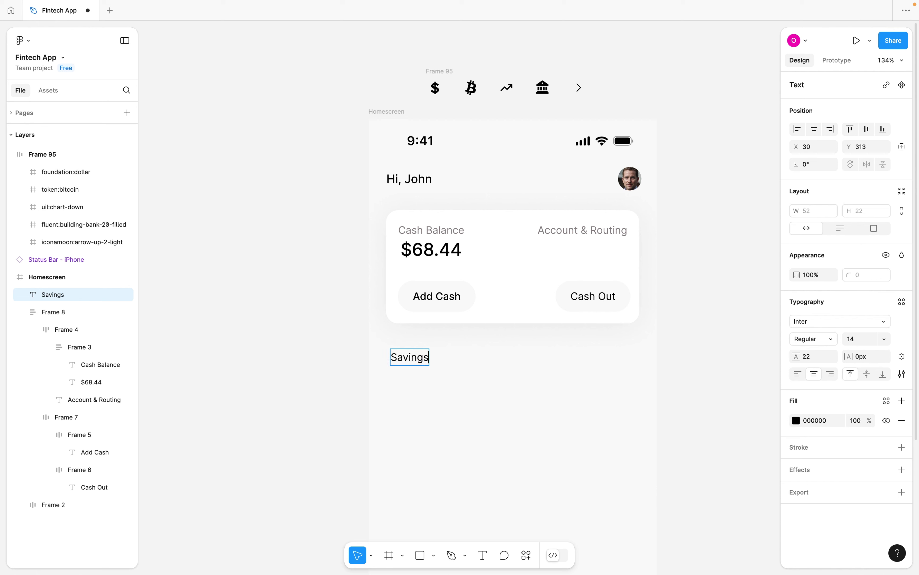
key(Escape)
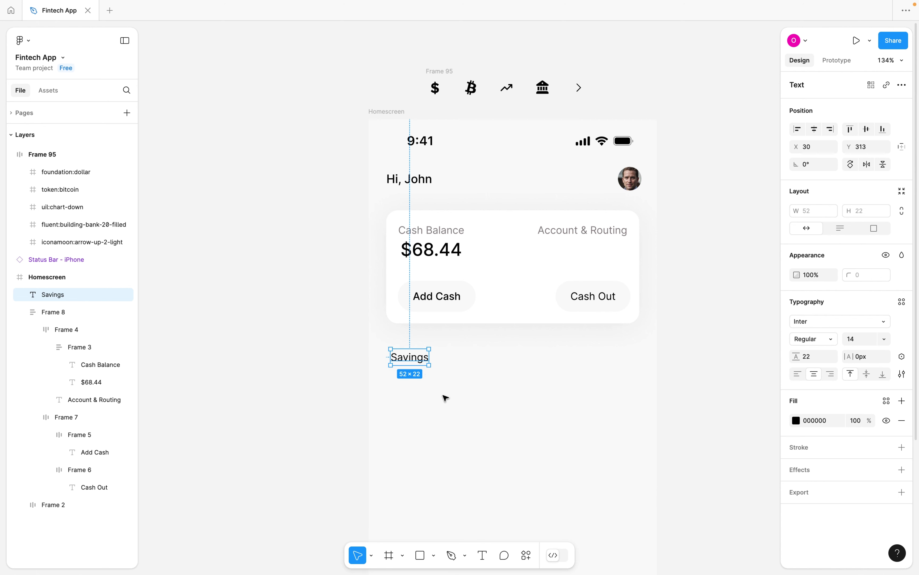
drag(412, 357, 428, 359)
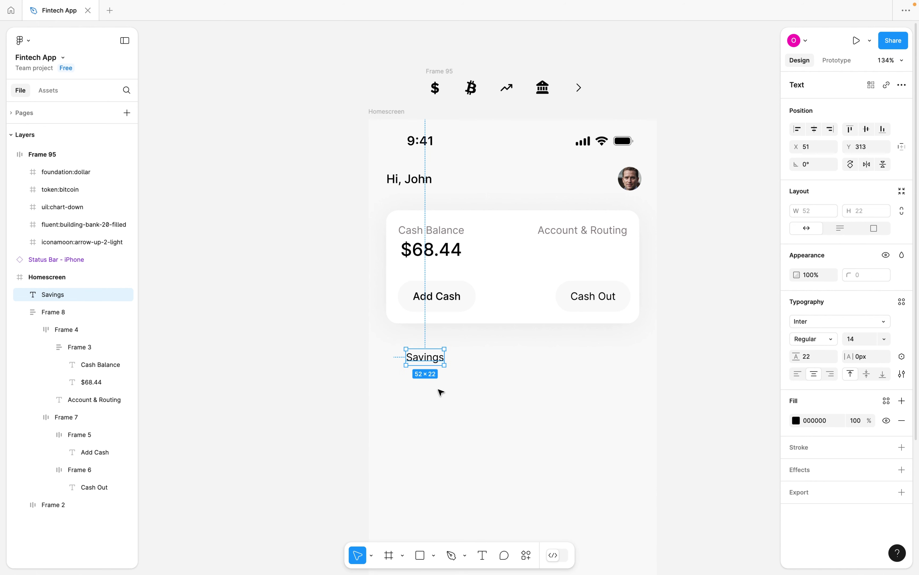
Ungroup the row of five icons and move the dollar icon into the Homescreen frame beneath the Savings label.
click(450, 75)
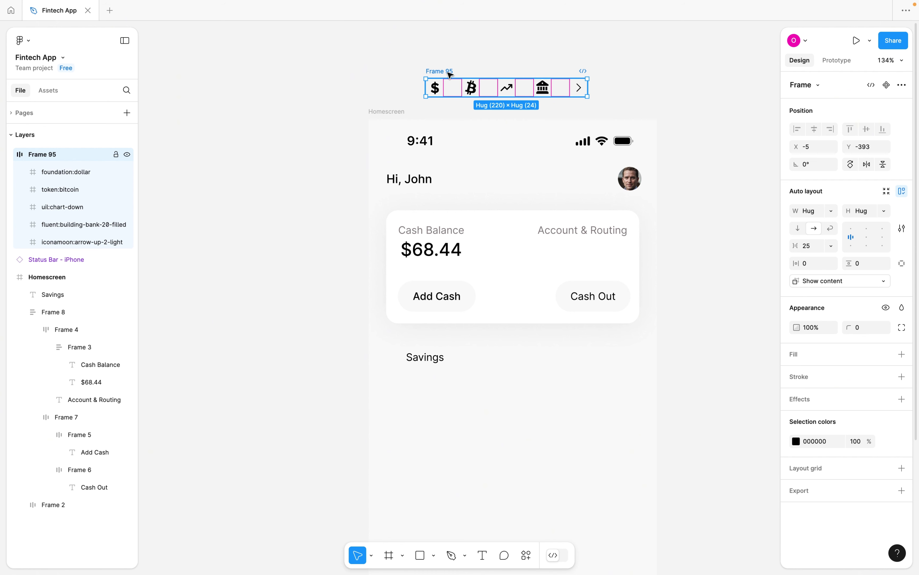
key(super+shift+g)
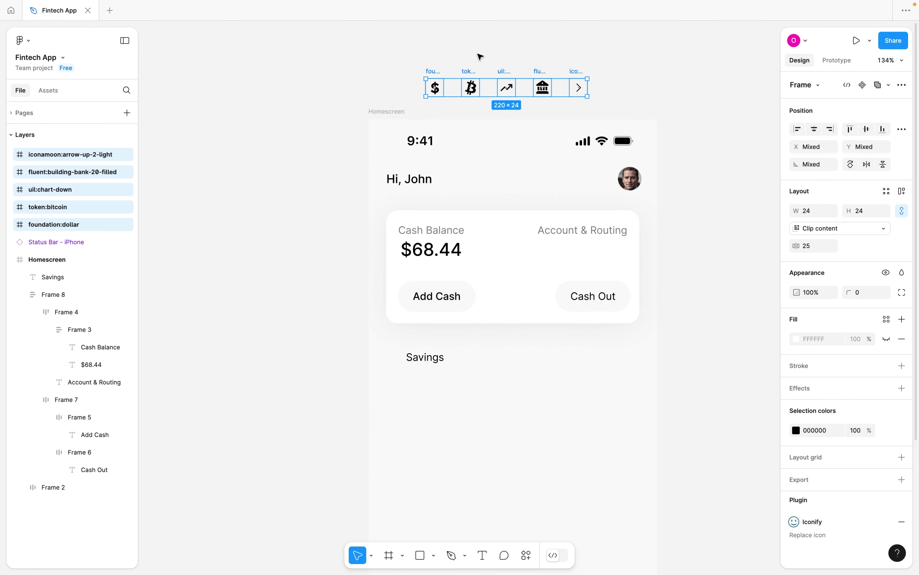
click(456, 61)
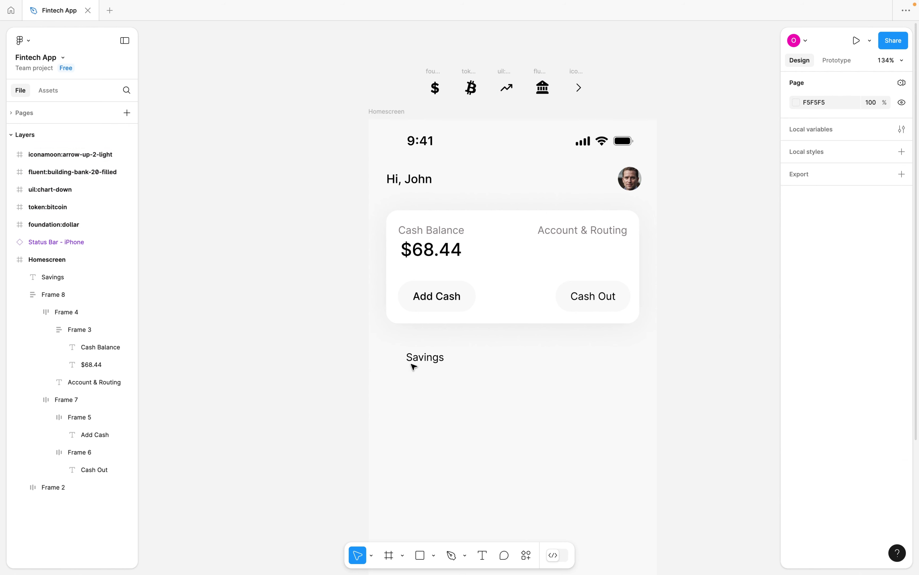
drag(433, 70, 452, 402)
scroll(417, 381, up, 5)
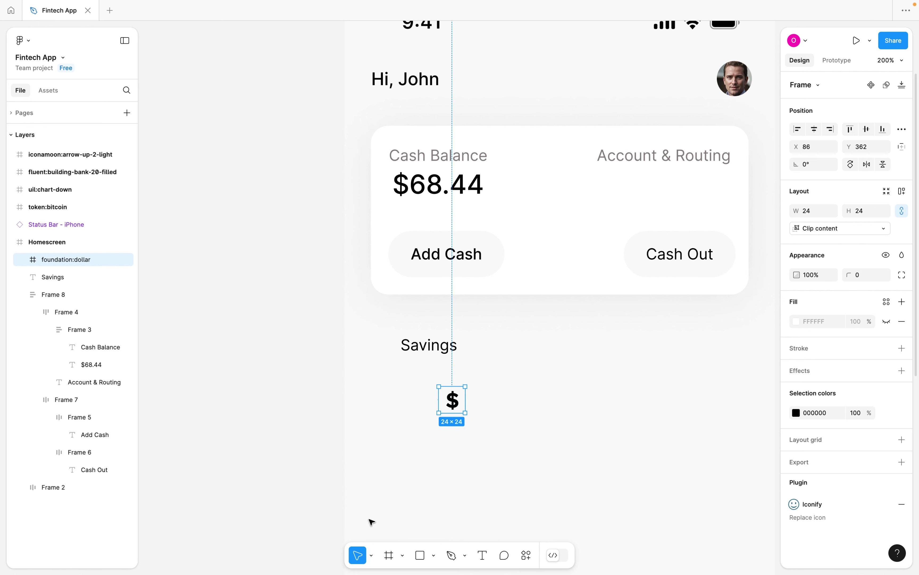
Place a 100 × 100 frame beside the dollar icon and fill it with CDCDCD.
click(388, 553)
click(387, 390)
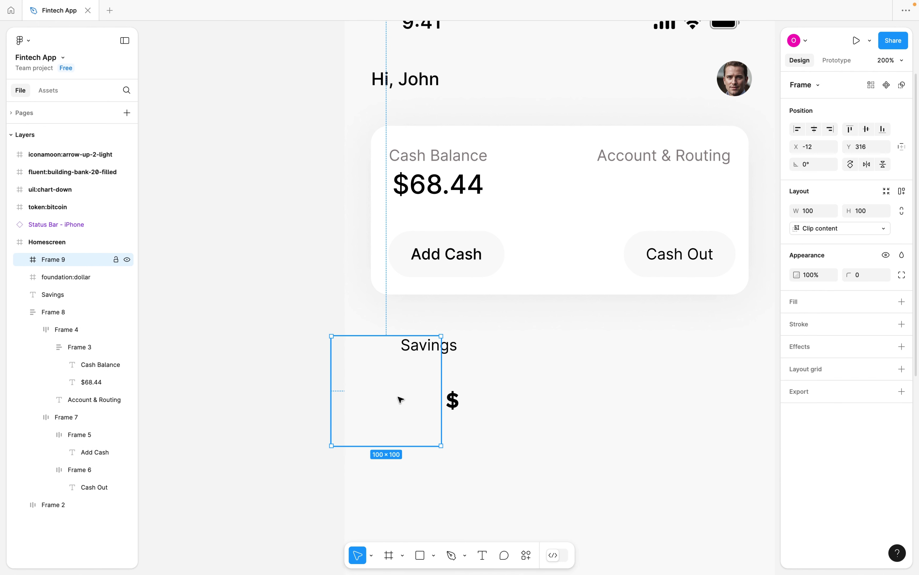
drag(400, 399, 543, 399)
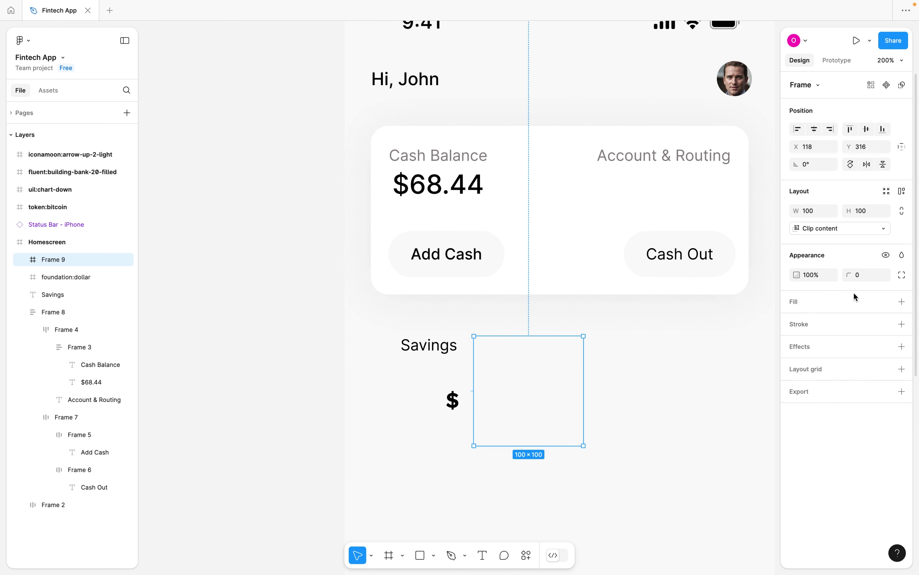
click(902, 301)
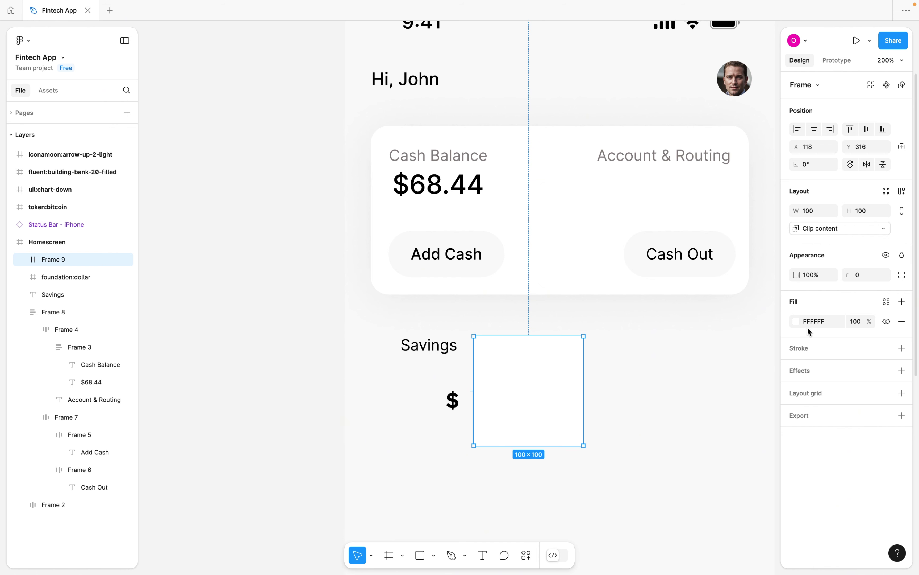
click(797, 322)
text(CDCDCD)
key(Return)
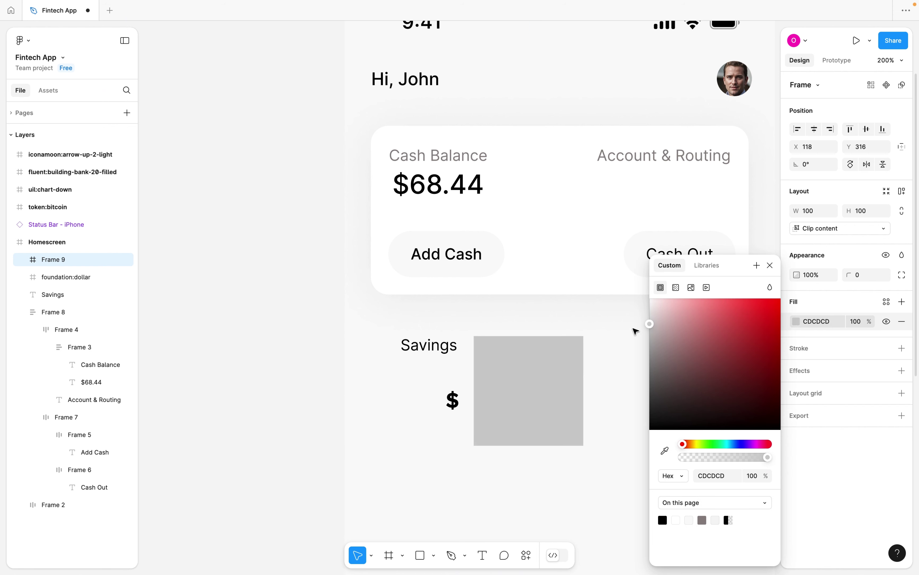
click(771, 266)
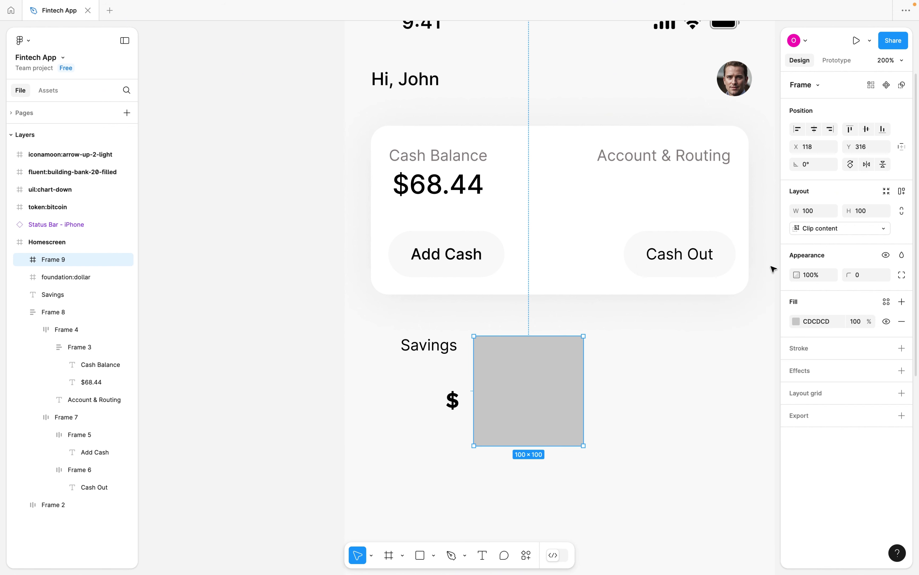
Resize the gray frame to 48 × 48 with locked proportions and round it into a circle with corner radius 100.
click(902, 210)
click(449, 401)
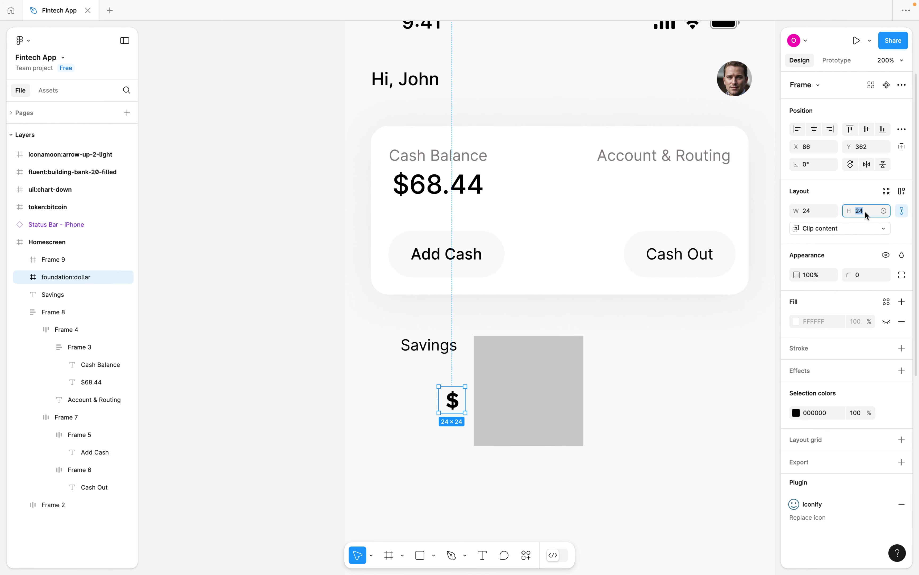
click(565, 382)
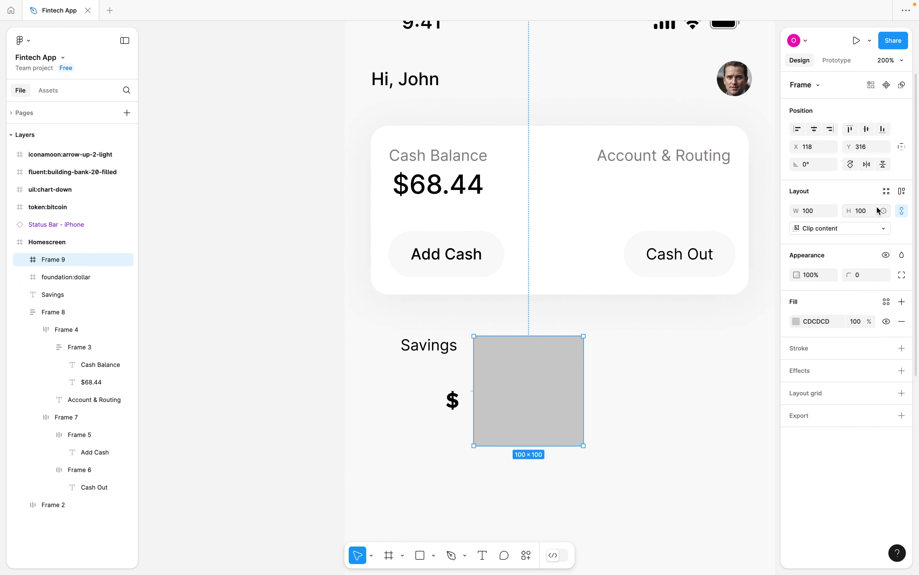
click(873, 216)
text(48)
key(Return)
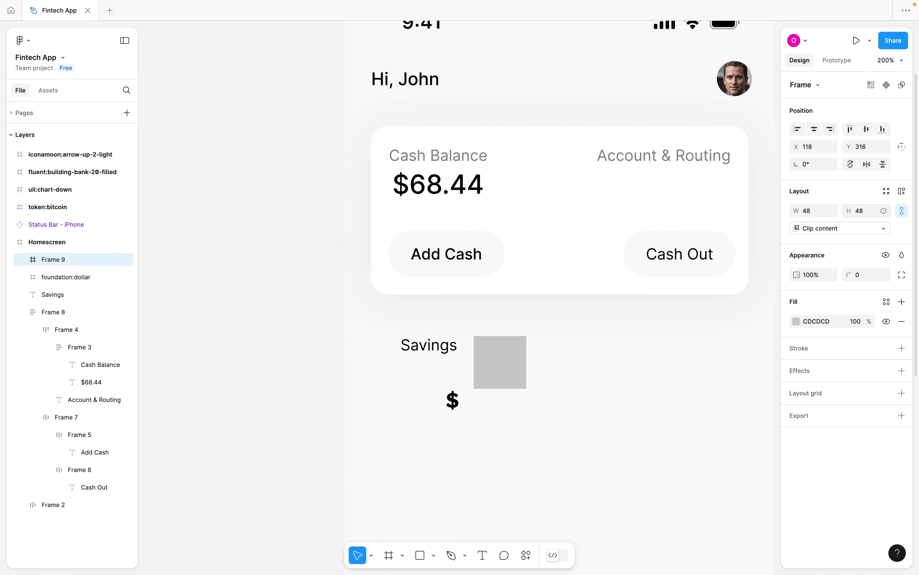
click(866, 279)
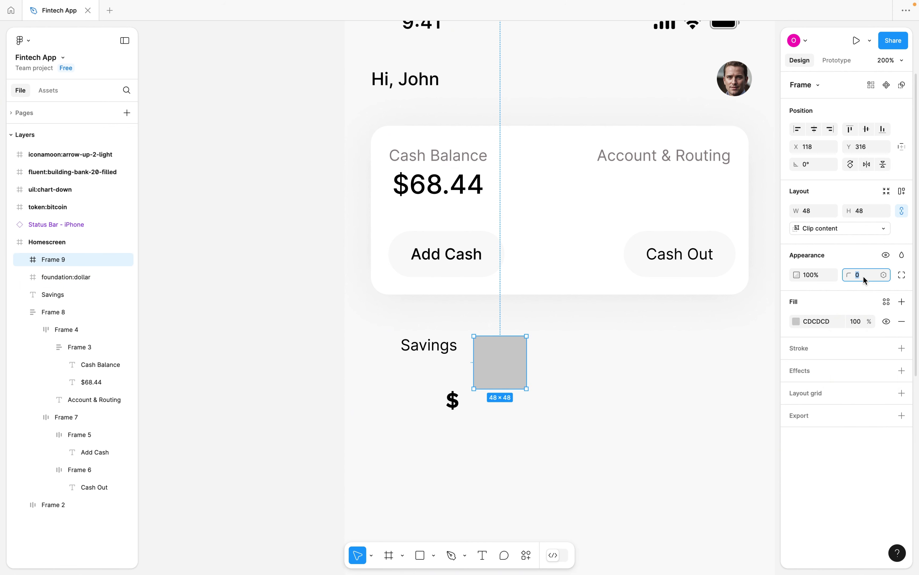
key(Return)
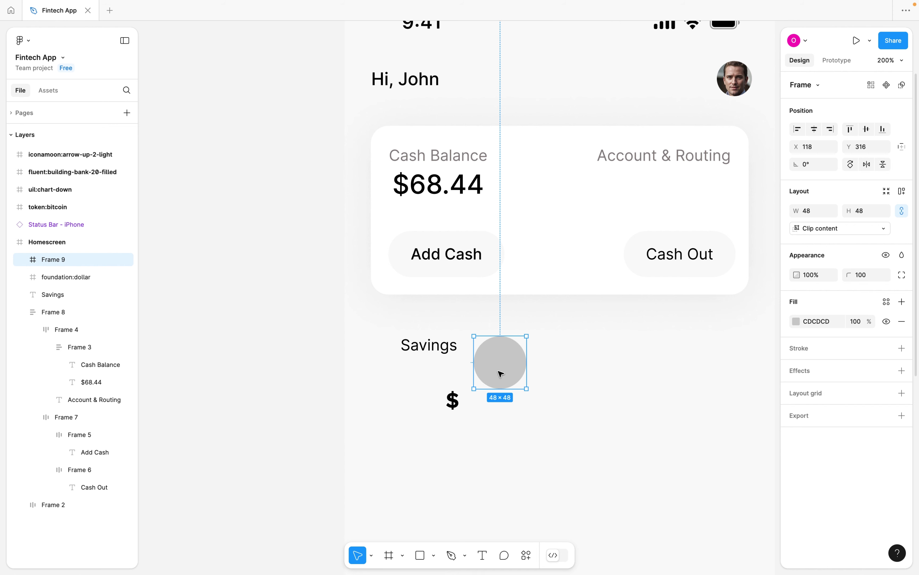
Centre the dollar icon inside the gray circle and position the Savings label directly above it.
drag(499, 370, 430, 394)
click(461, 405)
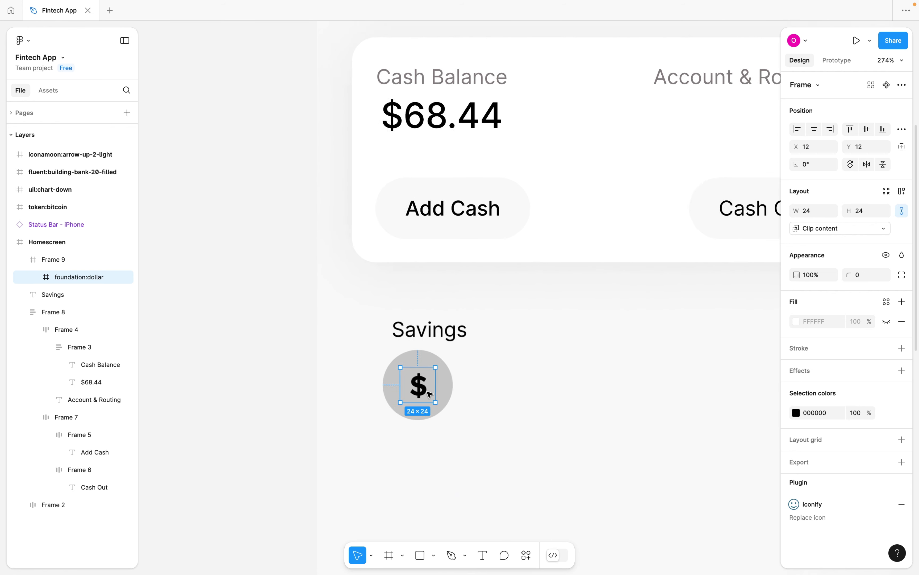
scroll(430, 393, down, 5)
scroll(423, 387, left, 1)
click(452, 359)
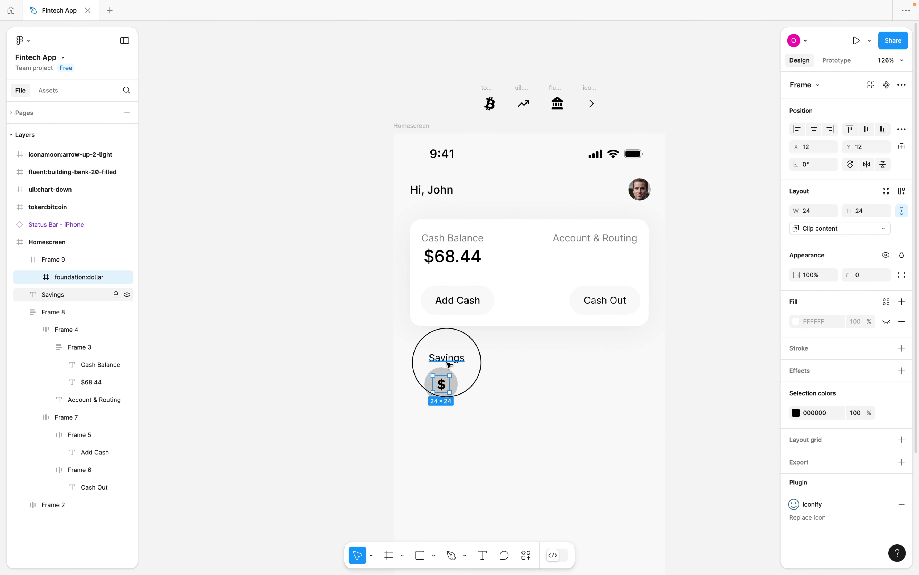
drag(455, 360, 448, 358)
click(452, 393)
scroll(442, 385, up, 5)
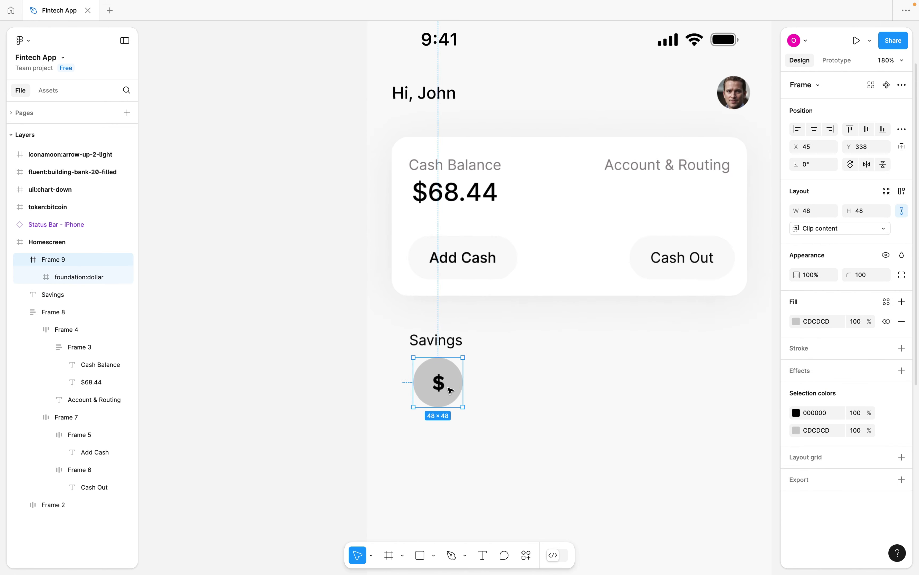
Duplicate the Savings label below the dollar circle and change the copy's text to "$0.00".
click(423, 338)
drag(423, 334, 436, 430)
double_click(433, 430)
text($00)
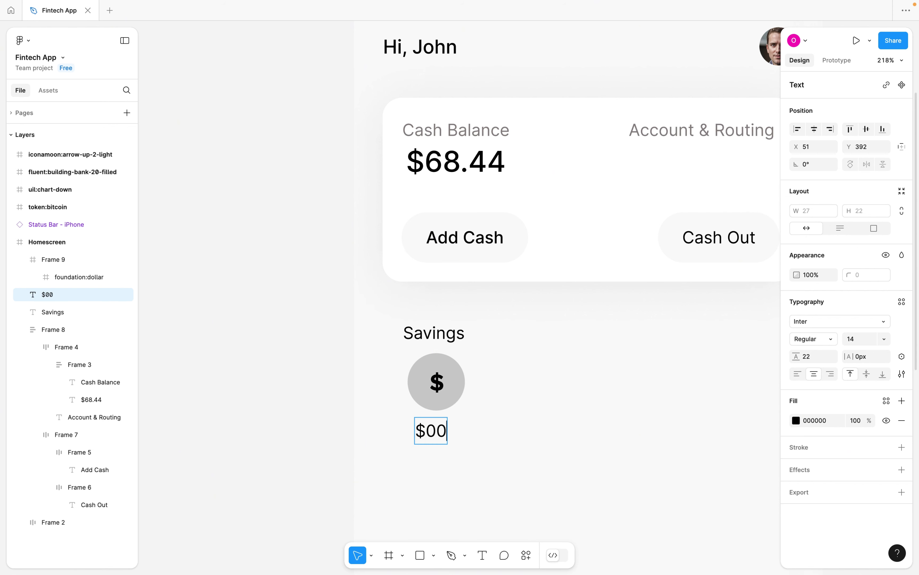
key(BackSpace)
text(.00)
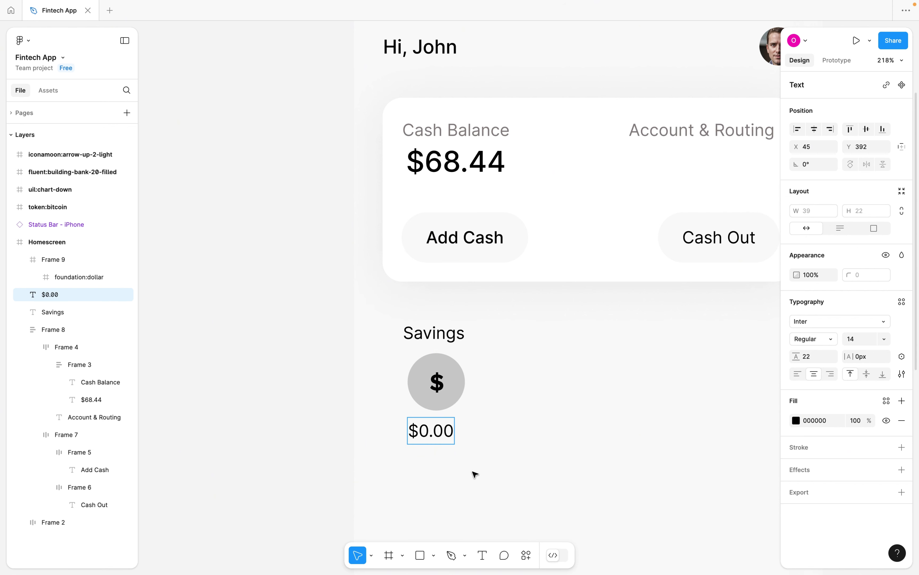
Set the $0.00 text to font size 16 and Semi Bold weight.
key(super+a)
click(869, 337)
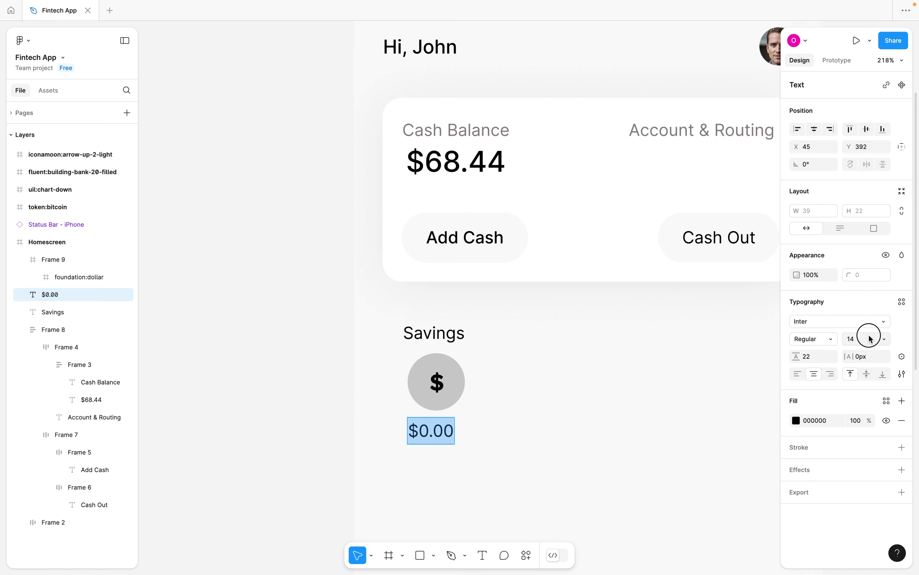
text(16)
key(Return)
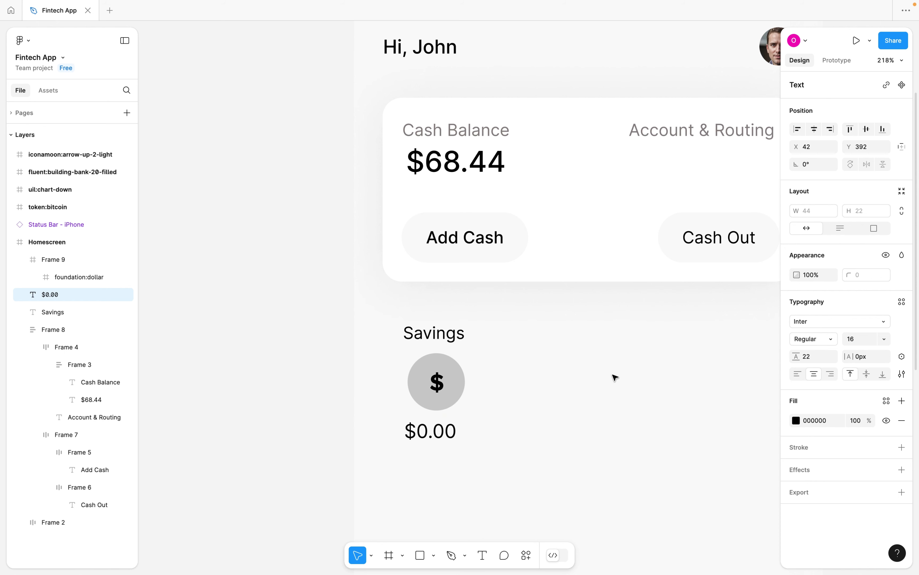
click(804, 339)
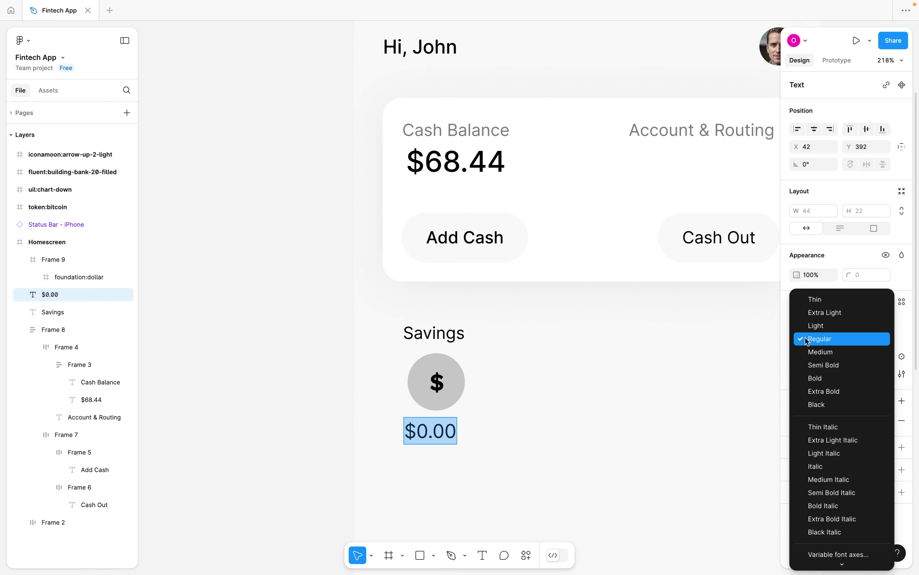
click(818, 370)
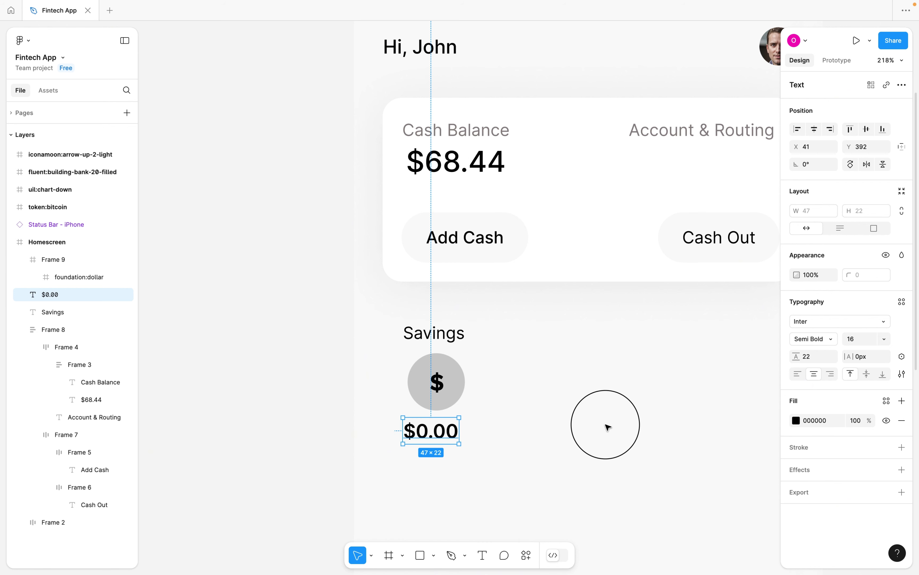
click(607, 427)
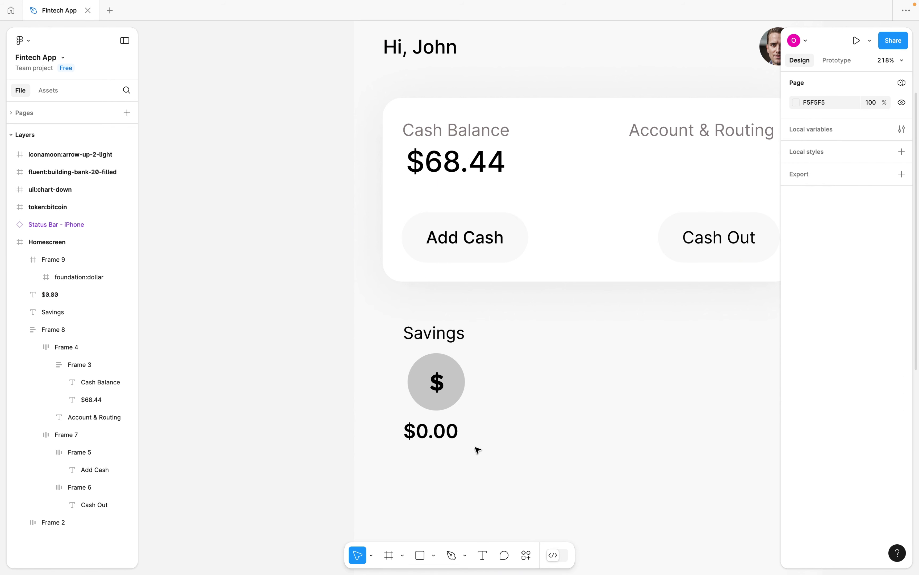
Duplicate the Savings label, change the copy's text to "Save for a goal", and position it just below $0.00.
click(450, 341)
drag(451, 341, 449, 456)
double_click(449, 458)
text(Sa)
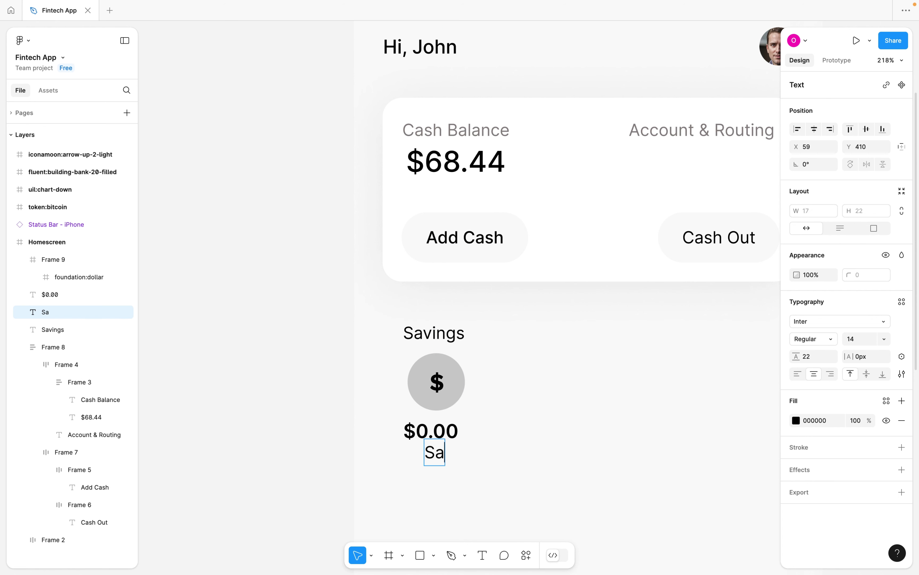
text(ve for a goal)
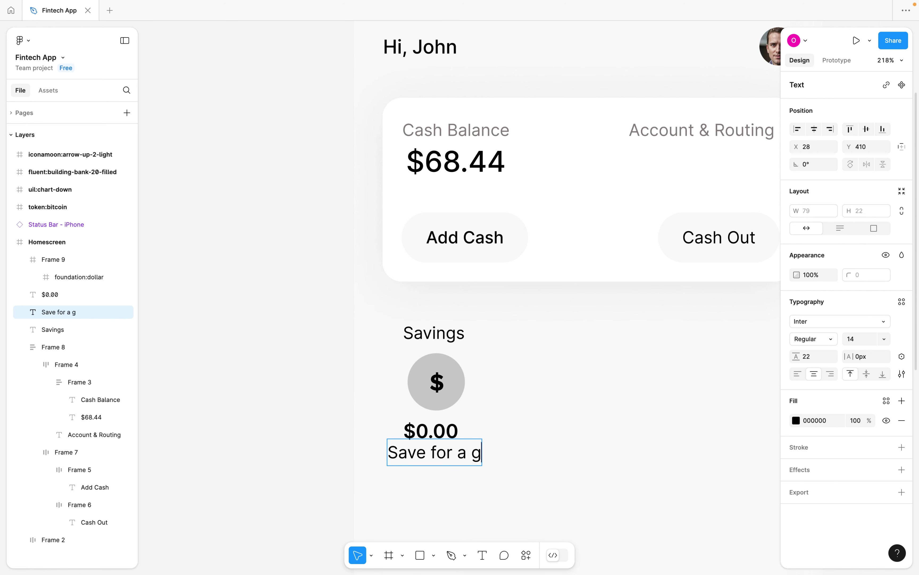
key(Escape)
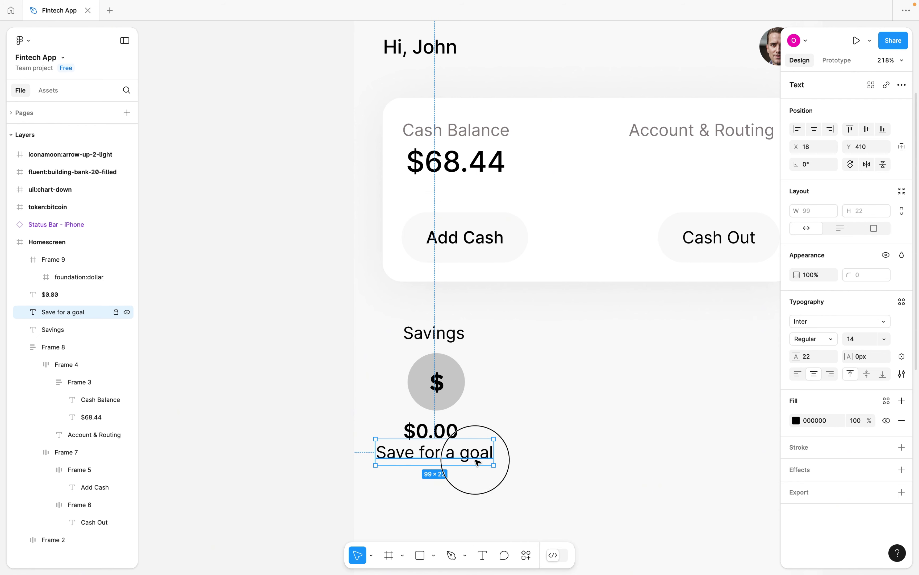
drag(476, 460, 491, 464)
scroll(488, 470, down, 3)
scroll(488, 470, down, 3)
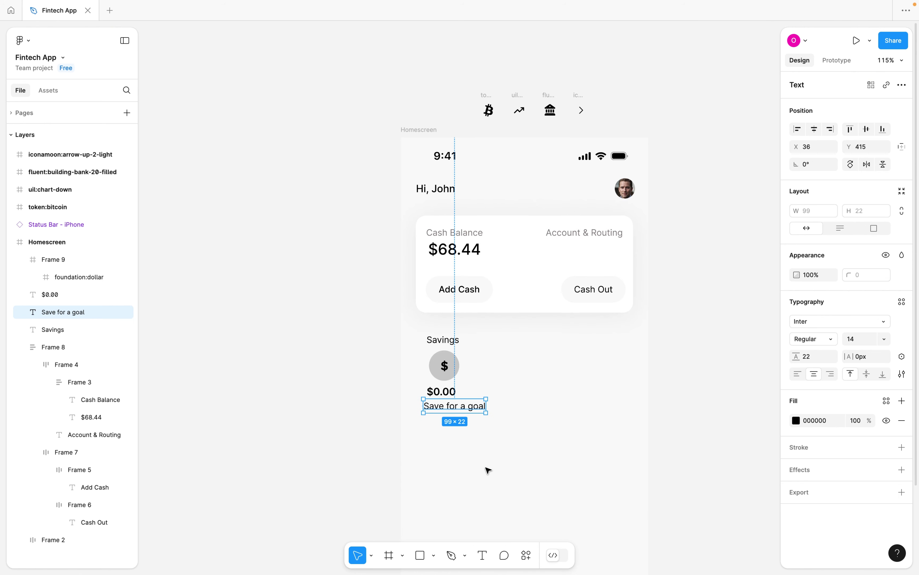
Combine the $0.00 and "Save for a goal" texts into a vertical auto layout frame.
scroll(445, 366, up, 3)
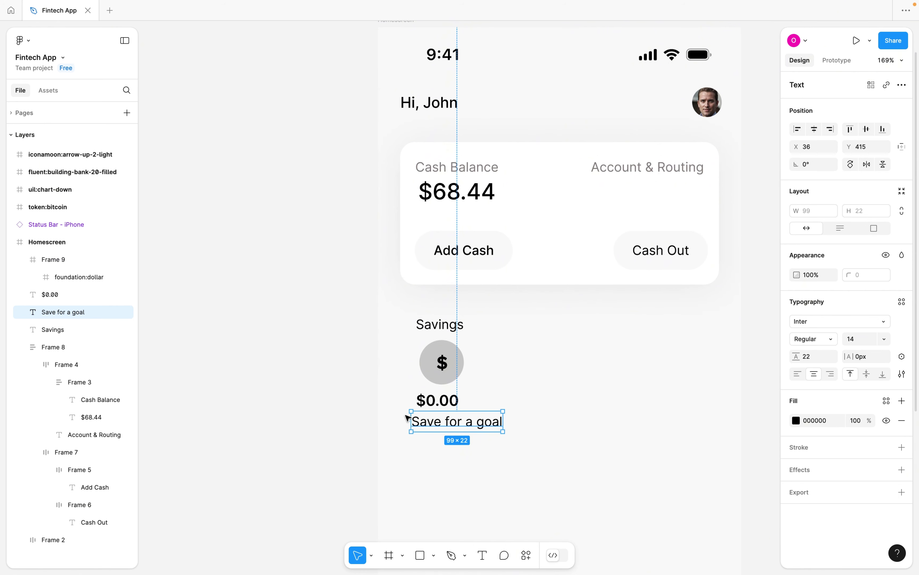
click(505, 398)
scroll(505, 398, up, 2)
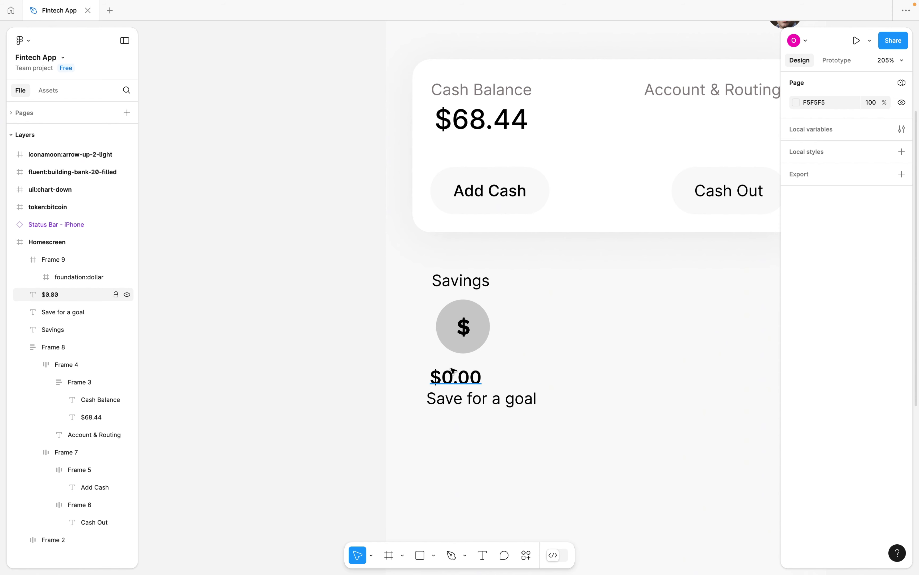
click(452, 380)
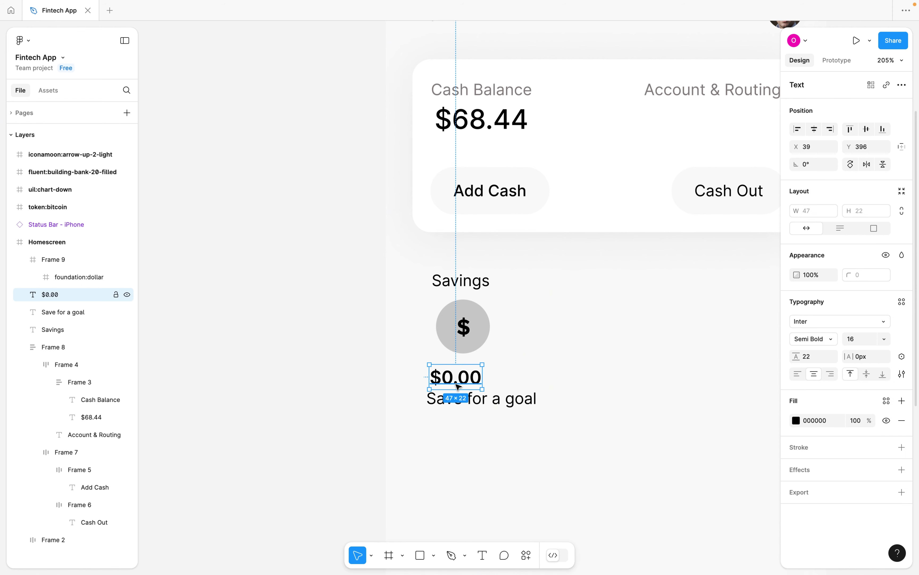
shift+click(512, 401)
key(shift+a)
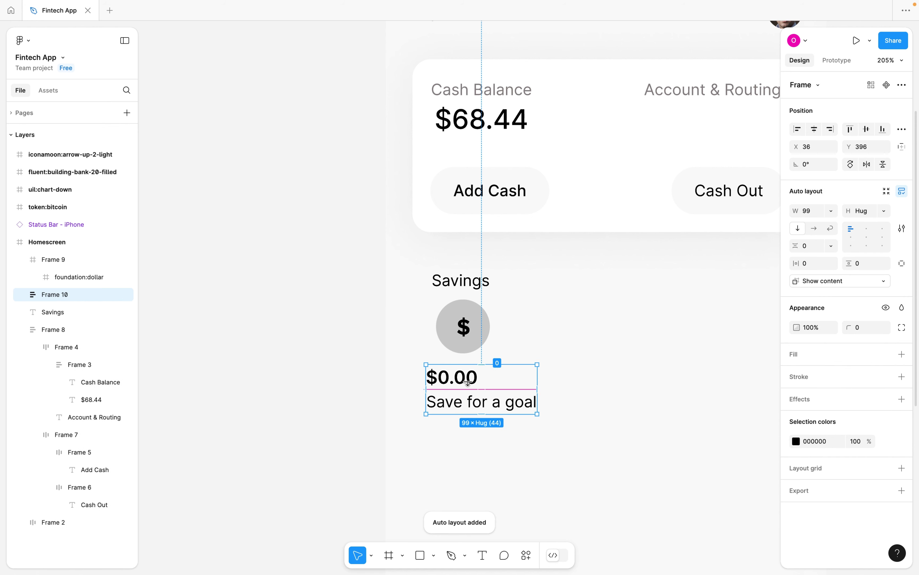
Combine the dollar circle and the text group below it into a vertical auto layout, positioned beneath the Savings label.
drag(469, 326, 468, 339)
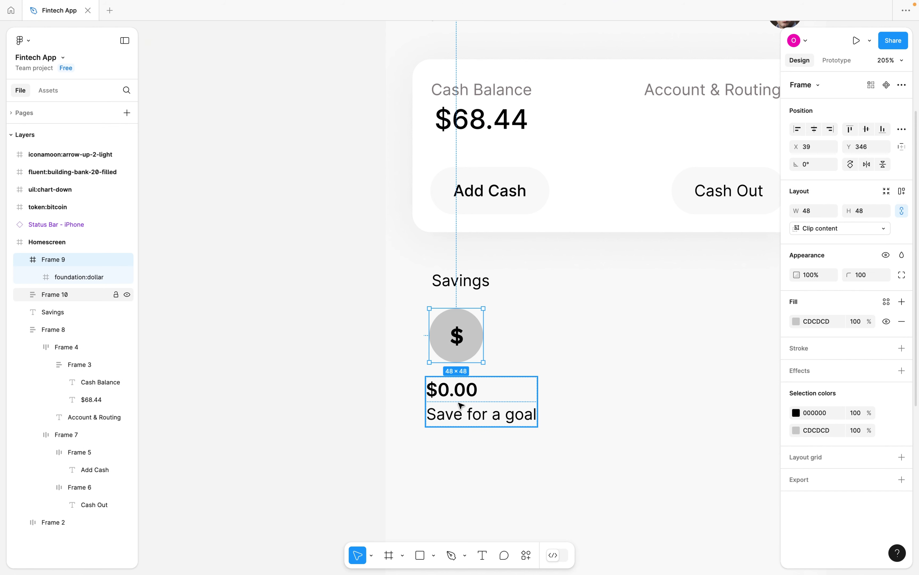
shift+click(460, 404)
key(shift+a)
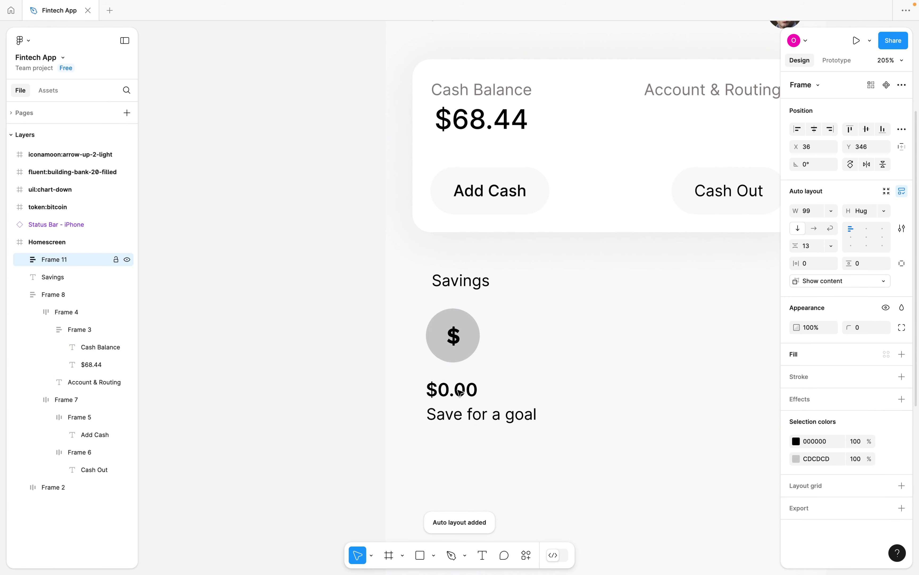
drag(459, 347, 476, 333)
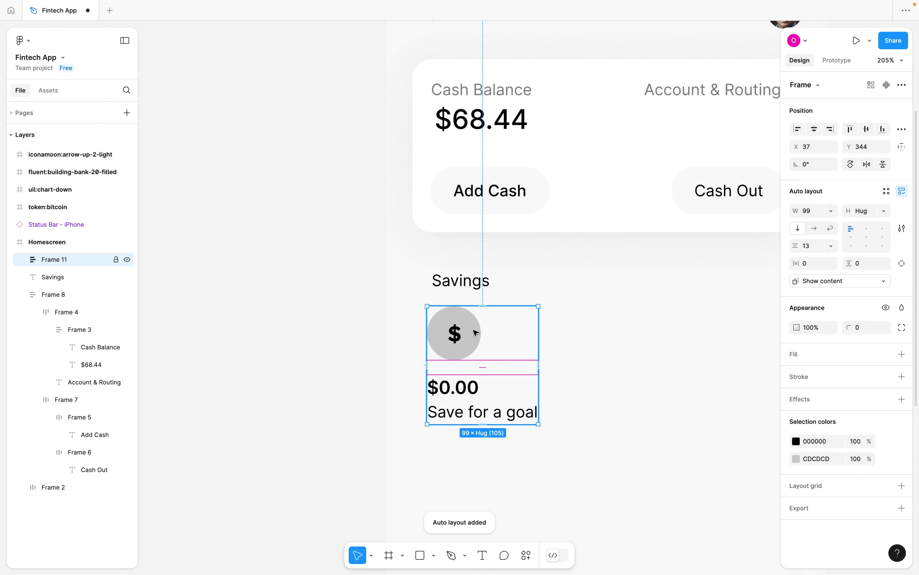
shift+click(465, 286)
click(482, 282)
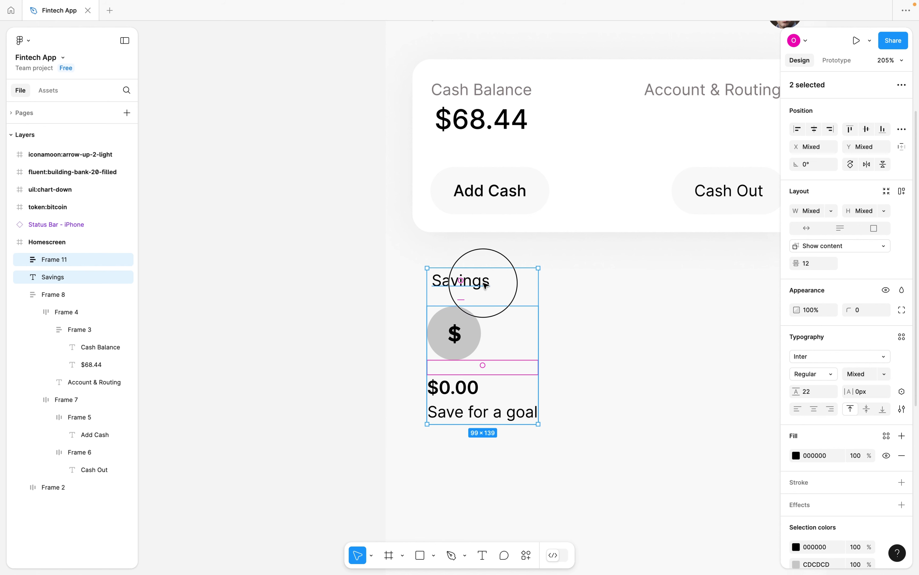
click(490, 277)
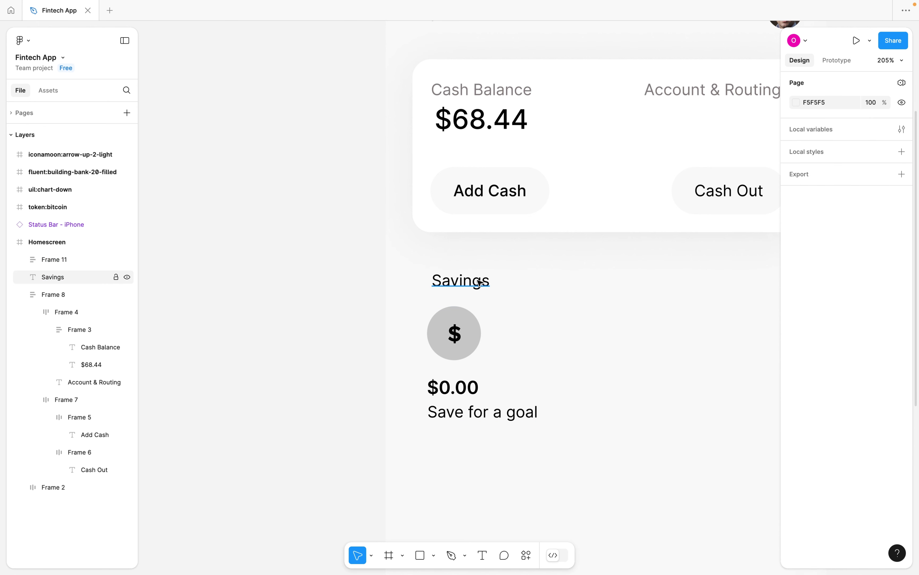
click(481, 284)
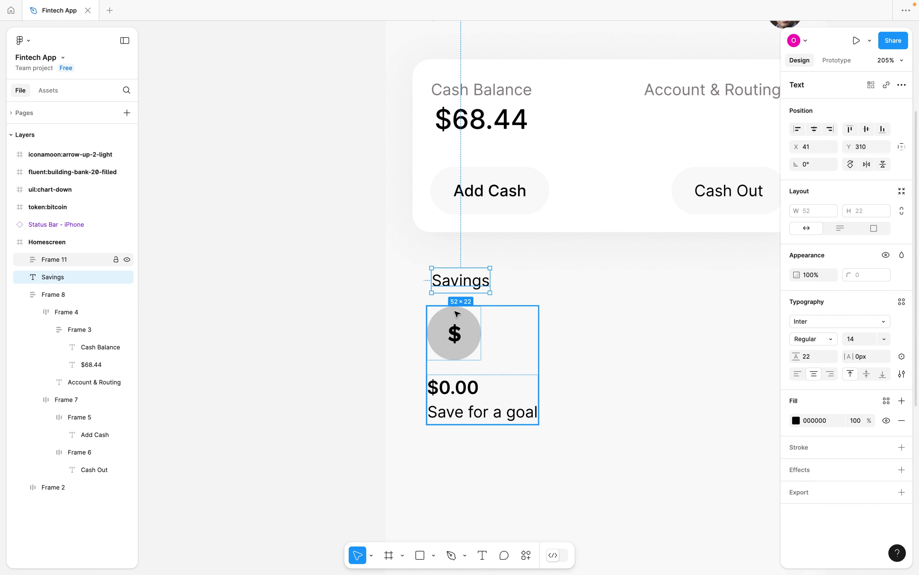
scroll(504, 309, down, 5)
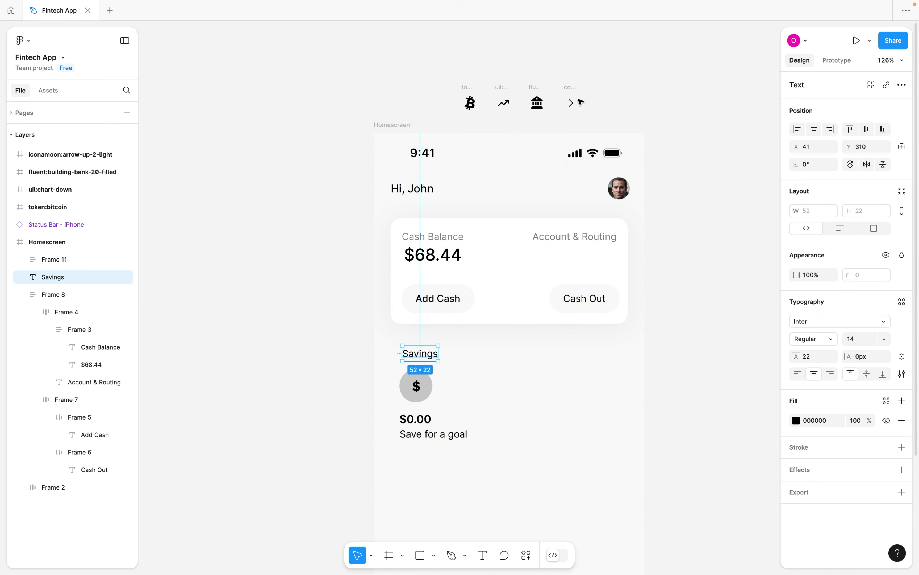
key(Escape)
Copy the arrow icon from above the Homescreen frame and place the copy beside the Savings label.
click(573, 104)
scroll(580, 105, up, 5)
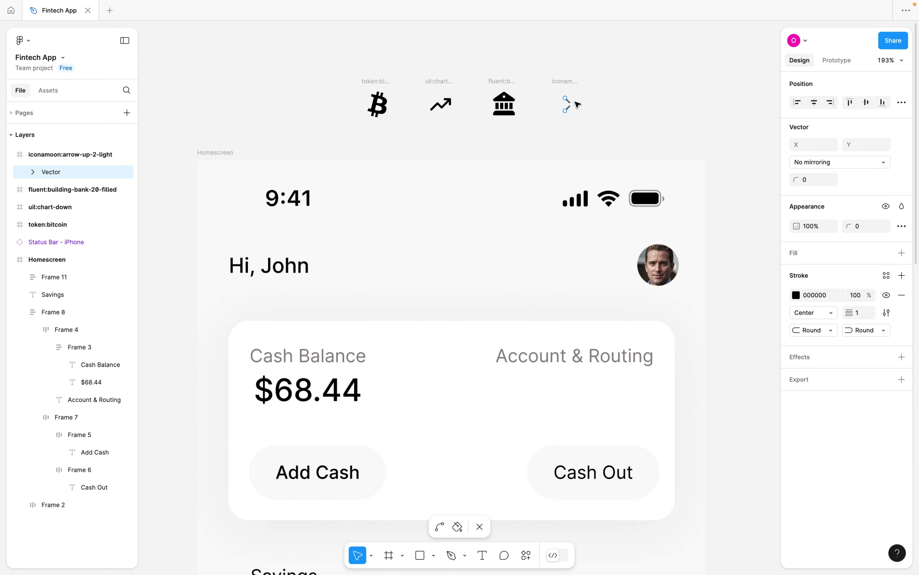
click(583, 108)
click(561, 103)
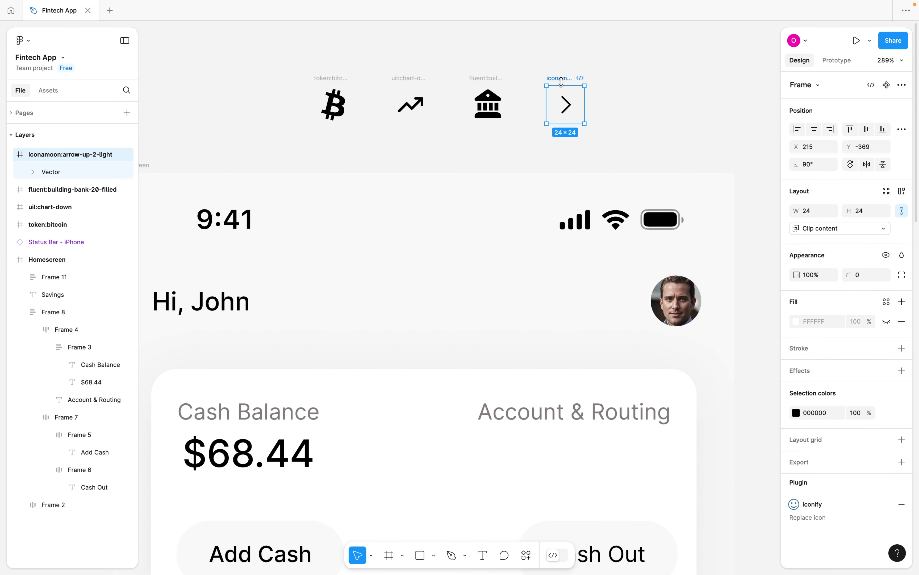
scroll(556, 99, down, 5)
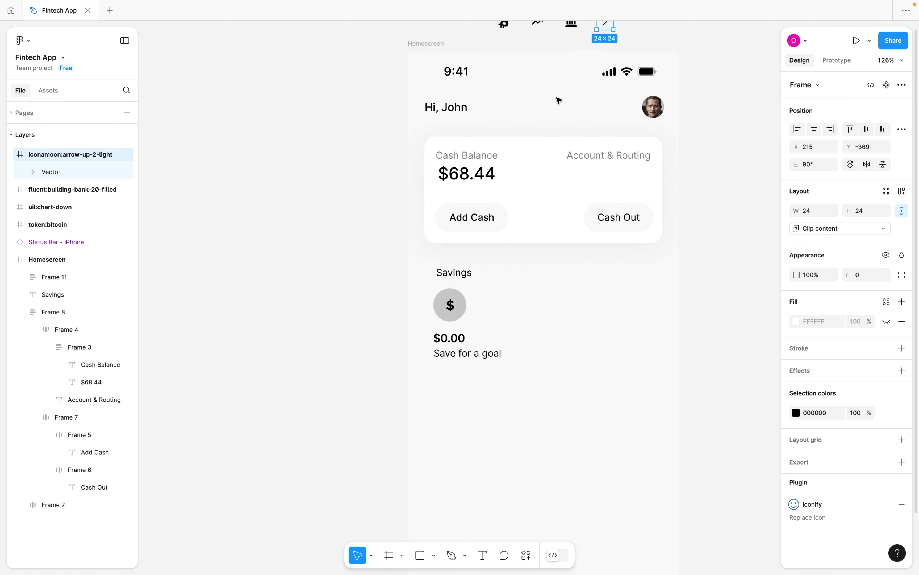
scroll(522, 197, up, 5)
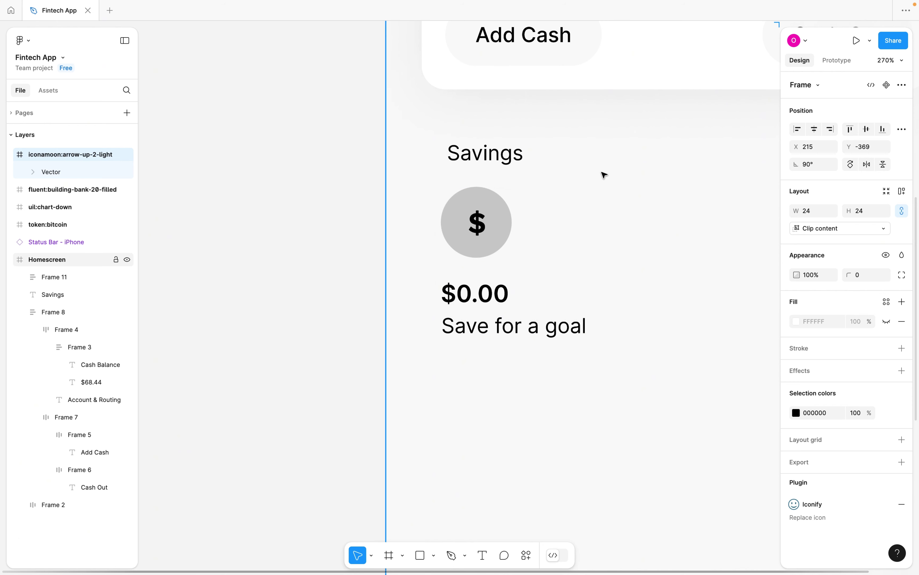
key(ctrl+v)
drag(465, 283, 596, 154)
click(509, 160)
click(596, 154)
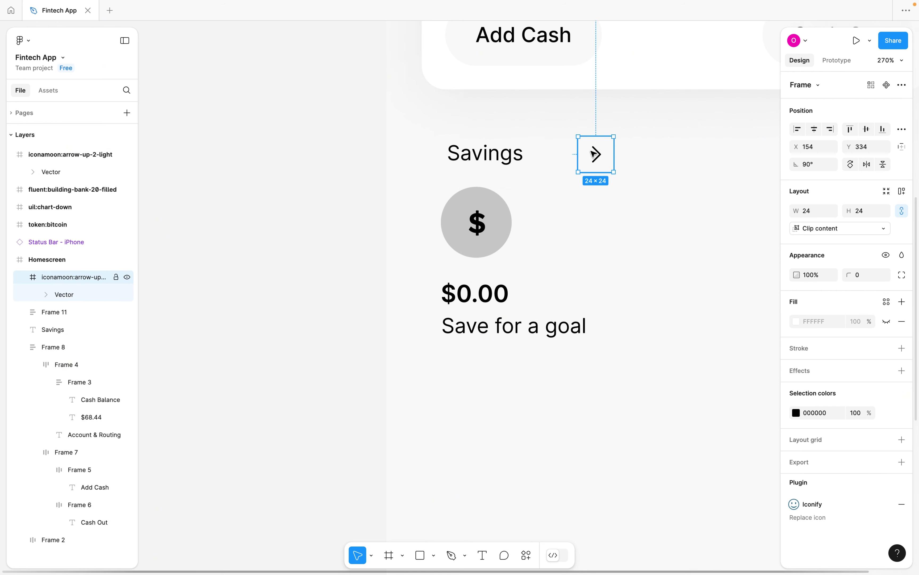
Resize the copied arrow icon's frame beside Savings to 18 × 18.
click(509, 155)
double_click(597, 162)
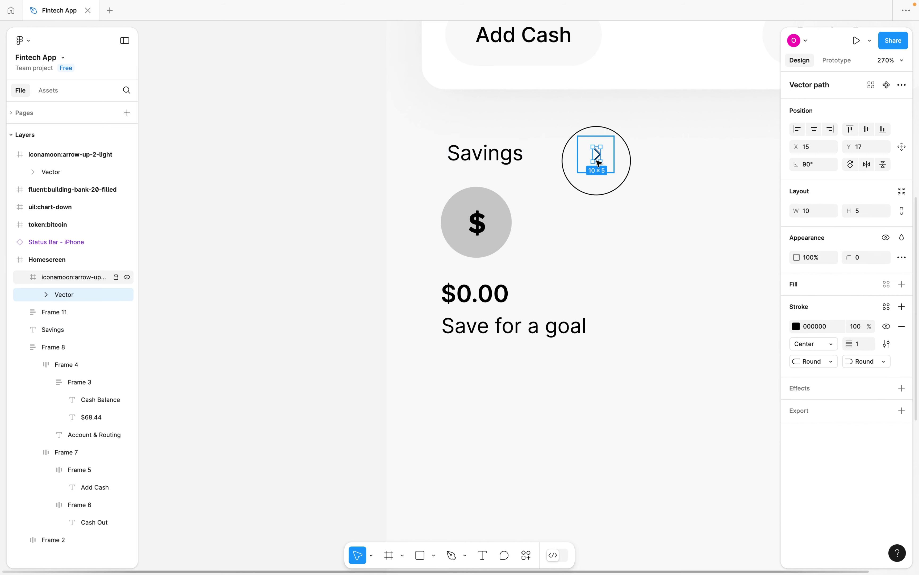
click(609, 163)
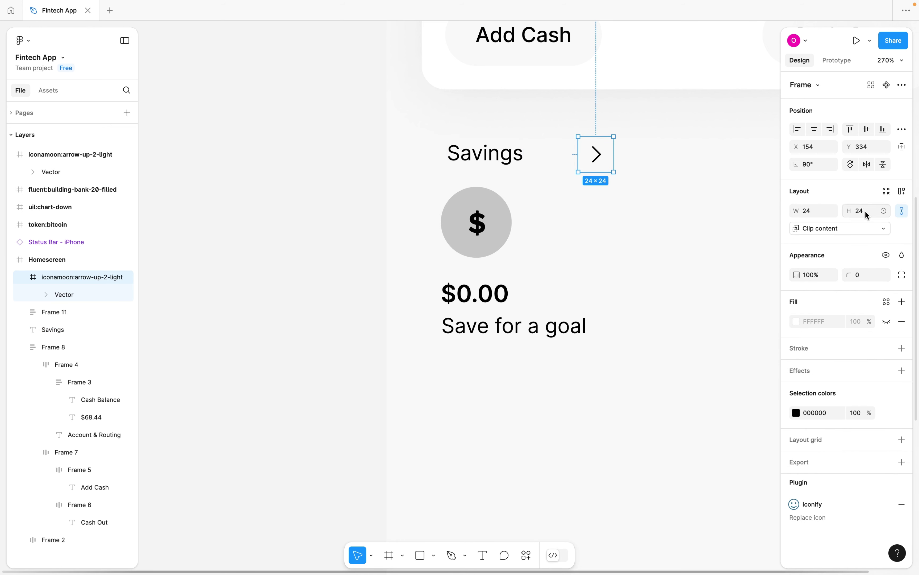
text(20)
key(Return)
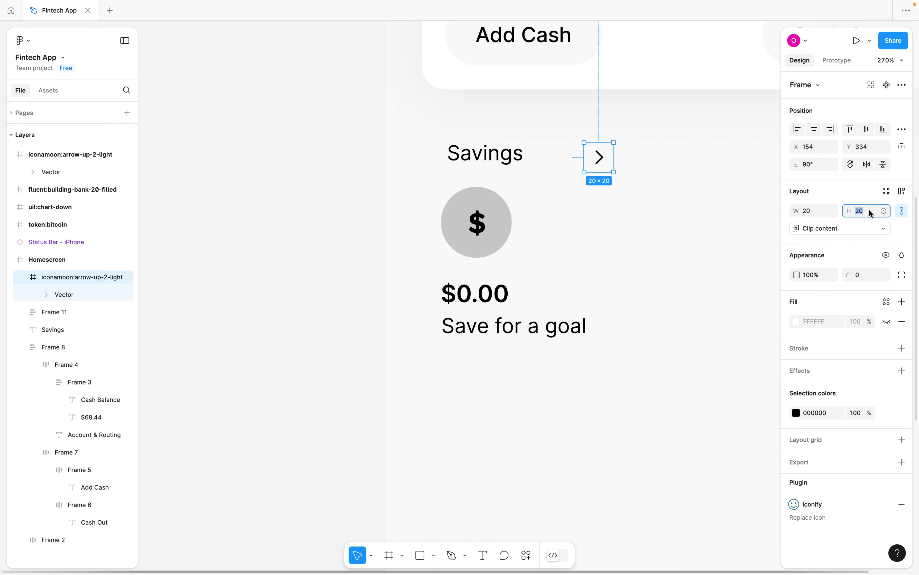
text(18)
key(Return)
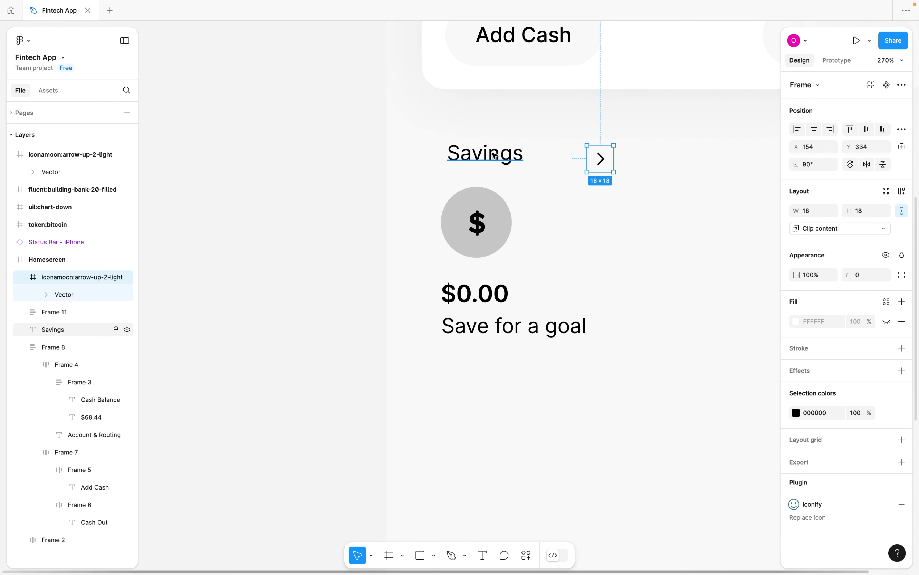
Combine the Savings label and its arrow into a horizontal auto layout, left-aligned with the dollar circle group.
shift+click(497, 158)
key(shift+a)
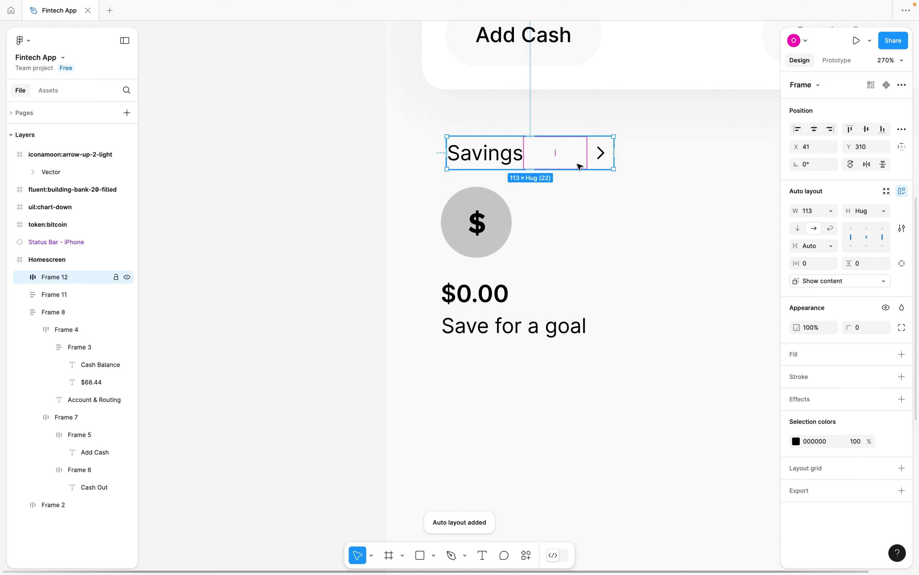
drag(498, 158, 489, 168)
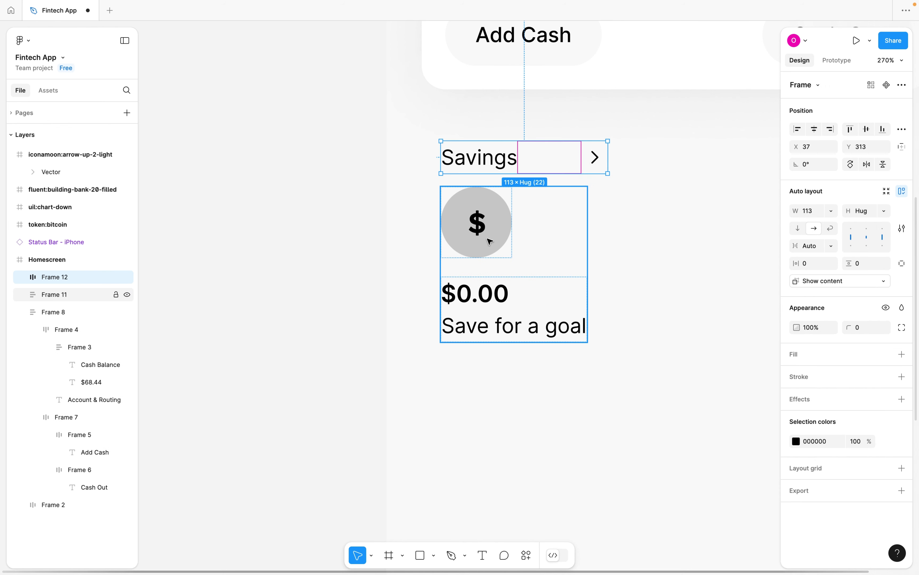
Combine the Savings header row and the dollar circle group into a vertical auto layout with 16 spacing, placed below the balance card.
drag(489, 241, 490, 246)
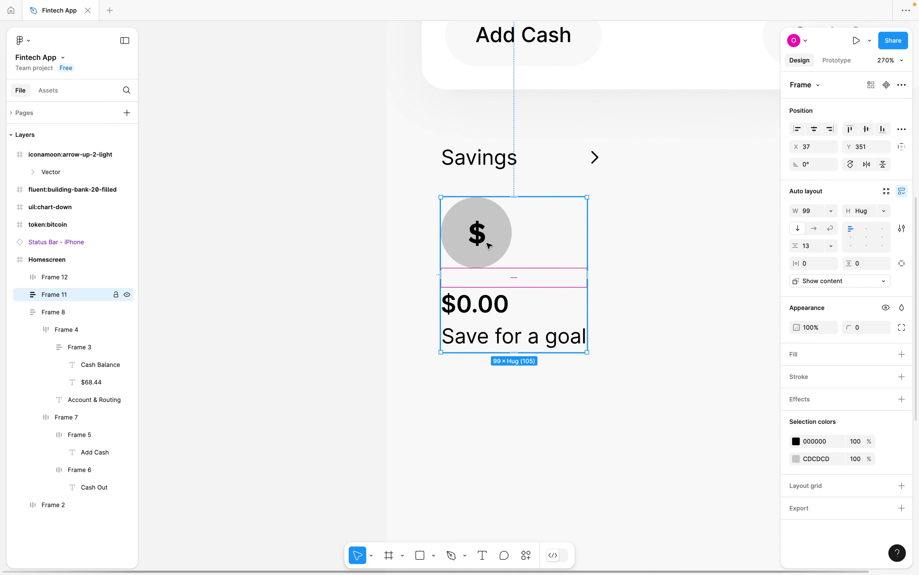
shift+click(482, 162)
key(shift+a)
drag(500, 240, 513, 242)
scroll(513, 242, down, 5)
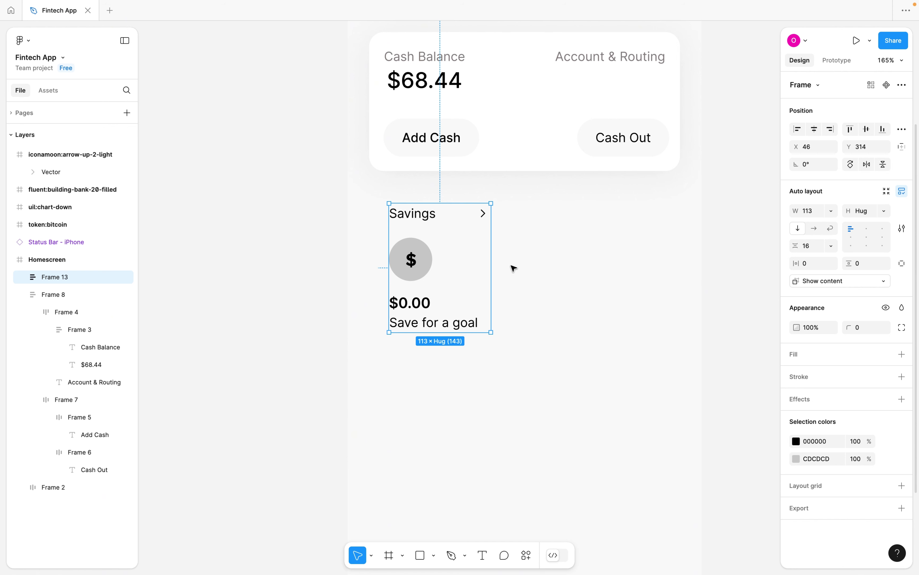
Set the Savings frame's padding to 12 on all sides.
click(864, 261)
text(2)
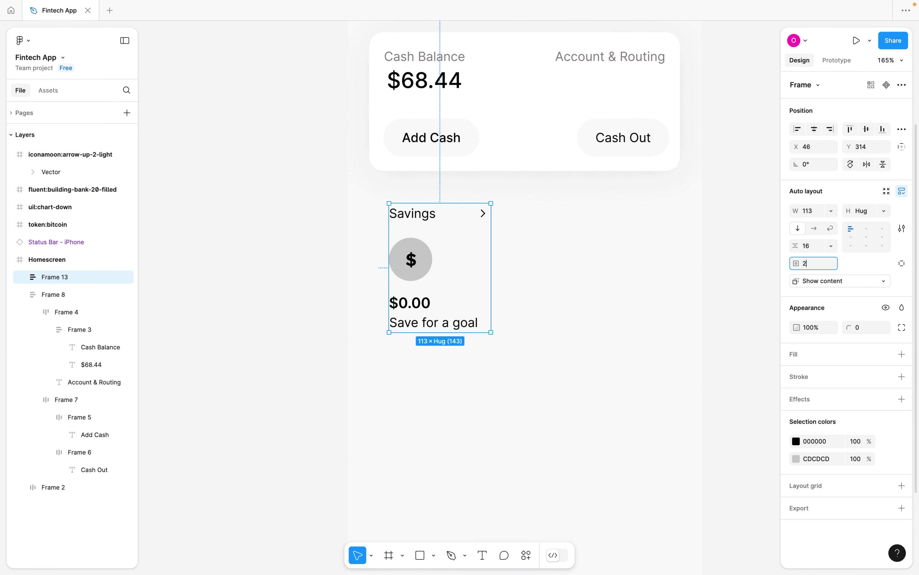
key(Return)
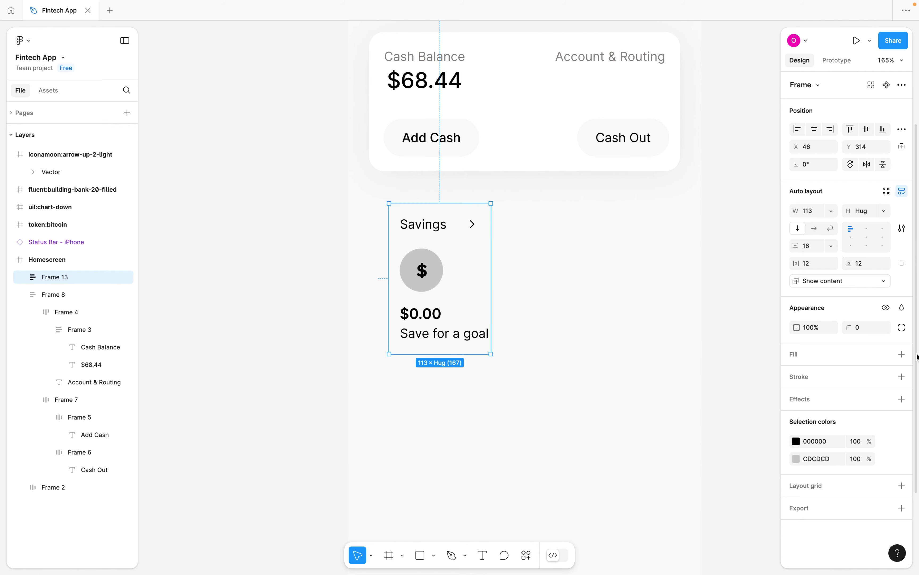
Give the Savings frame a white FFFFFF fill and set its width to hug contents.
click(902, 354)
scroll(514, 335, up, 5)
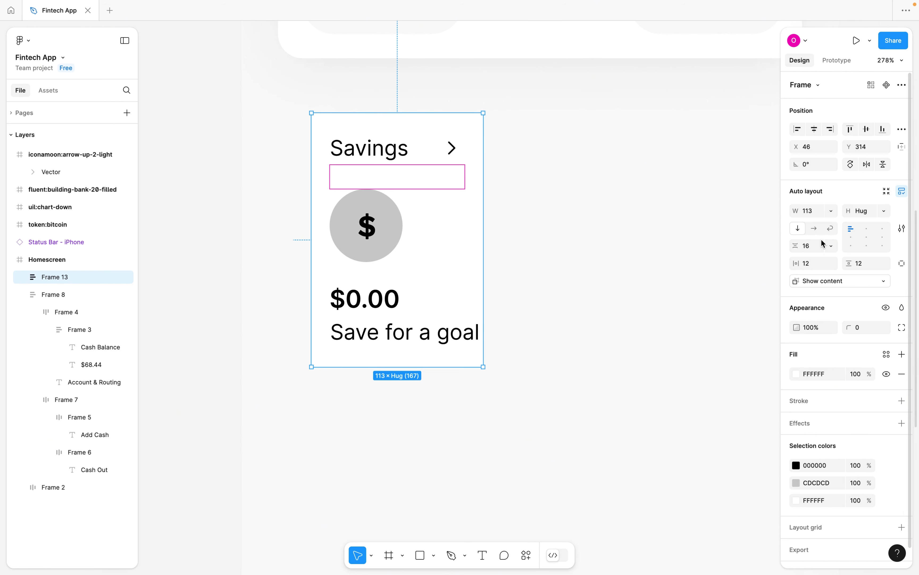
click(833, 214)
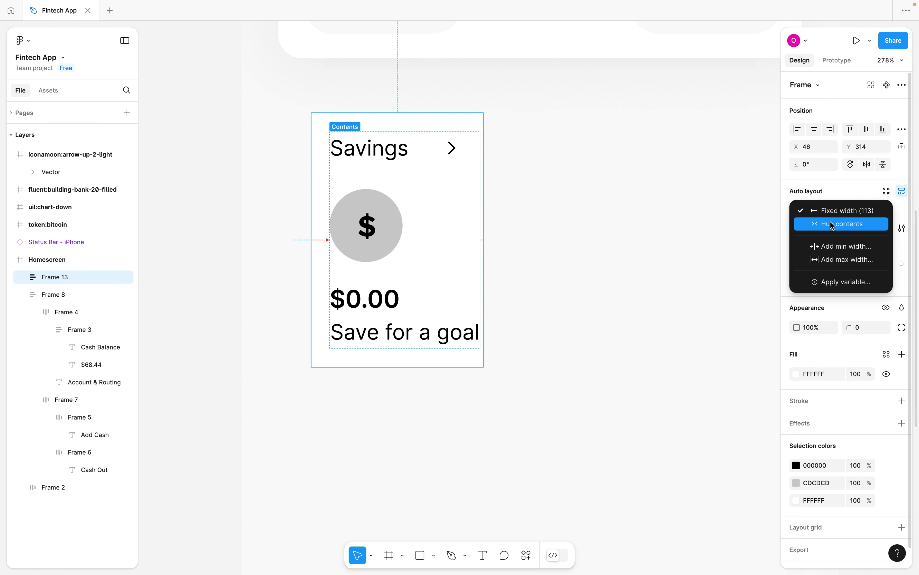
click(832, 226)
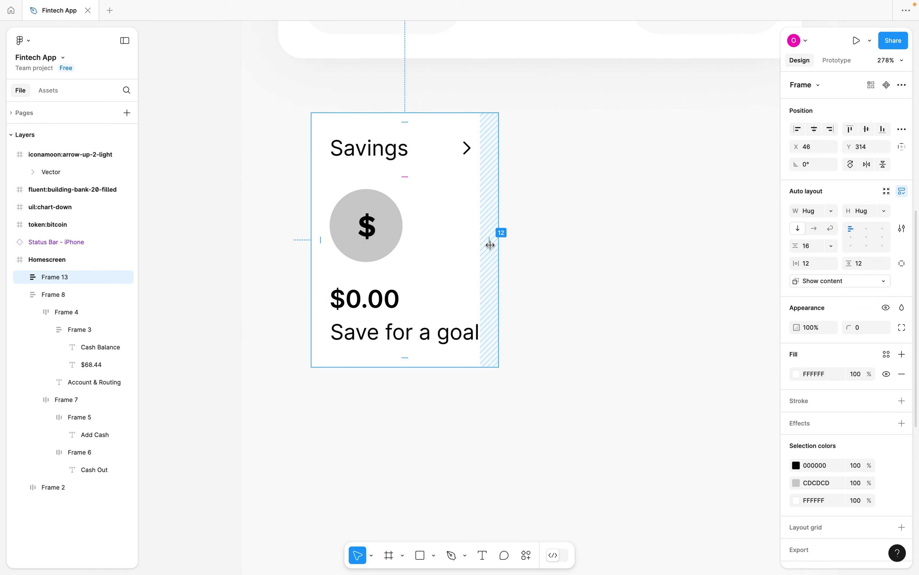
Try corner radii of 24 and 8 on the Savings card.
scroll(558, 271, down, 5)
scroll(558, 271, right, 2)
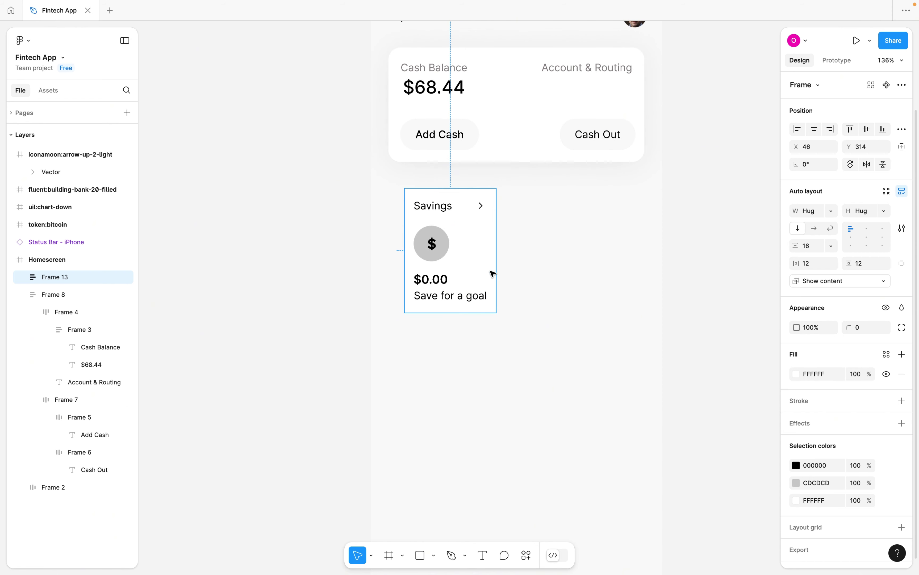
scroll(493, 274, up, 5)
scroll(492, 273, up, 1)
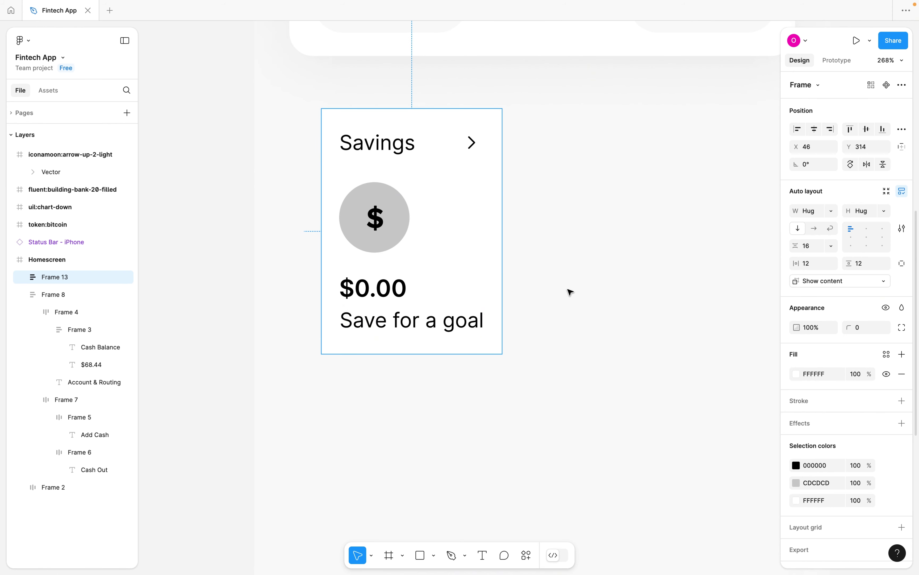
click(867, 329)
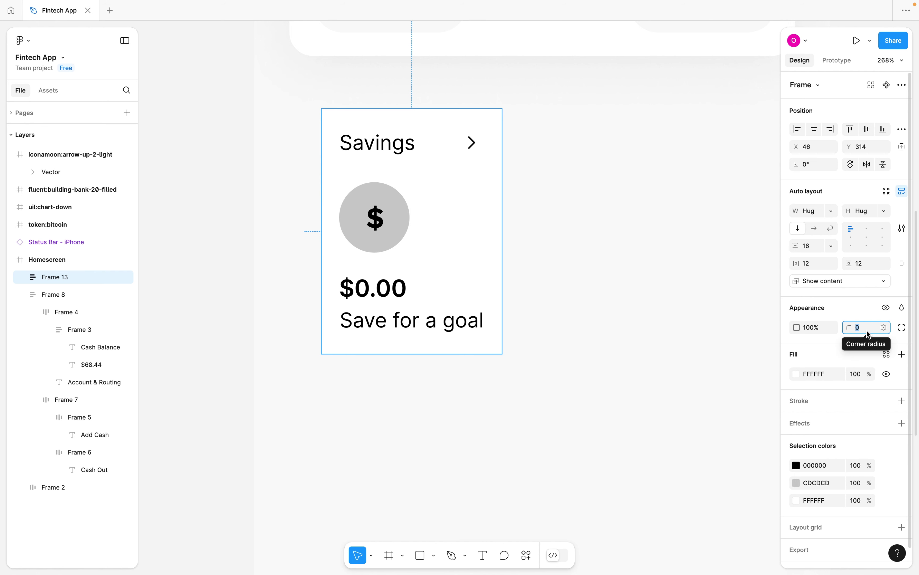
text(24)
key(Return)
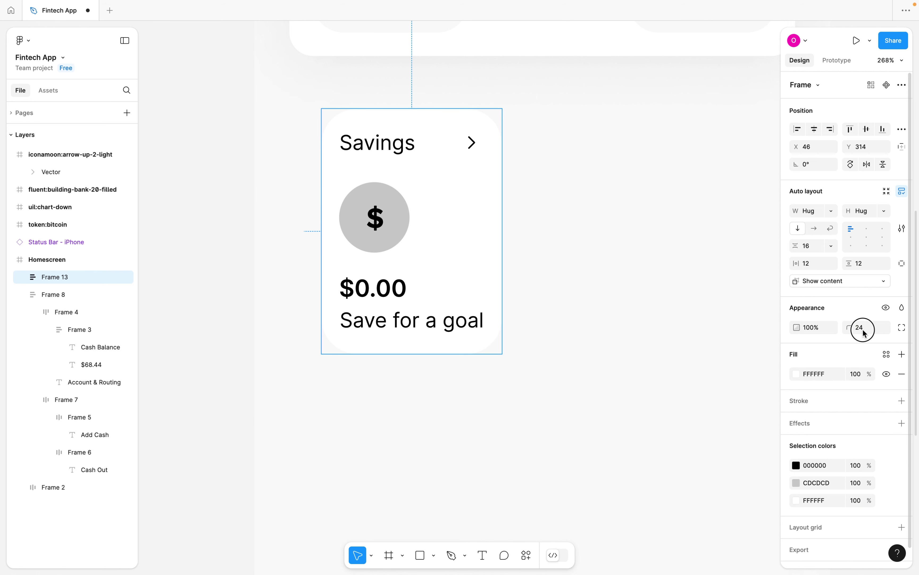
click(864, 333)
text(8)
key(Return)
Set the Savings card's corner radius to 12.
click(862, 327)
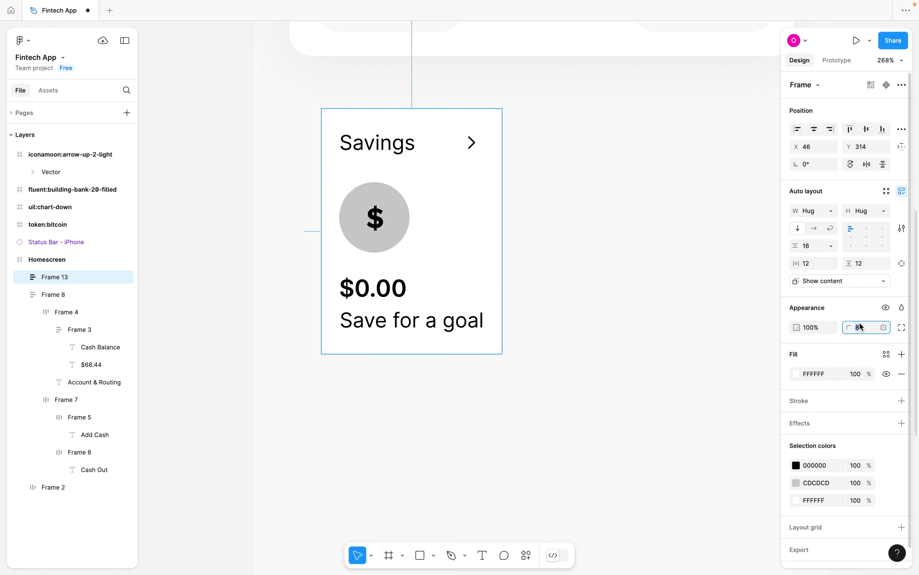
text(12)
key(Return)
scroll(845, 380, down, 1)
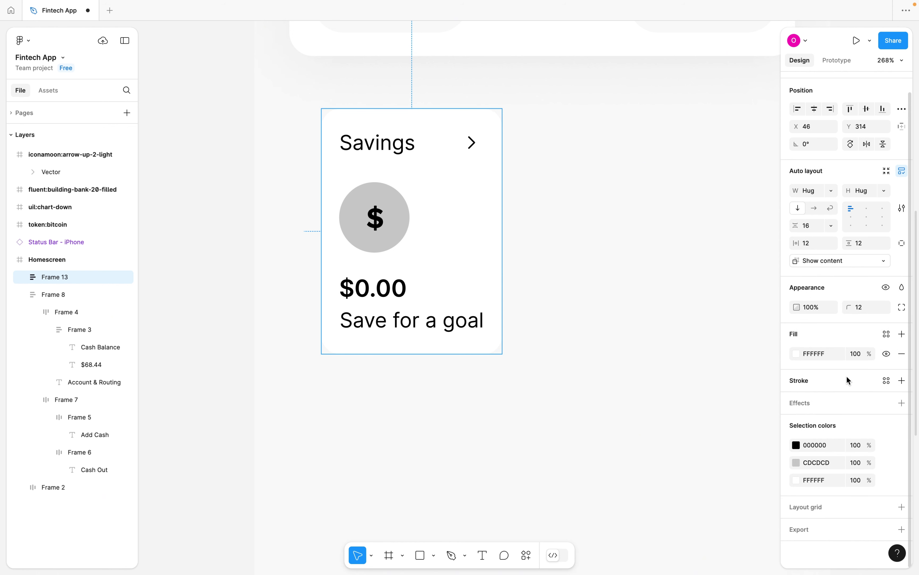
Add a drop shadow to the Savings card with 6% black opacity and a blur of 20.
click(901, 402)
click(796, 423)
click(737, 455)
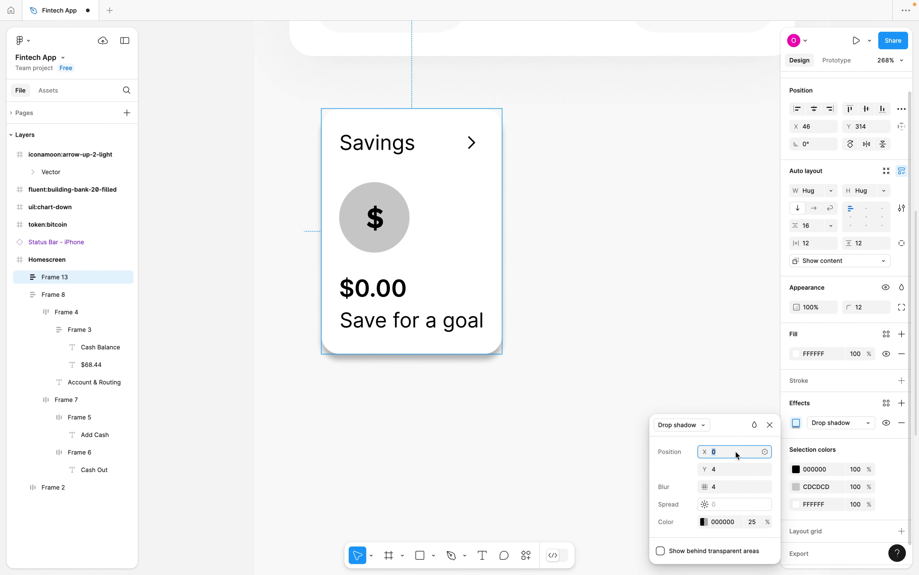
click(755, 520)
text(6)
key(Return)
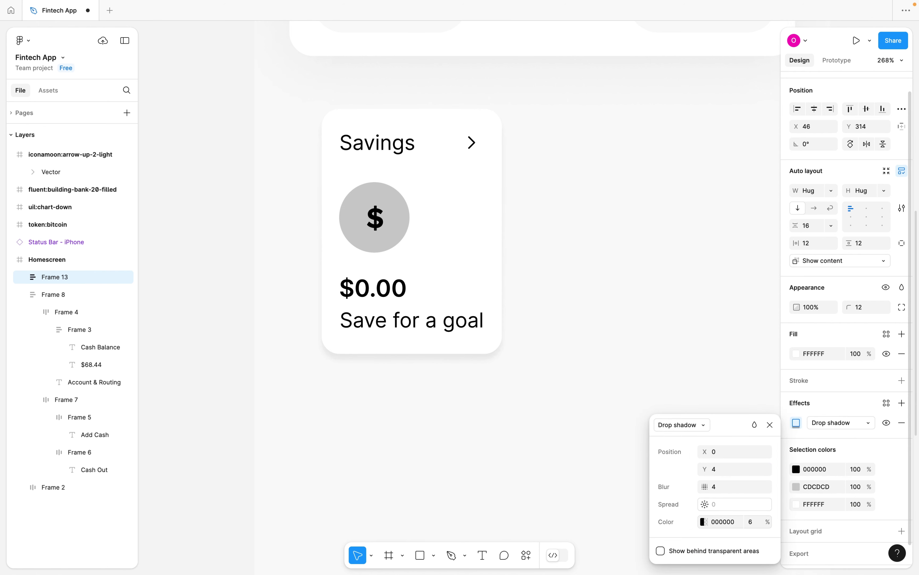
click(731, 493)
text(20)
key(Return)
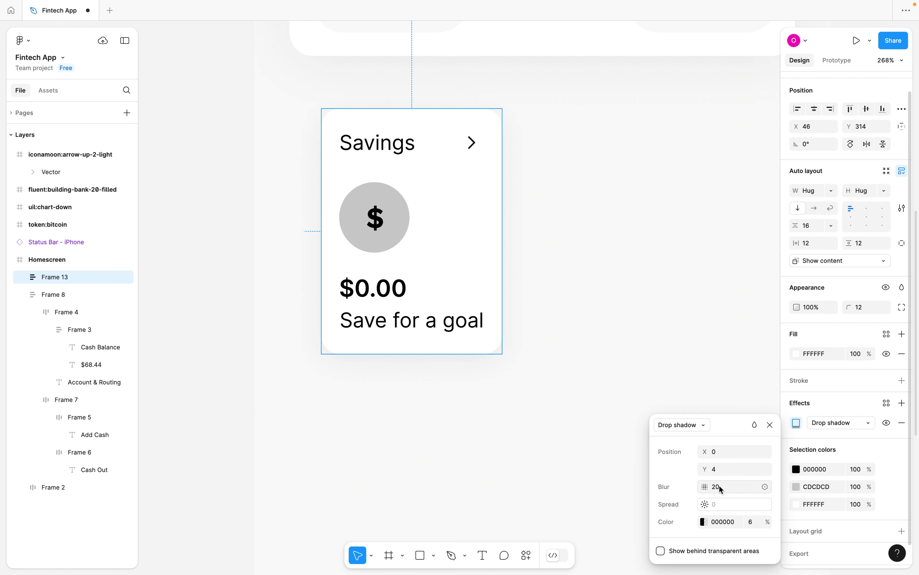
click(630, 402)
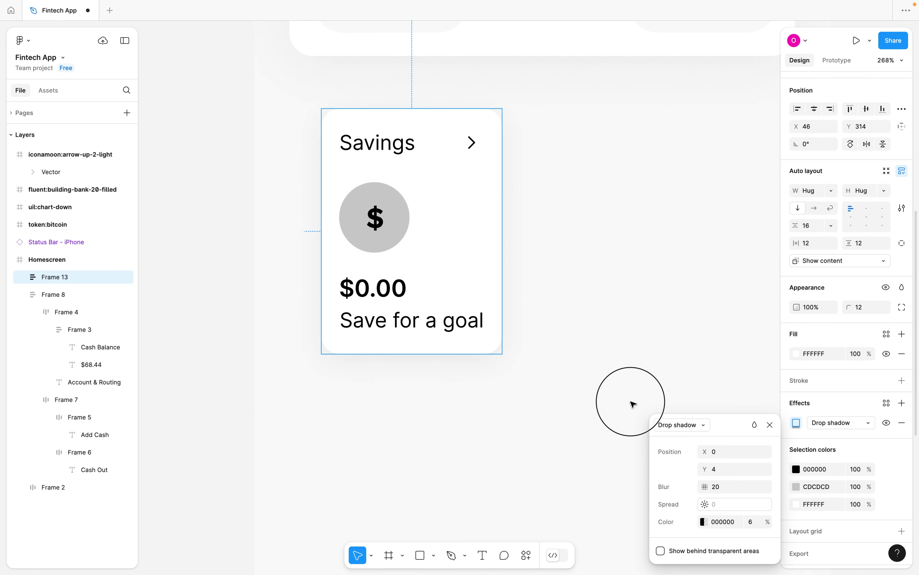
Move the Savings card to X 24, Y 311 so its left edge aligns with the balance card above.
scroll(630, 402, down, 5)
scroll(631, 403, down, 3)
scroll(631, 402, right, 4)
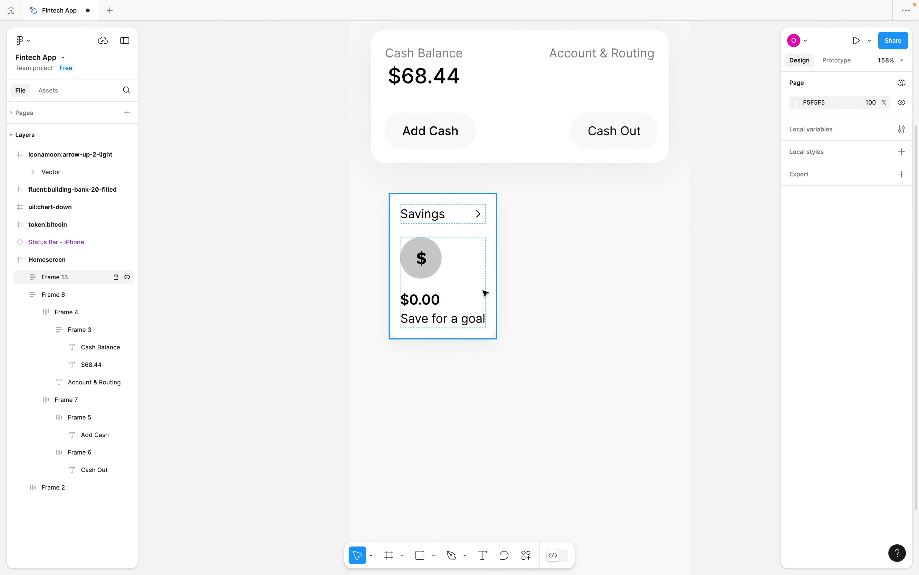
drag(475, 288, 466, 290)
click(489, 300)
scroll(489, 300, up, 3)
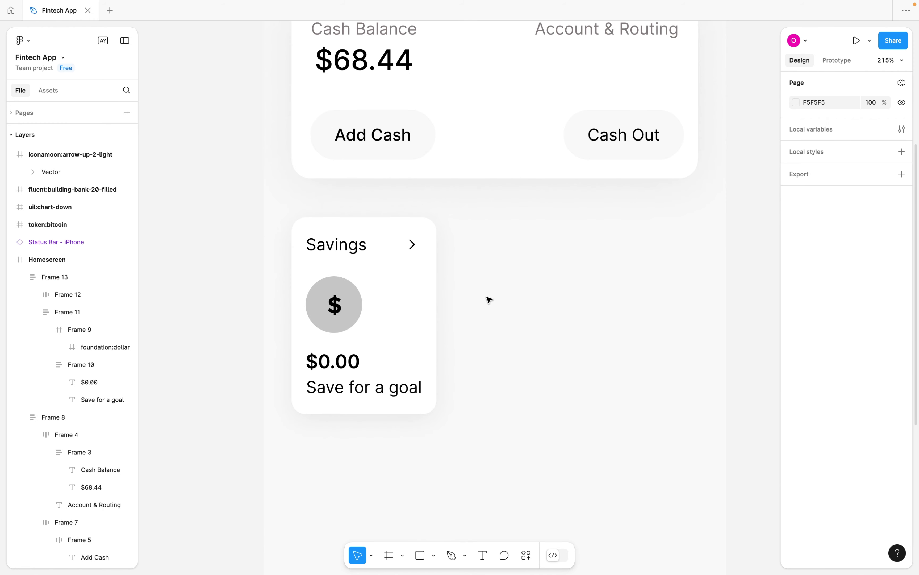
Duplicate the Savings card and place the copy at X 246, Y 311, flush with the balance card's right edge.
click(428, 300)
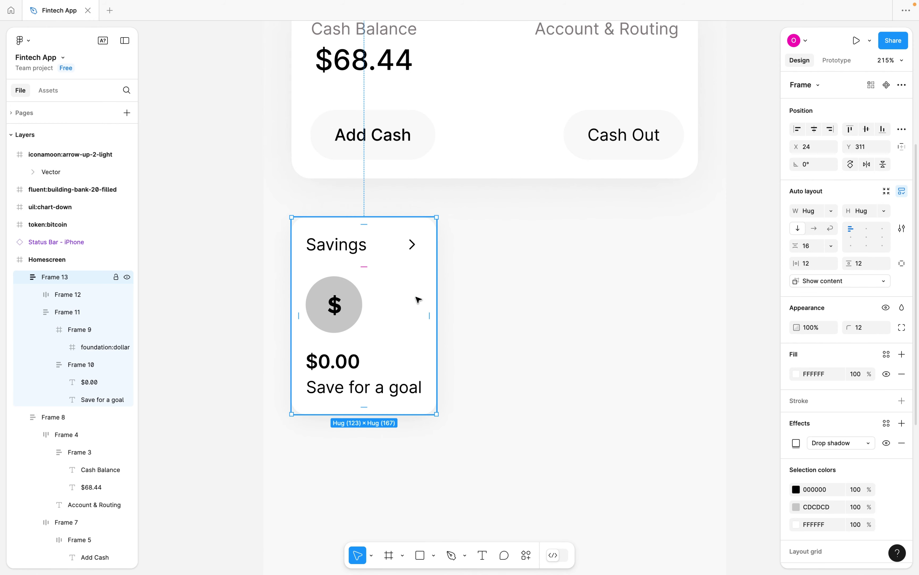
drag(418, 299, 600, 295)
click(414, 306)
click(551, 298)
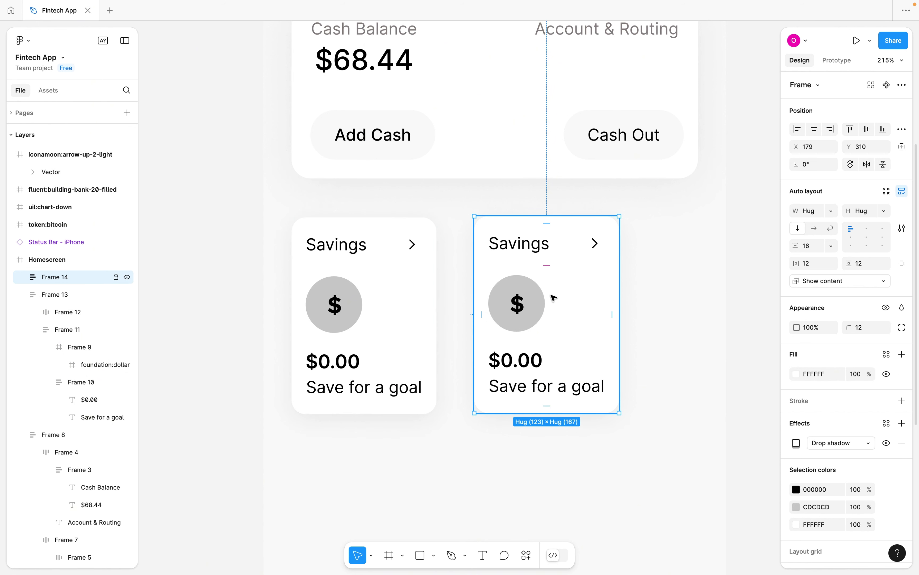
drag(534, 301, 605, 302)
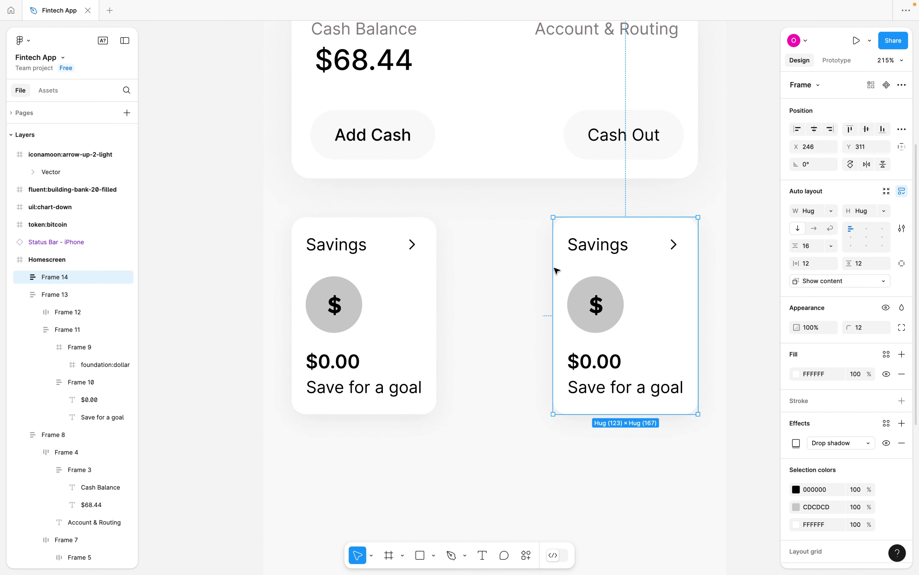
Group both Savings cards together in a horizontal auto layout frame.
scroll(612, 262, down, 4)
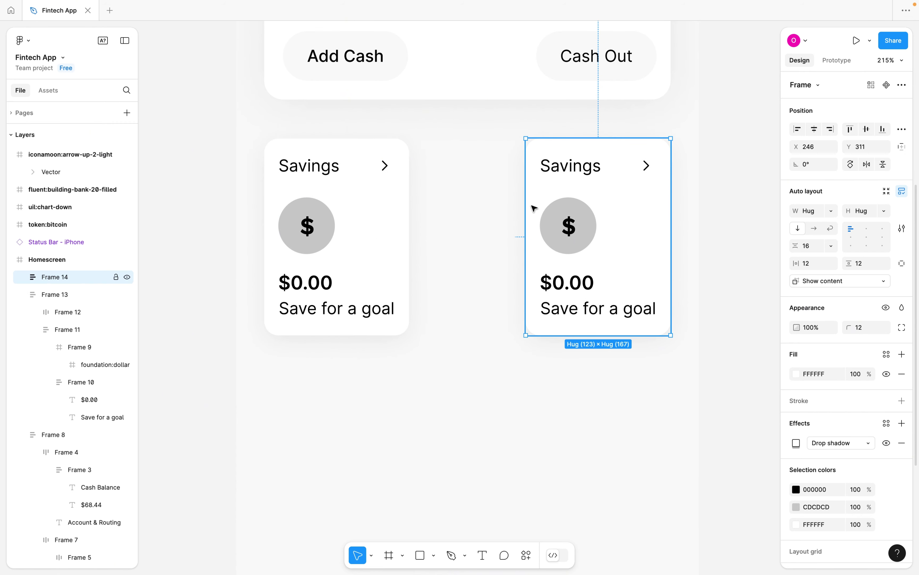
shift+click(349, 229)
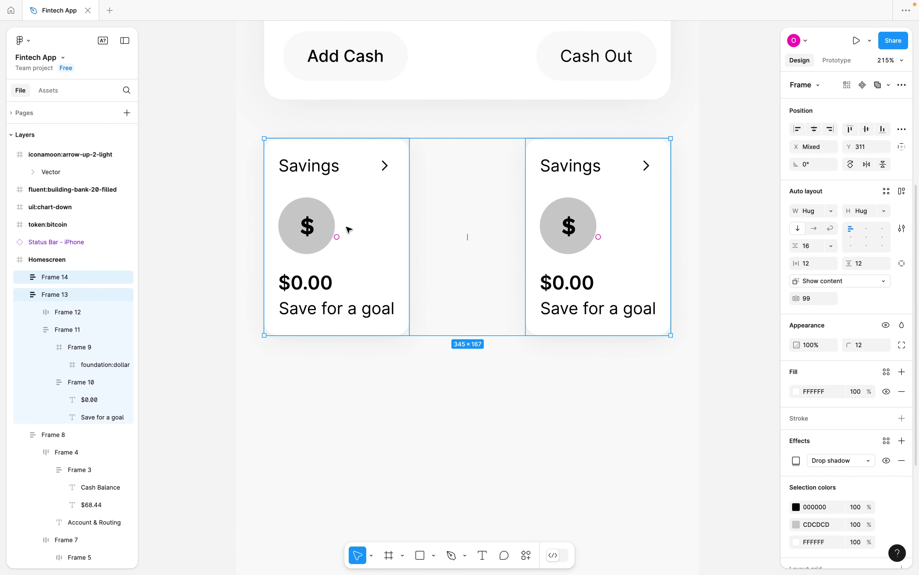
key(shift+a)
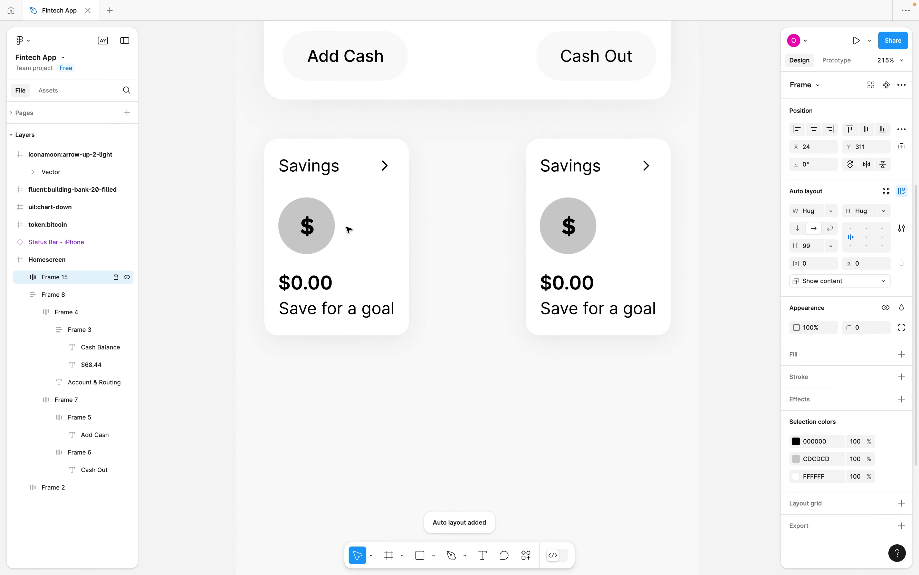
Check the width of the Homescreen frame against the row of savings cards.
scroll(349, 229, up, 2)
scroll(349, 229, down, 5)
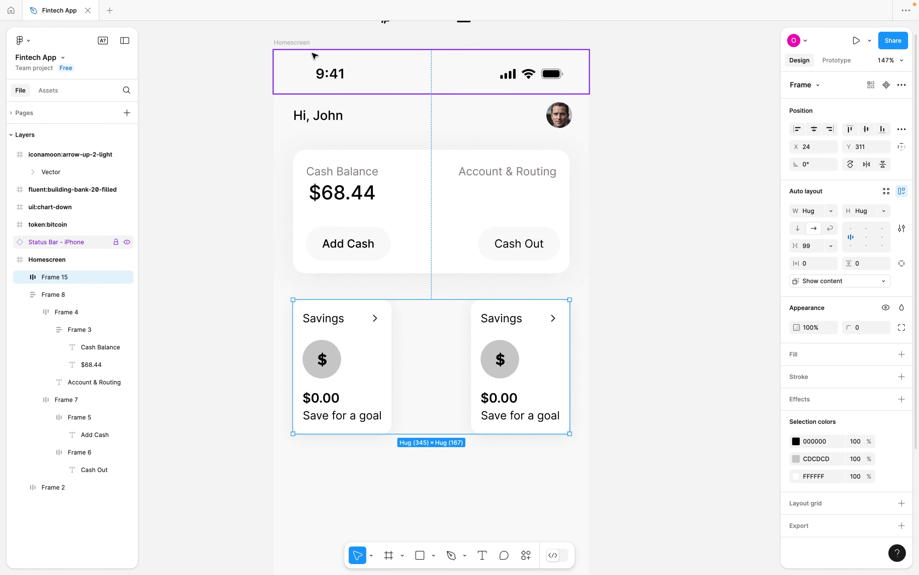
click(298, 45)
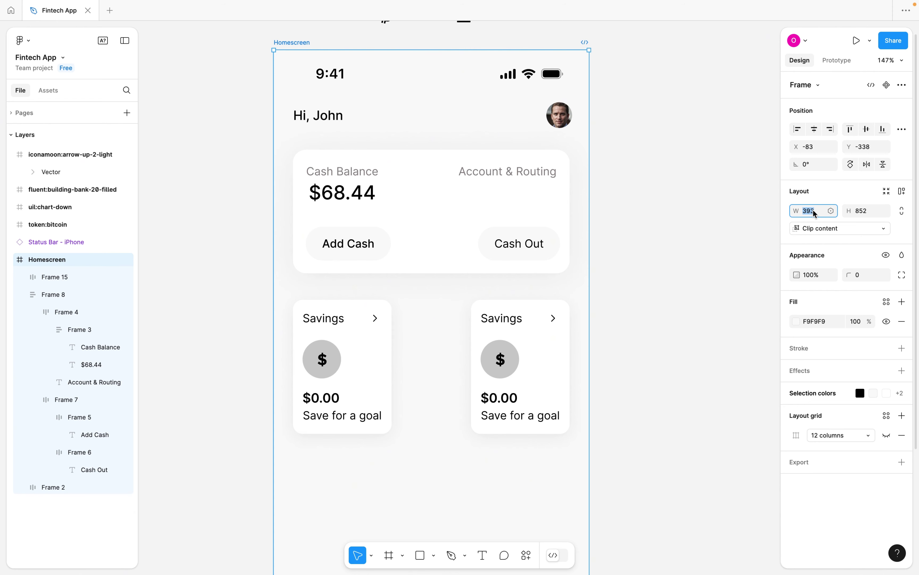
Switch the auto layout row holding the two savings cards from hugging its contents to a fixed width of 345.
click(543, 328)
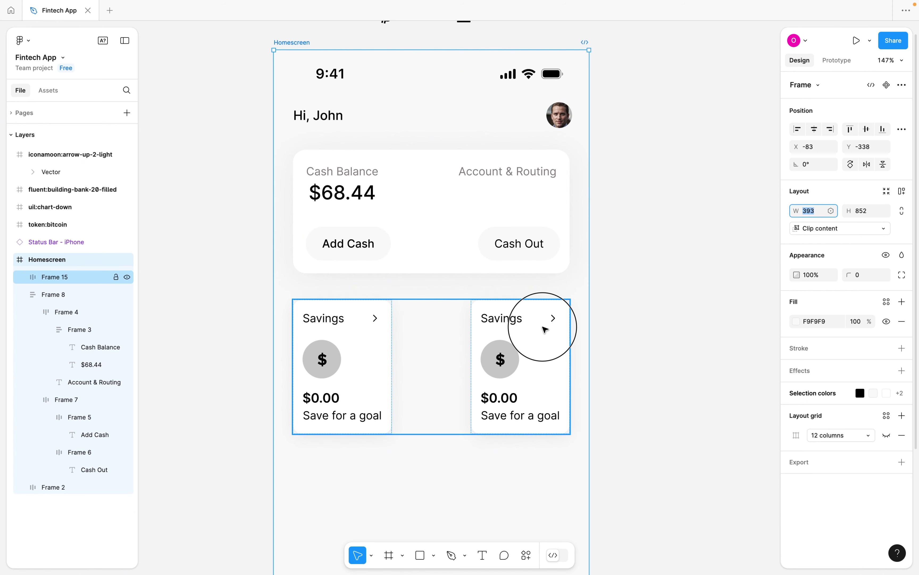
key(shift+a)
scroll(544, 327, left, 3)
scroll(543, 328, up, 5)
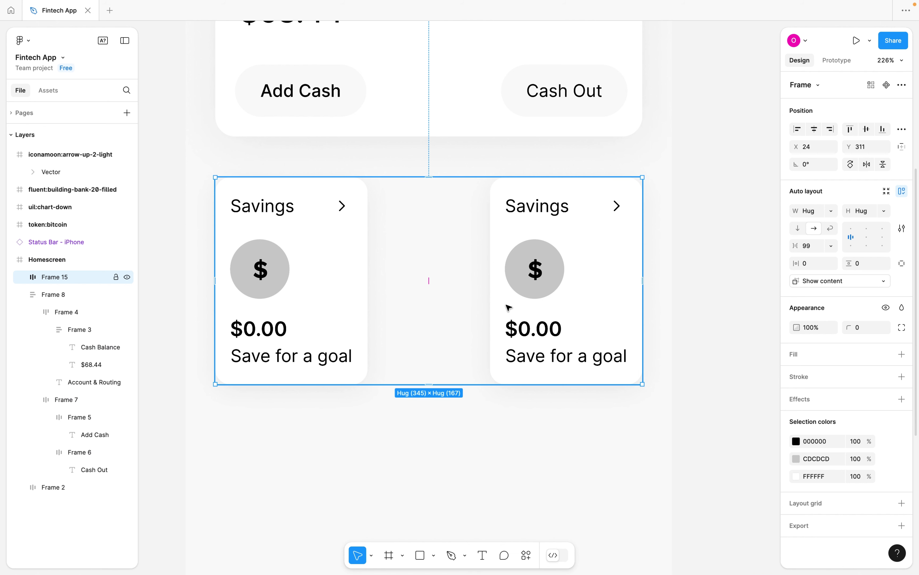
click(827, 210)
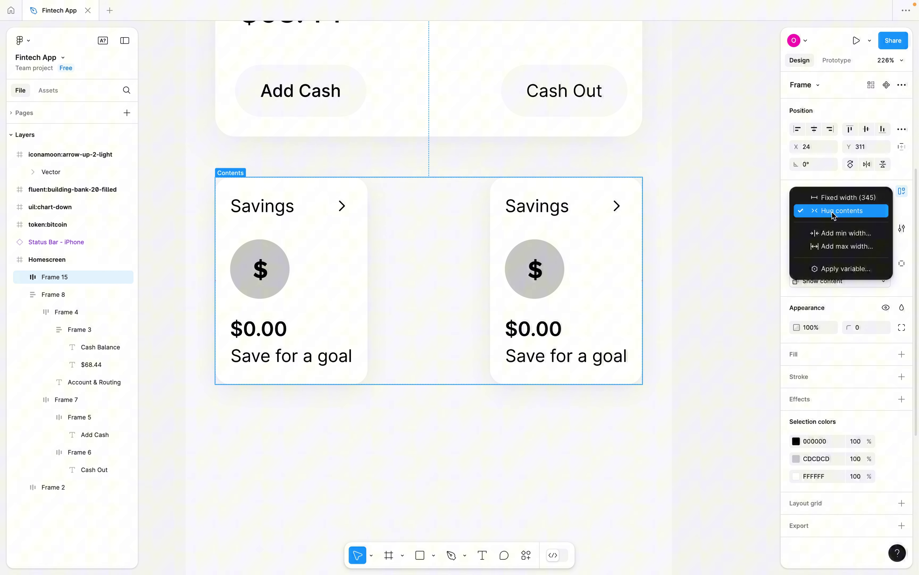
click(822, 200)
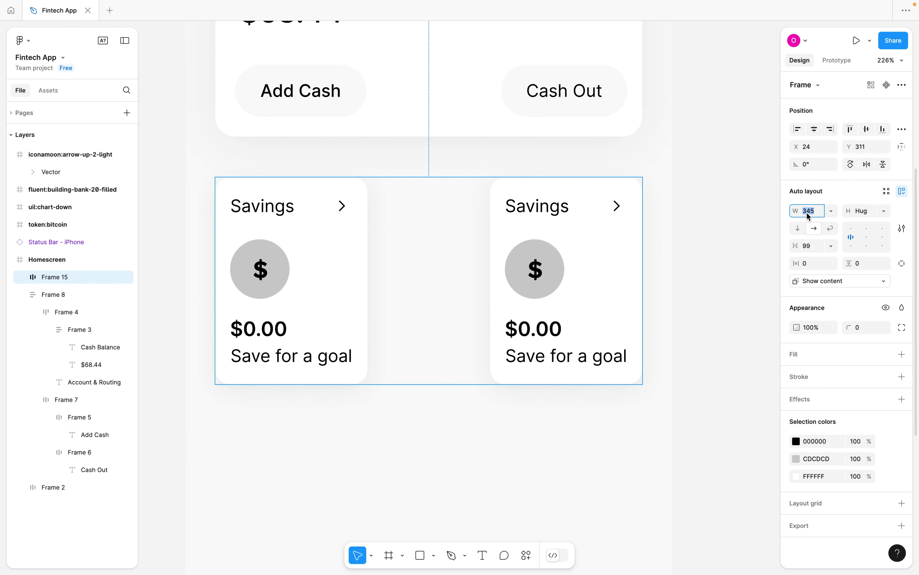
key(BackSpace)
key(Return)
click(816, 212)
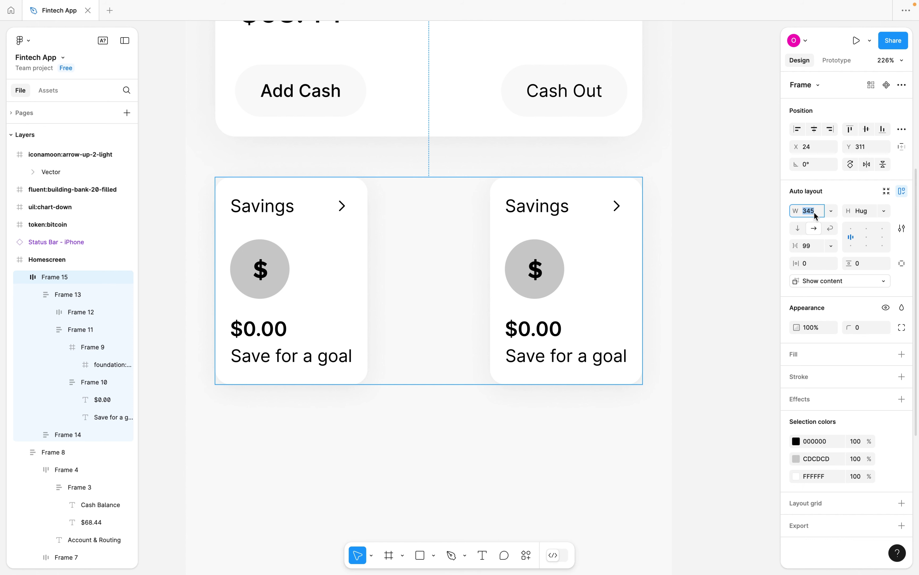
Set the width of both savings cards to Fill container within their row.
click(697, 243)
click(560, 239)
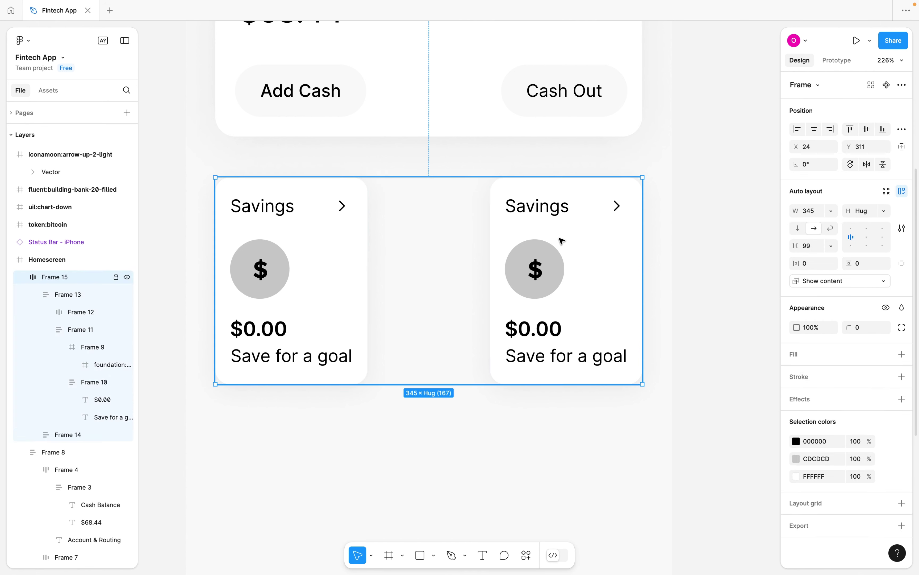
click(562, 240)
shift+click(330, 270)
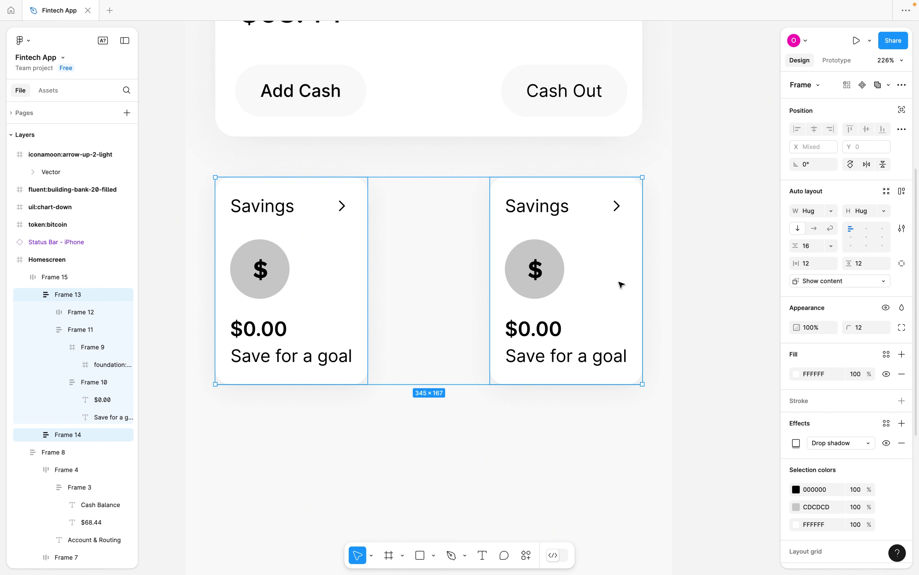
click(832, 211)
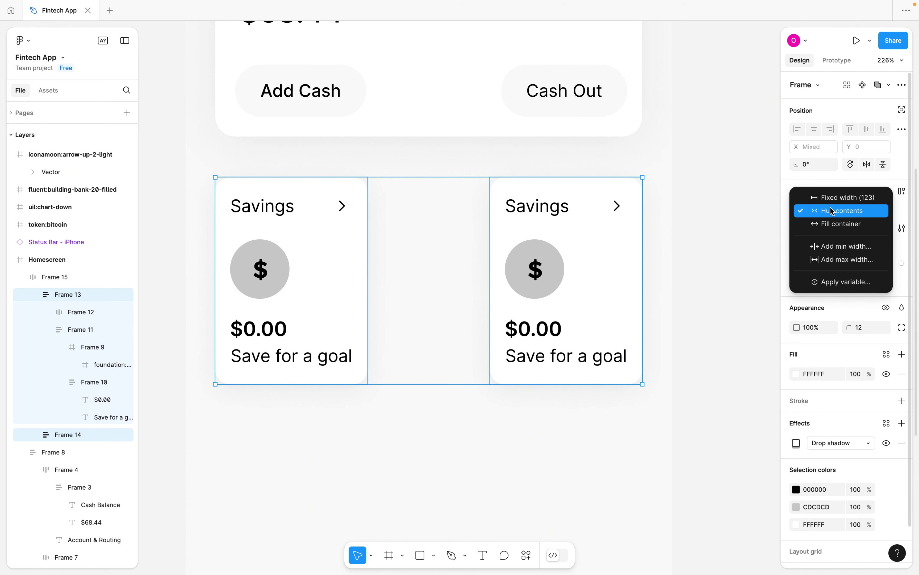
click(836, 224)
click(585, 281)
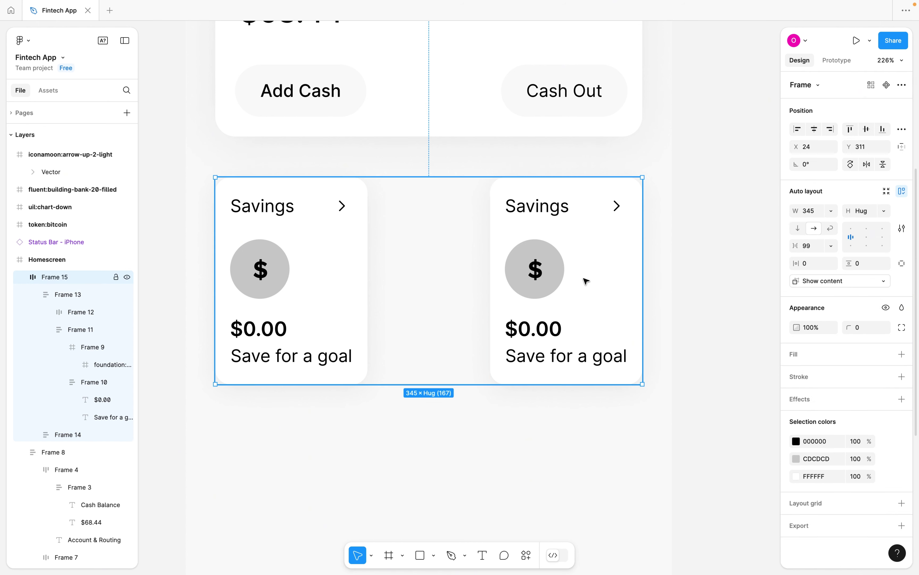
click(585, 281)
click(364, 295)
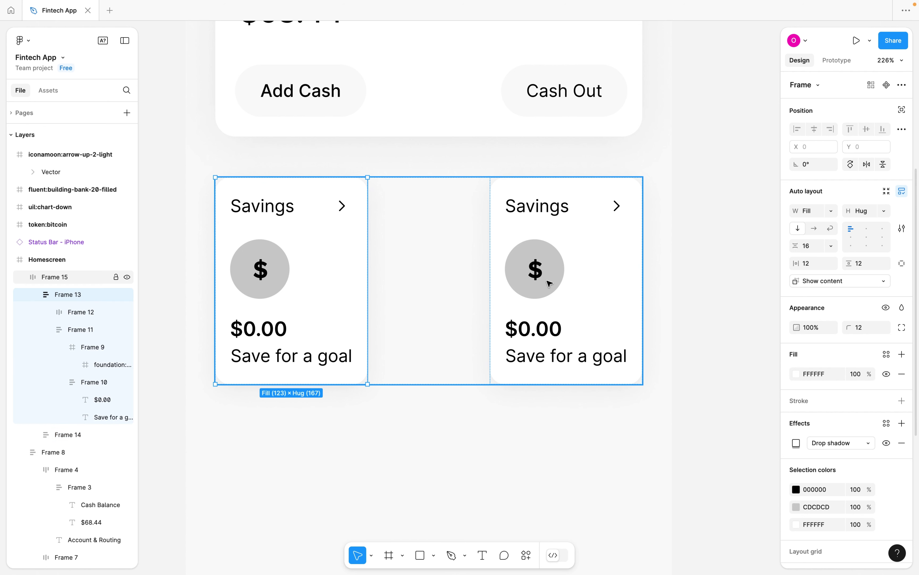
Set the horizontal gap between the two savings cards to 18.
click(478, 261)
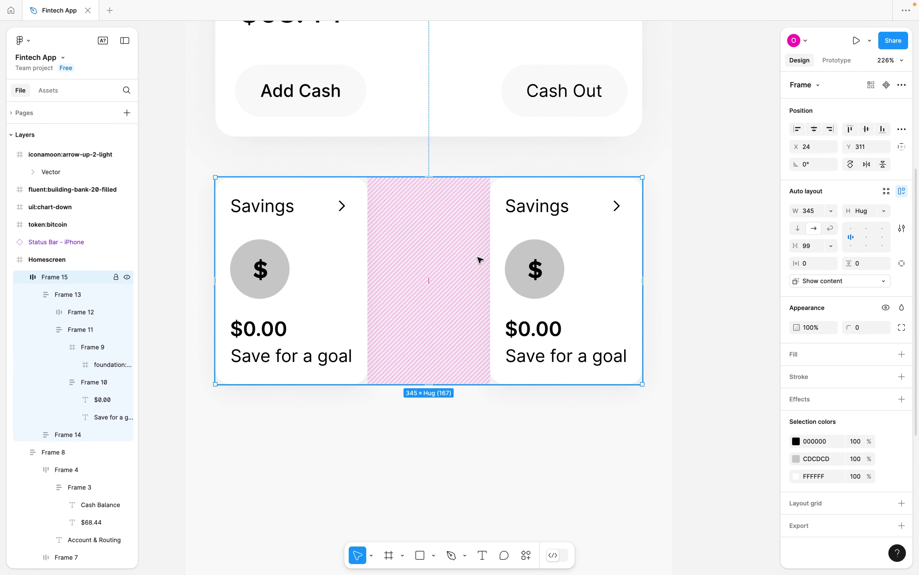
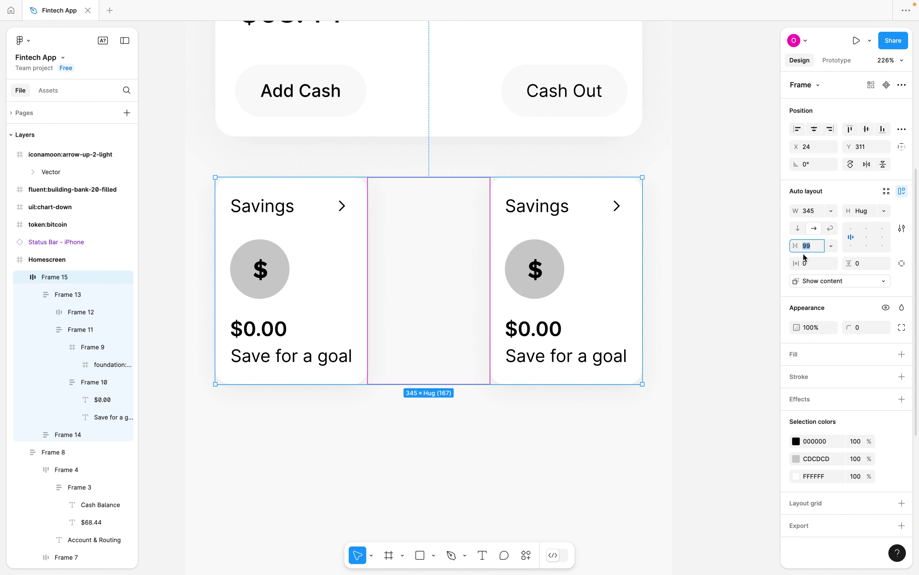
text(18)
key(Return)
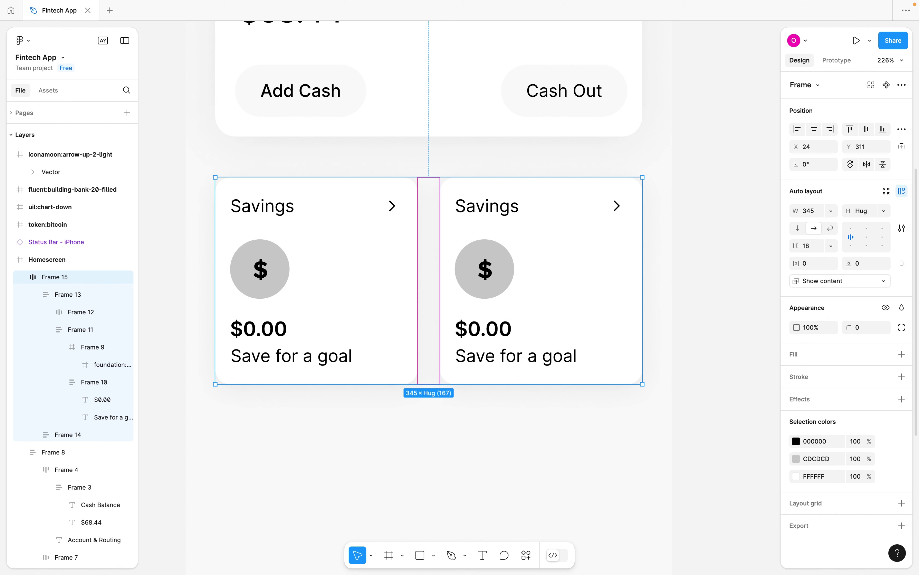
double_click(609, 263)
click(394, 291)
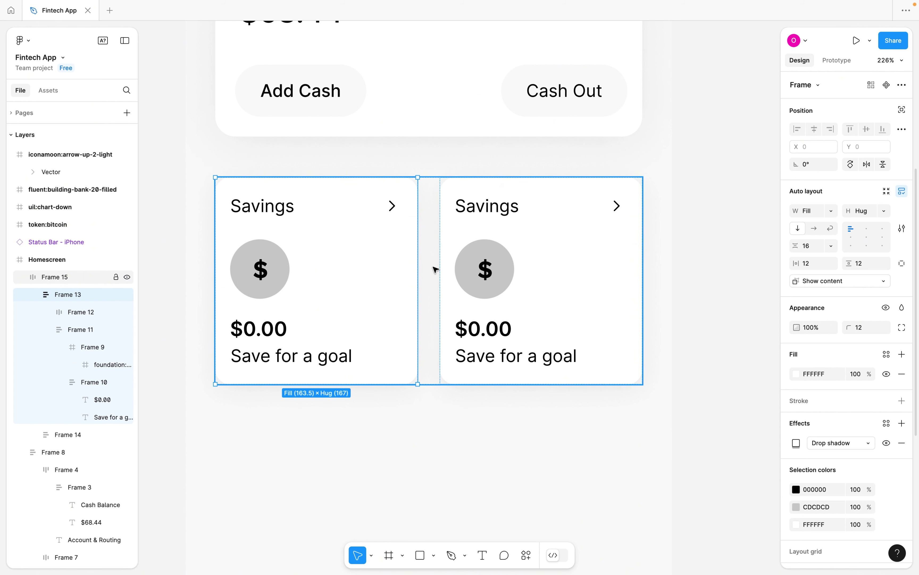
scroll(435, 269, down, 5)
scroll(380, 270, left, 2)
click(317, 272)
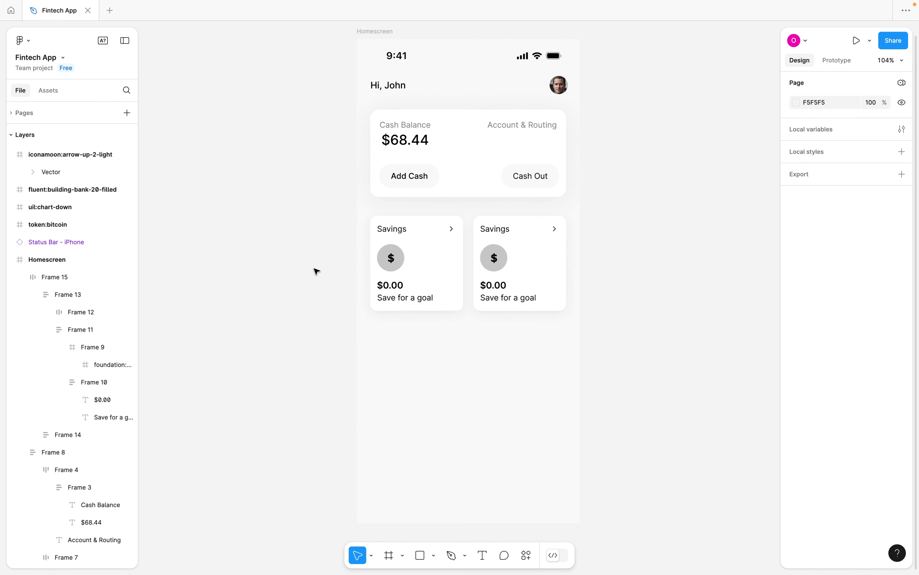
Set the first savings card's vertical gap to Auto and stretch the card's height to about 183.
click(449, 269)
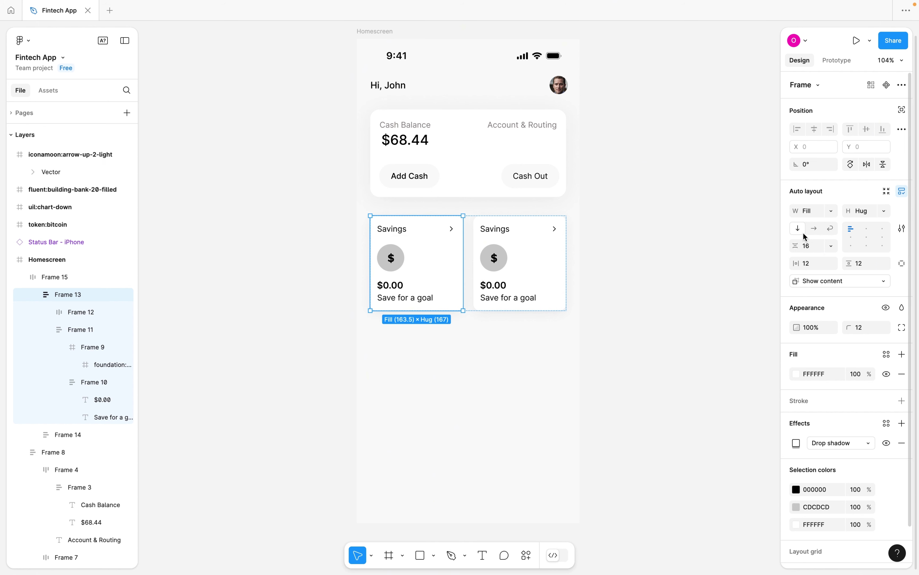
click(832, 247)
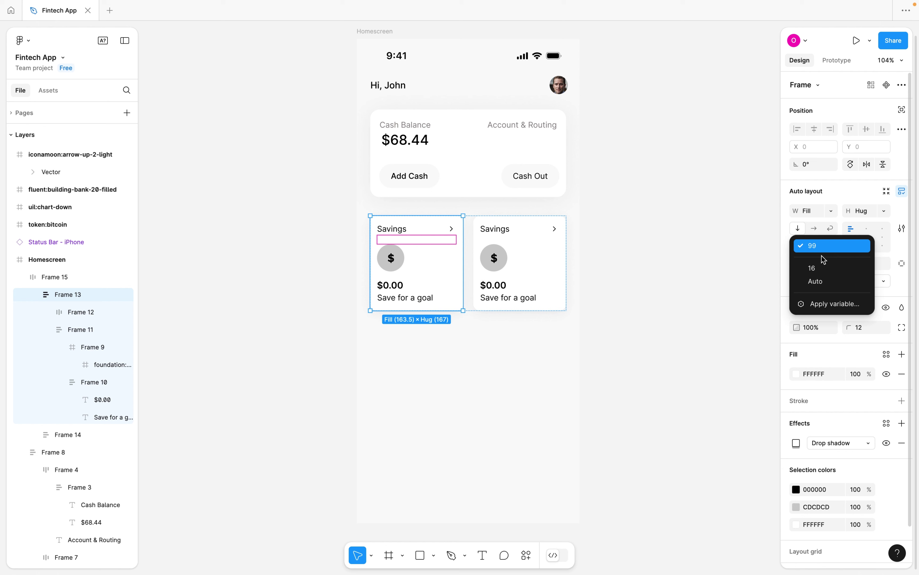
click(824, 281)
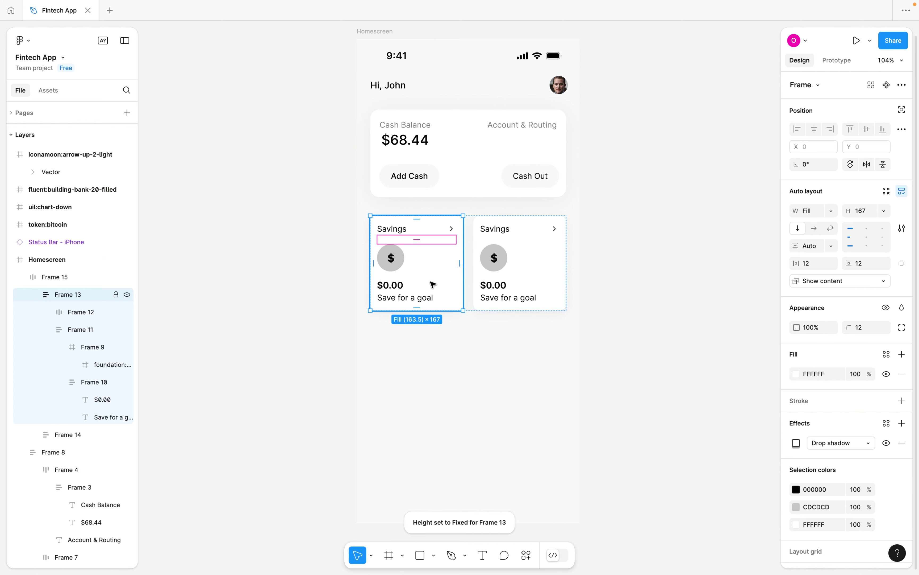
right_click(433, 311)
click(398, 321)
mouse_move(405, 310)
mouse_down()
mouse_move(404, 343)
mouse_move(402, 319)
mouse_move(401, 329)
mouse_up()
click(319, 354)
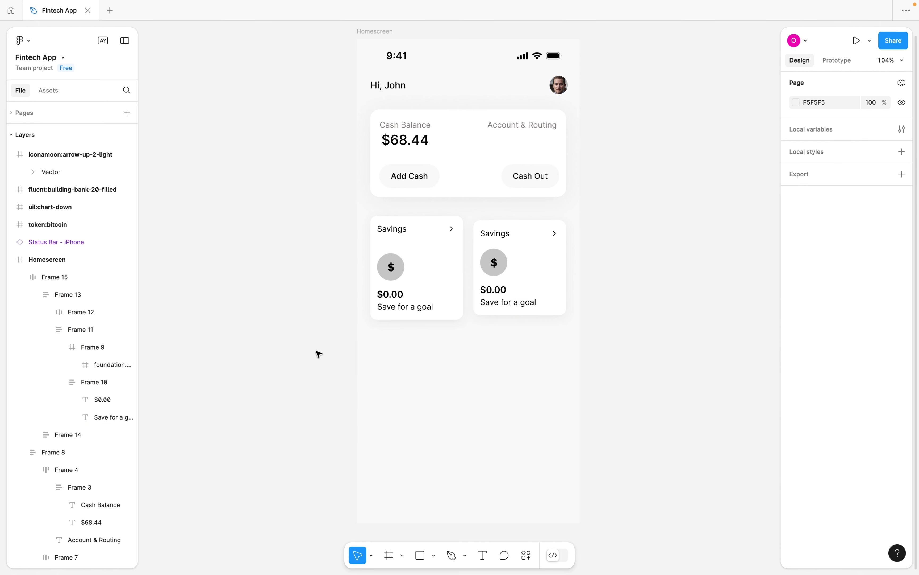
Turn the taller first savings card into a component.
scroll(533, 275, left, 1)
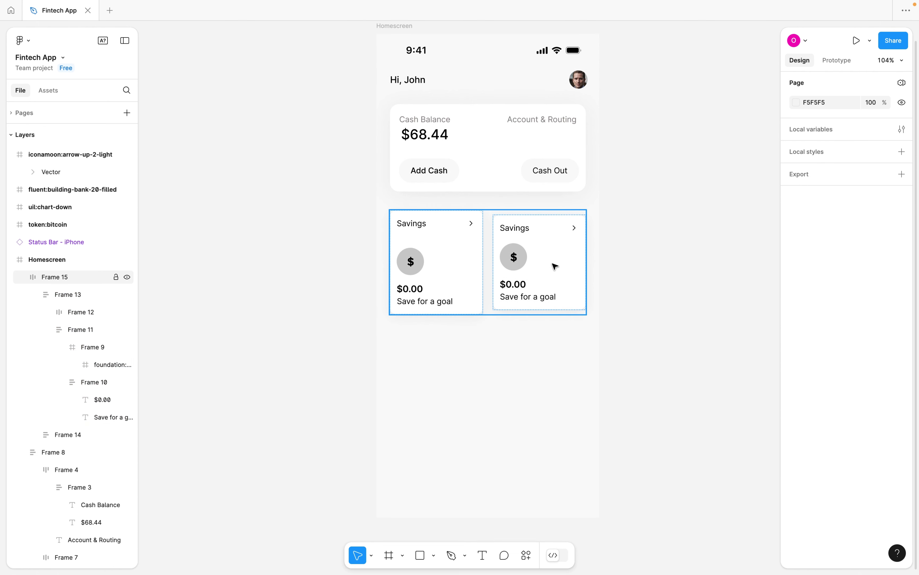
click(555, 266)
click(554, 266)
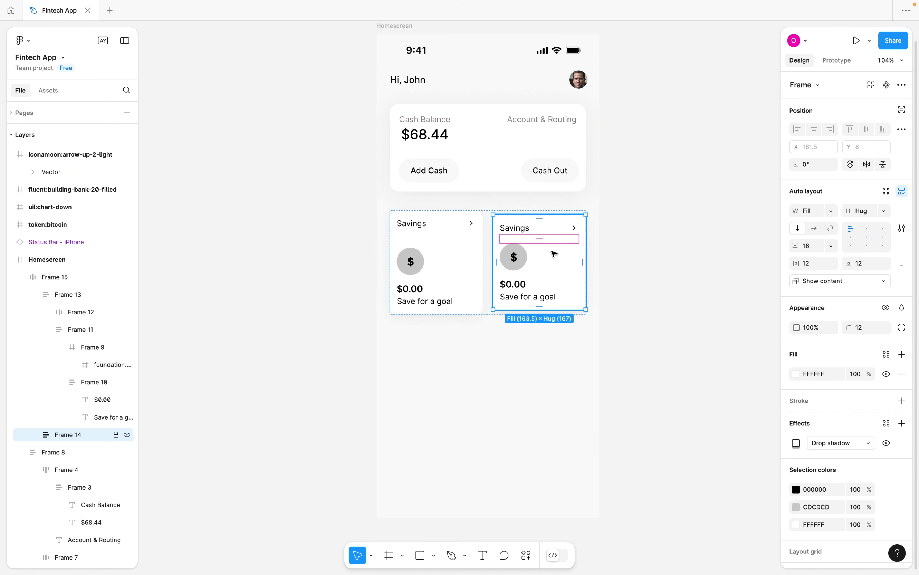
scroll(554, 254, up, 3)
scroll(554, 254, up, 2)
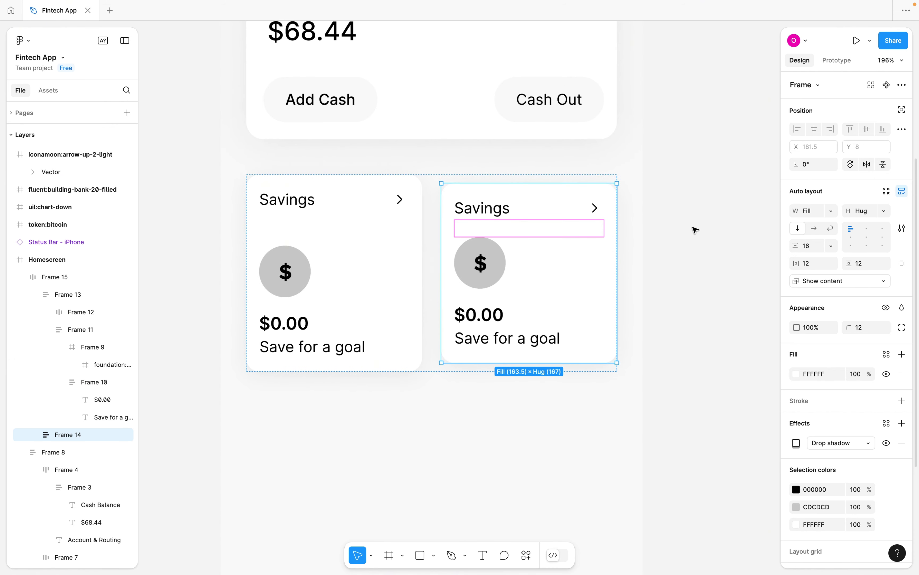
click(390, 254)
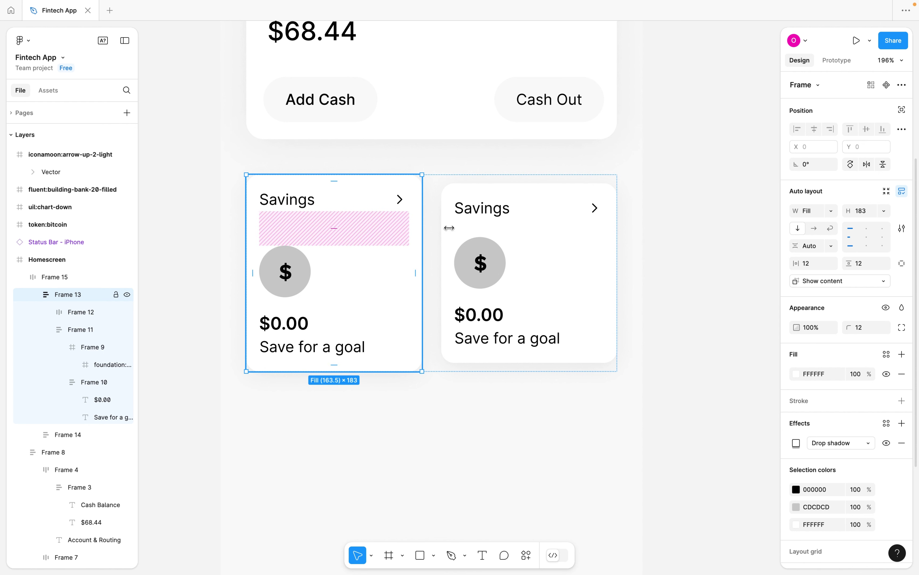
click(888, 83)
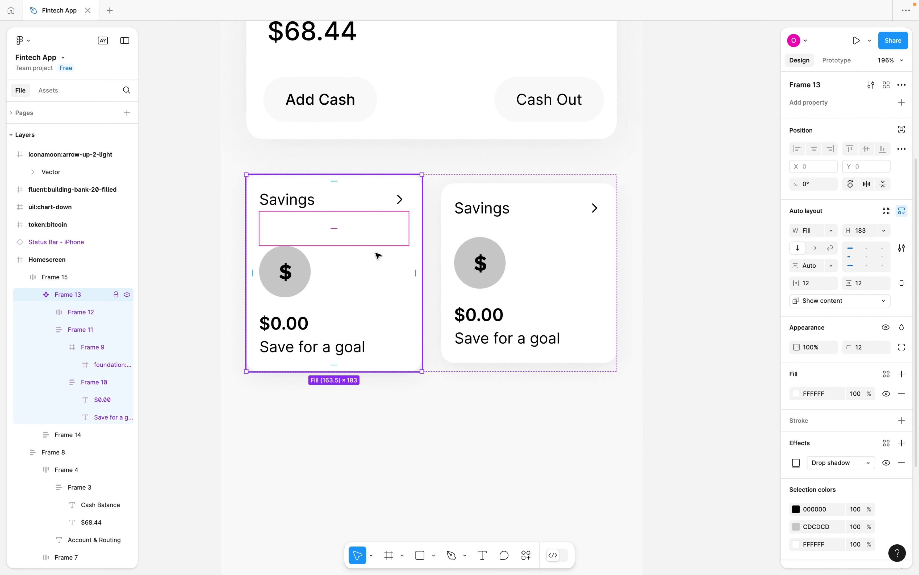
Duplicate the savings card component as an instance in the row and delete the old shorter card.
key(ctrl+d)
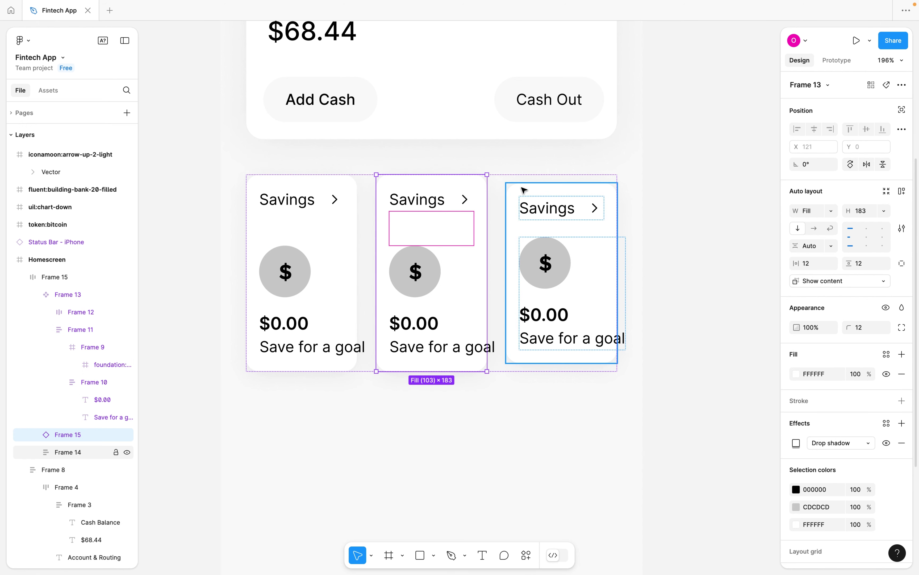
click(513, 177)
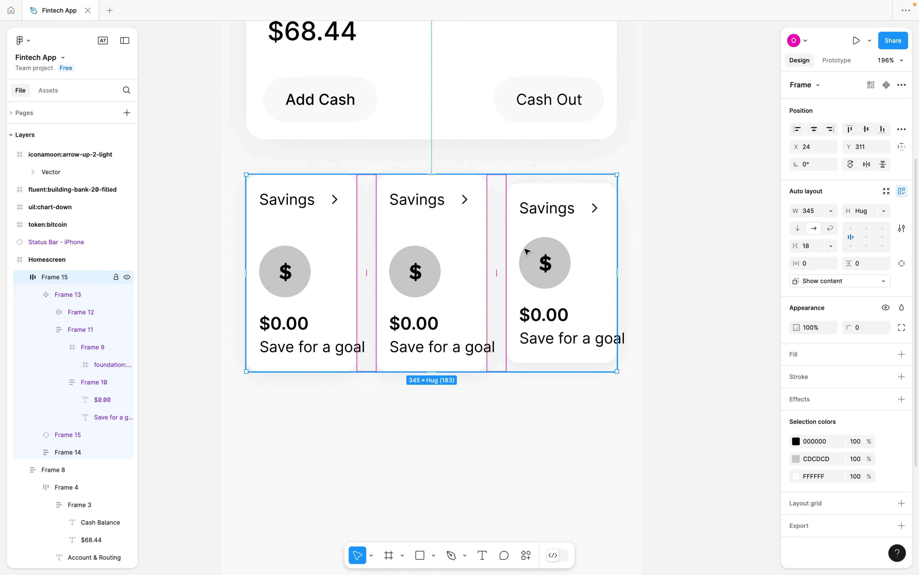
double_click(556, 273)
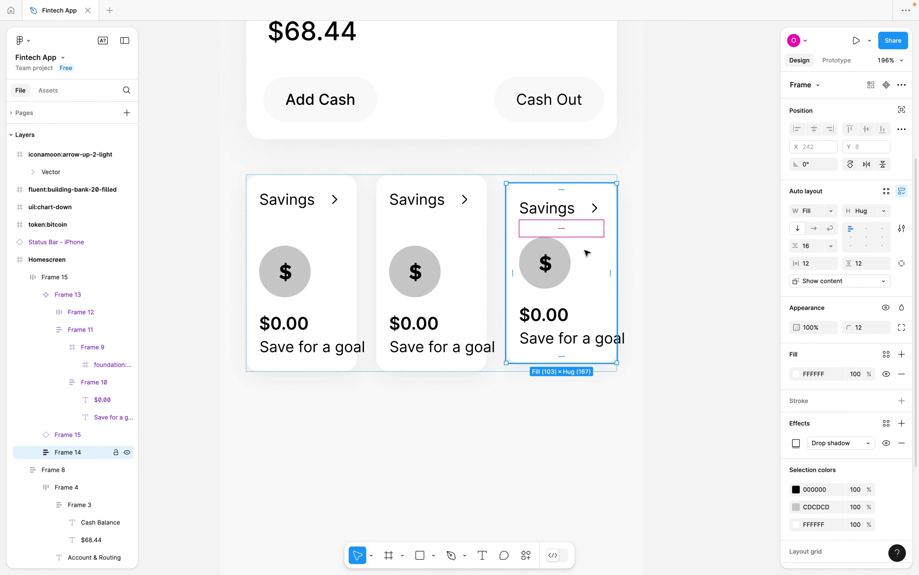
key(Delete)
click(501, 251)
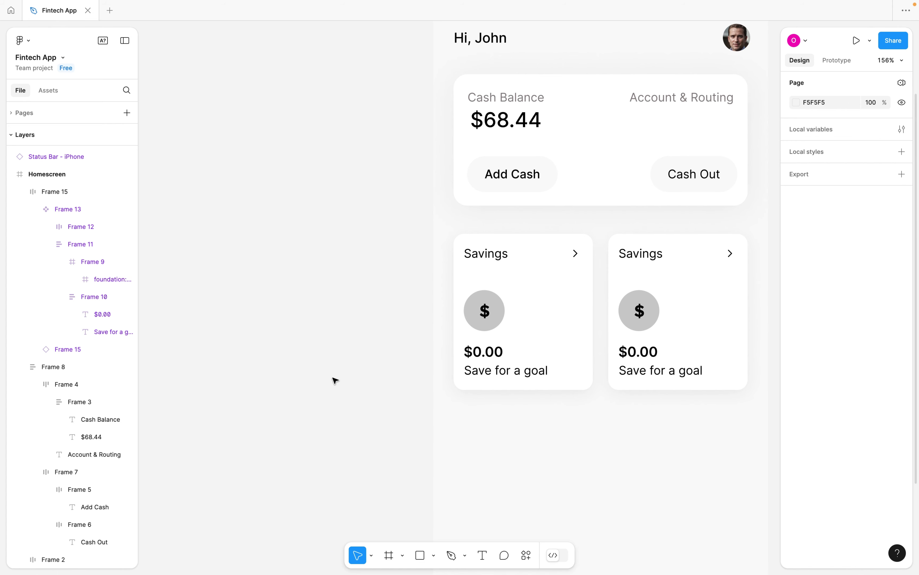
Compare the main savings card component with its instance, and inspect the component's title text and icon group.
click(505, 325)
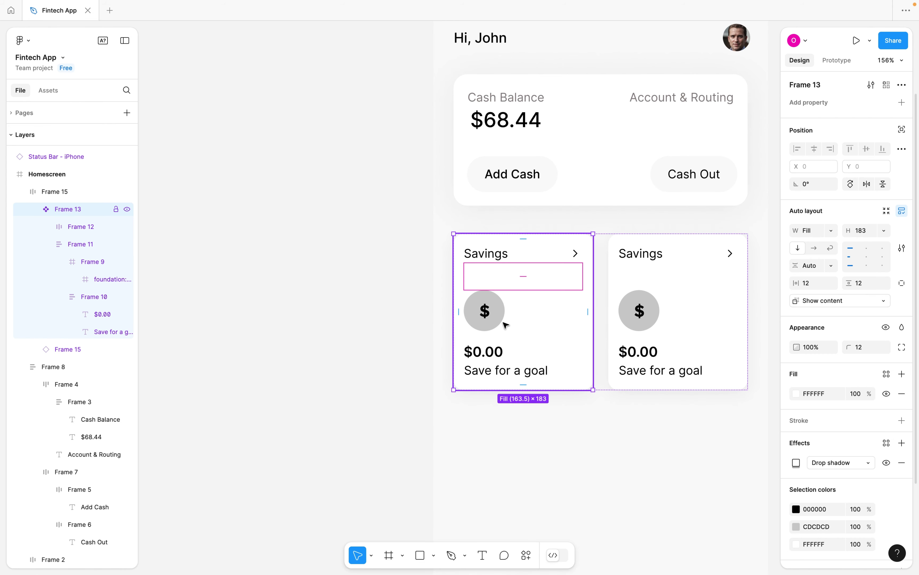
click(669, 283)
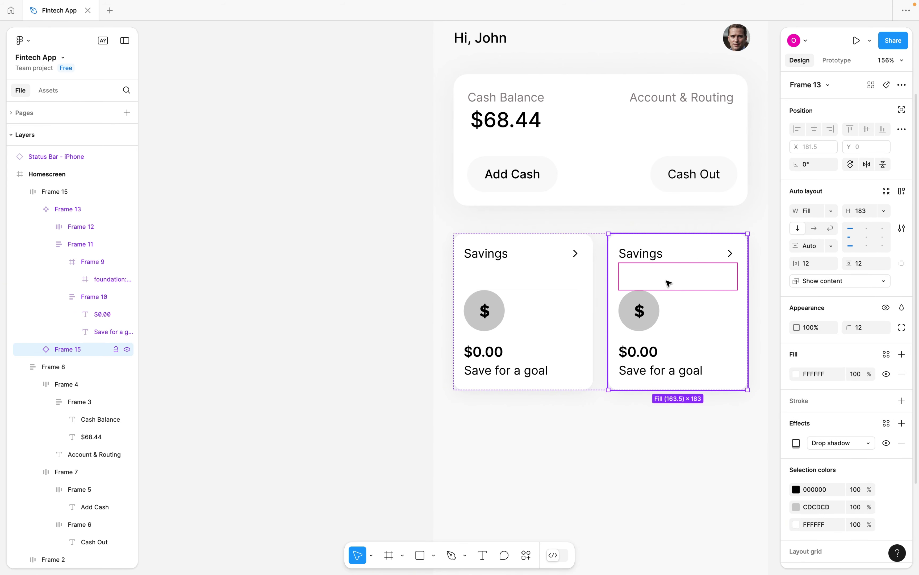
click(576, 297)
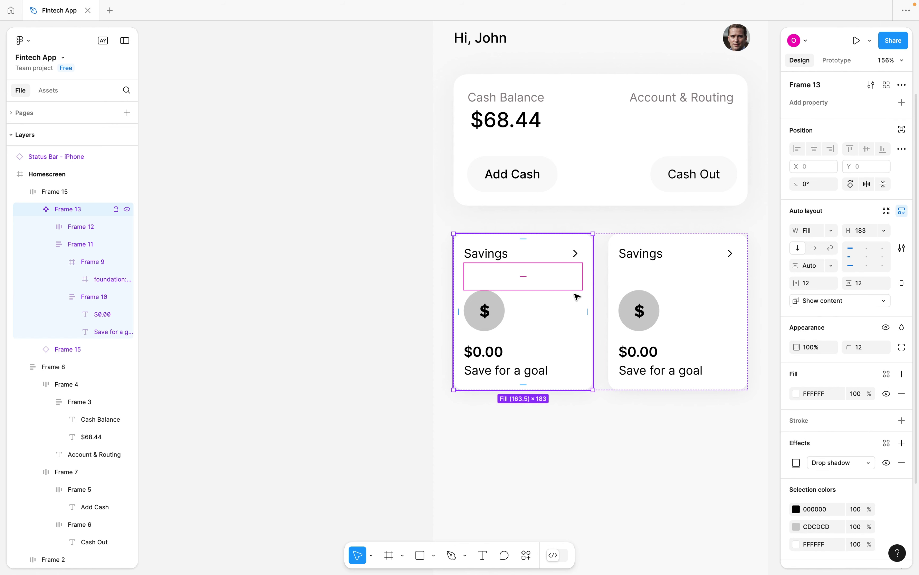
click(478, 255)
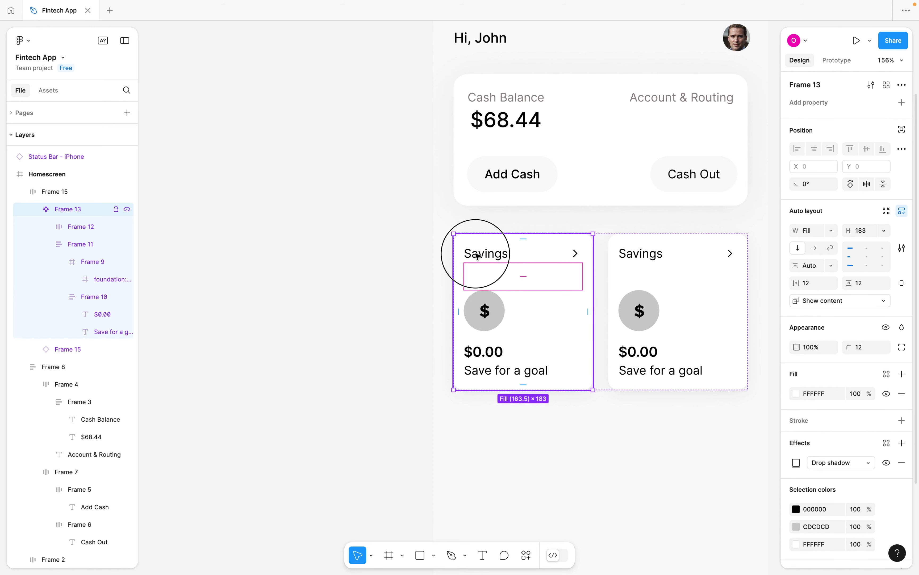
click(478, 256)
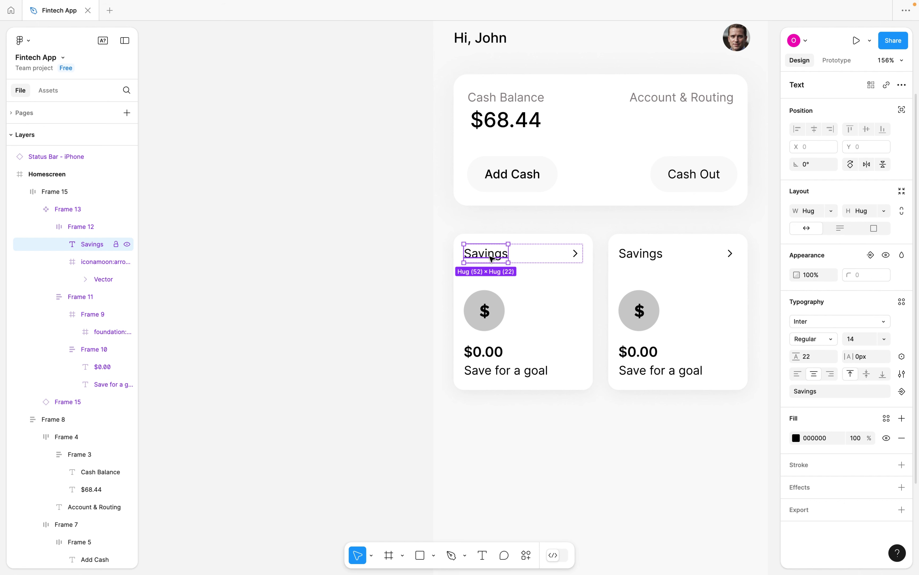
click(486, 309)
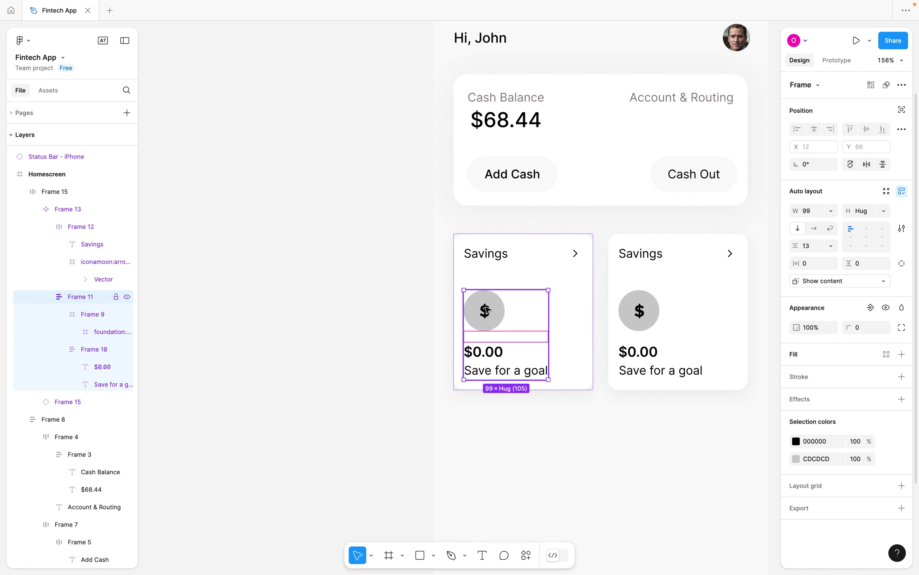
Move the main savings card component out of the card row onto the empty canvas beside the home screen, keeping its instance in place.
click(565, 297)
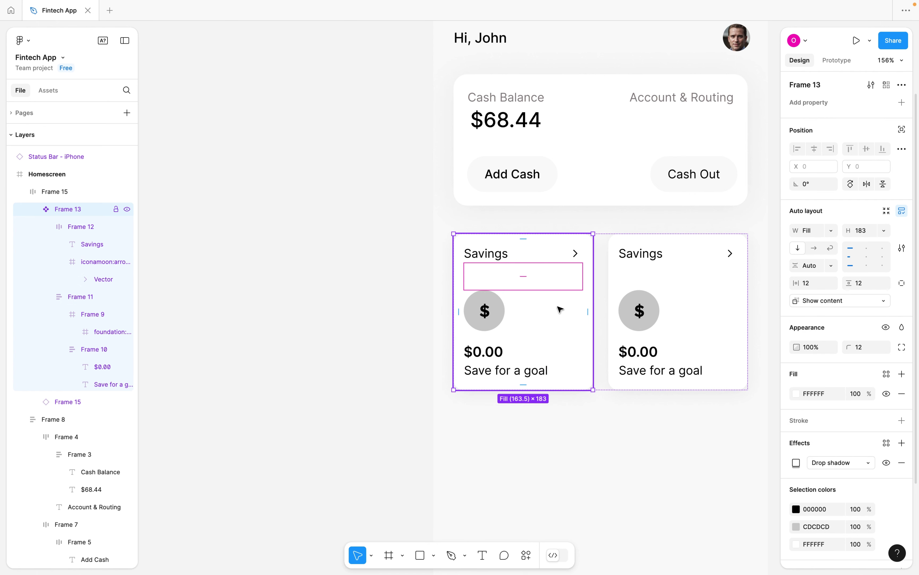
drag(560, 308, 341, 287)
click(536, 292)
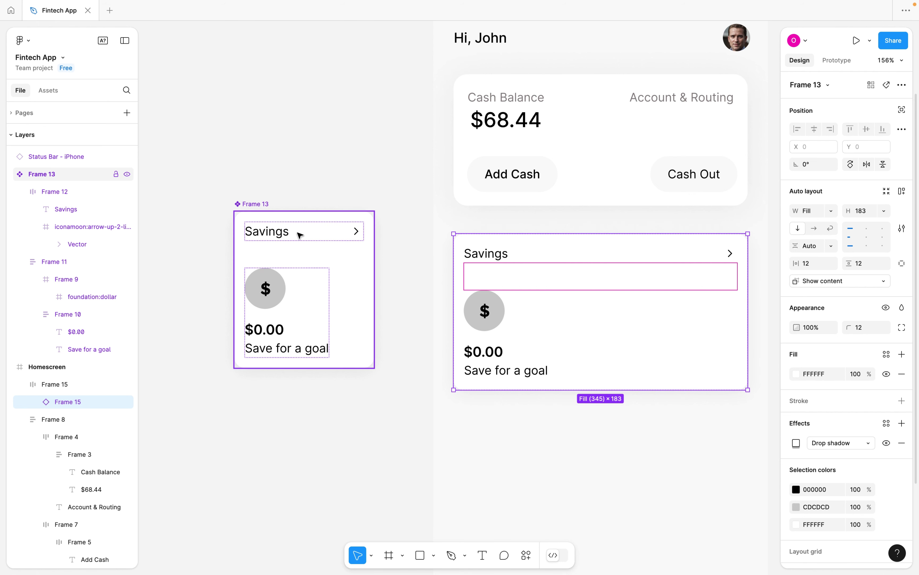
click(257, 205)
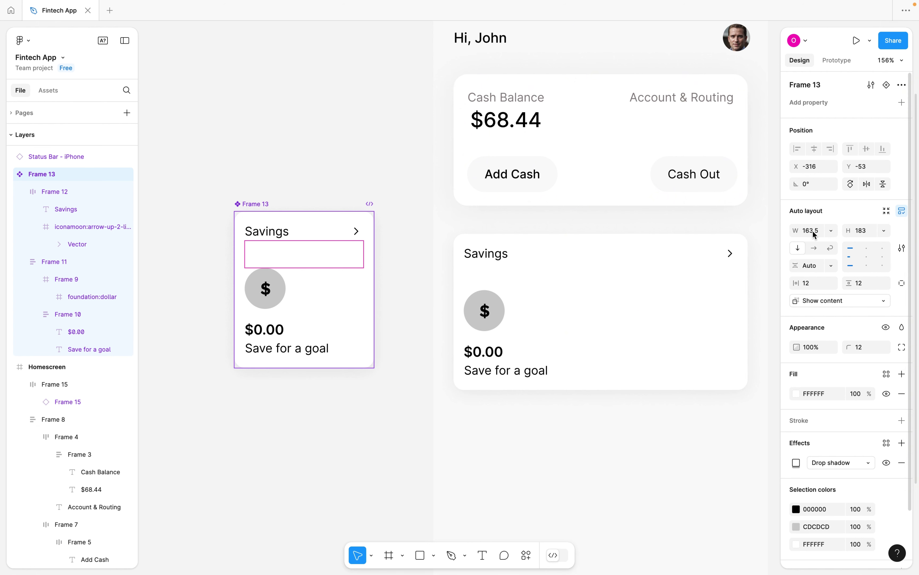
click(632, 262)
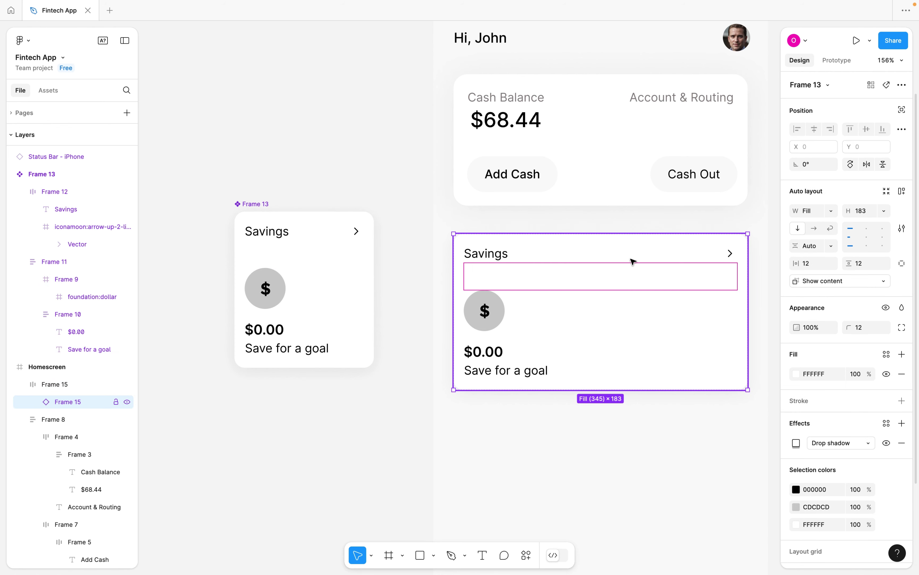
Create a text component property named Card Title for the Savings heading in the main card component.
click(265, 209)
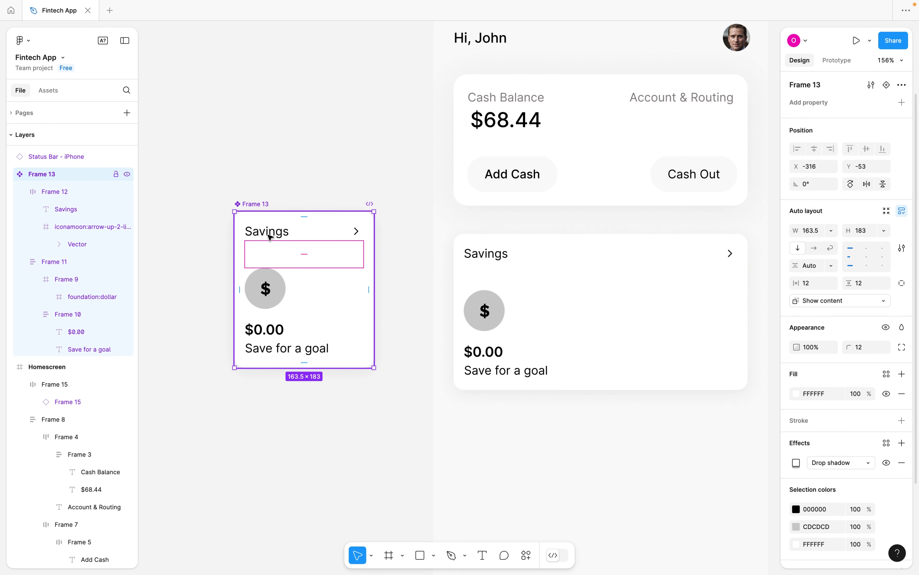
scroll(267, 230, up, 5)
key(Escape)
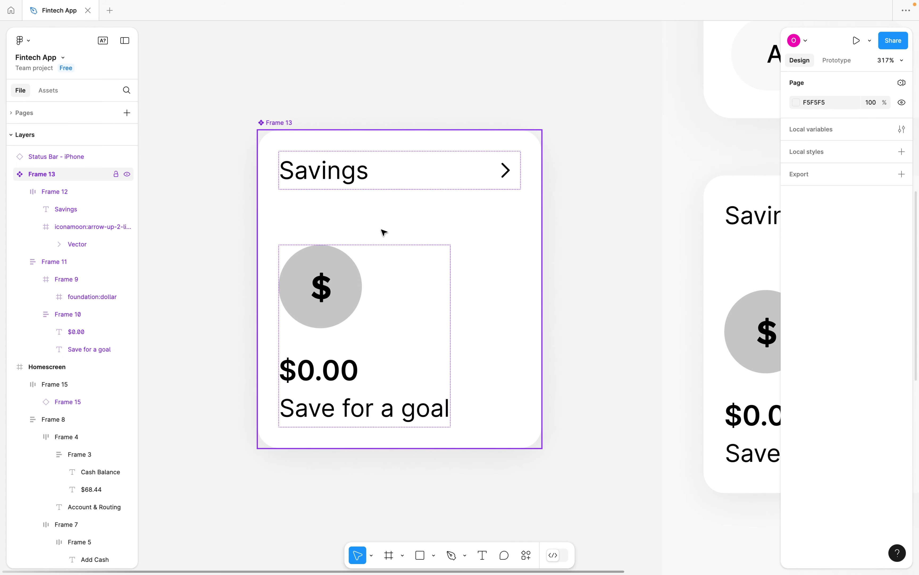
double_click(327, 175)
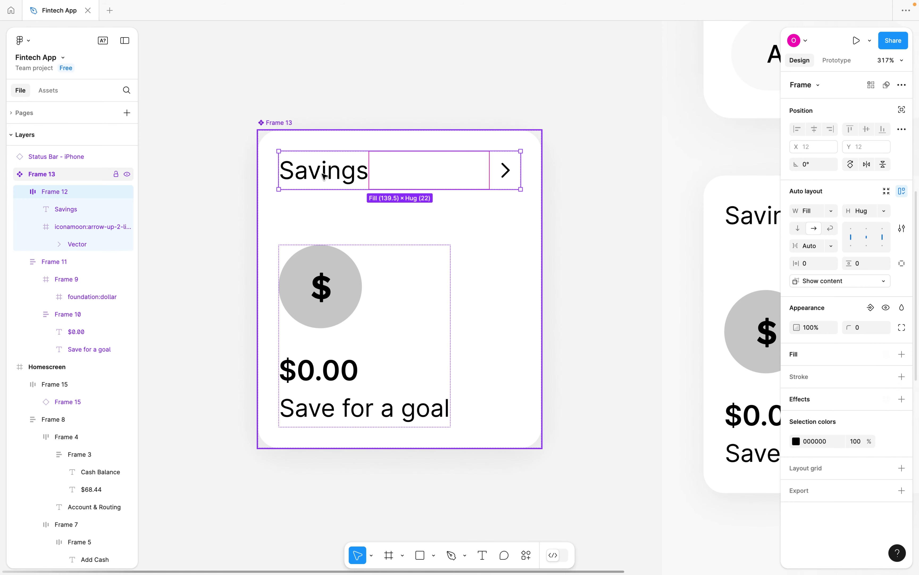
click(329, 176)
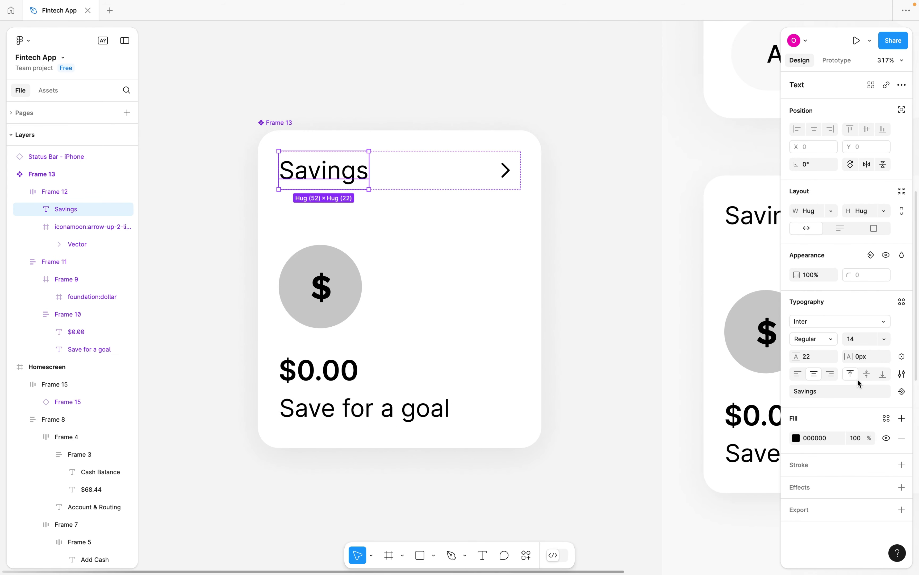
click(902, 392)
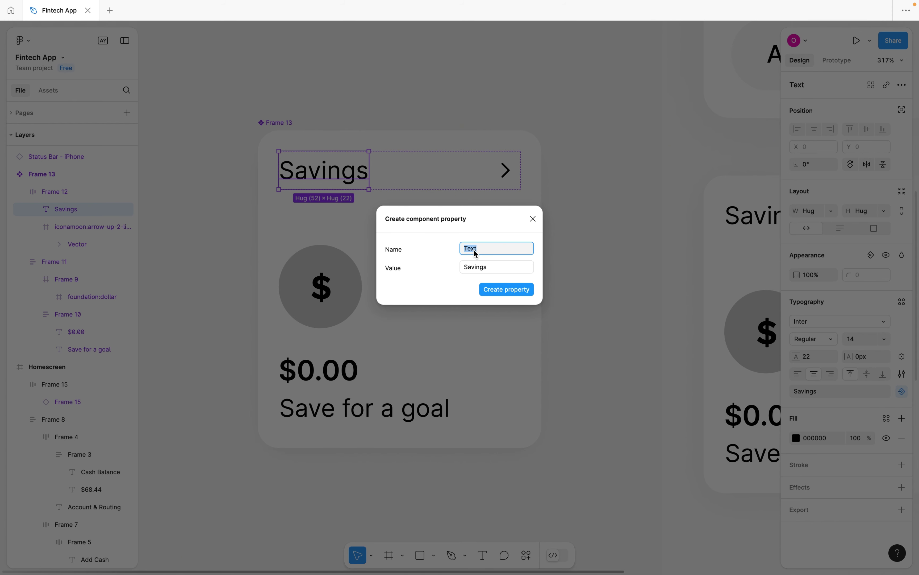
text(Card Titl)
click(496, 292)
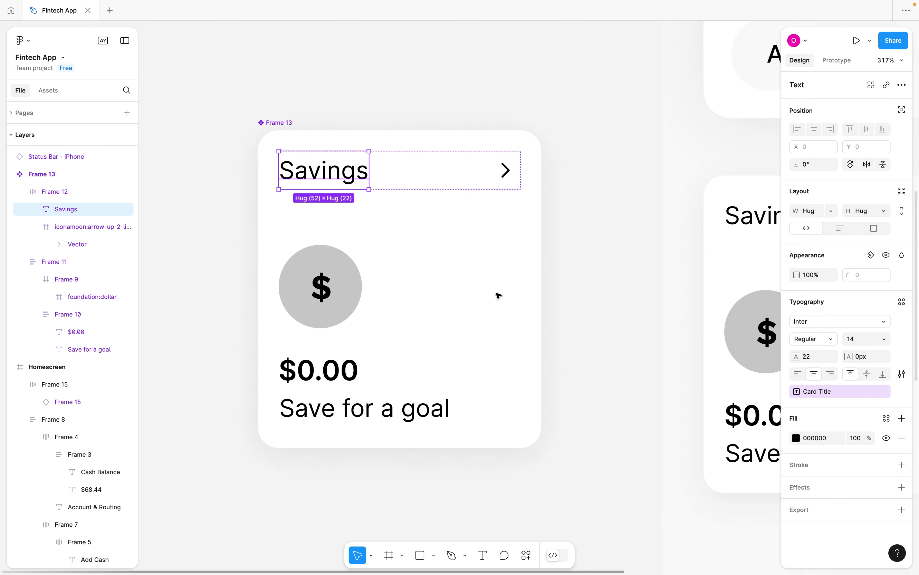
click(536, 262)
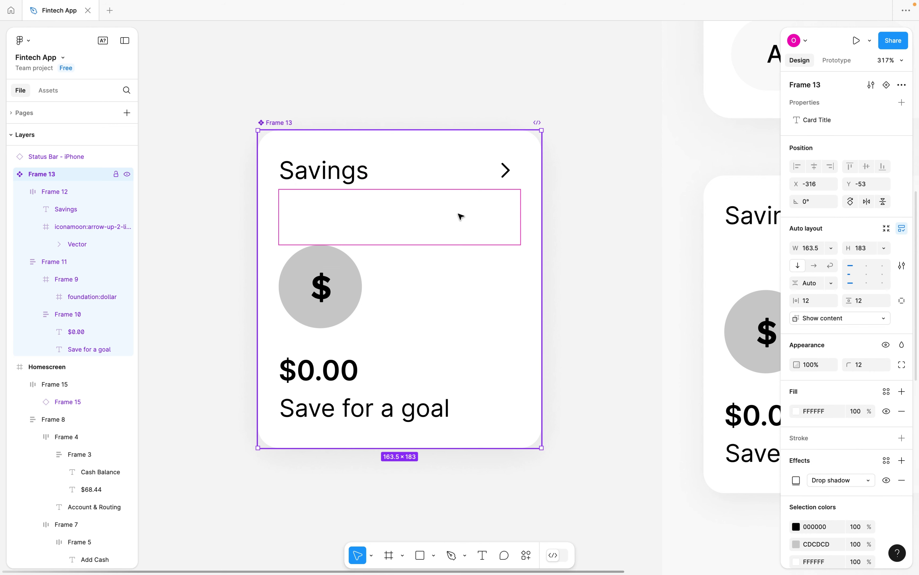
click(341, 174)
click(341, 174)
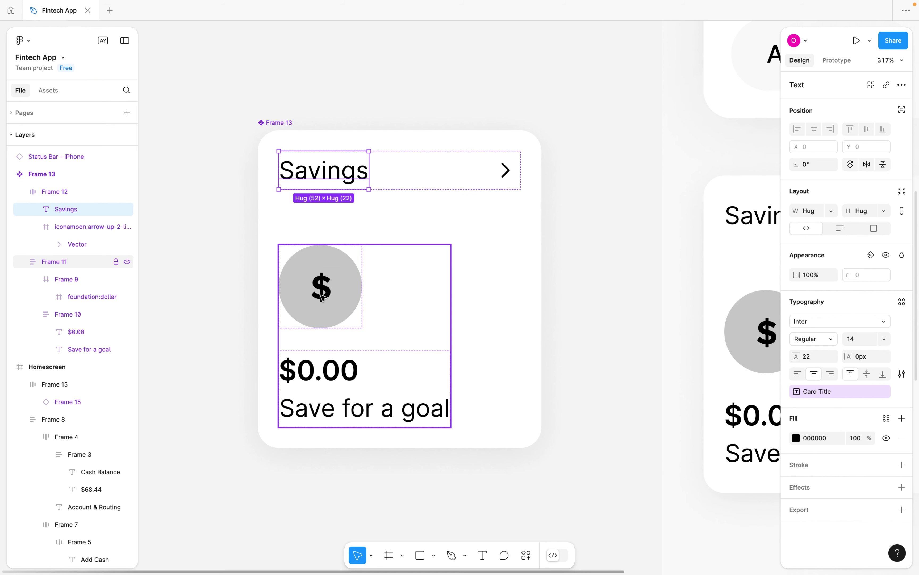
Place a copy of the card's dollar icon beside the bitcoin icon in the icon row above the home screen.
click(329, 295)
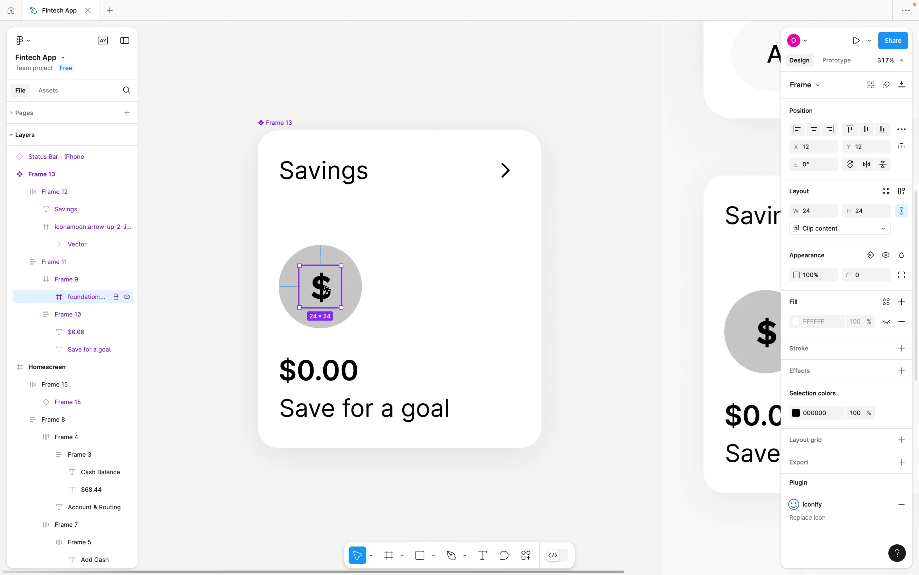
scroll(327, 291, down, 5)
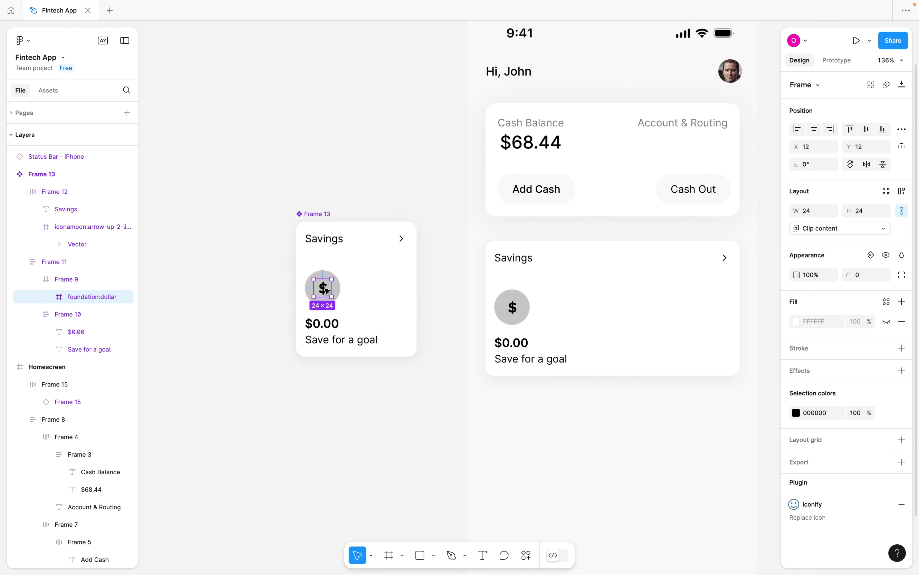
scroll(326, 290, up, 5)
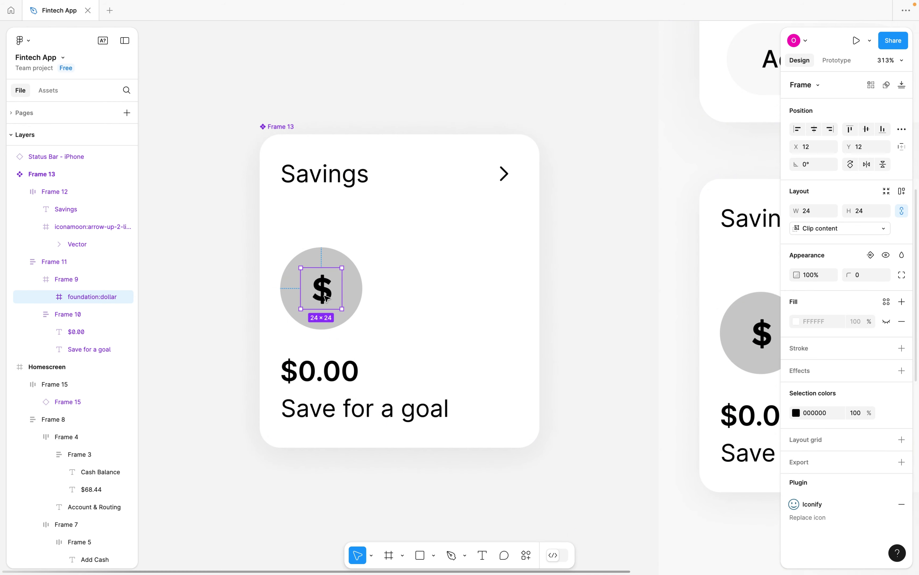
scroll(325, 297, down, 5)
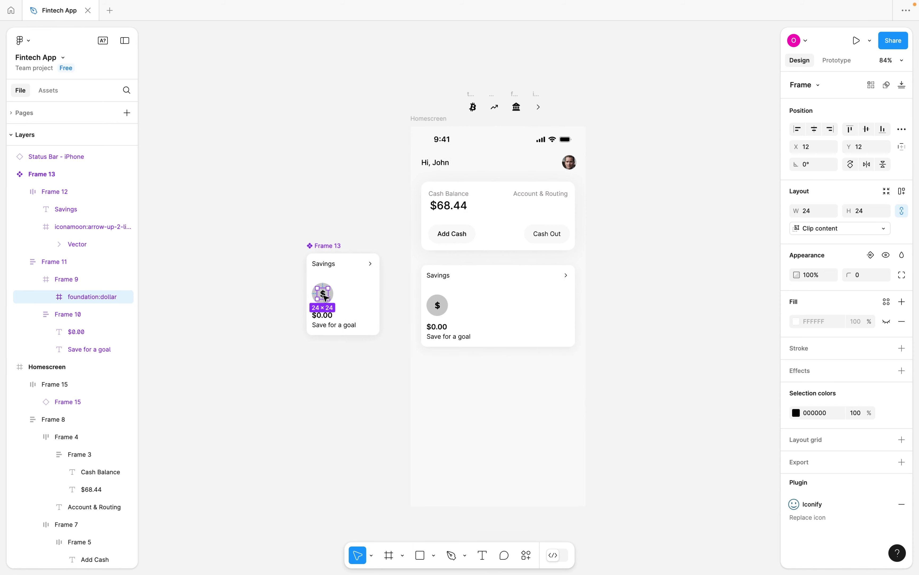
scroll(324, 299, right, 2)
scroll(446, 147, up, 2)
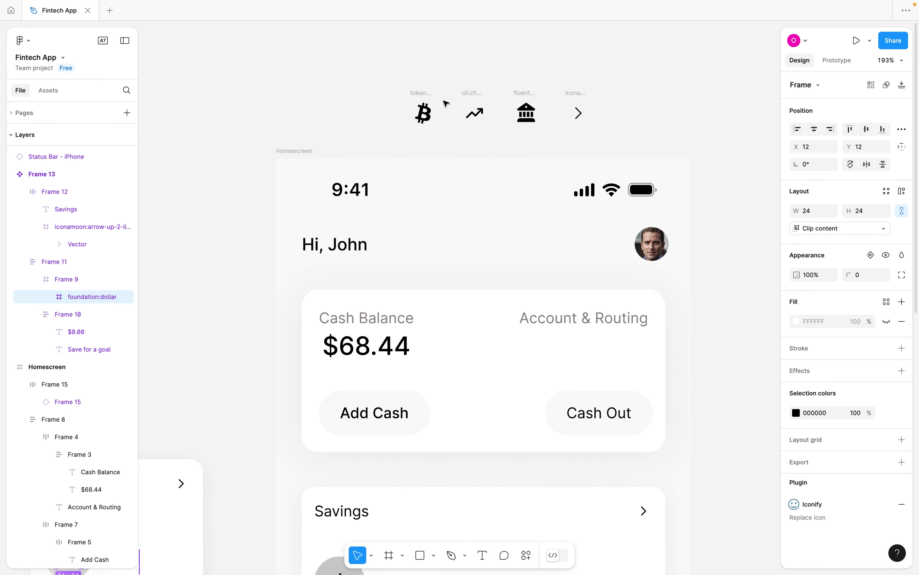
scroll(448, 81, up, 1)
scroll(394, 165, down, 3)
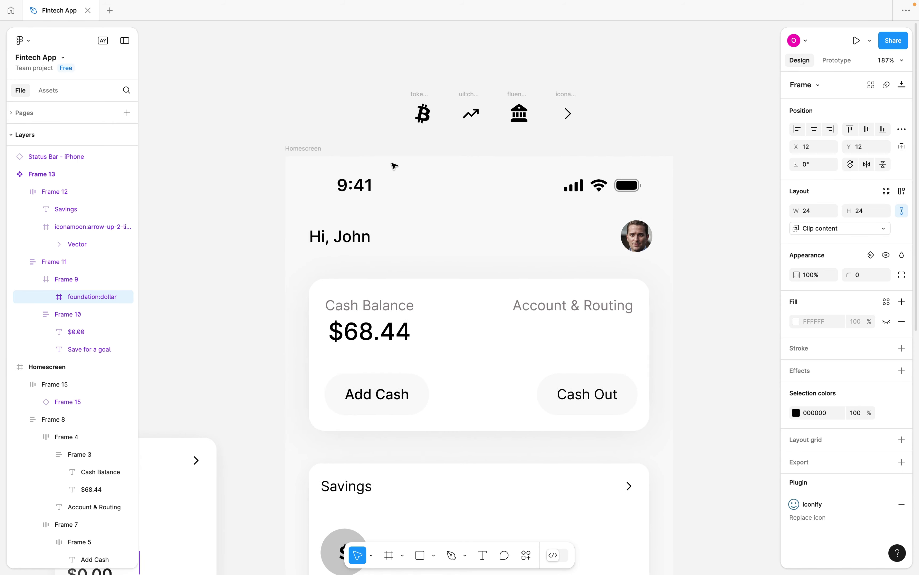
scroll(353, 230, left, 2)
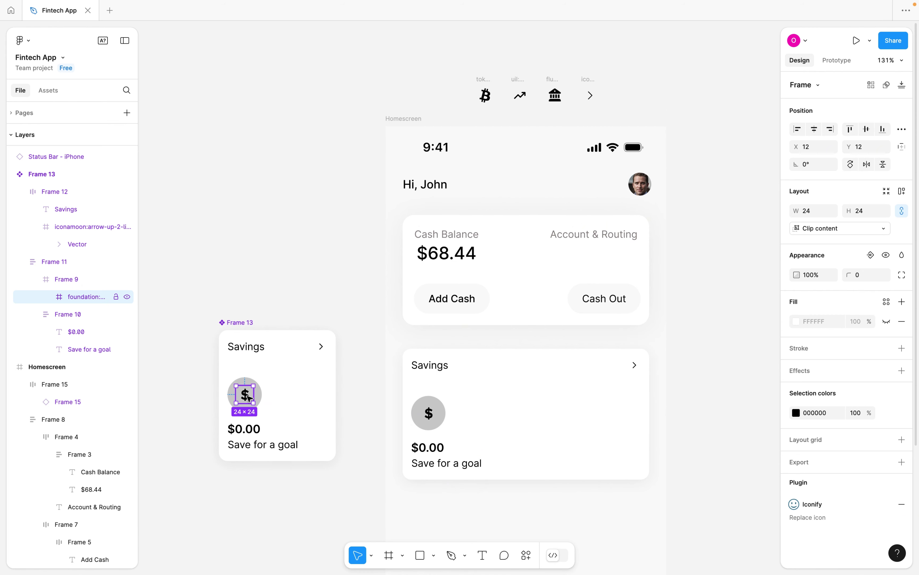
drag(246, 395, 464, 98)
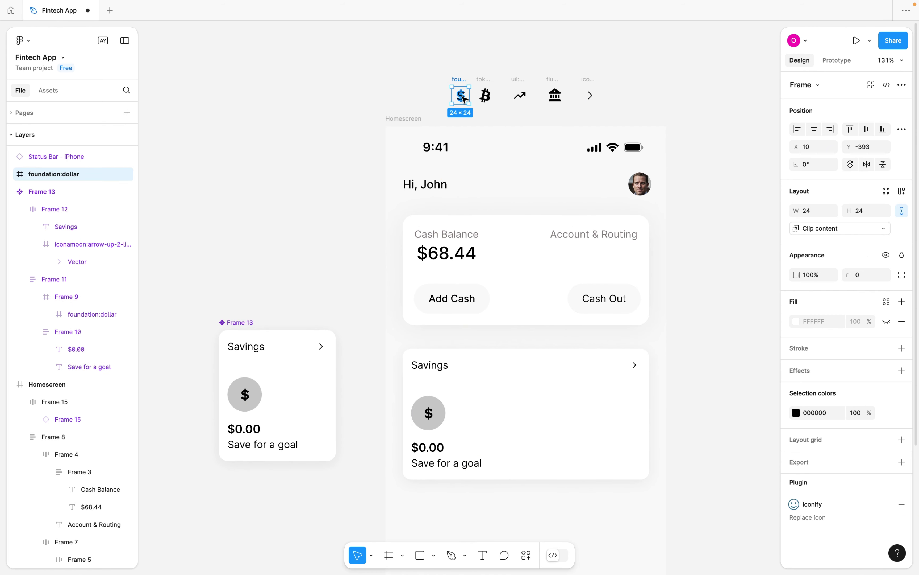
Turn the five icons above the home screen into separate components with Create multiple components.
scroll(464, 97, up, 5)
click(541, 98)
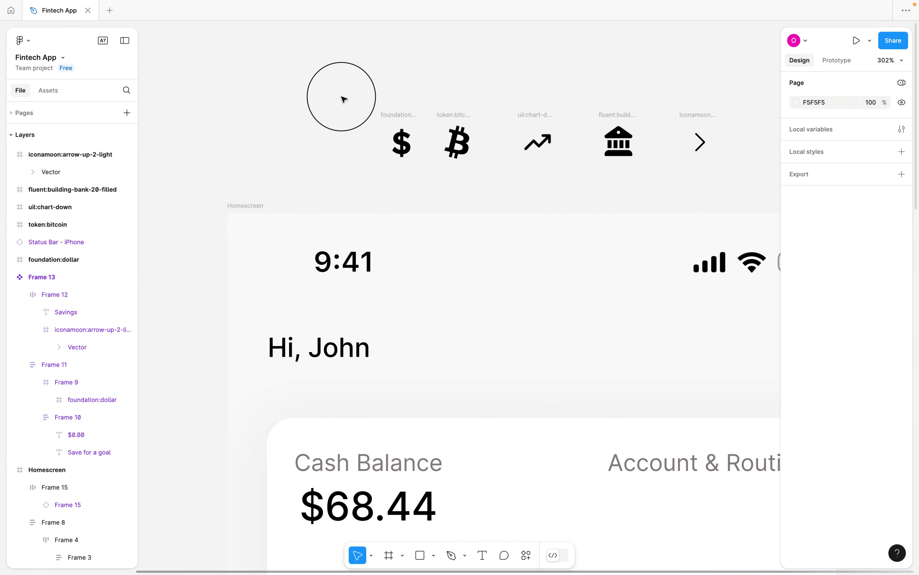
drag(343, 99, 750, 194)
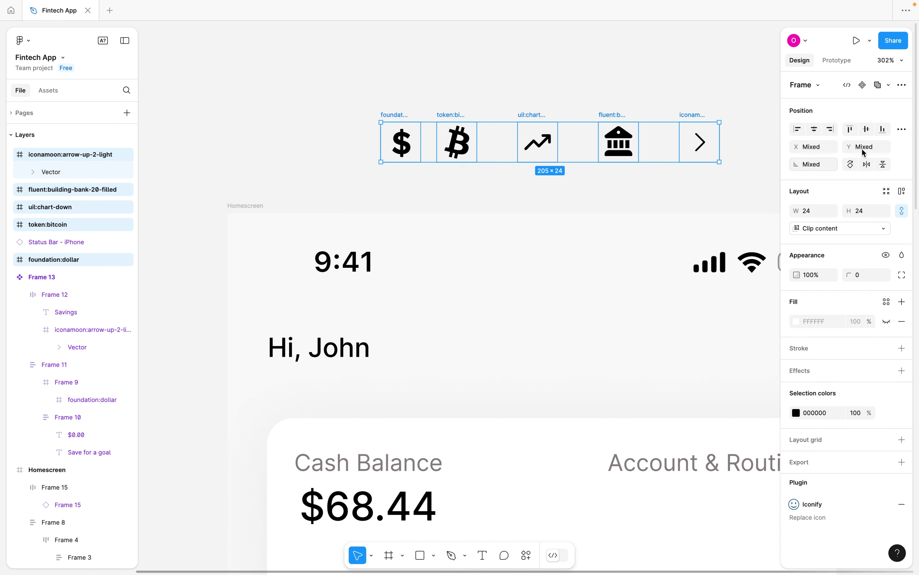
click(902, 85)
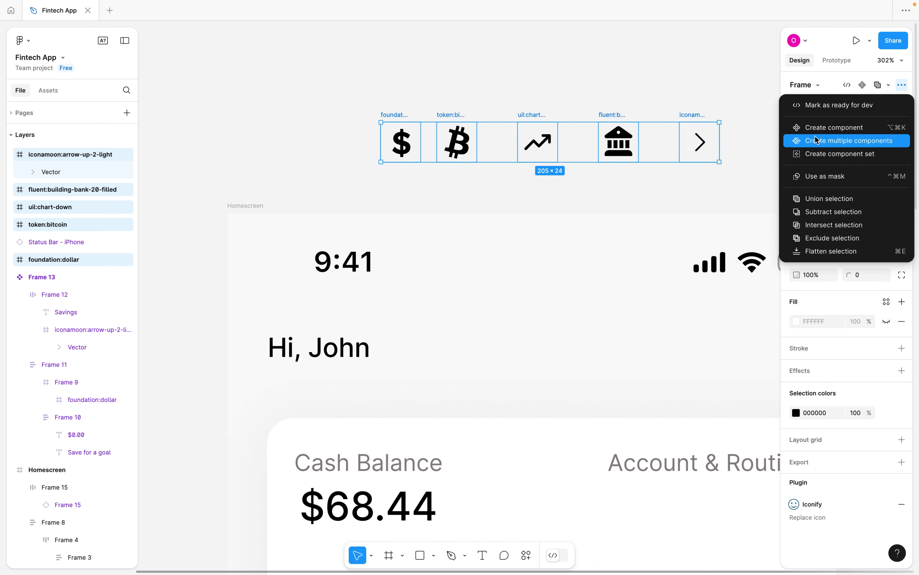
click(853, 142)
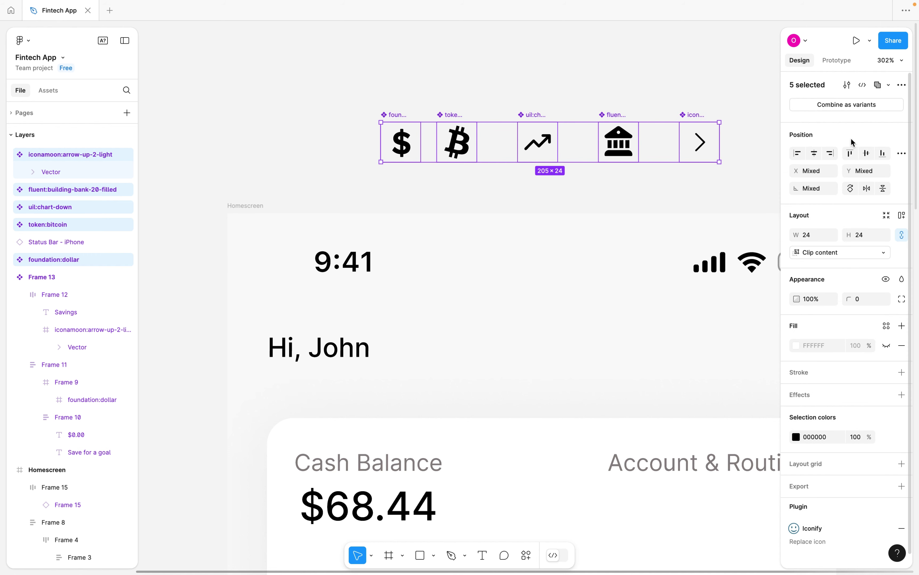
scroll(642, 166, down, 5)
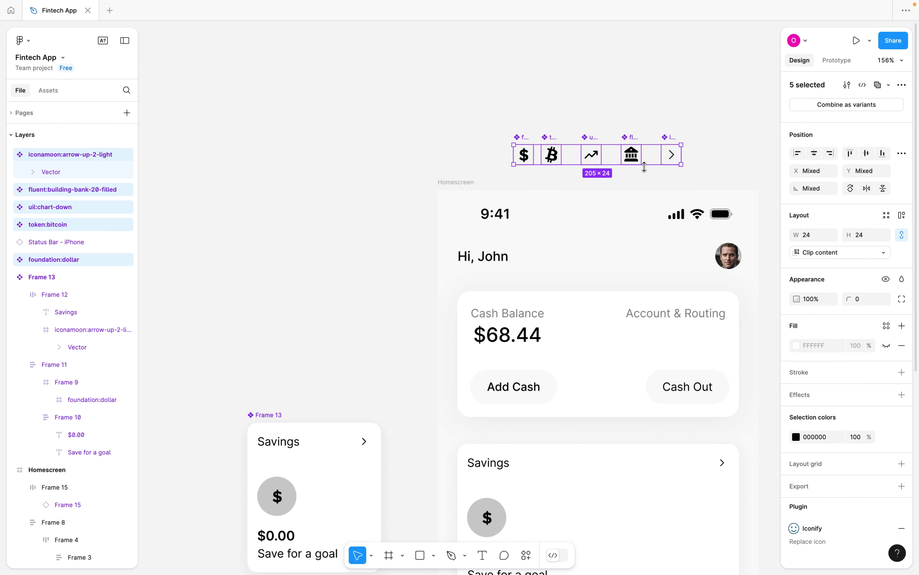
Replace the dollar icon inside the main savings card with an instance of the foundation:dollar component from the icon row.
click(505, 133)
click(522, 140)
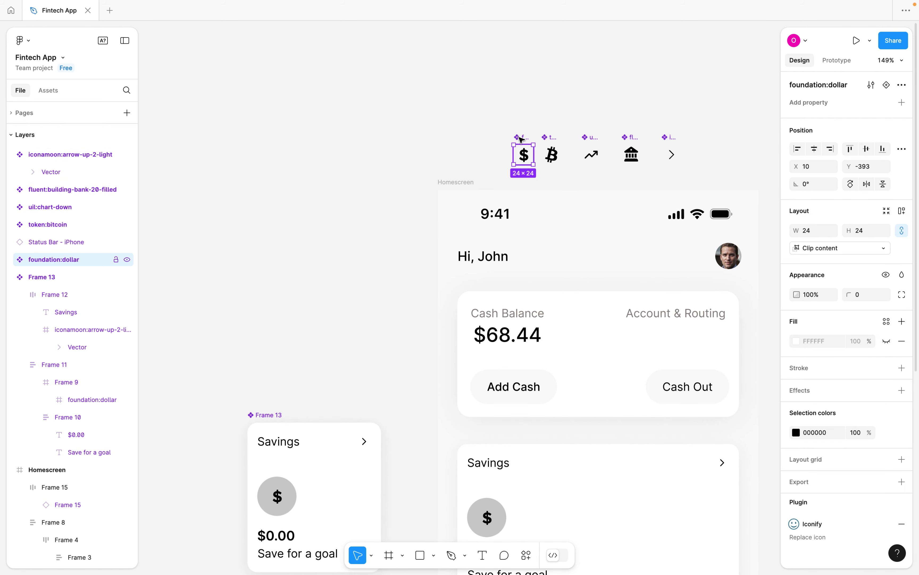
scroll(467, 243, down, 5)
scroll(468, 243, left, 3)
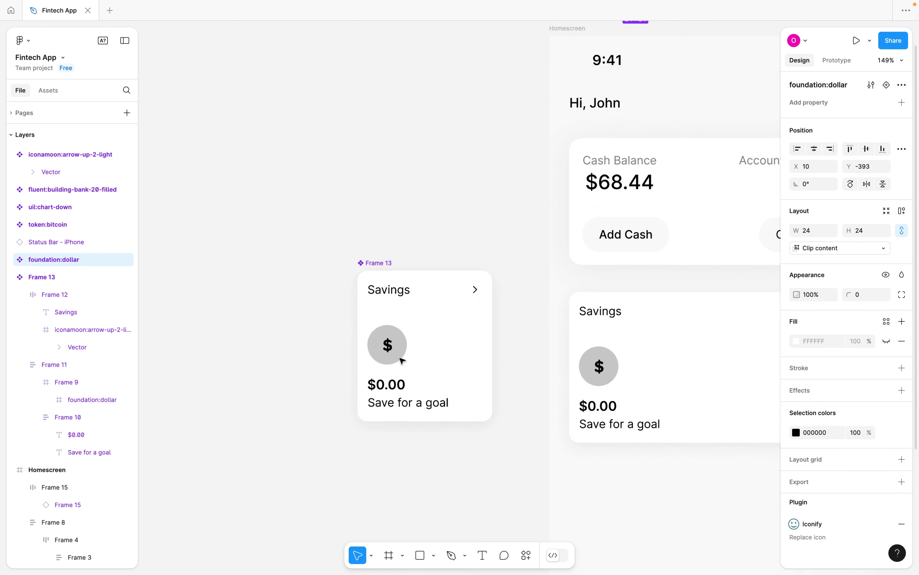
scroll(402, 360, up, 5)
click(380, 334)
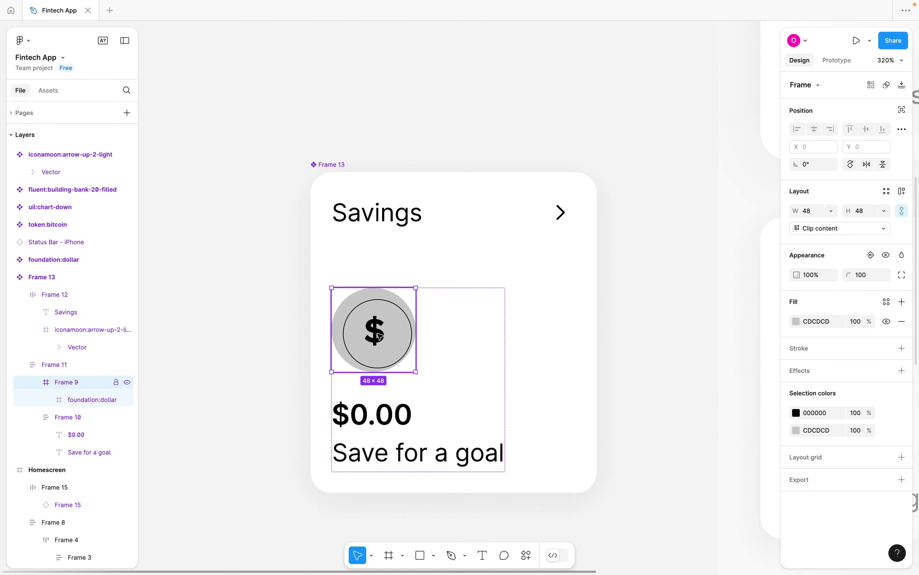
click(380, 334)
right_click(379, 337)
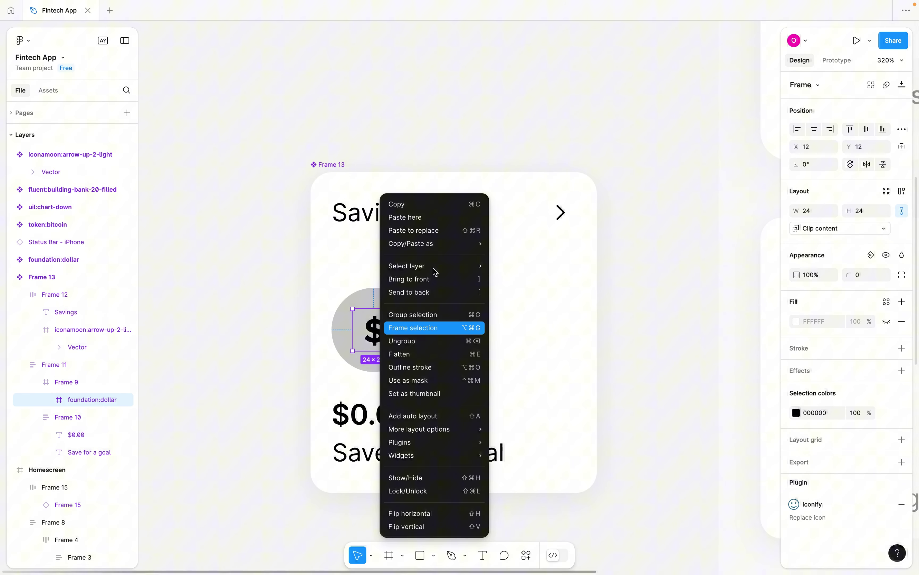
click(433, 233)
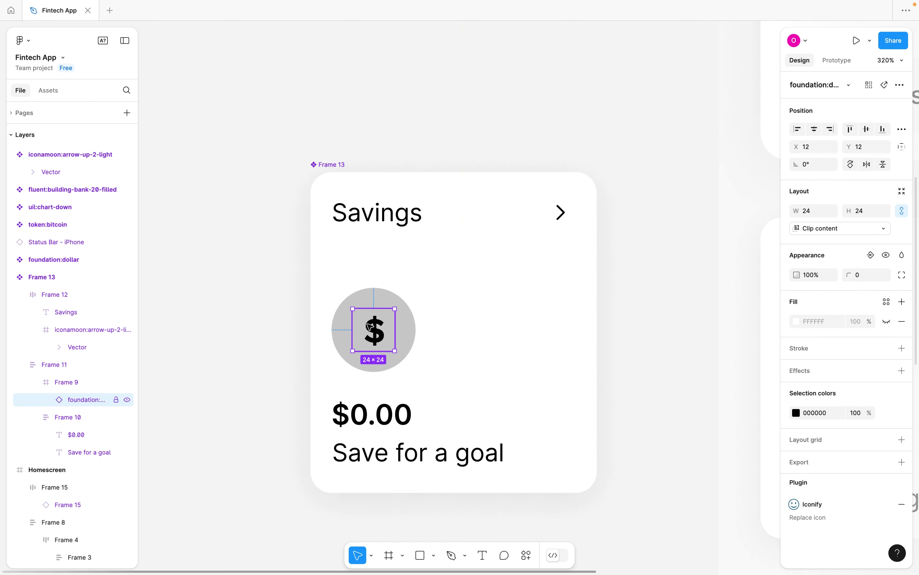
Start an instance swap property for the dollar icon in the main card and name it Card Icon.
scroll(370, 326, down, 3)
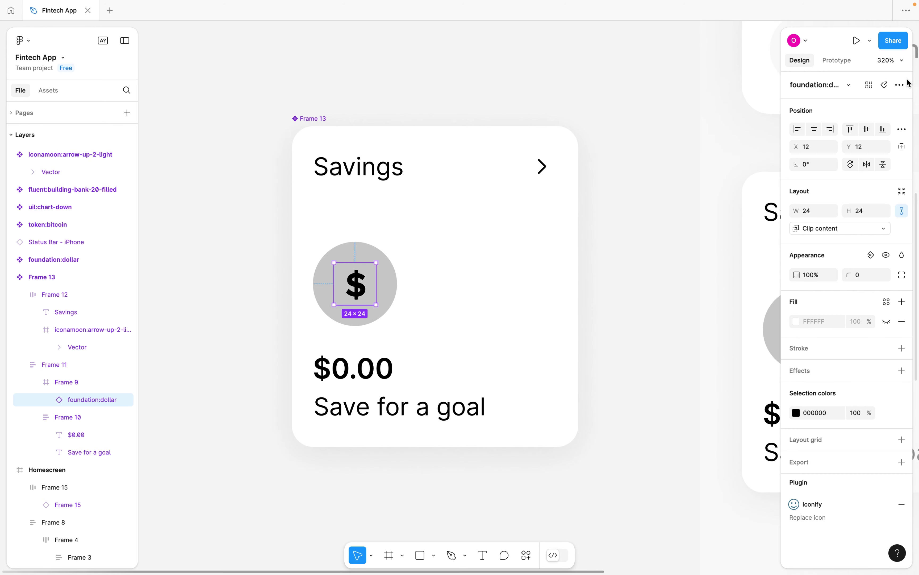
click(901, 85)
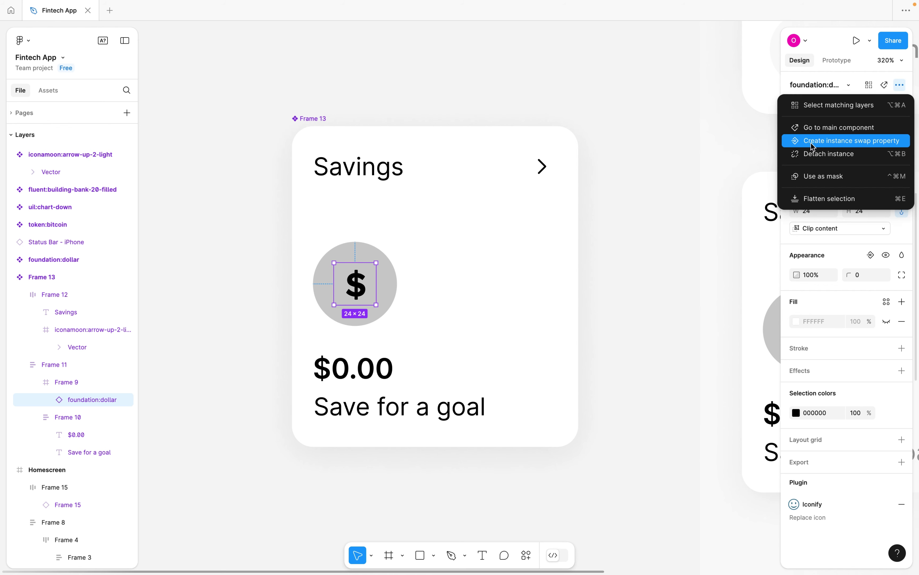
click(827, 141)
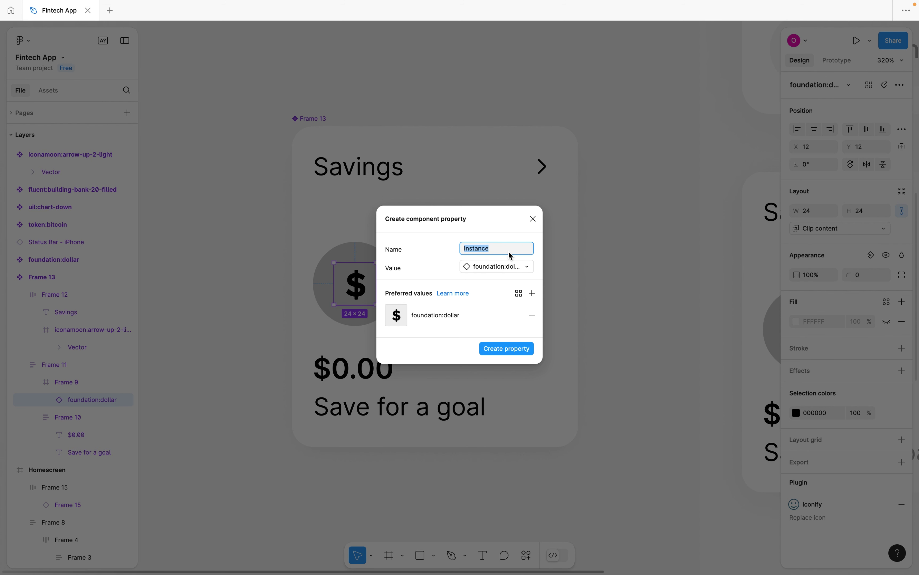
text(Card Icon)
Add the building-bank, arrow, bitcoin and chart-down icon components as preferred values and create the Card Icon property.
click(532, 293)
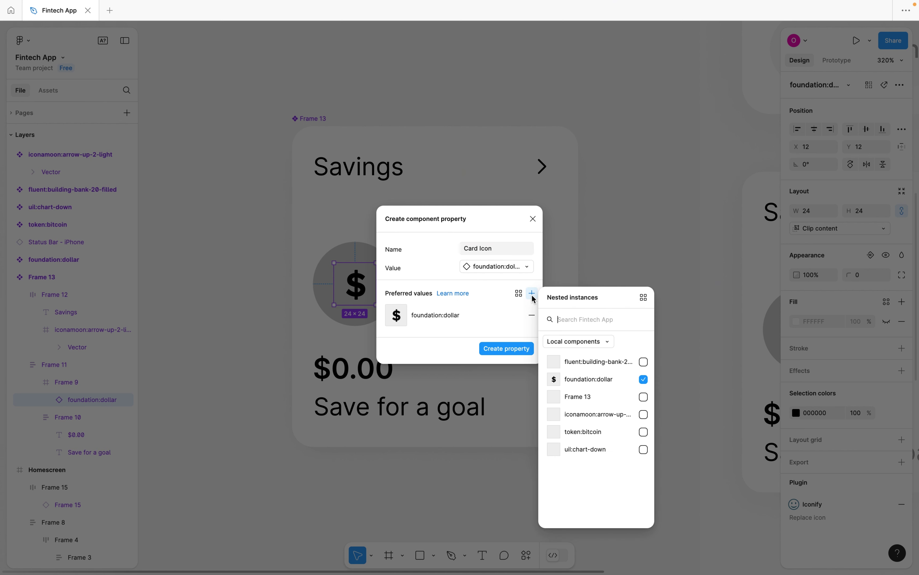
click(644, 362)
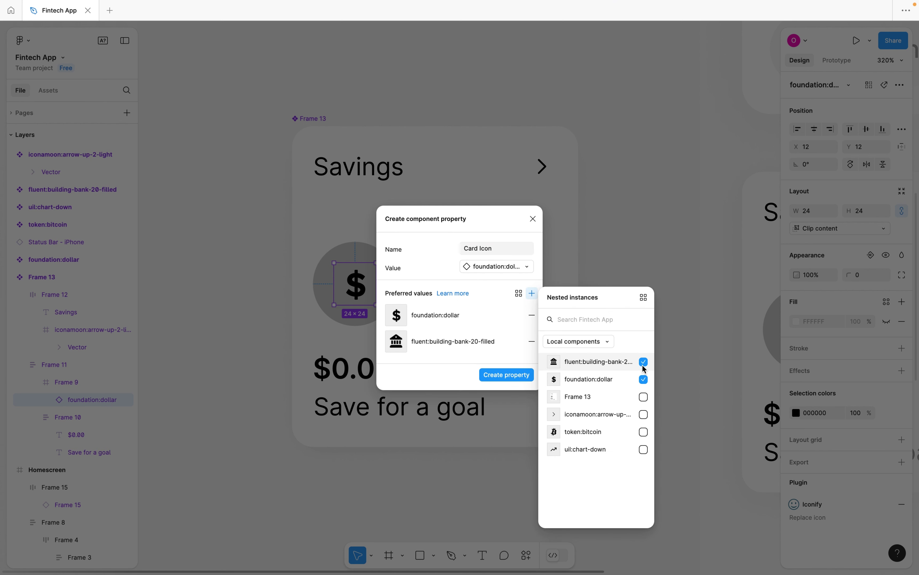
click(644, 414)
click(643, 432)
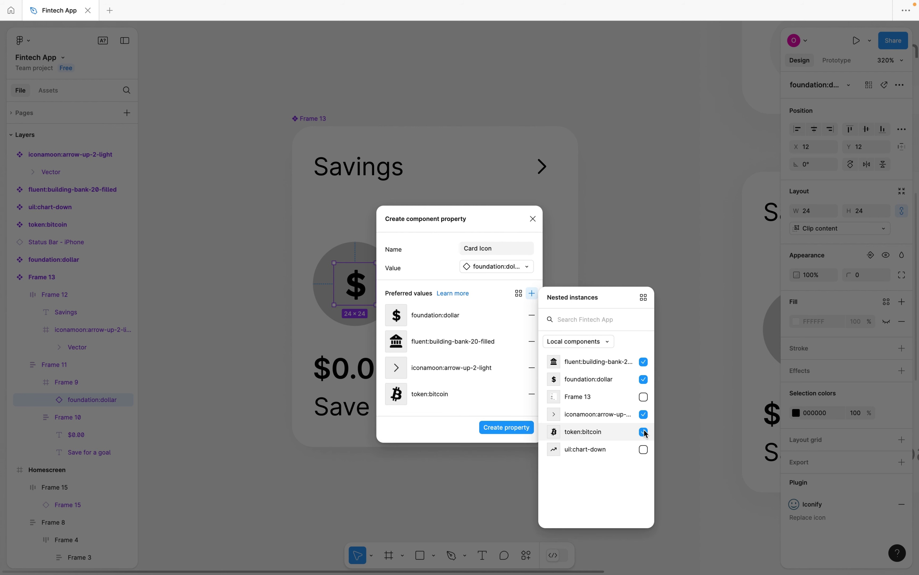
click(643, 448)
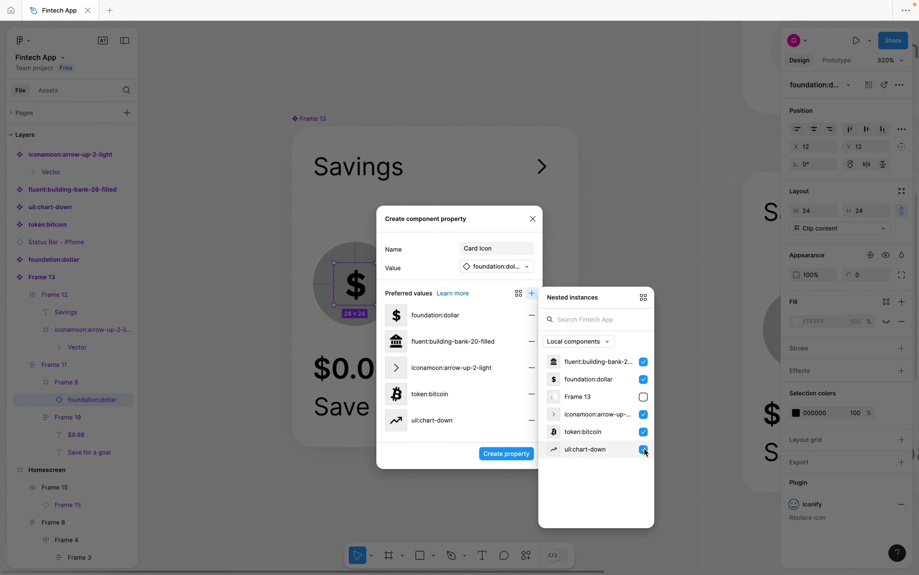
click(435, 465)
click(500, 454)
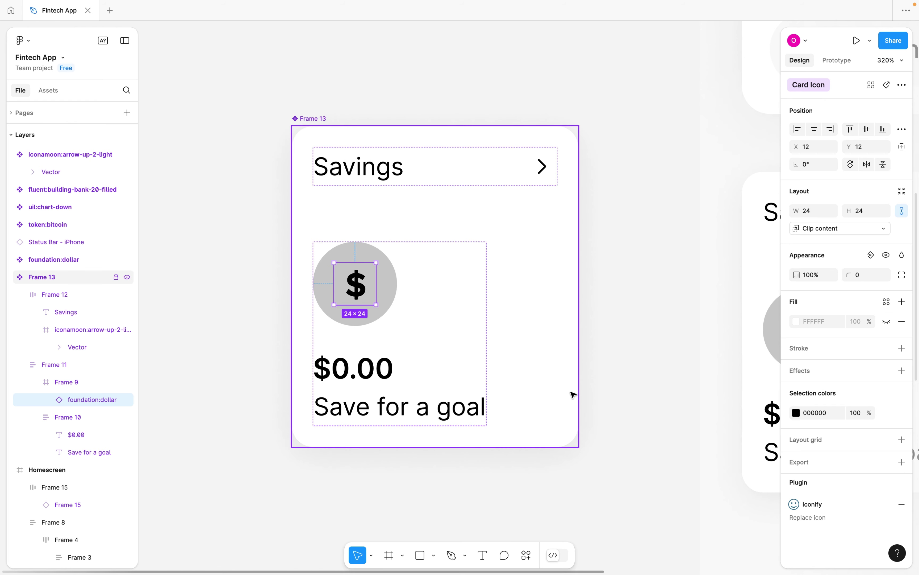
Create a visibility property named Show Value, with the value False, for the $0.00 text in the main savings card.
click(538, 376)
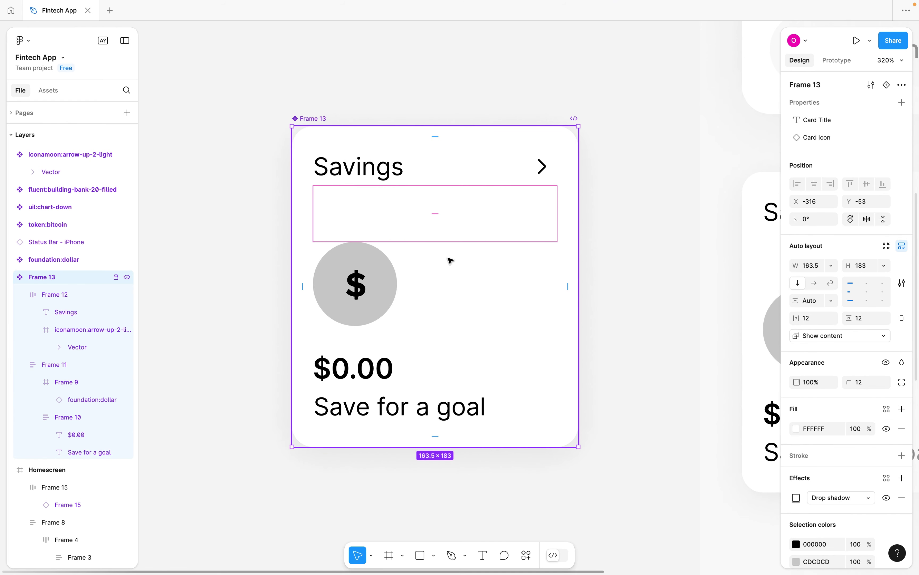
click(355, 166)
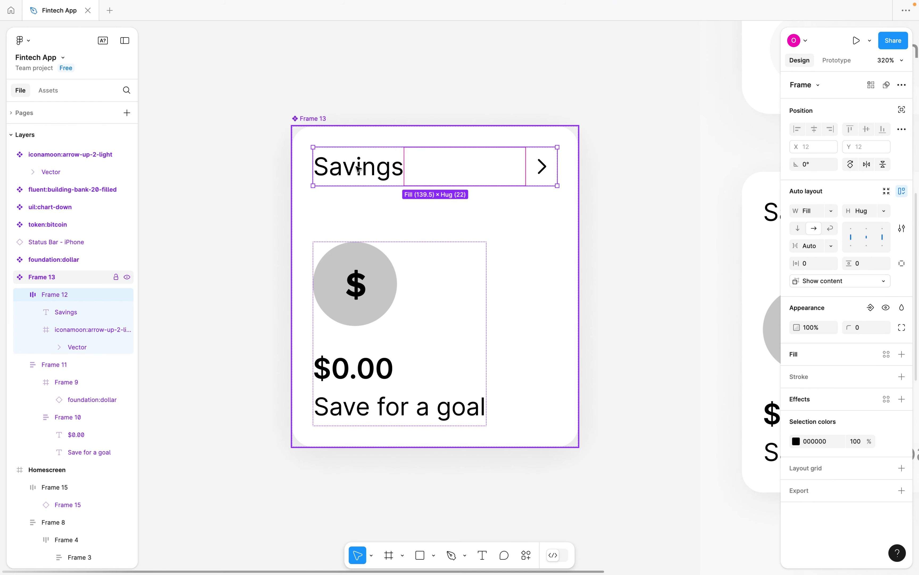
click(356, 166)
click(354, 295)
click(348, 381)
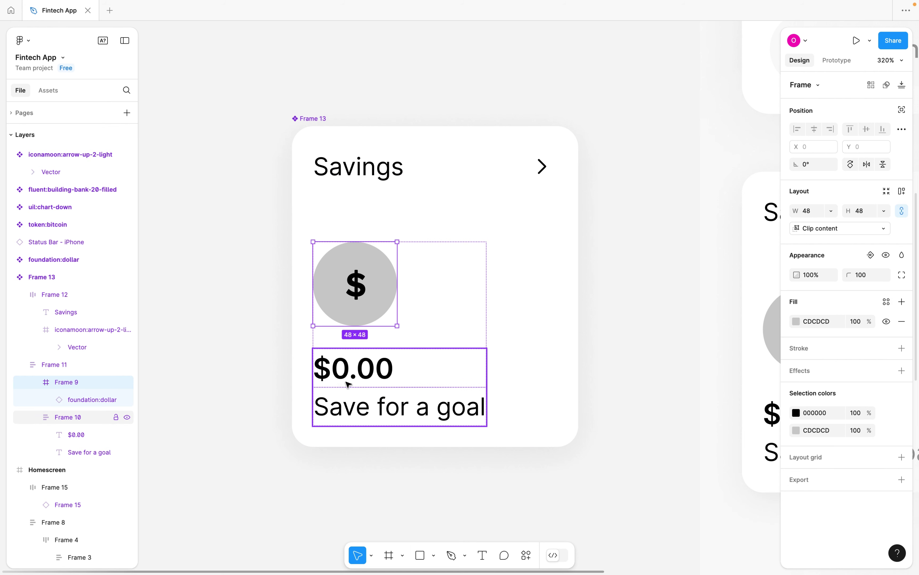
click(339, 378)
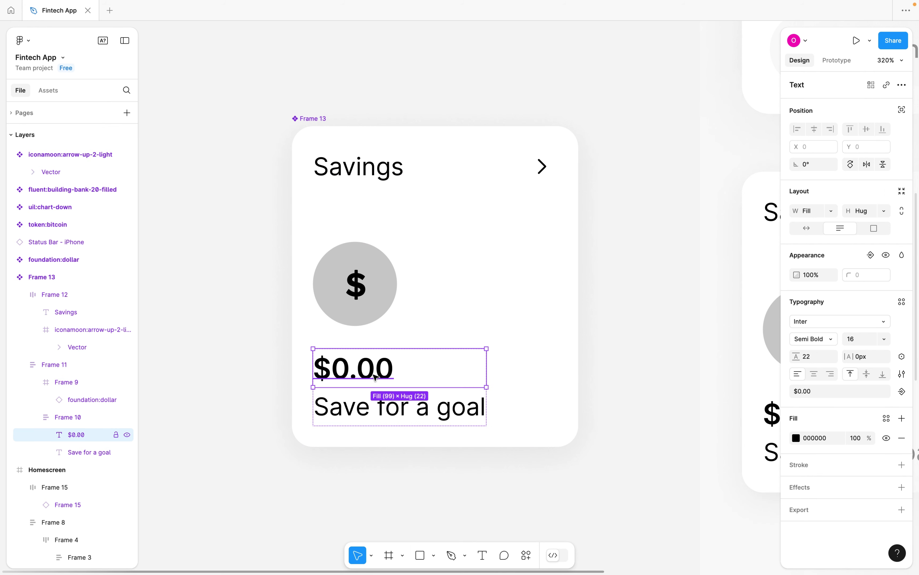
scroll(376, 377, down, 2)
scroll(375, 377, right, 2)
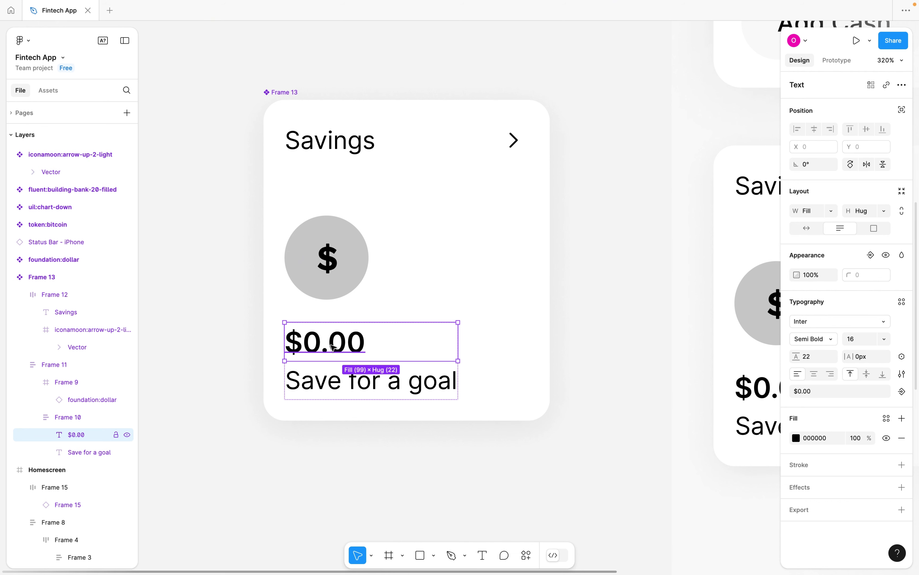
click(871, 255)
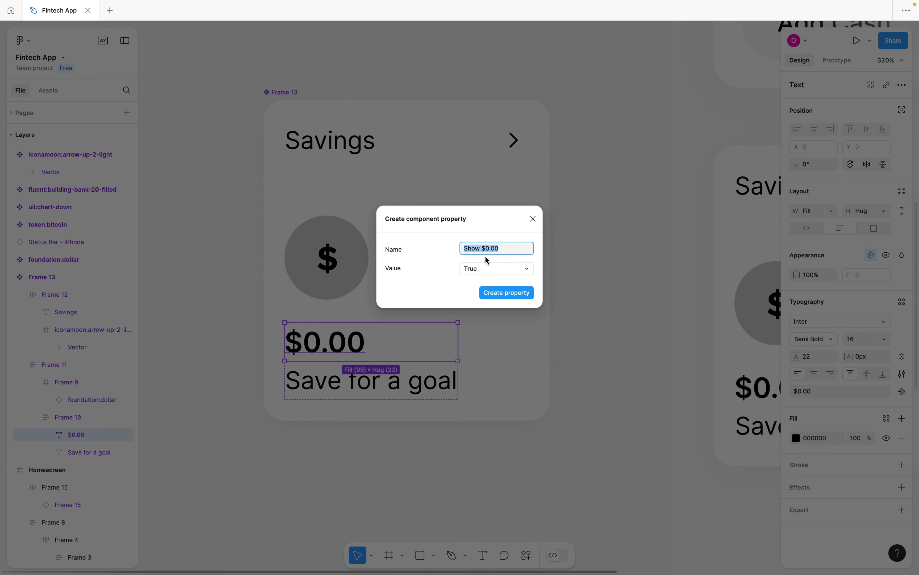
click(500, 249)
drag(501, 248, 483, 253)
text(Value)
click(477, 269)
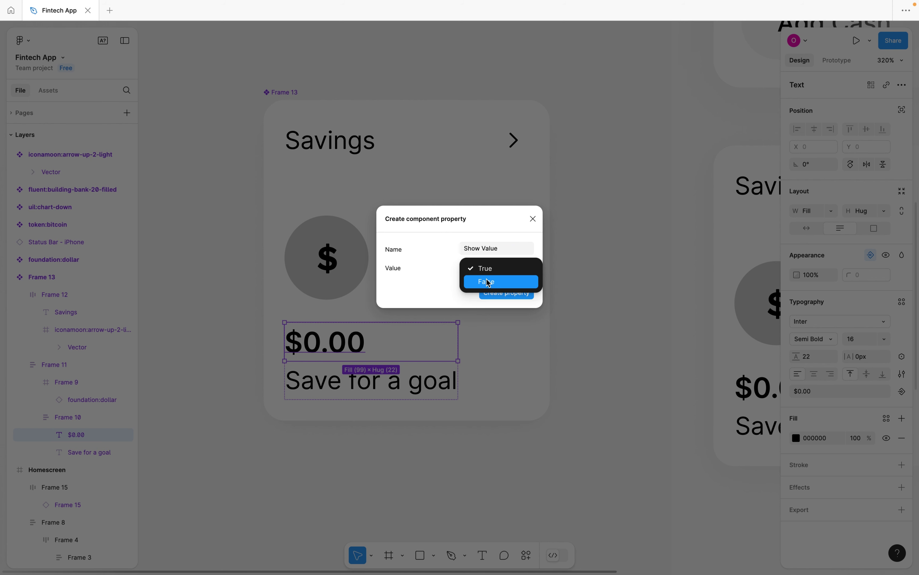
click(489, 282)
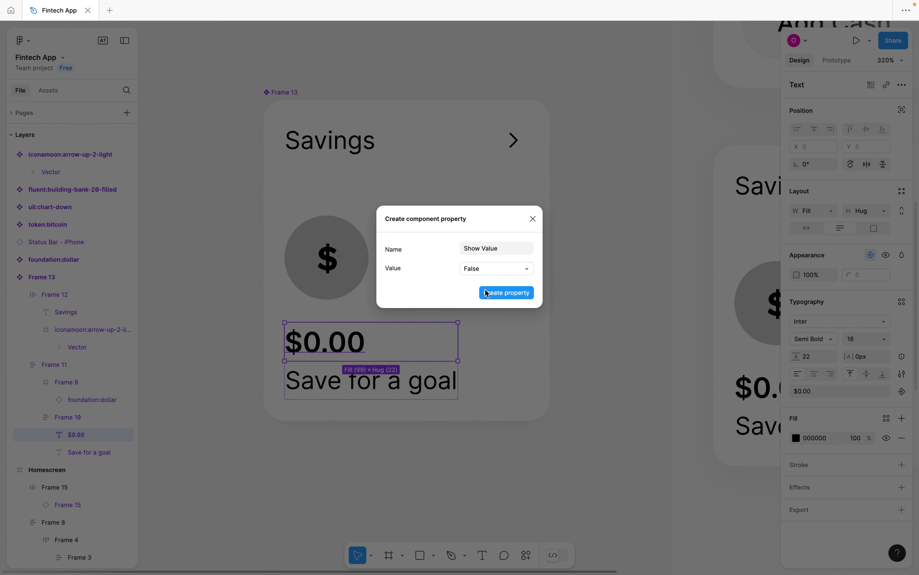
click(497, 293)
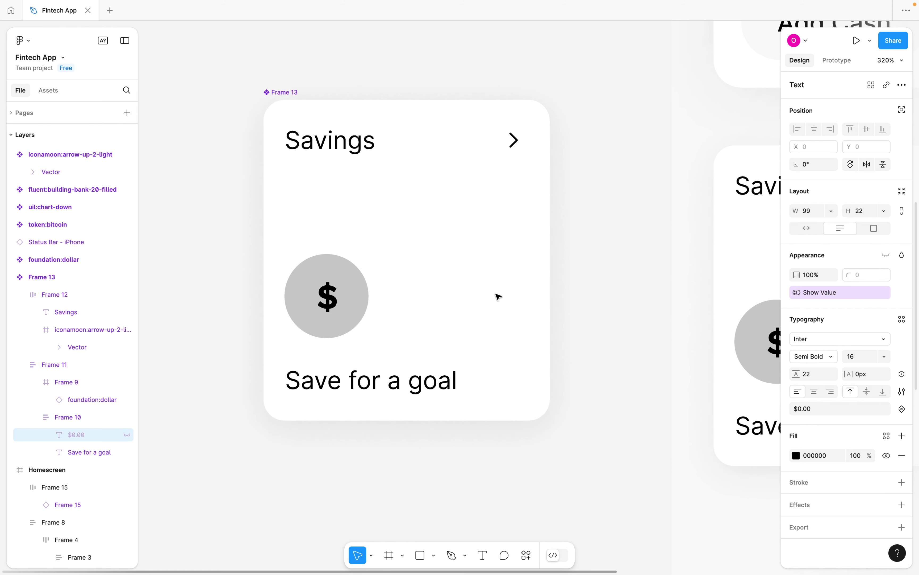
Place a second instance of the main savings card in the home screen's card row, beside the existing one.
scroll(540, 314, down, 3)
scroll(540, 314, down, 6)
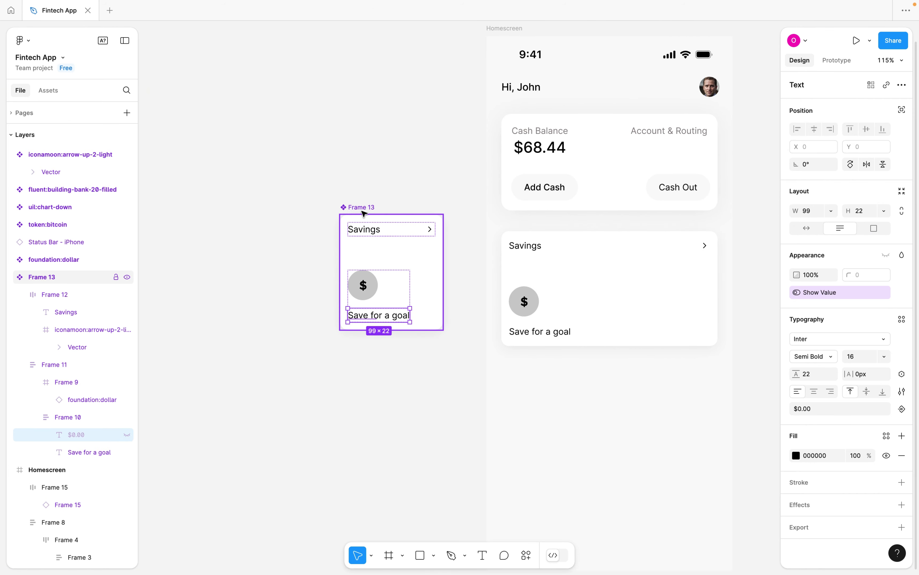
click(363, 214)
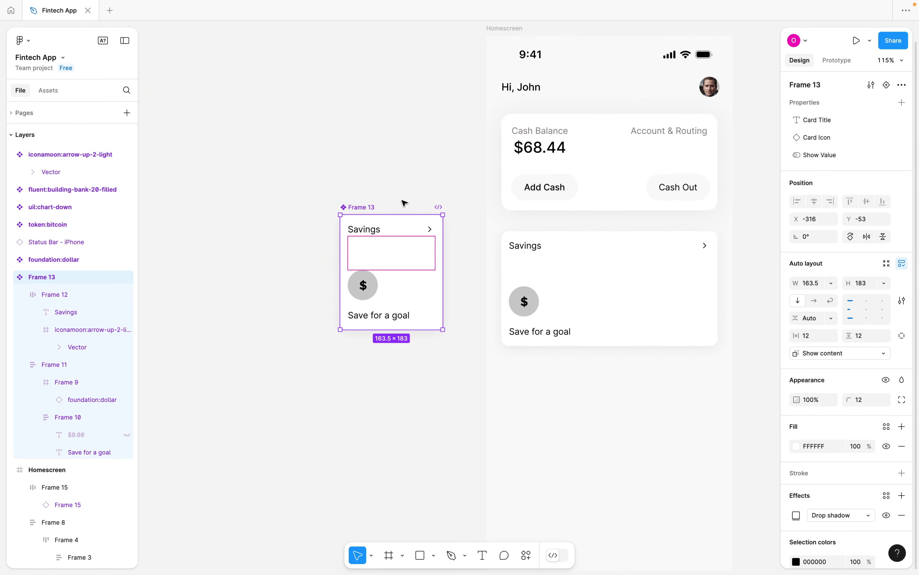
click(562, 269)
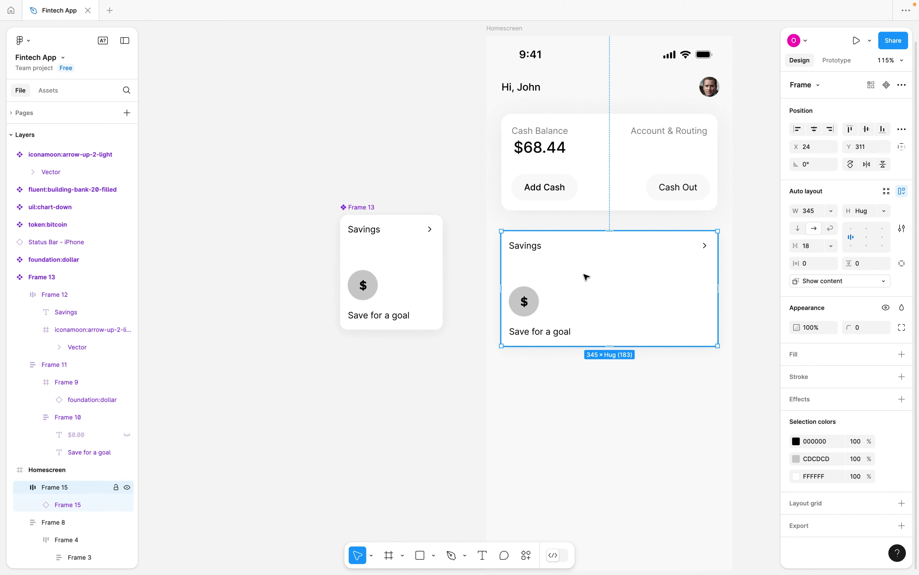
scroll(587, 277, up, 3)
key(ctrl+v)
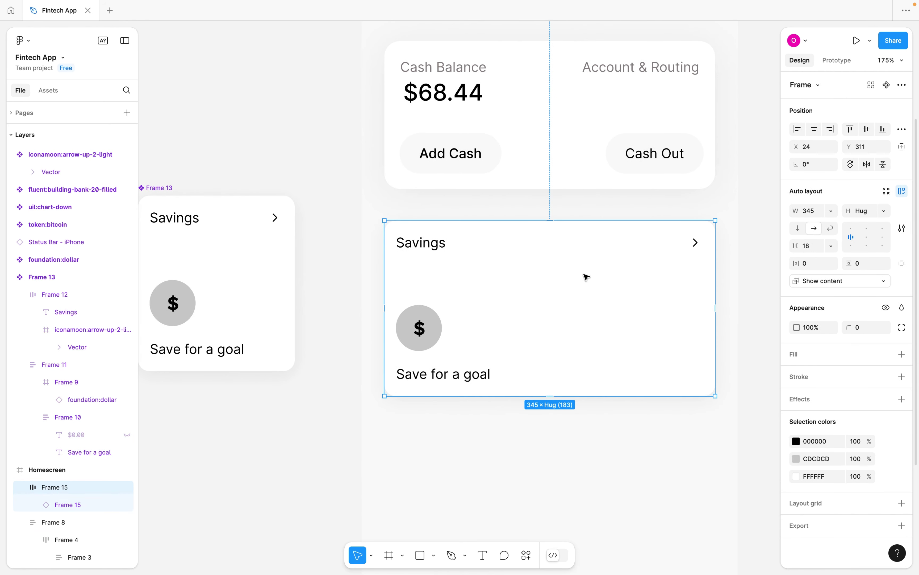
click(587, 277)
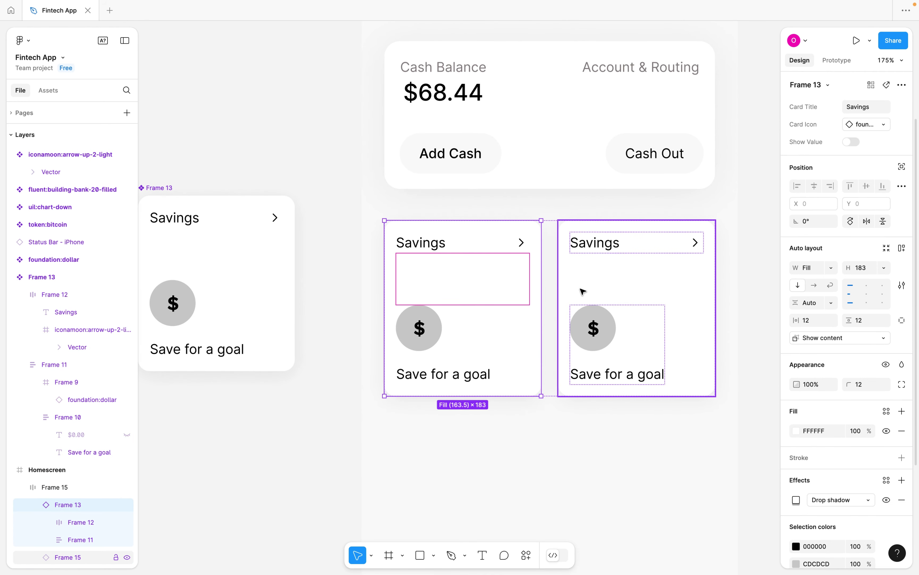
click(404, 285)
click(335, 281)
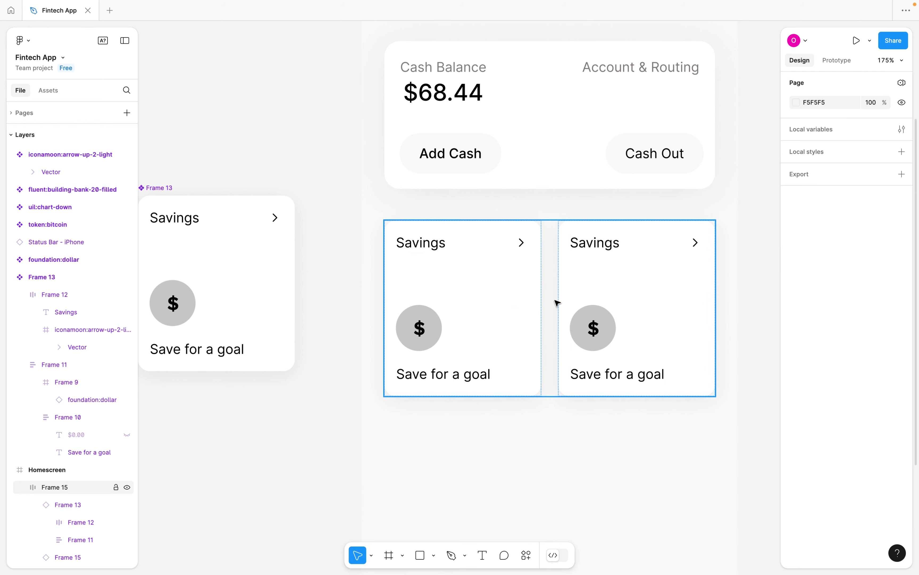
click(614, 306)
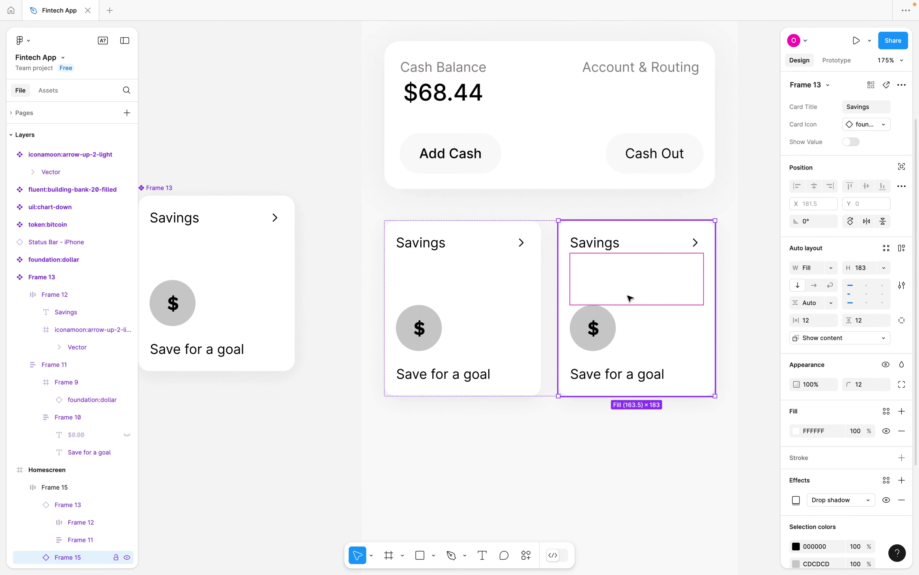
click(526, 296)
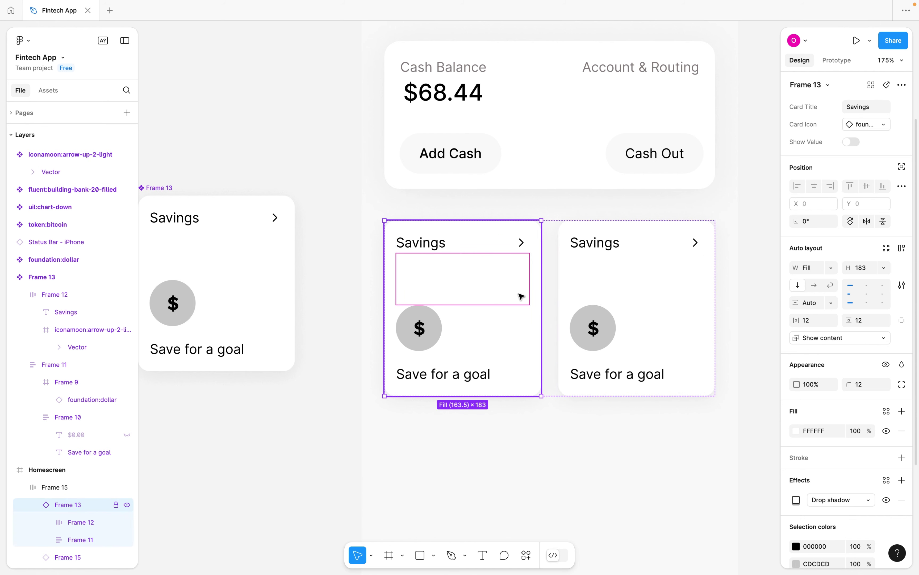
scroll(521, 296, right, 2)
scroll(521, 296, down, 2)
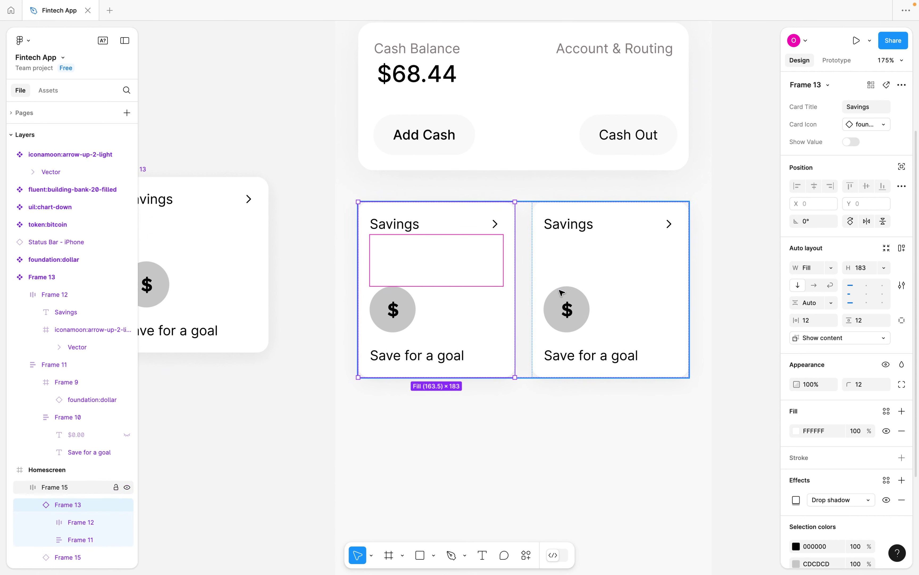
click(566, 292)
double_click(571, 225)
double_click(571, 225)
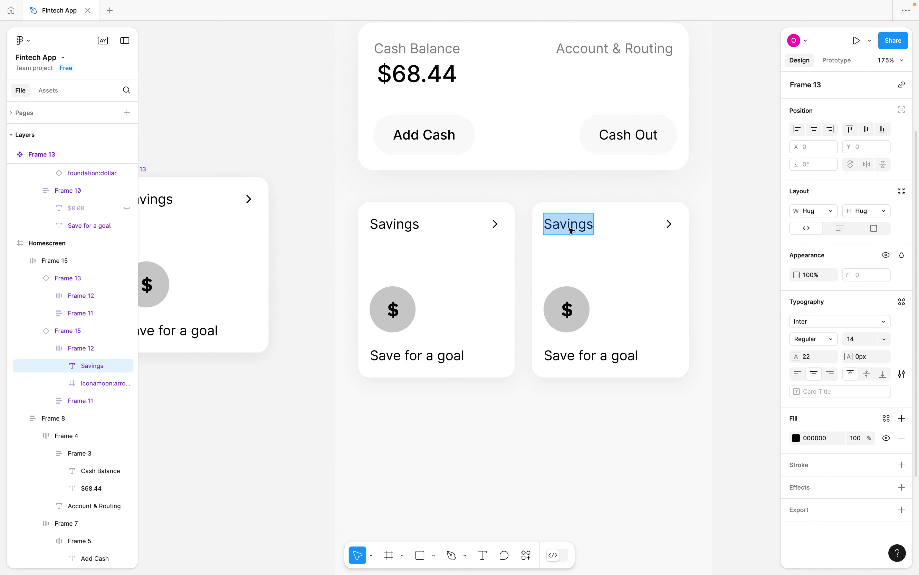
key(Escape)
key(Escape)
click(734, 250)
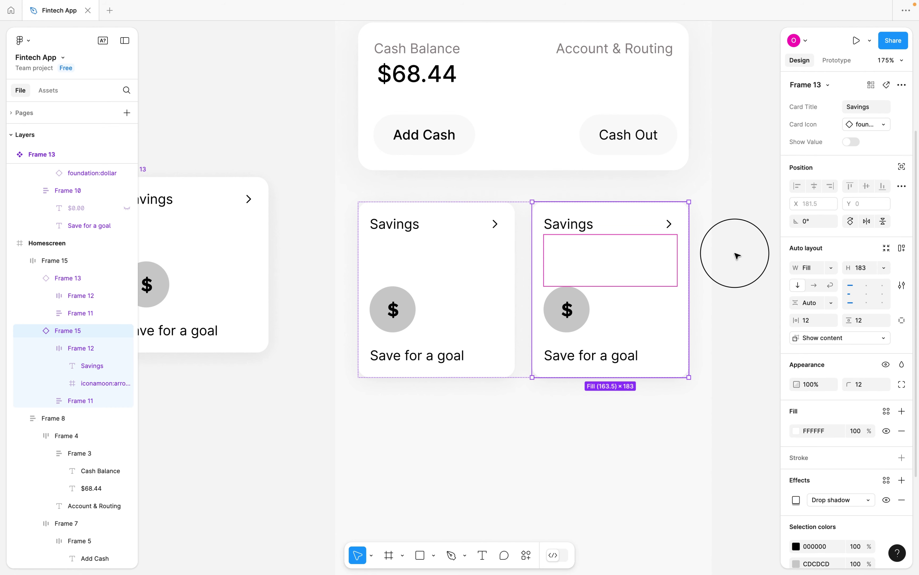
Set the Card Title of the second card in the home screen's row to Bitcoin.
click(637, 248)
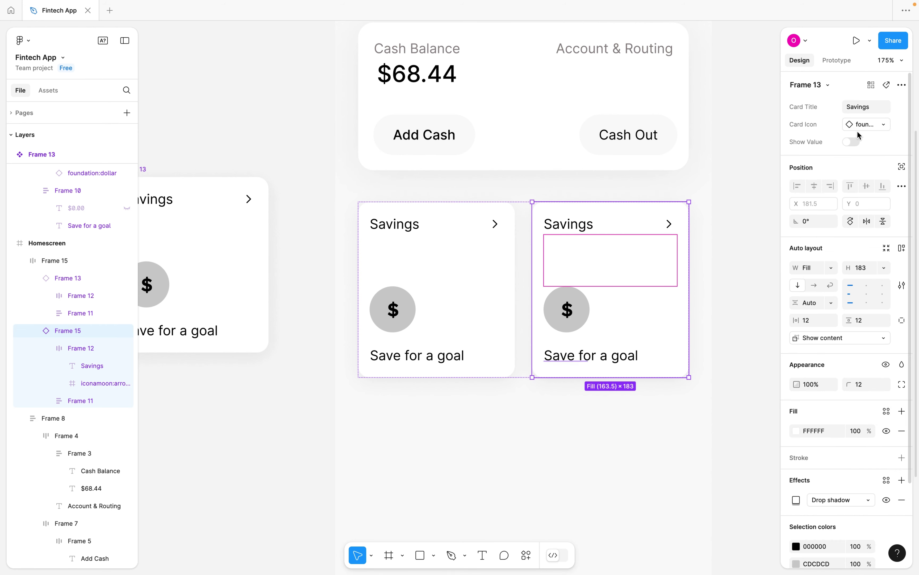
click(859, 107)
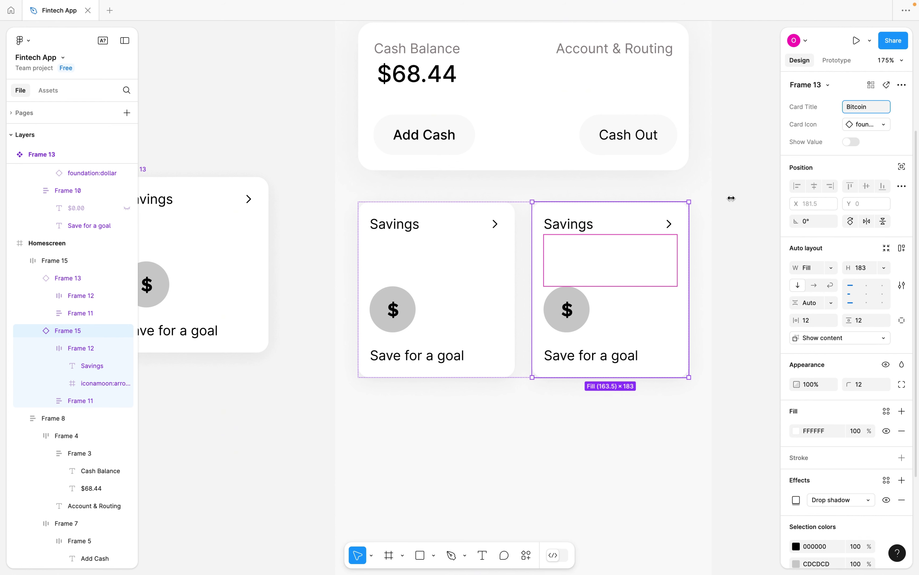
key(Return)
Swap the Bitcoin card's Card Icon to token:bitcoin.
click(575, 315)
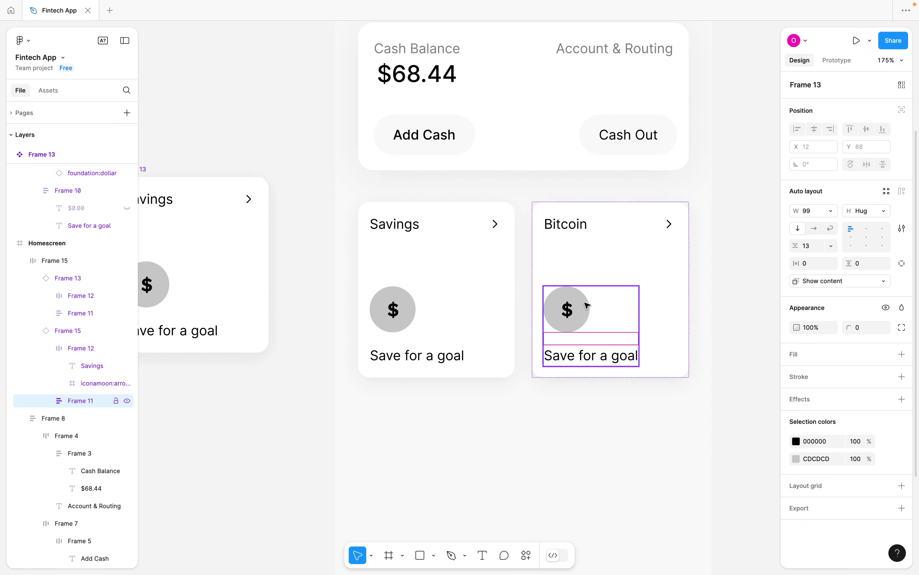
click(703, 279)
click(675, 281)
click(683, 242)
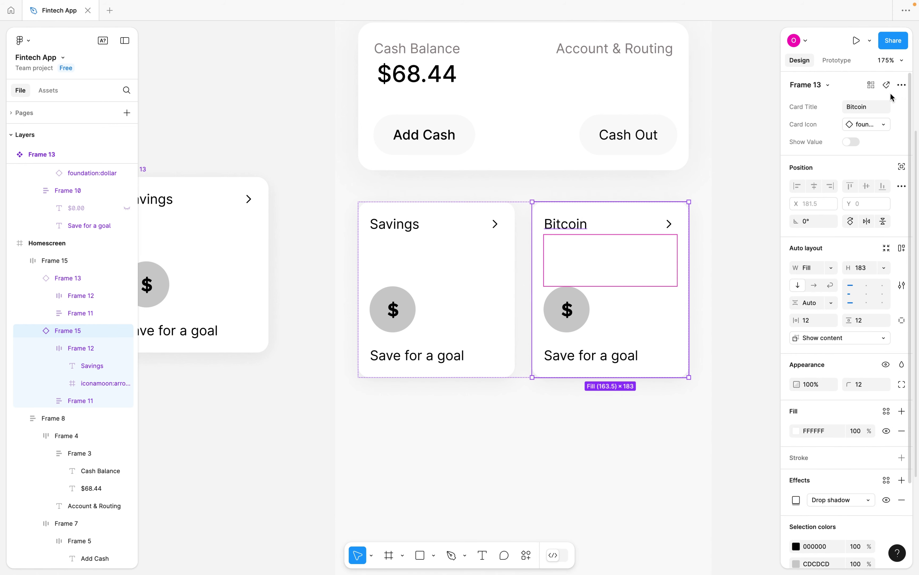
click(876, 124)
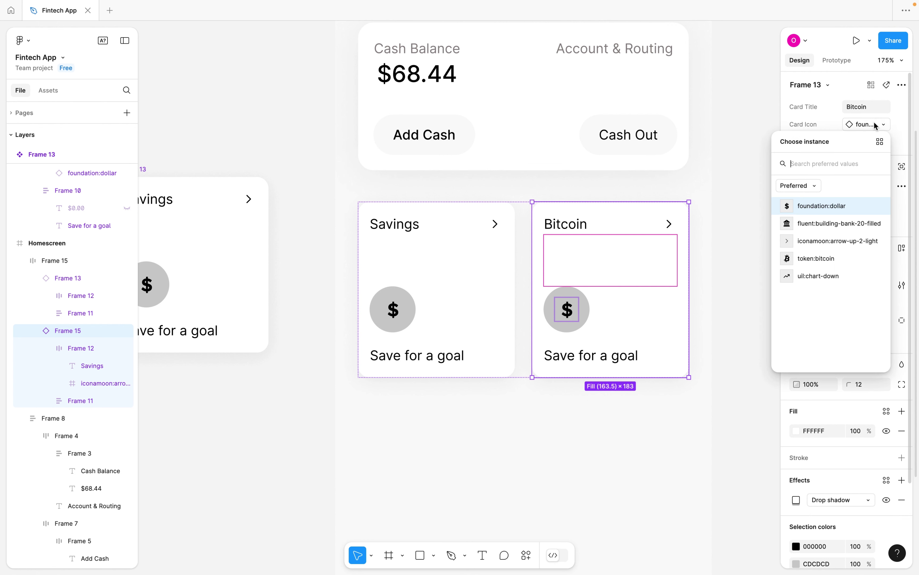
click(808, 260)
drag(740, 301, 690, 301)
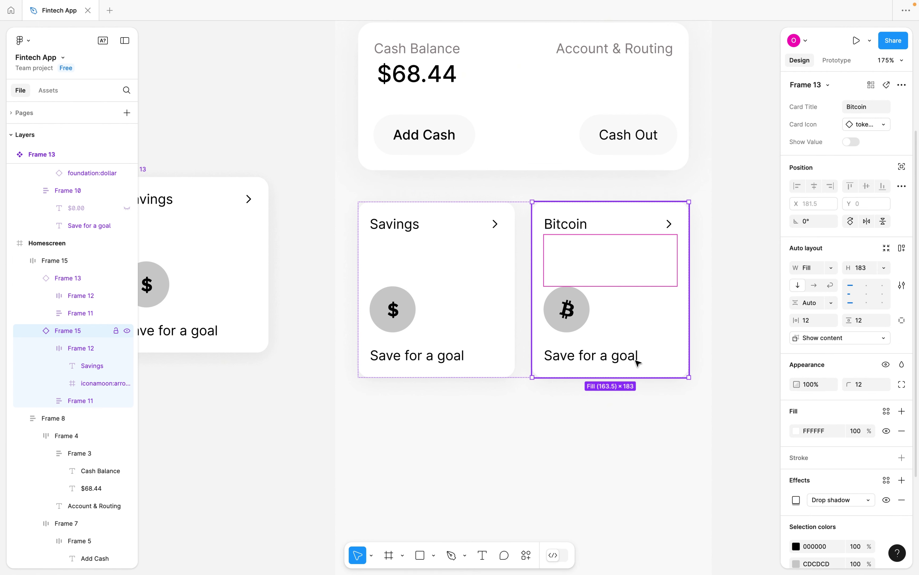
Override the "Save for a goal" text in the Bitcoin card with the dummy text "njv dfkb".
double_click(598, 363)
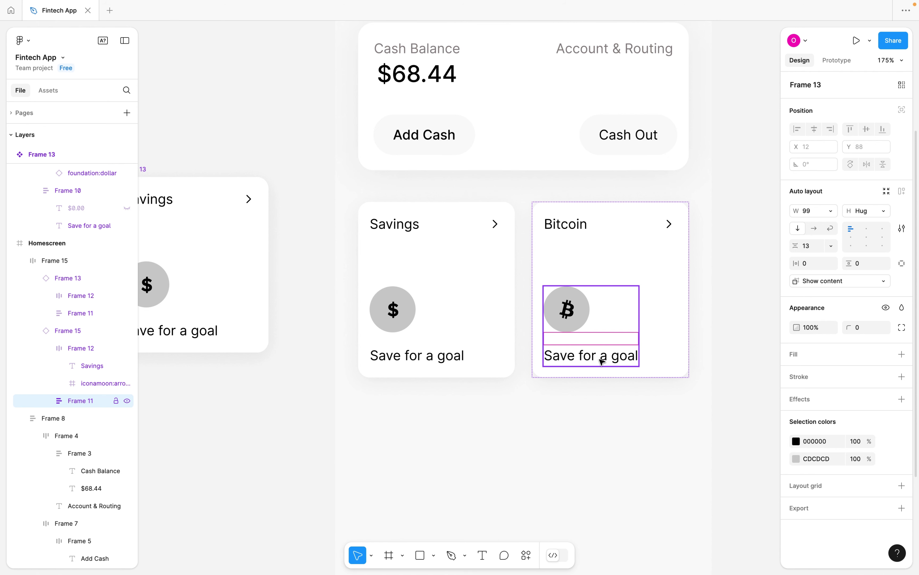
double_click(602, 361)
double_click(602, 361)
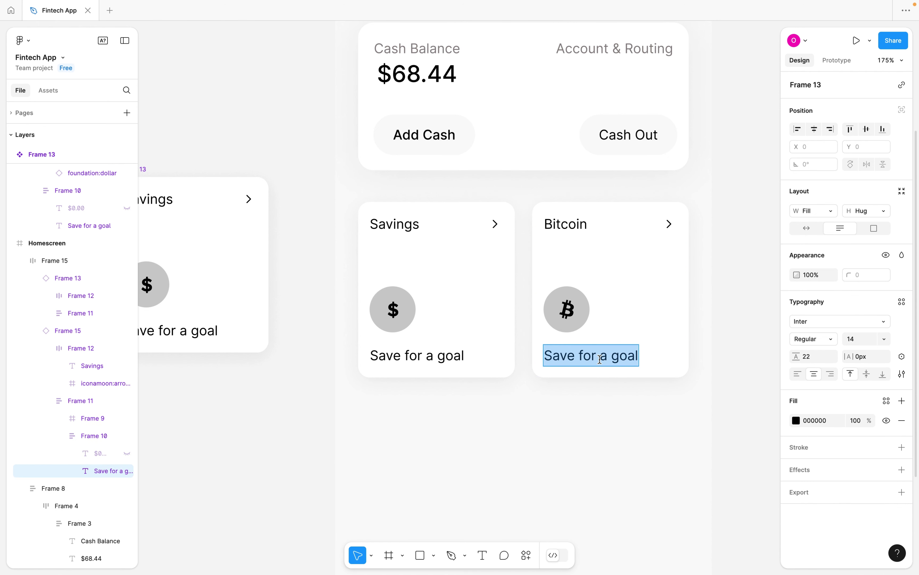
key(BackSpace)
text(knmv ,fn)
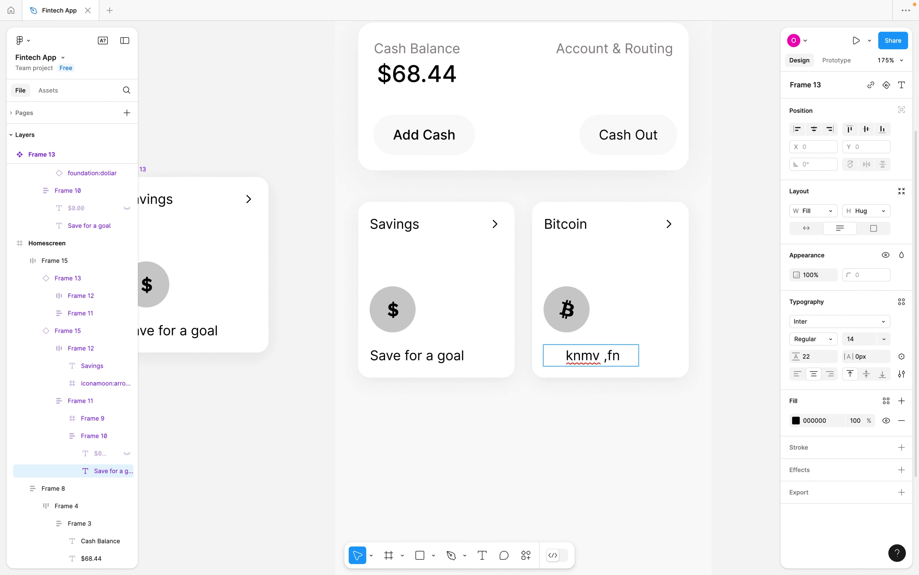
key(ctrl+z)
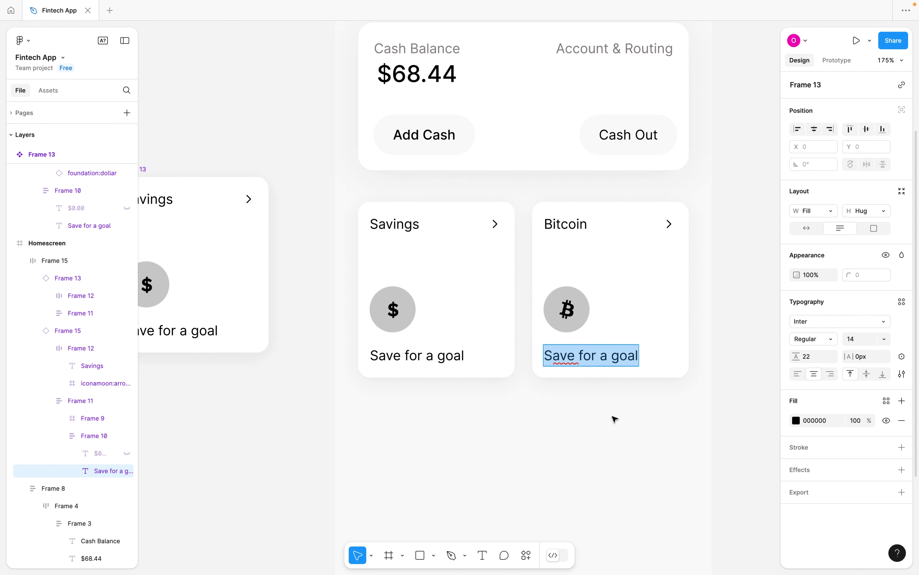
text(njv dfkb)
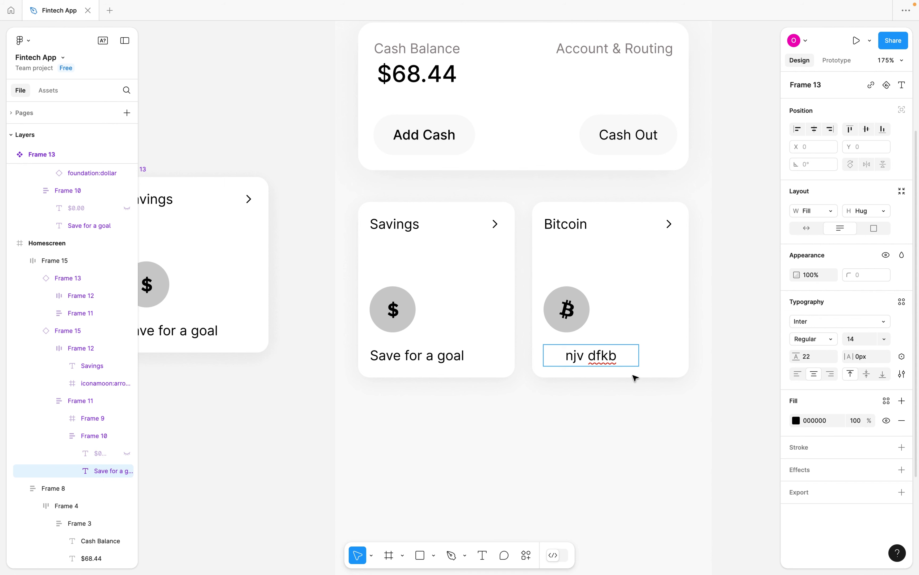
Left-align the "Save for a goal" text in the main savings card component.
scroll(596, 377, left, 5)
click(301, 323)
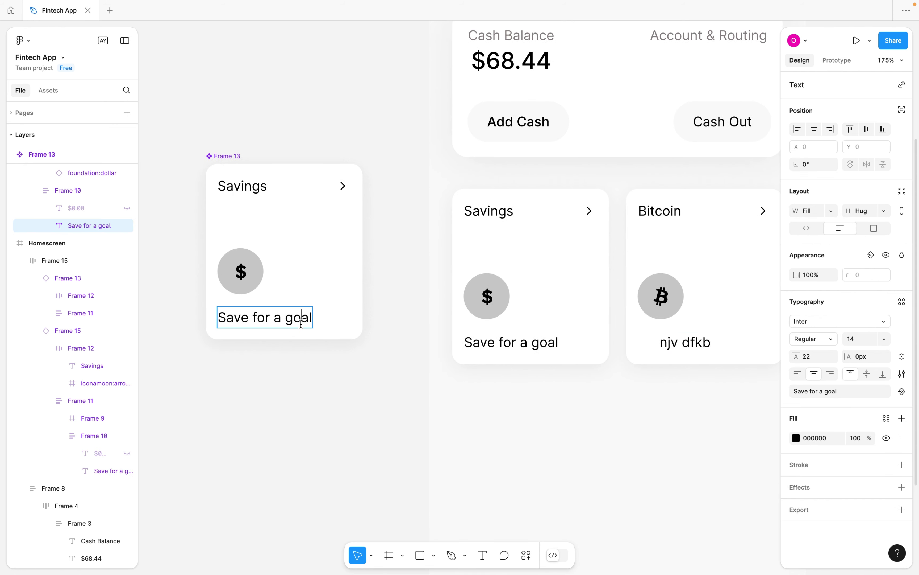
click(798, 374)
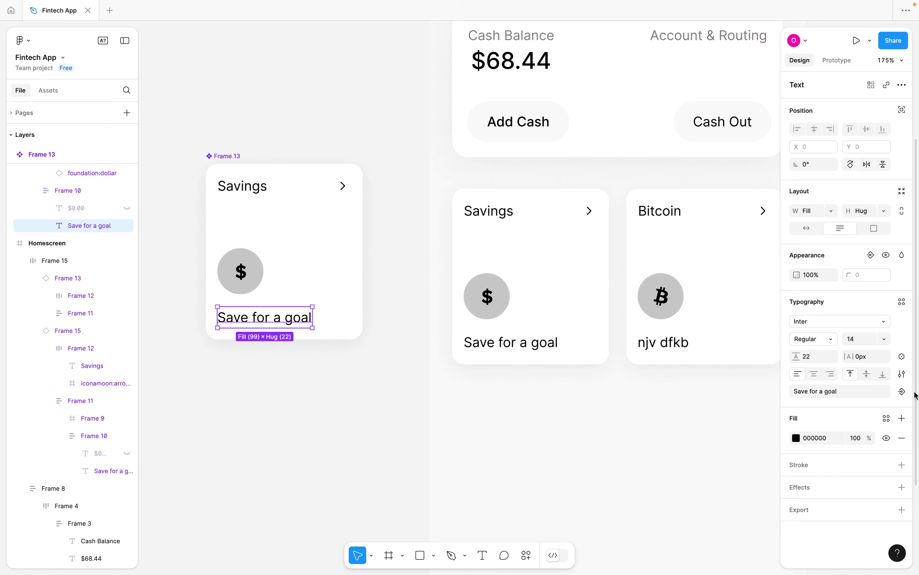
Create a text property named Text description, with the value Save for a goal, for the main card's description text.
click(903, 391)
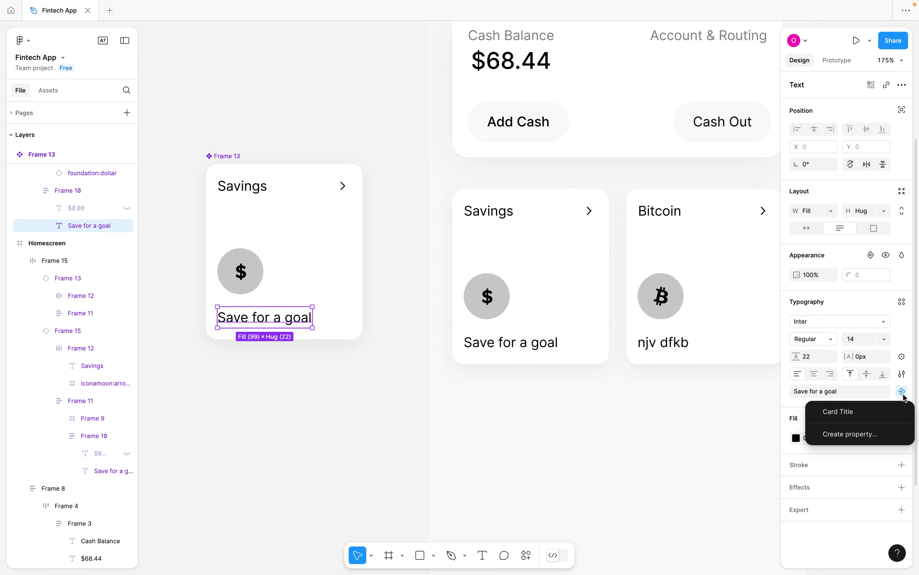
click(861, 435)
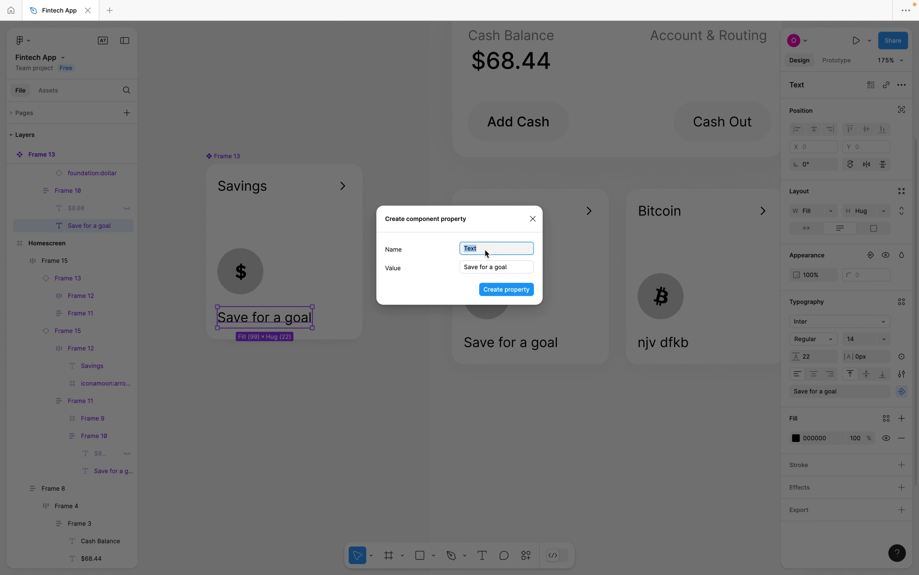
key(Right)
click(507, 290)
click(357, 322)
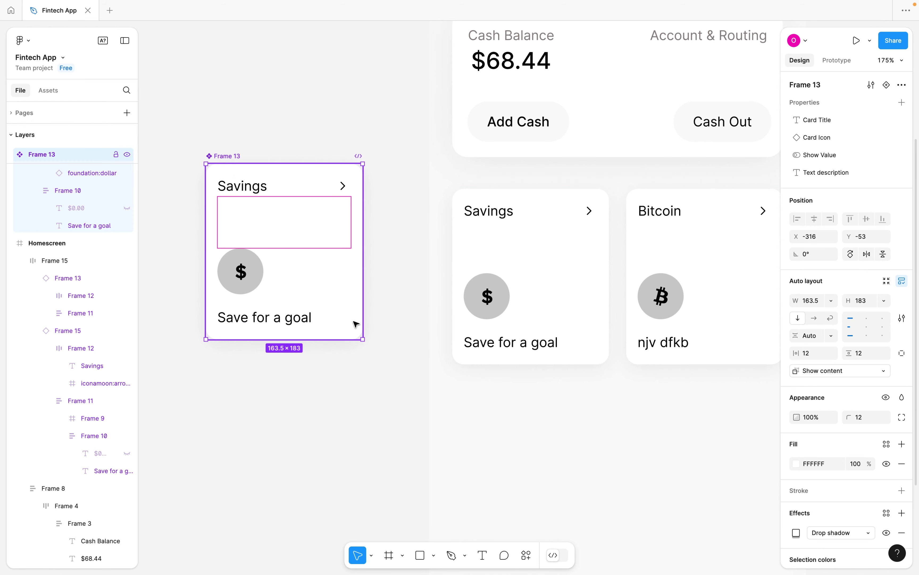
Set the Bitcoin card's Text description to "0.70% today".
click(680, 330)
click(680, 330)
scroll(682, 329, right, 4)
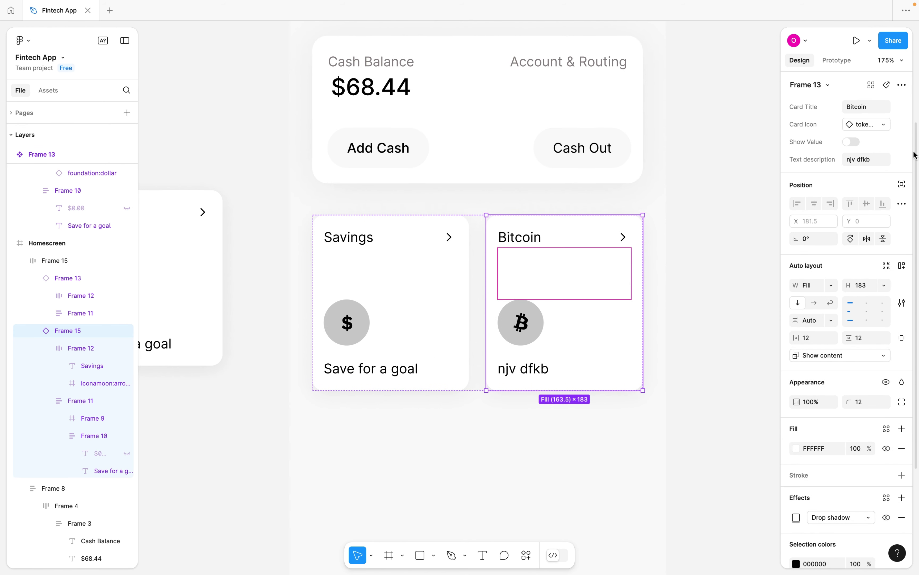
click(874, 160)
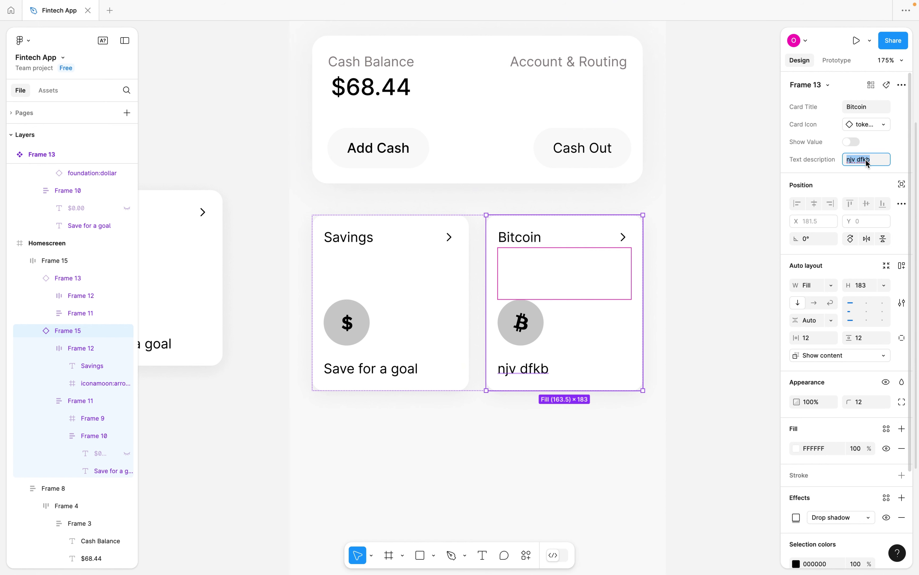
text(0.70% today)
click(687, 294)
Turn on Show Value for the Savings card on the home screen.
click(609, 322)
scroll(610, 322, down, 2)
scroll(609, 322, left, 2)
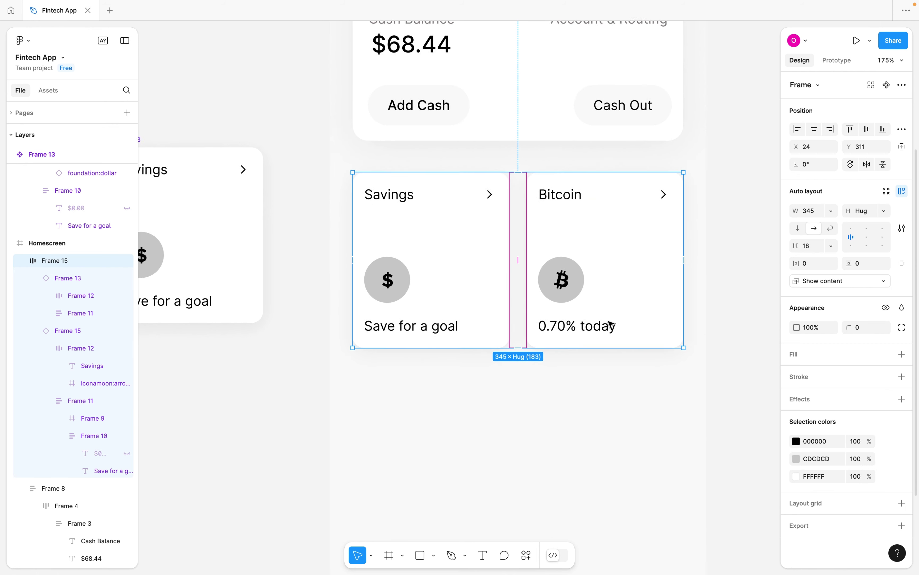
scroll(609, 322, down, 1)
scroll(609, 323, left, 1)
click(435, 299)
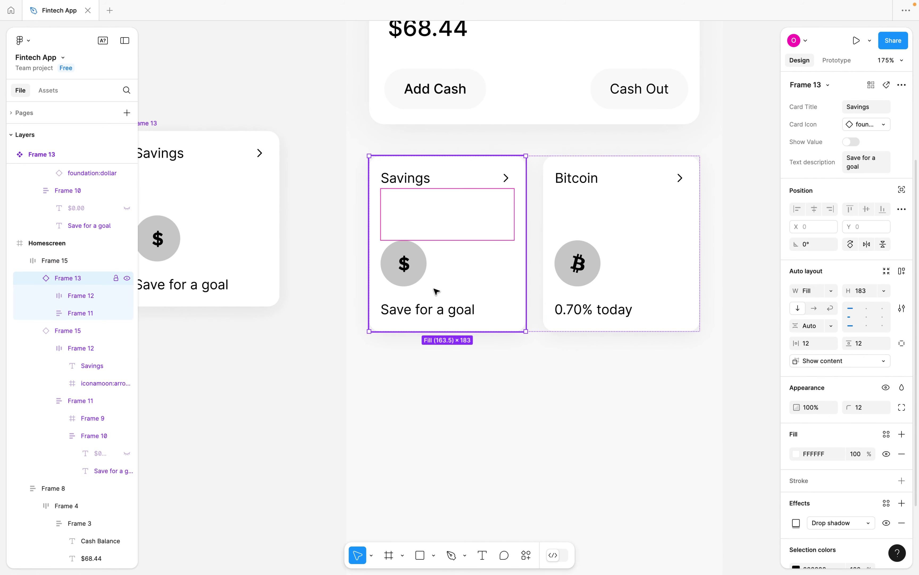
click(853, 142)
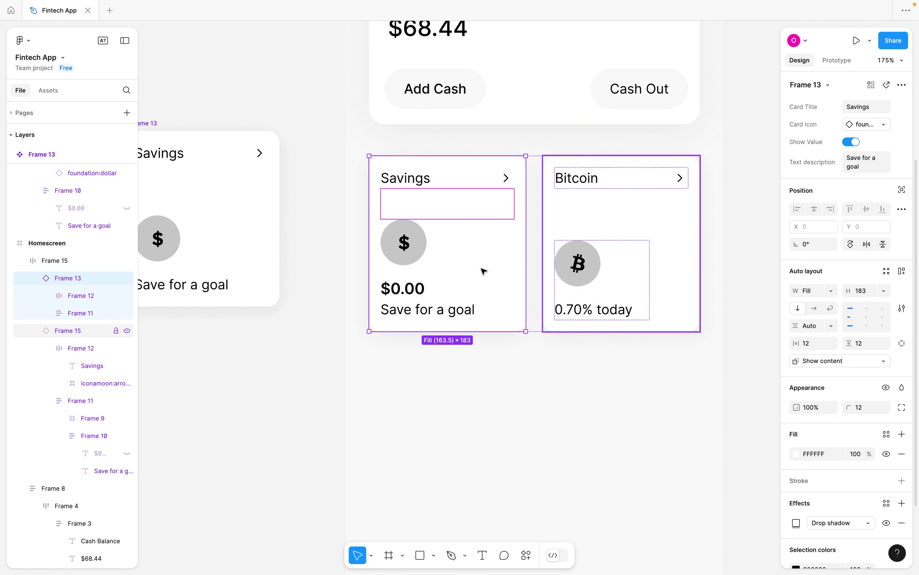
click(334, 333)
Duplicate the row of Savings and Bitcoin cards directly below the original, at Y 508.
scroll(612, 394, down, 3)
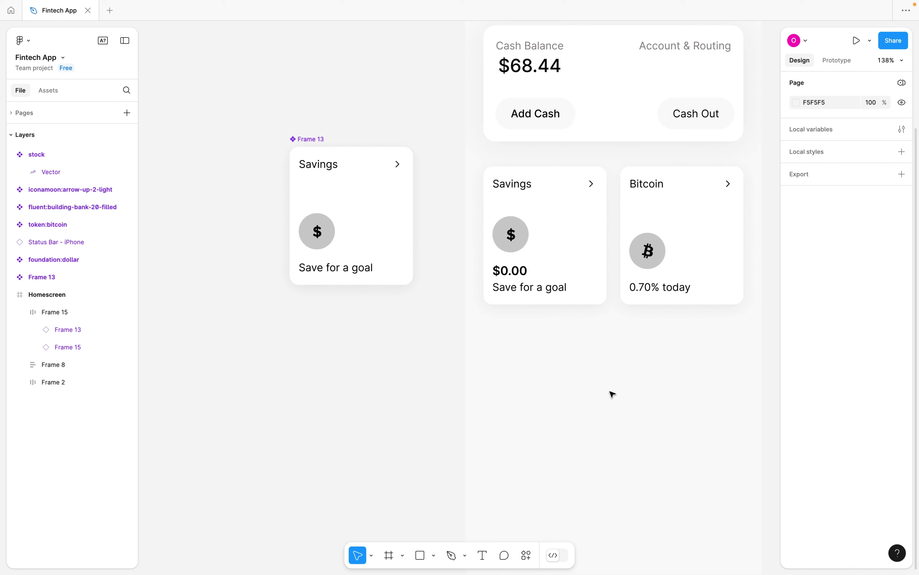
click(577, 231)
click(580, 233)
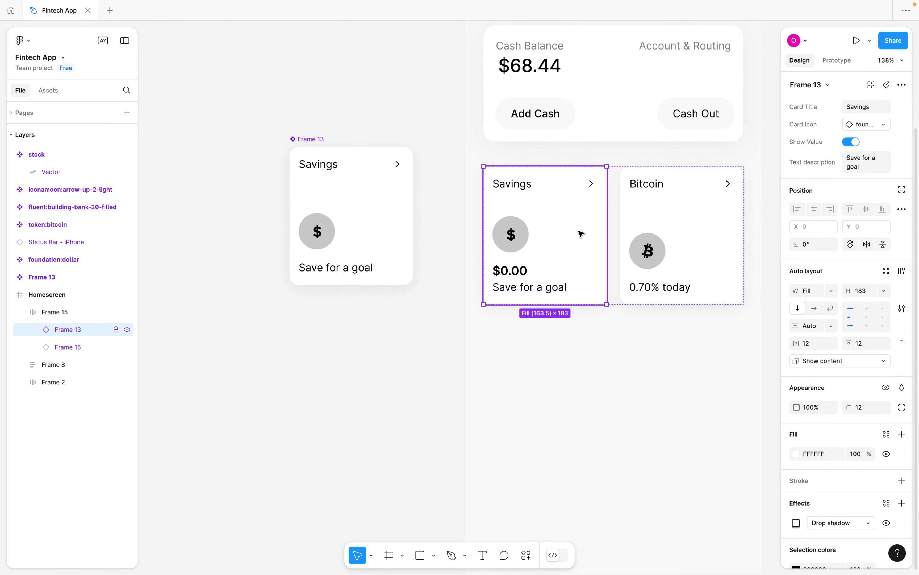
click(640, 223)
click(632, 363)
click(620, 256)
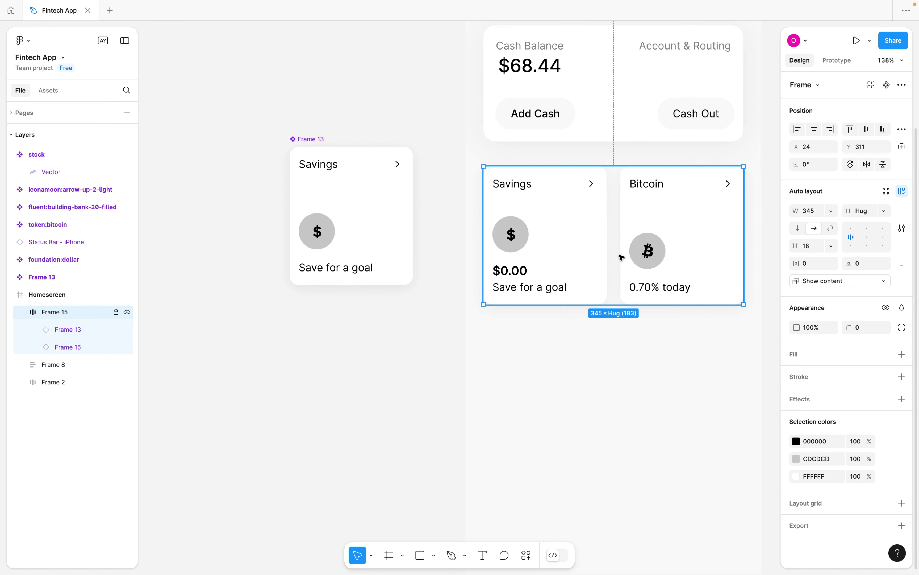
drag(618, 256, 618, 405)
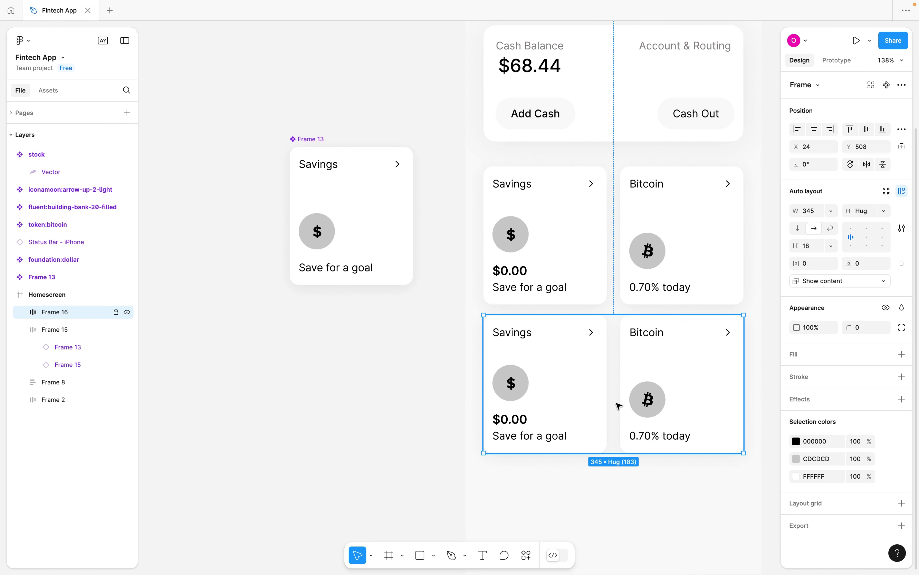
Set the duplicated Savings card's title to Stocks and swap its icon to stock.
click(583, 385)
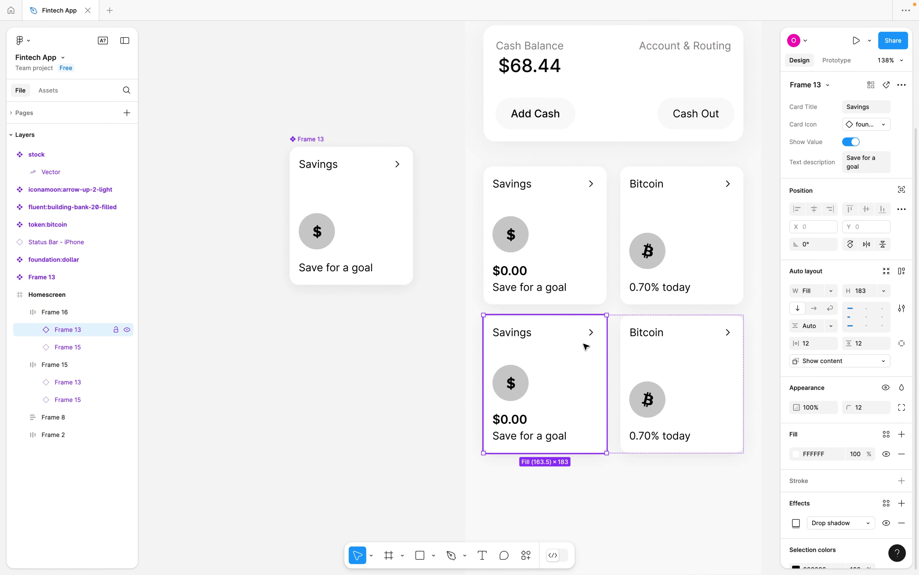
click(858, 107)
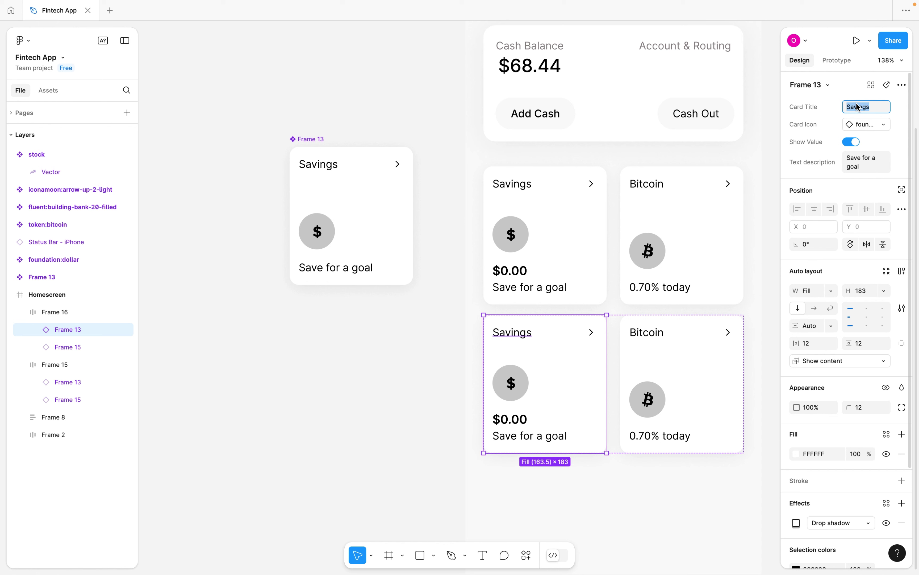
text(Stocks)
click(868, 128)
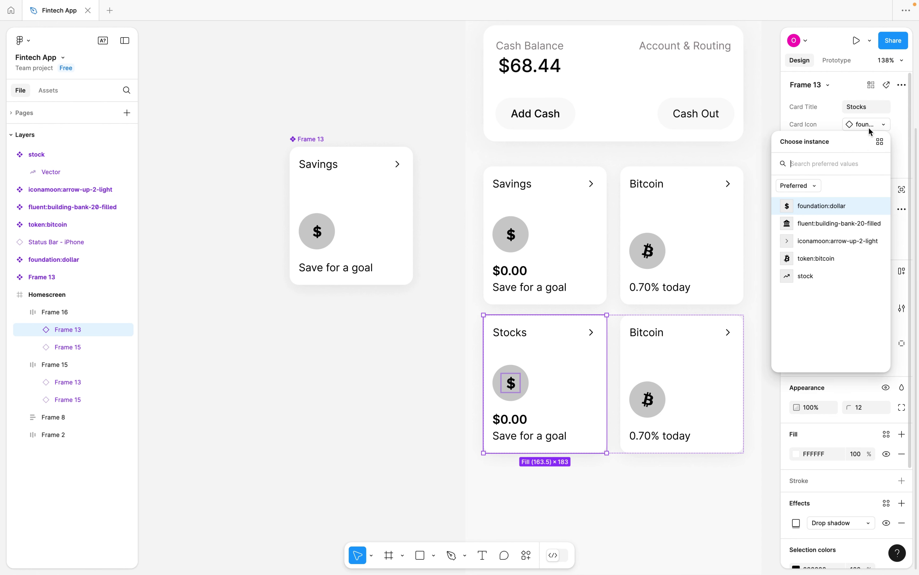
click(812, 276)
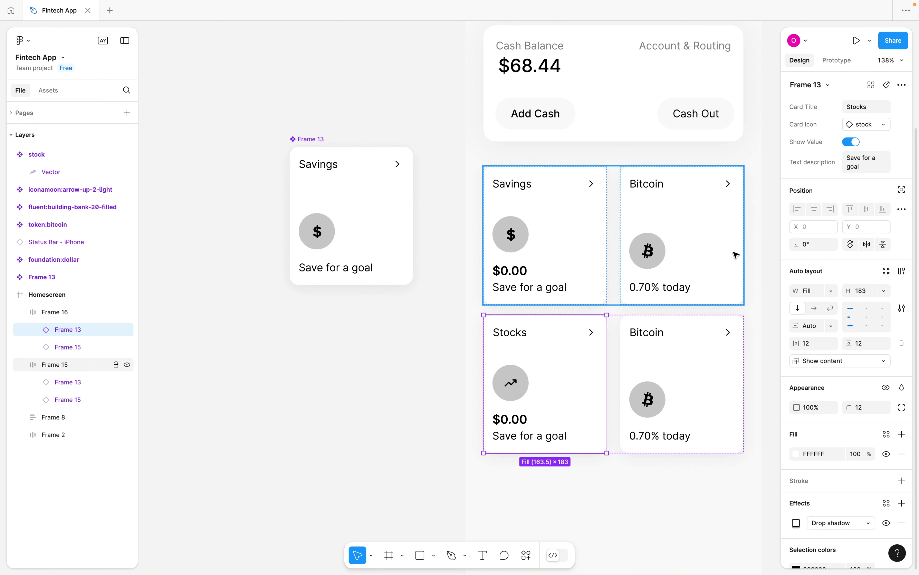
Turn off Show Value for the Stocks card and set its Text description to "Invest with $1".
click(852, 143)
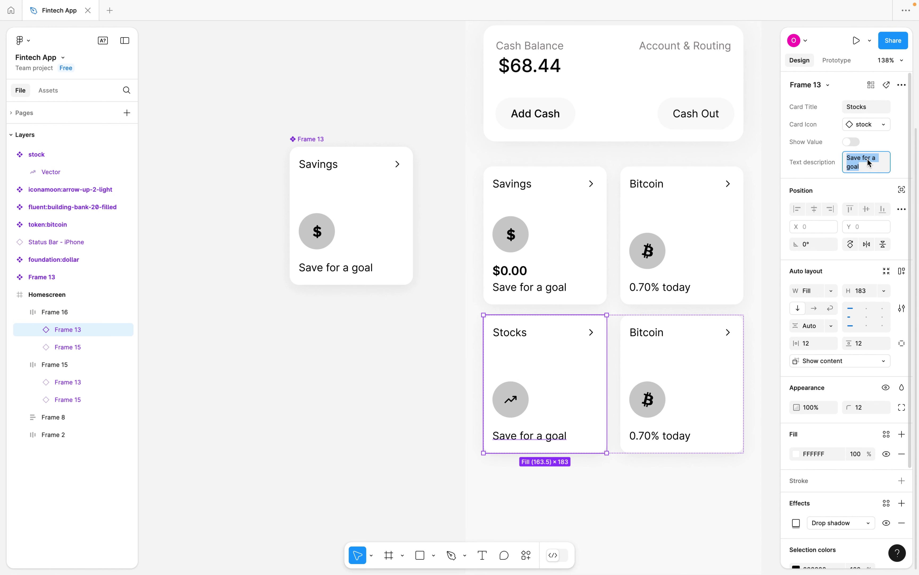
text(Invest with $1)
key(Return)
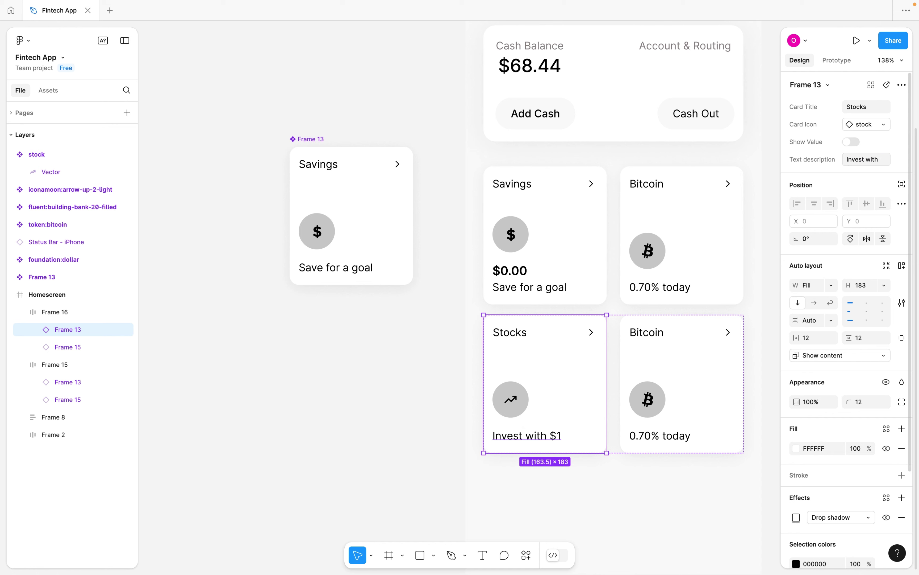
click(450, 400)
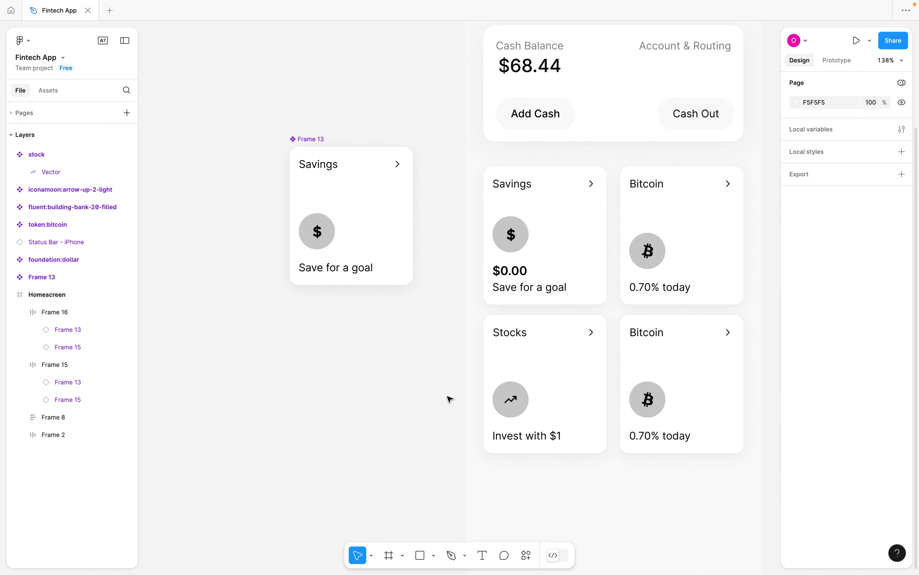
Set the duplicated Bitcoin card's title to Taxes and swap its icon to fluent:building-bank-20-filled.
click(652, 355)
click(652, 355)
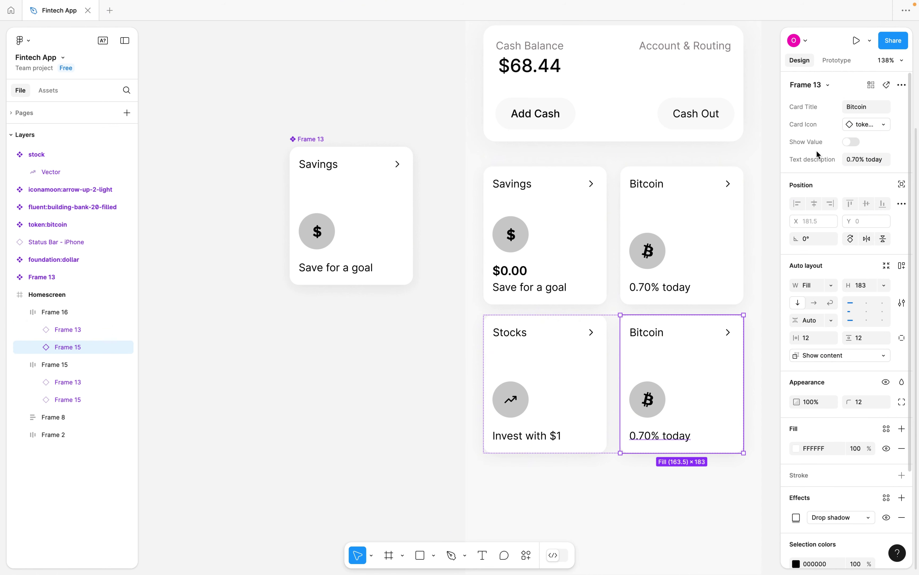
text(Taxes)
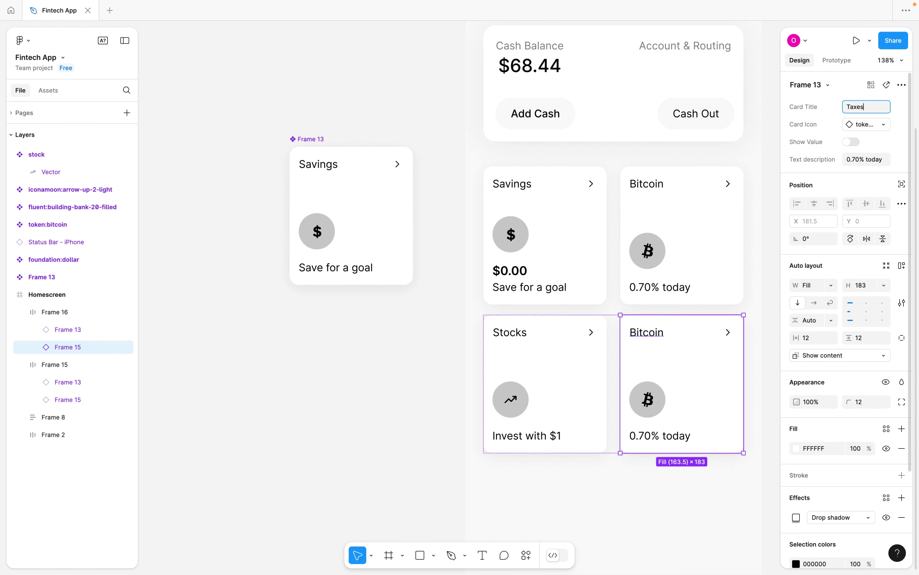
click(867, 124)
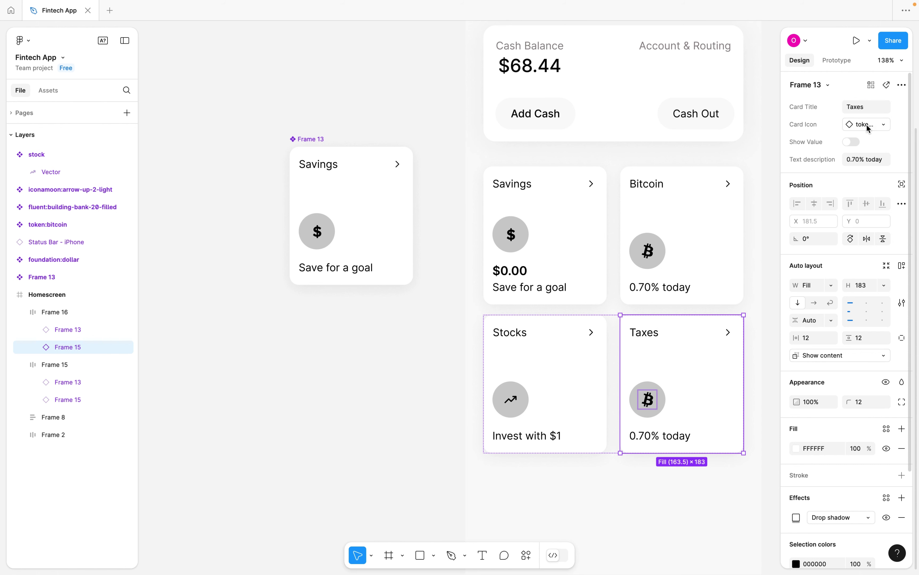
click(821, 222)
Set the Taxes card's Text description to "File for free".
click(864, 160)
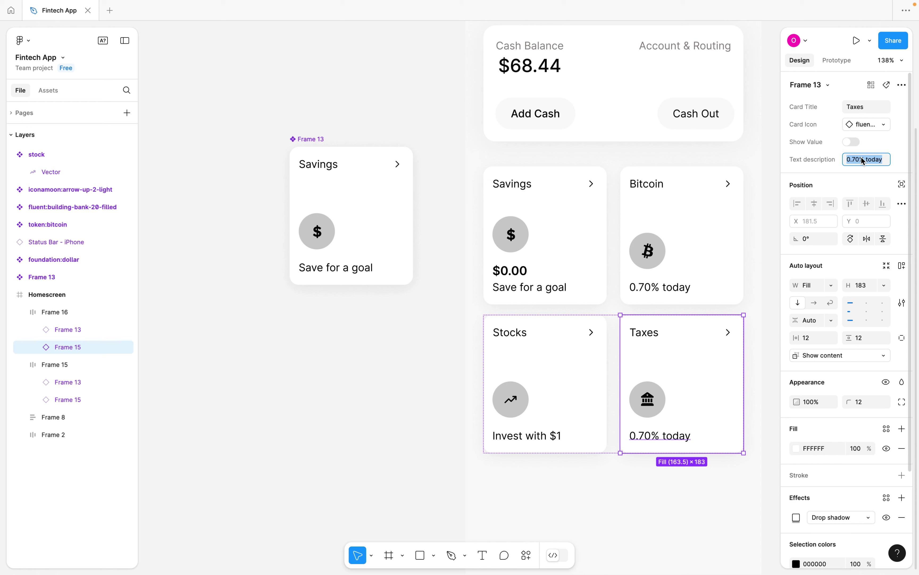
text(File for free)
key(Return)
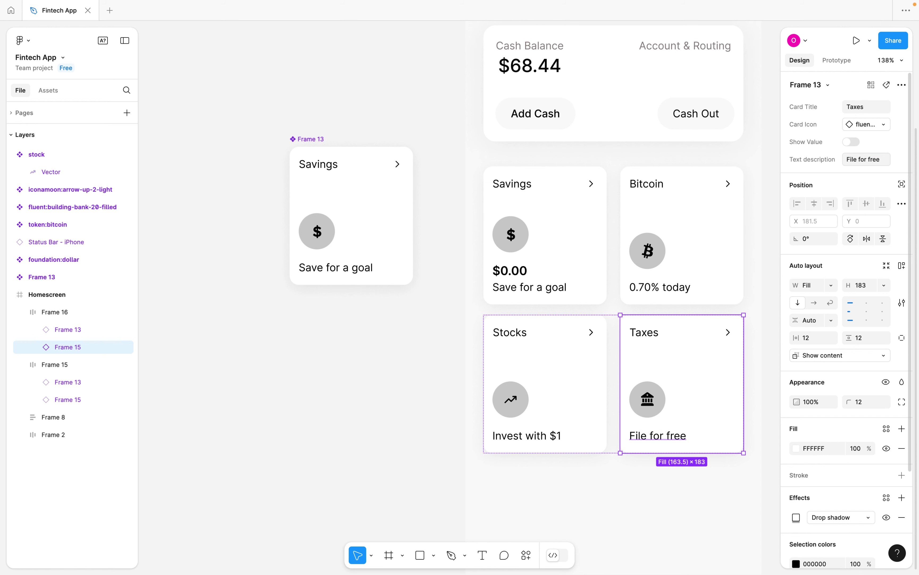
click(446, 351)
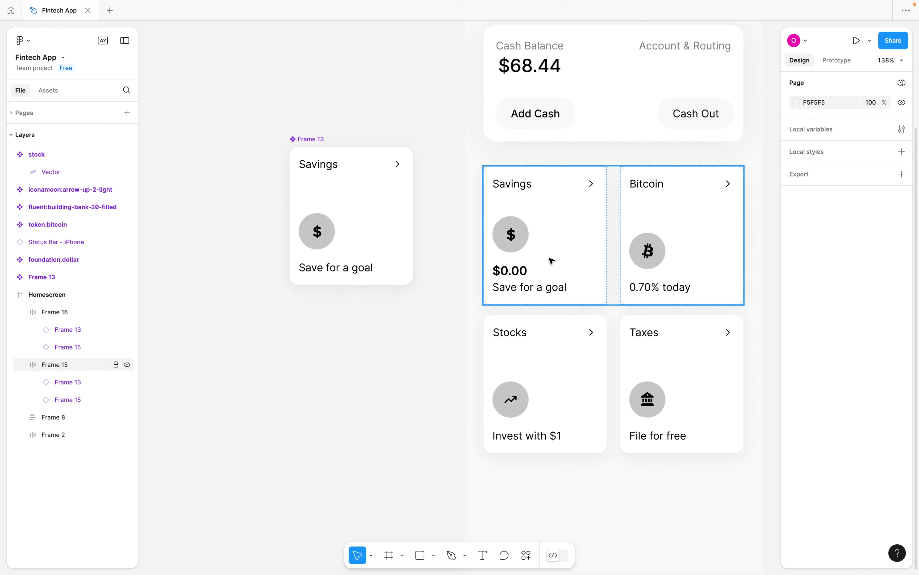
Set the main card component's Show Value property to True and turn on Show Value for the Stocks card.
double_click(515, 238)
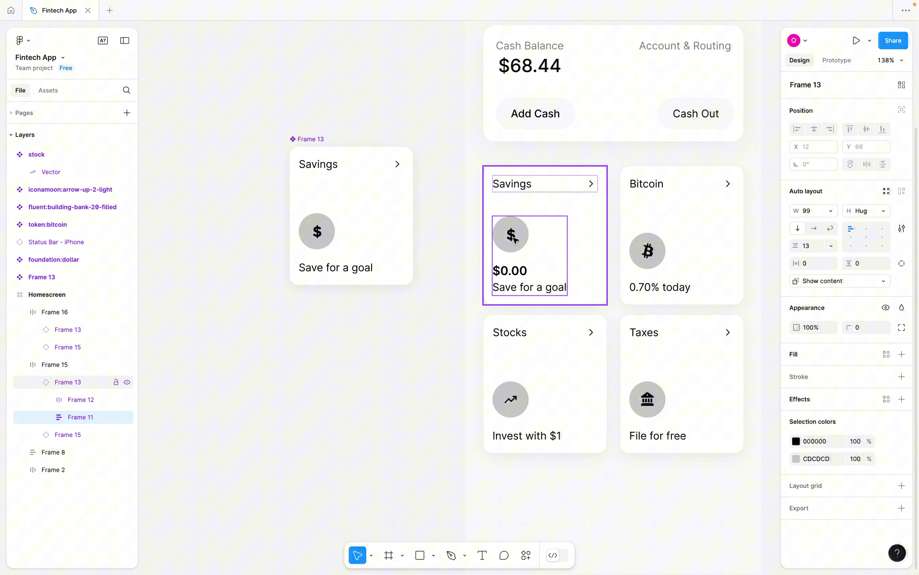
click(647, 251)
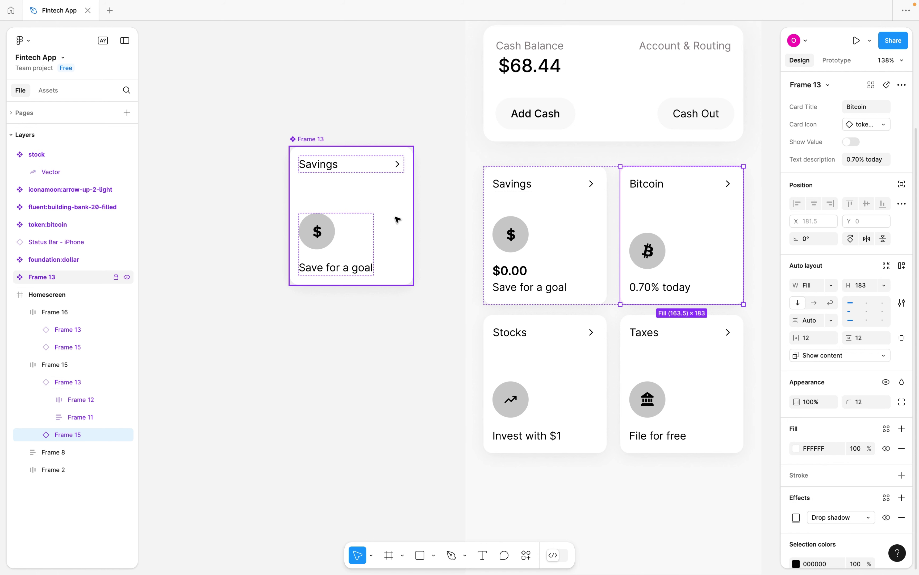
click(375, 190)
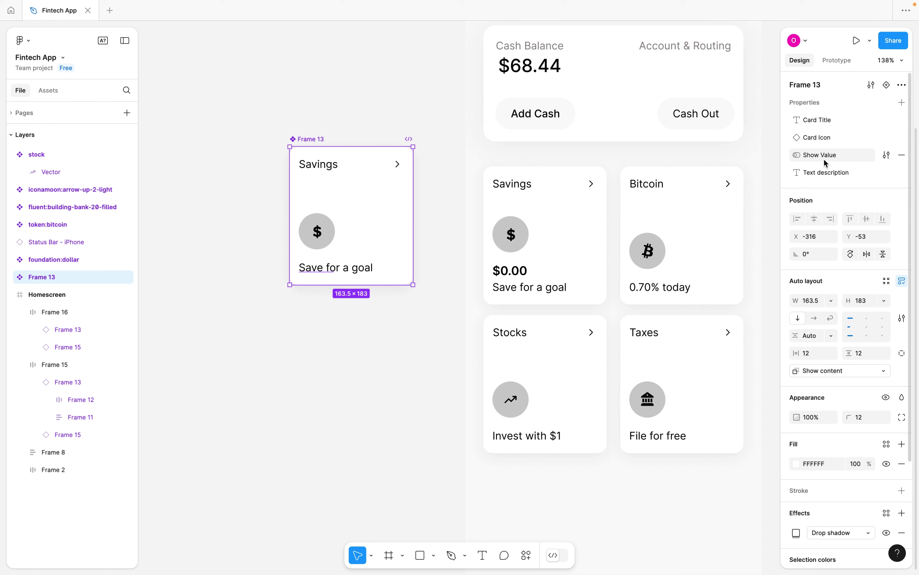
click(887, 154)
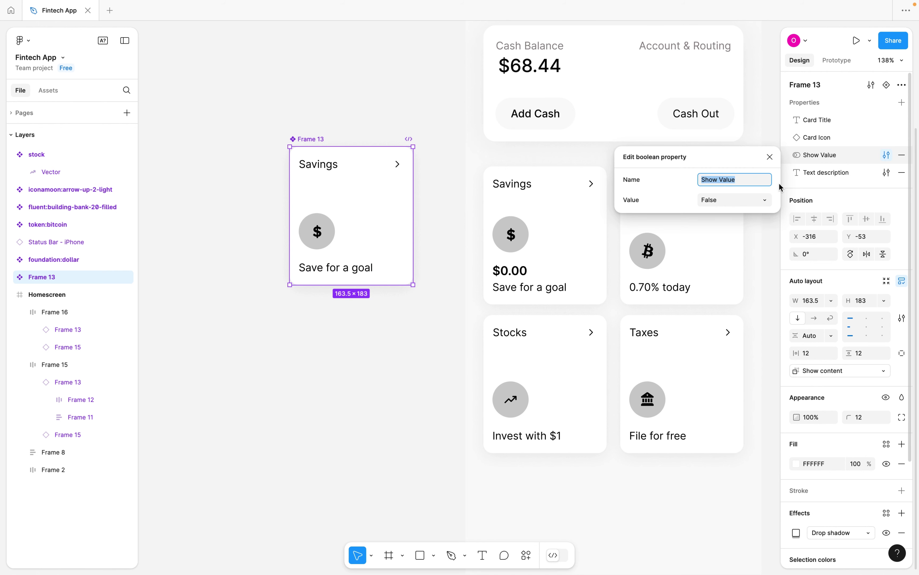
click(748, 203)
click(732, 187)
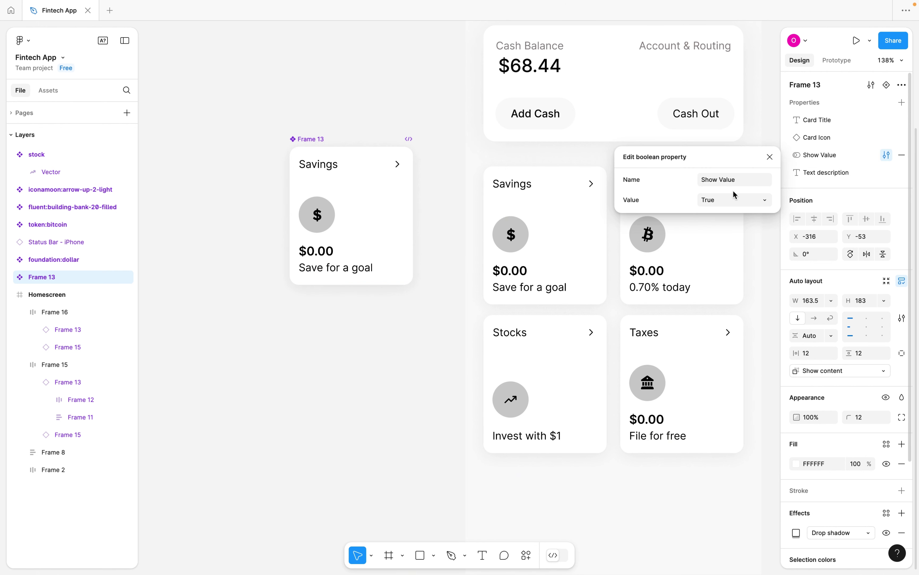
click(530, 409)
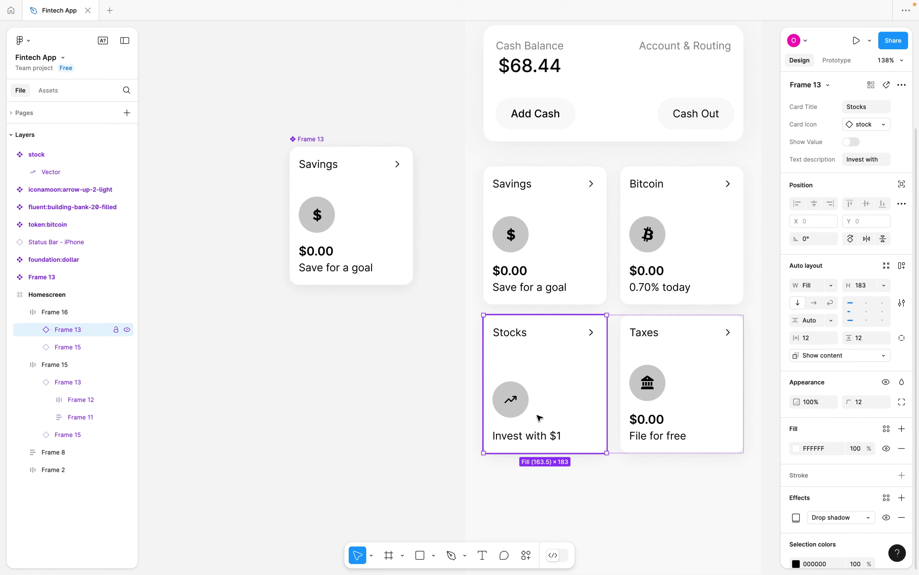
click(851, 143)
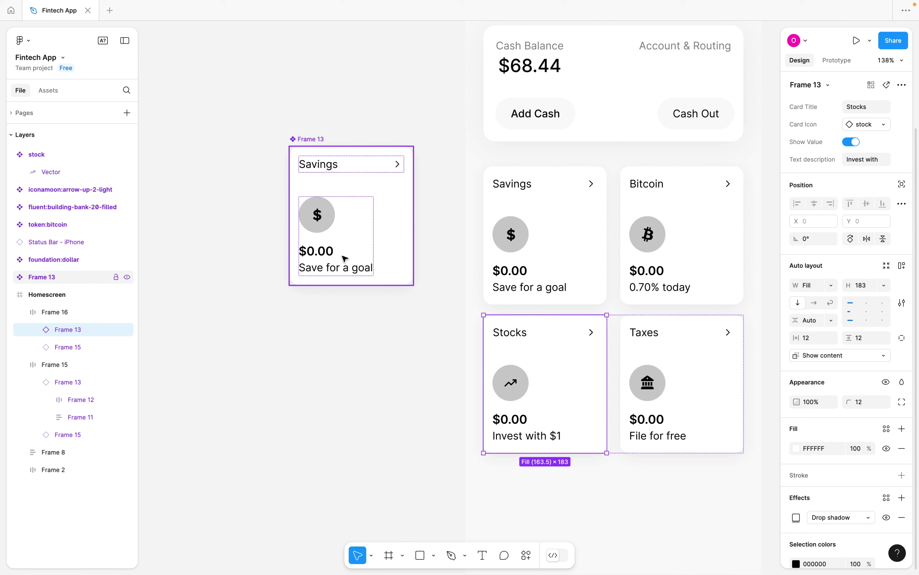
Wrap the $0.00 text inside the main card component in its own frame.
double_click(330, 258)
double_click(320, 257)
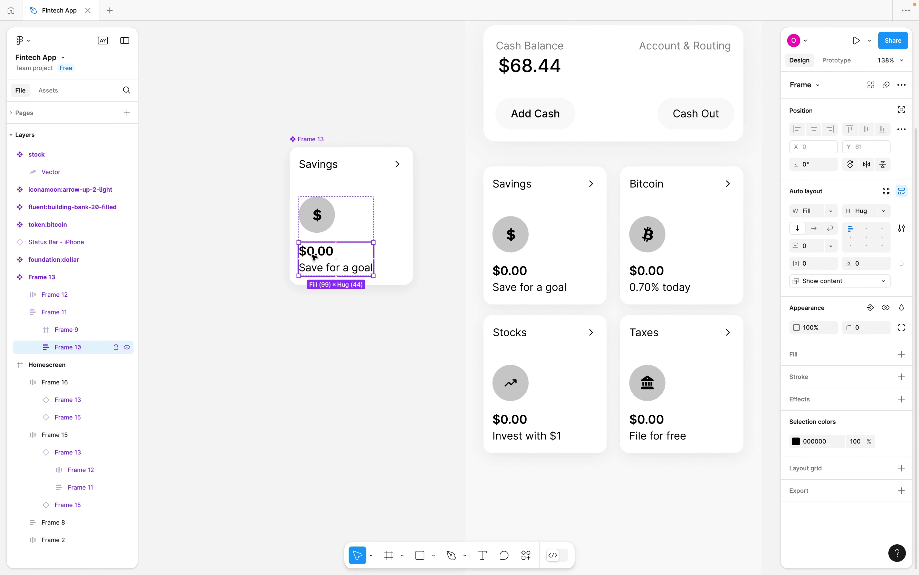
double_click(320, 258)
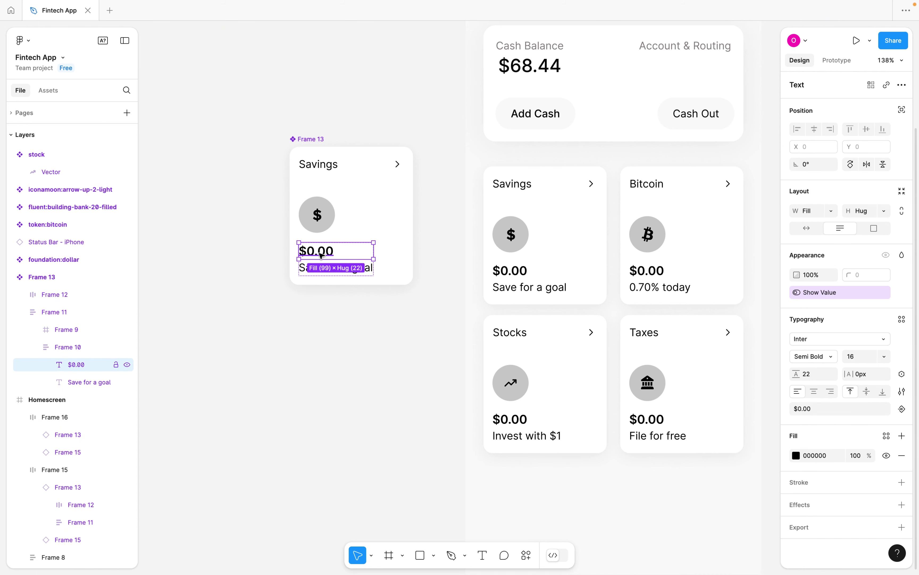
right_click(321, 256)
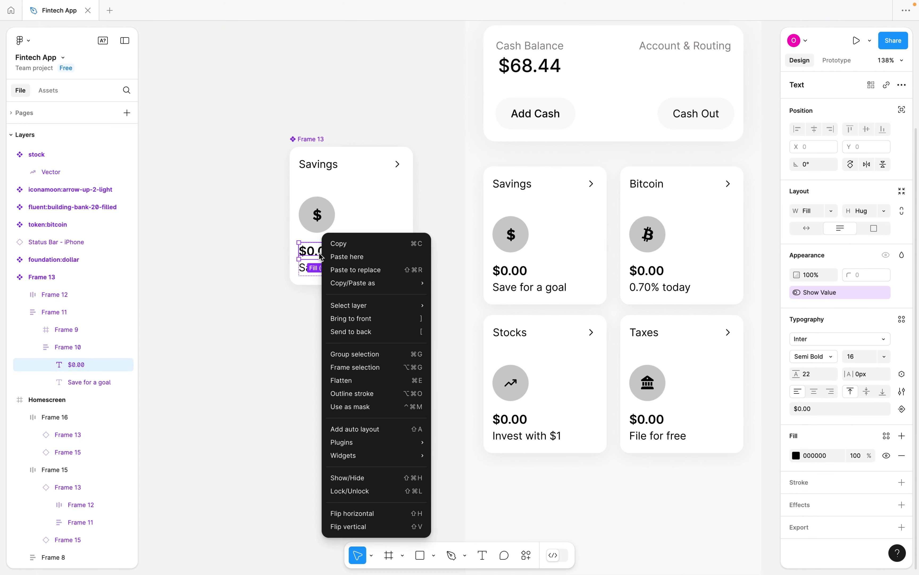
click(363, 367)
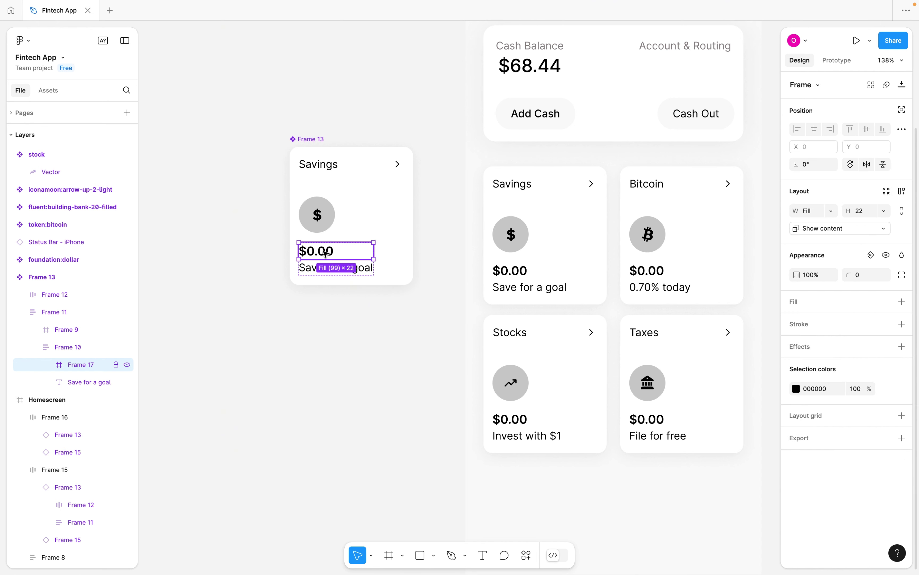
Set the main card component's Show Value property to False.
click(319, 143)
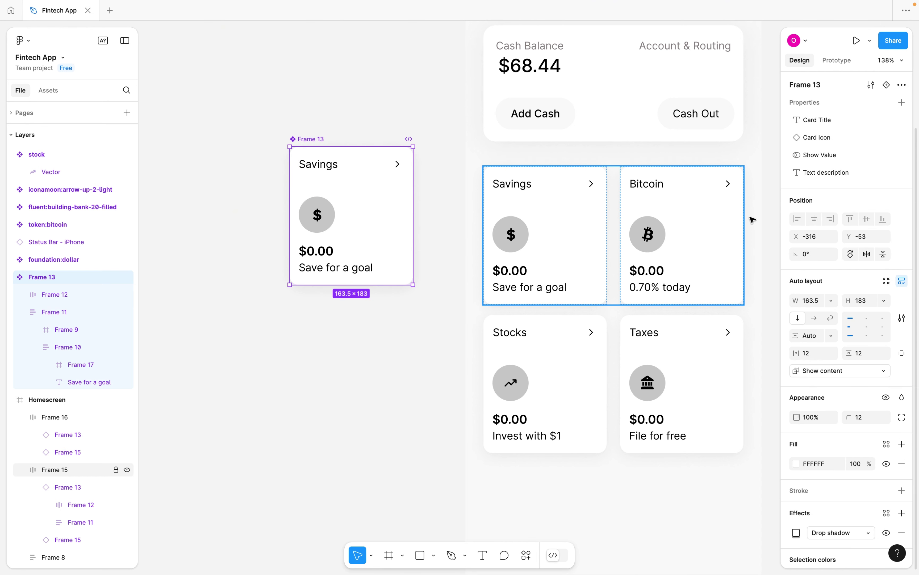
click(887, 155)
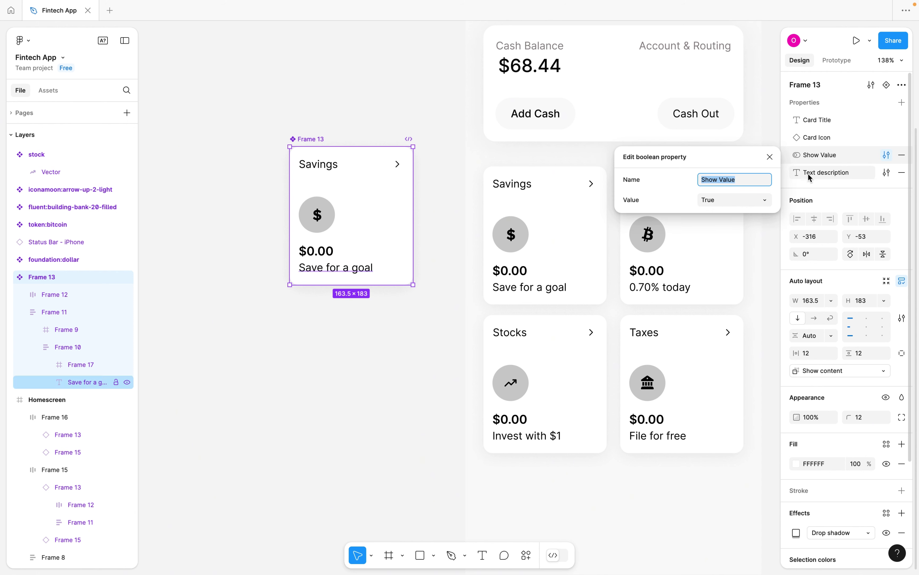
click(743, 199)
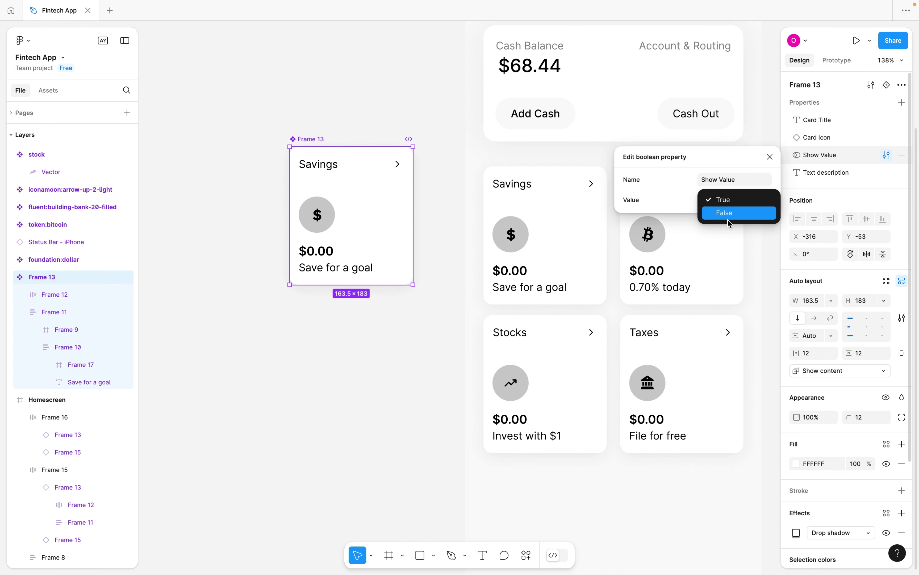
click(726, 213)
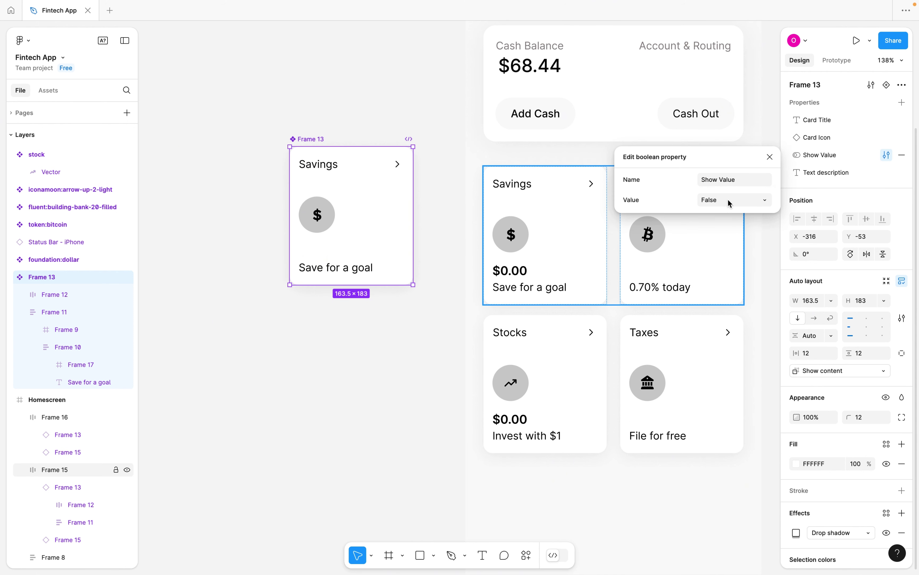
click(770, 156)
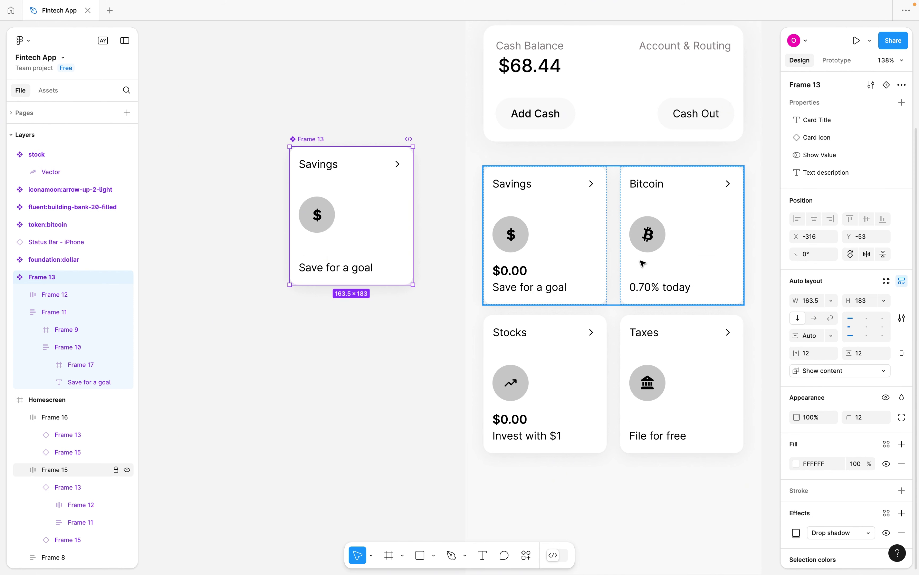
Turn off Show Value for the Stocks card on the home screen.
click(315, 257)
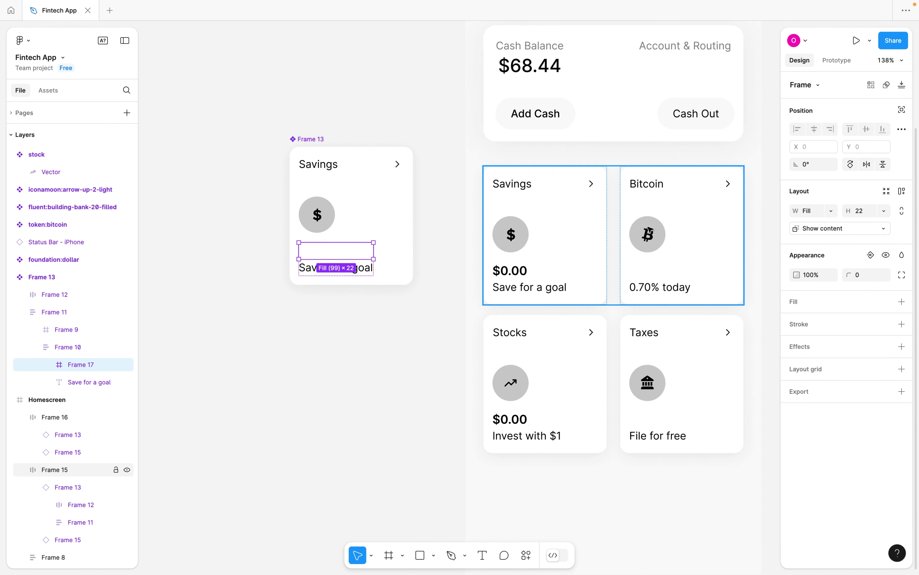
click(653, 268)
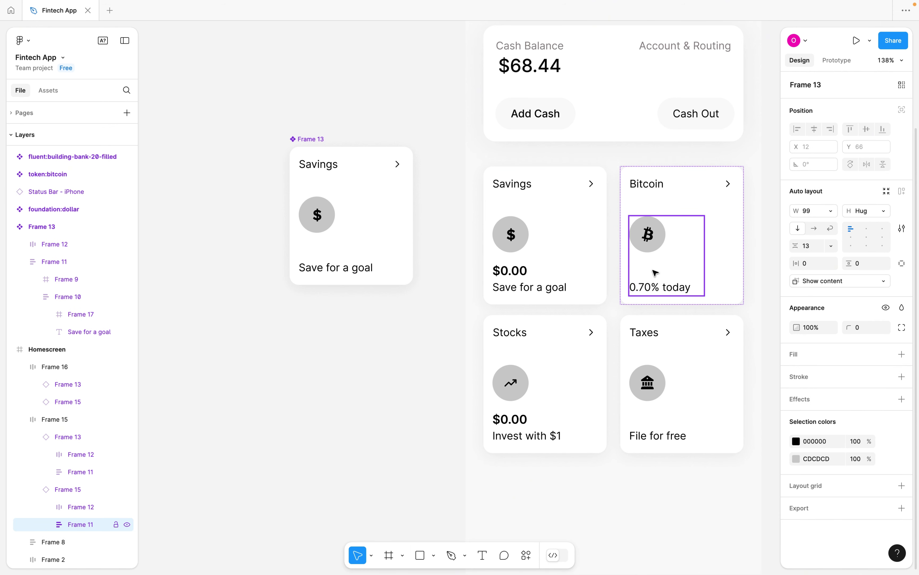
click(573, 360)
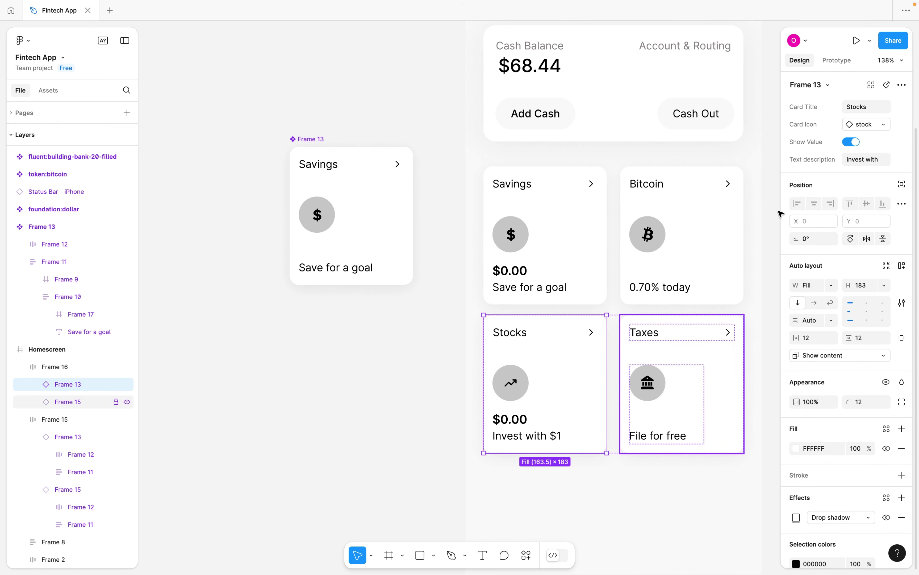
click(852, 143)
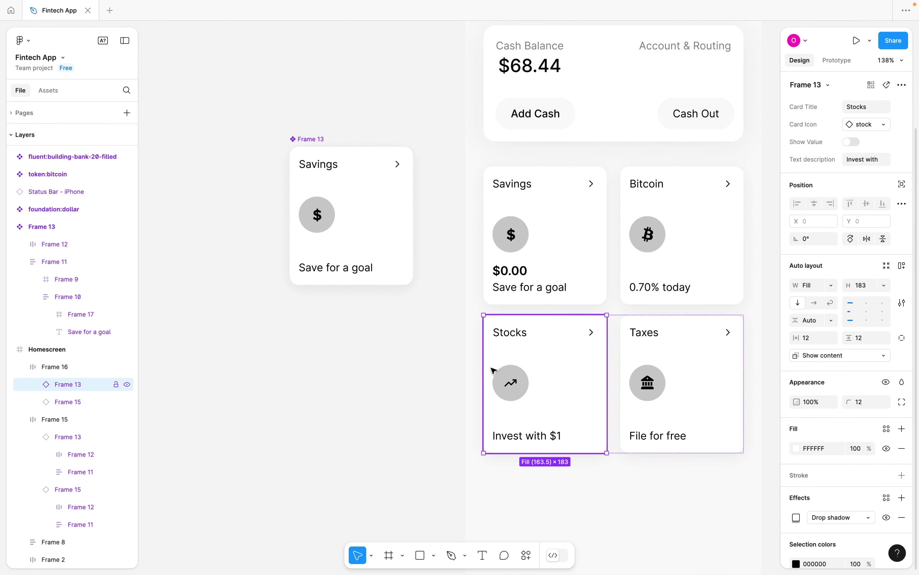
click(423, 400)
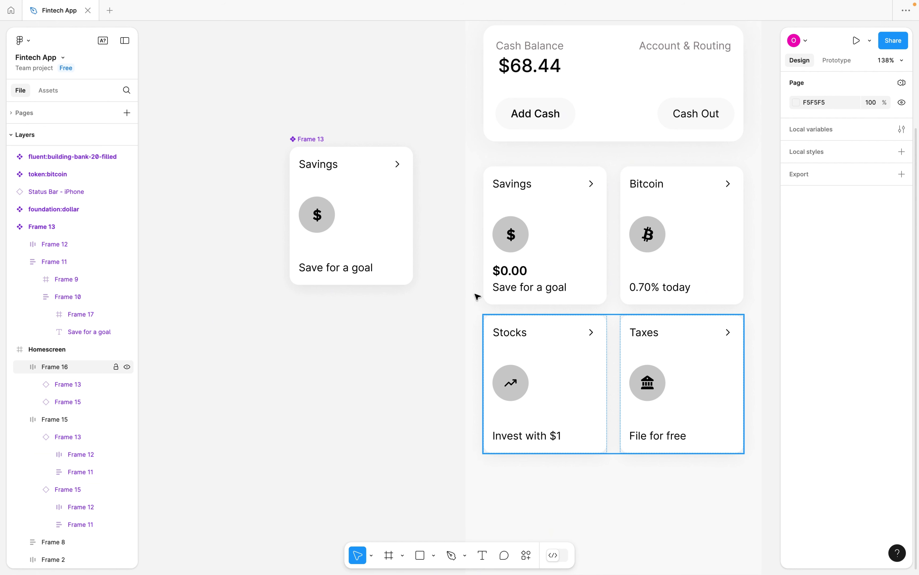
Shrink the main card component to about 163 × 171 and set the spacing between its icon and text to 4.
click(312, 140)
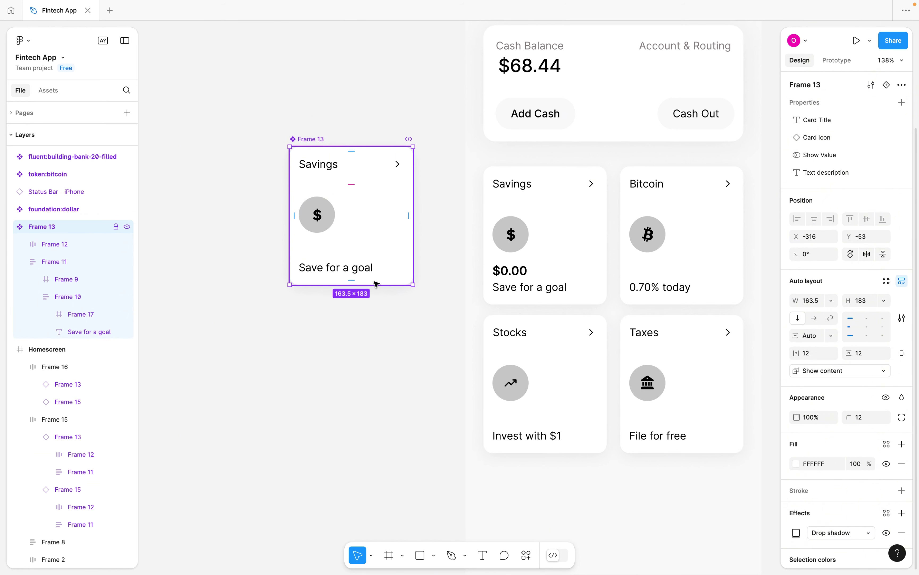
drag(374, 280, 373, 275)
click(329, 232)
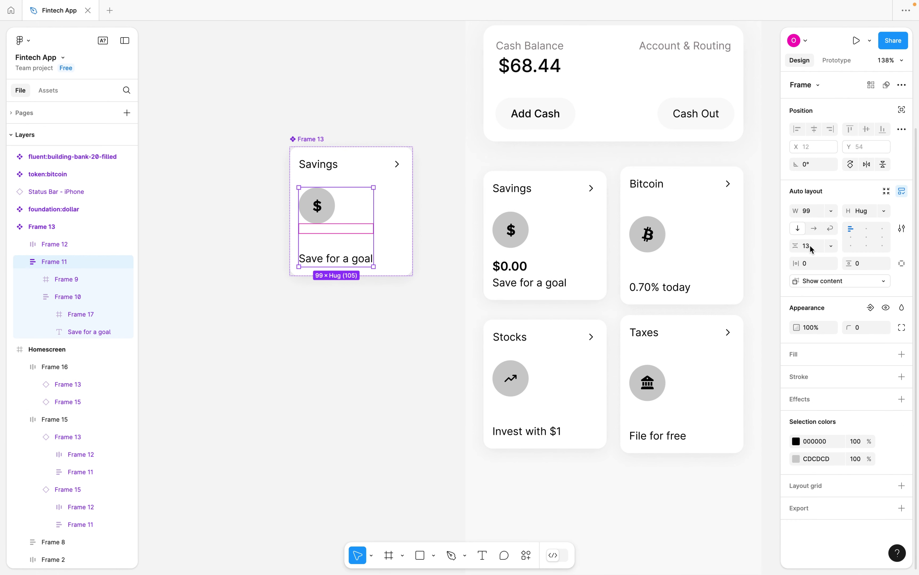
text(4)
key(Return)
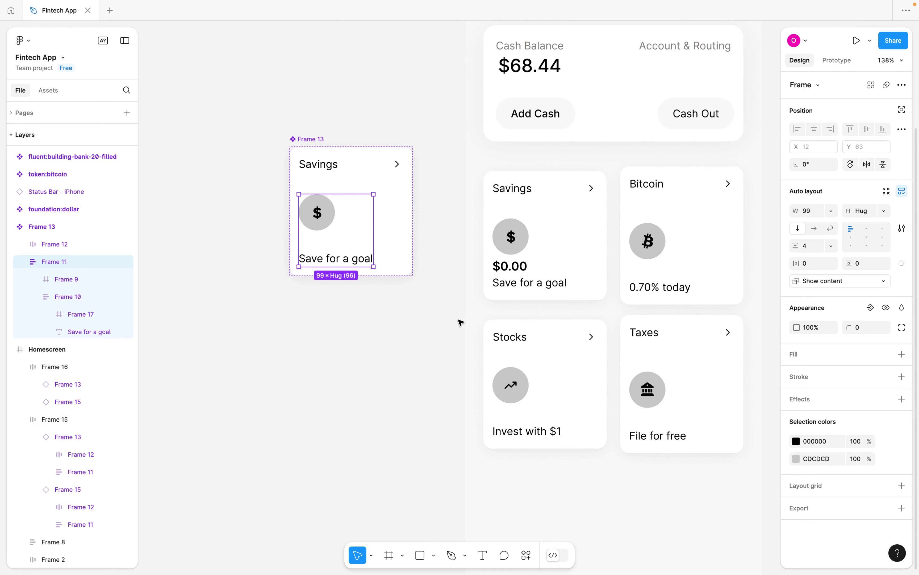
click(447, 322)
click(607, 239)
click(448, 235)
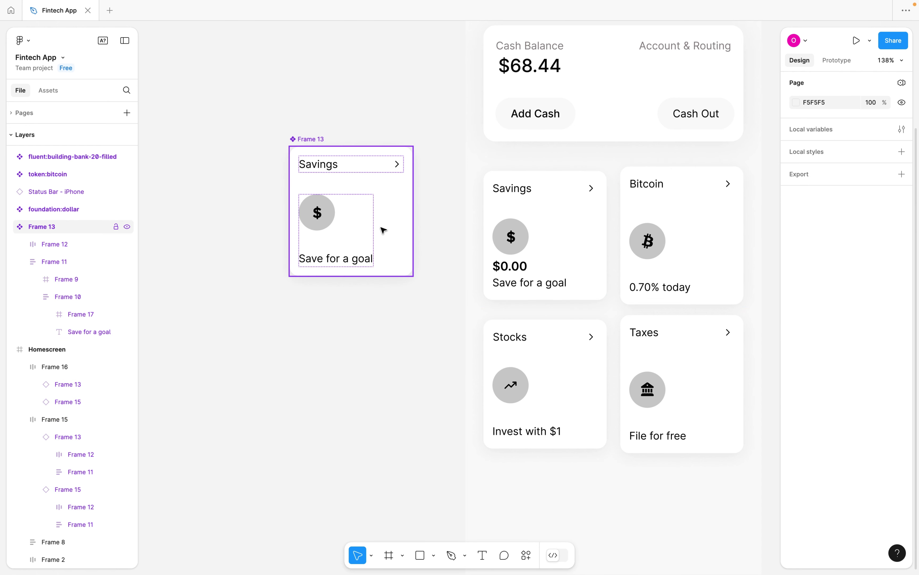
Compare the size settings of the main card component with those of the home screen's Bitcoin card and its row.
click(376, 221)
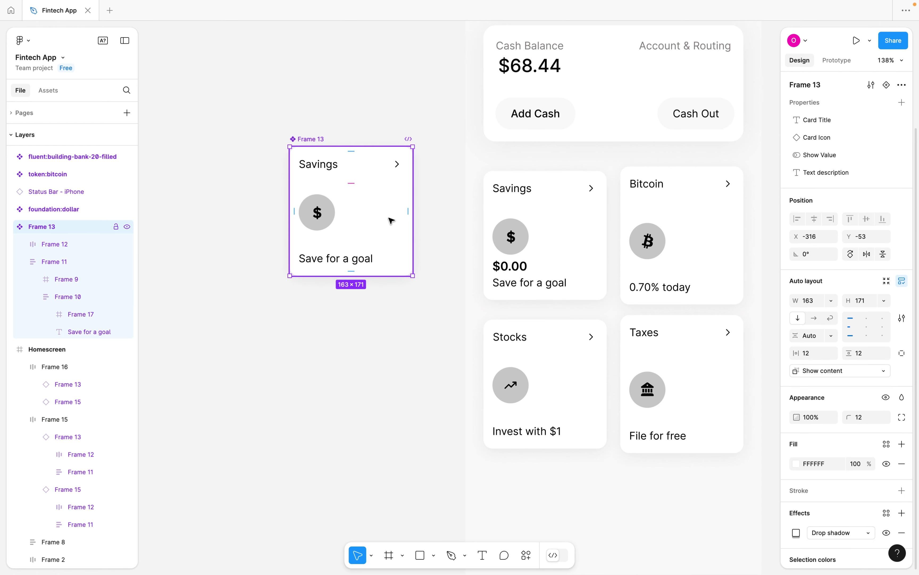
click(663, 276)
click(664, 275)
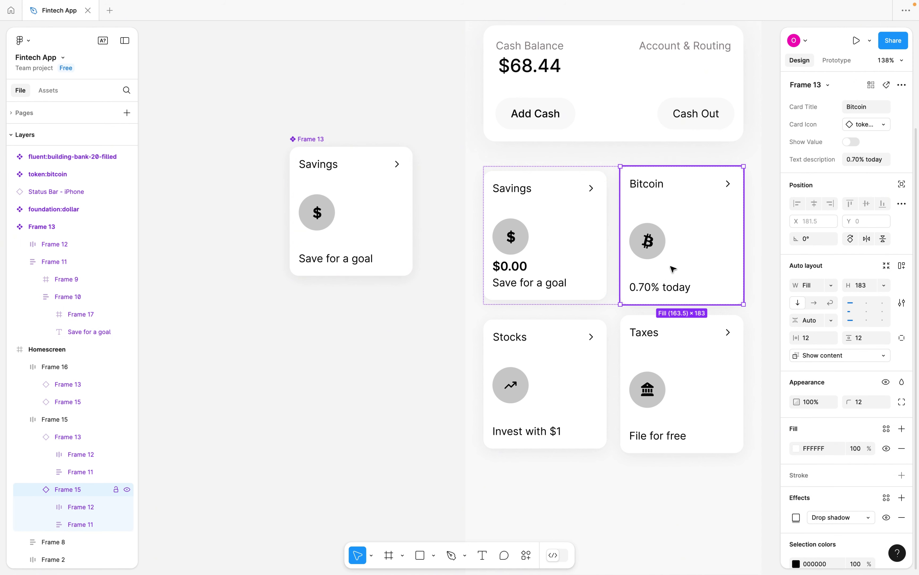
click(670, 366)
click(677, 255)
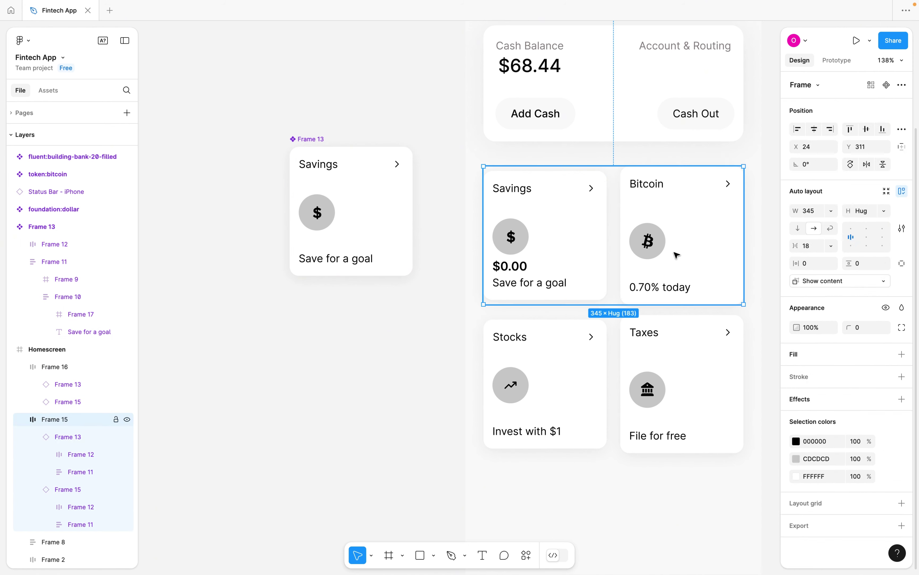
click(676, 255)
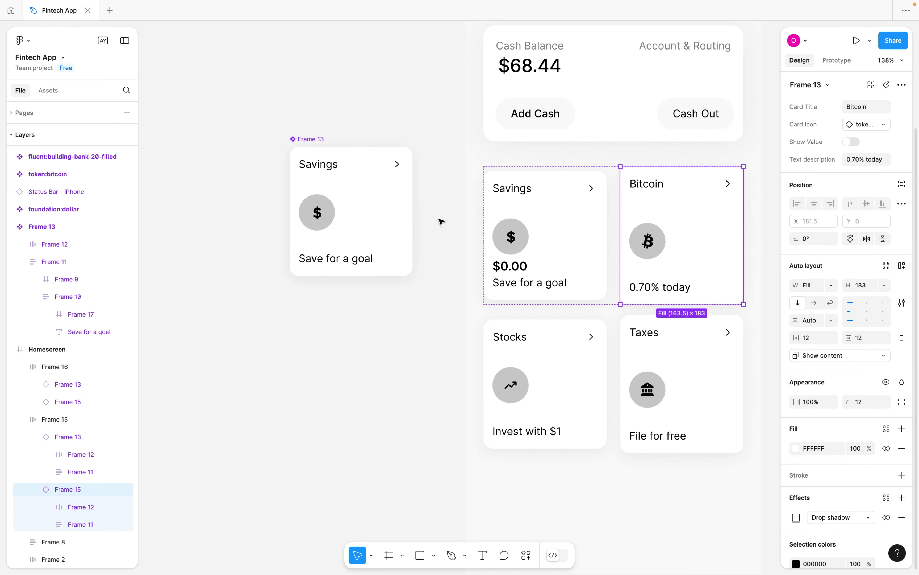
click(362, 200)
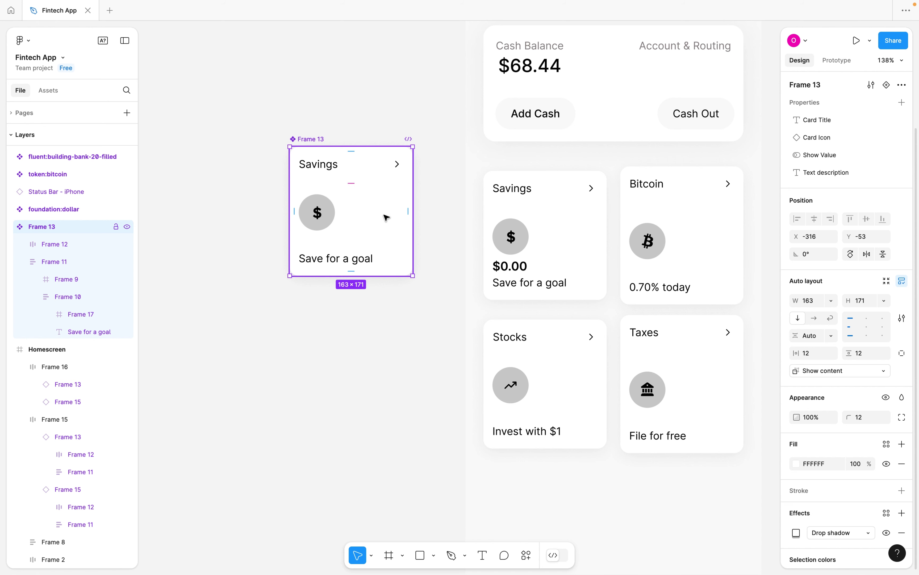
Replace the home screen's Bitcoin card with a duplicate of the Savings card.
double_click(660, 286)
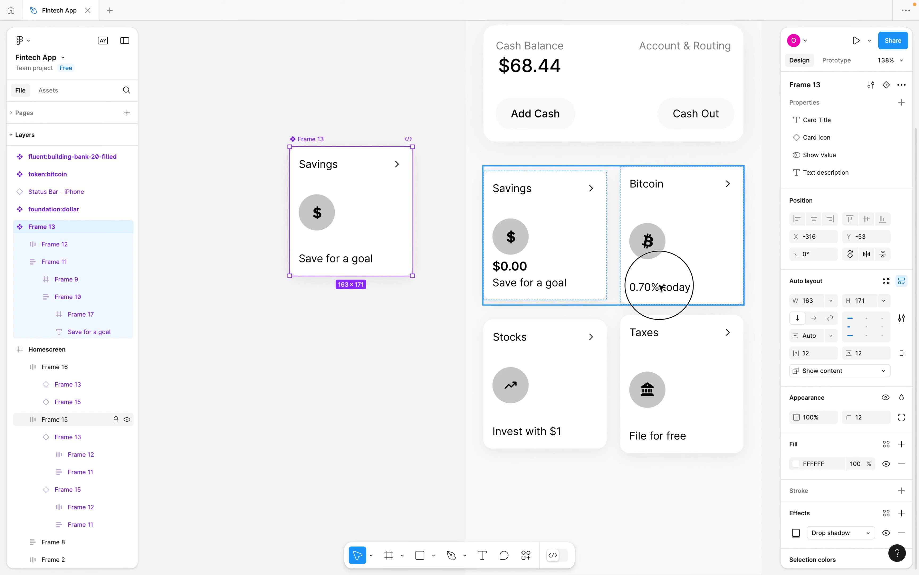
double_click(660, 286)
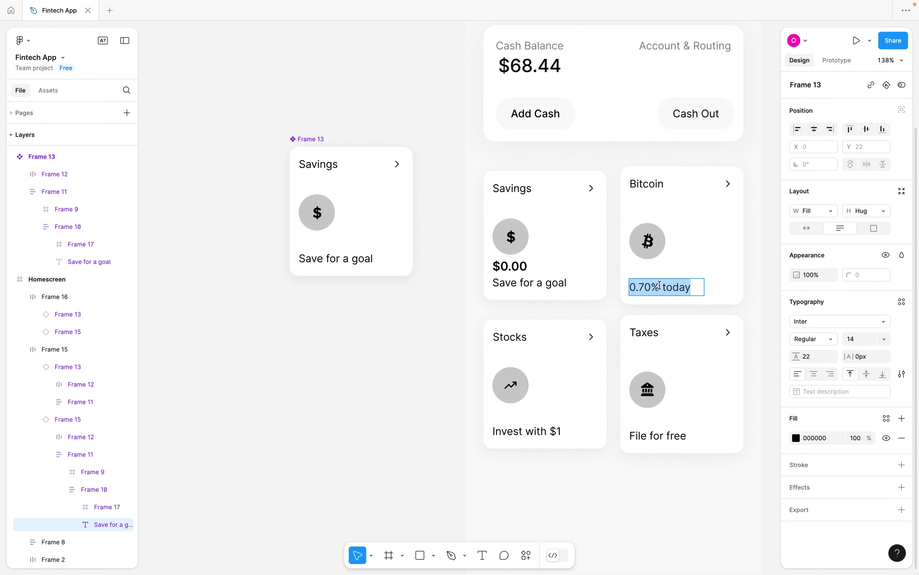
key(Escape)
key(Escape)
key(Escape)
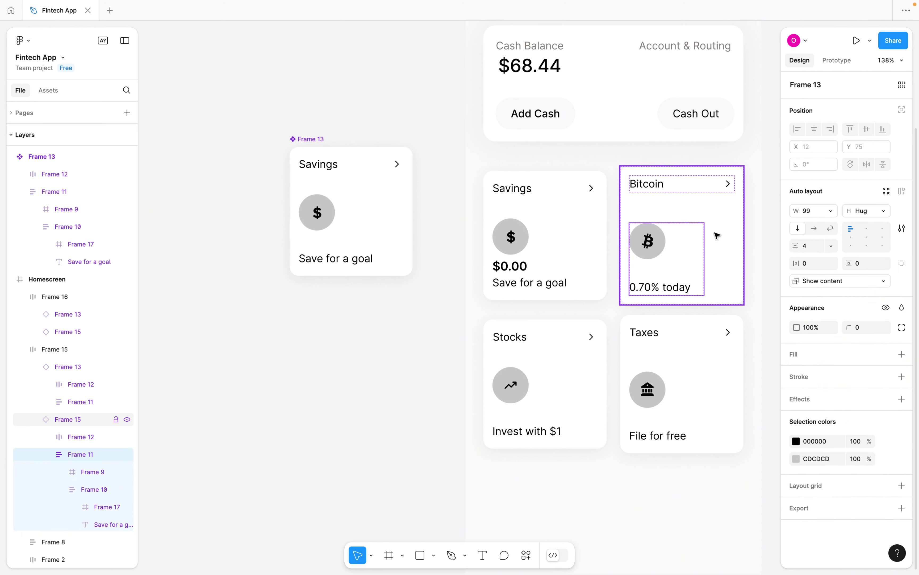
key(Delete)
click(601, 233)
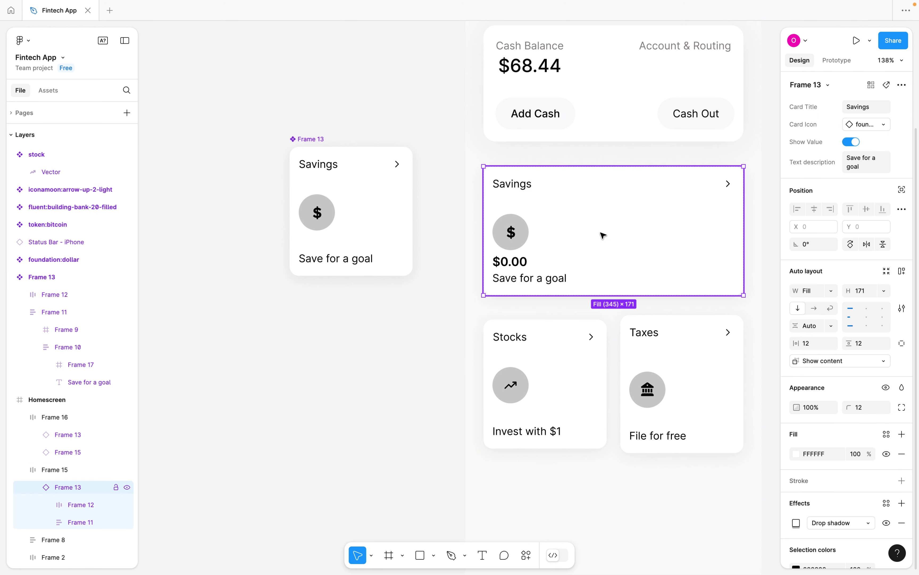
key(ctrl+d)
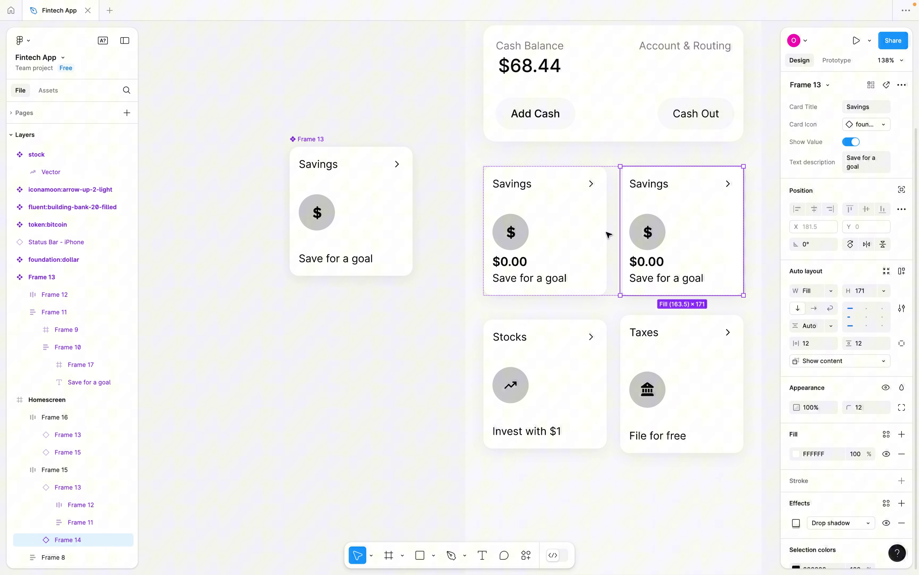
Set the duplicated Savings card's Card Title to Bitcoin.
double_click(659, 188)
key(Escape)
key(Escape)
key(Escape)
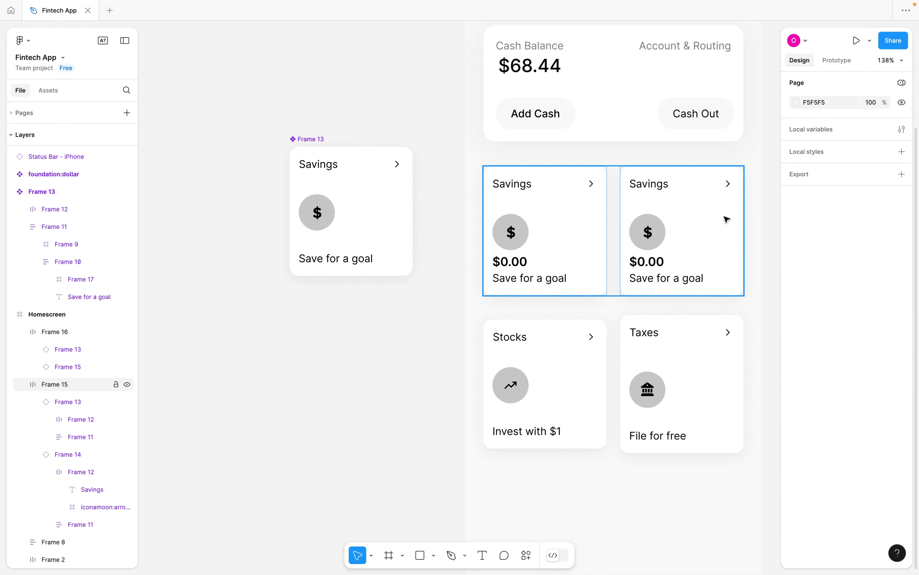
click(727, 219)
click(863, 107)
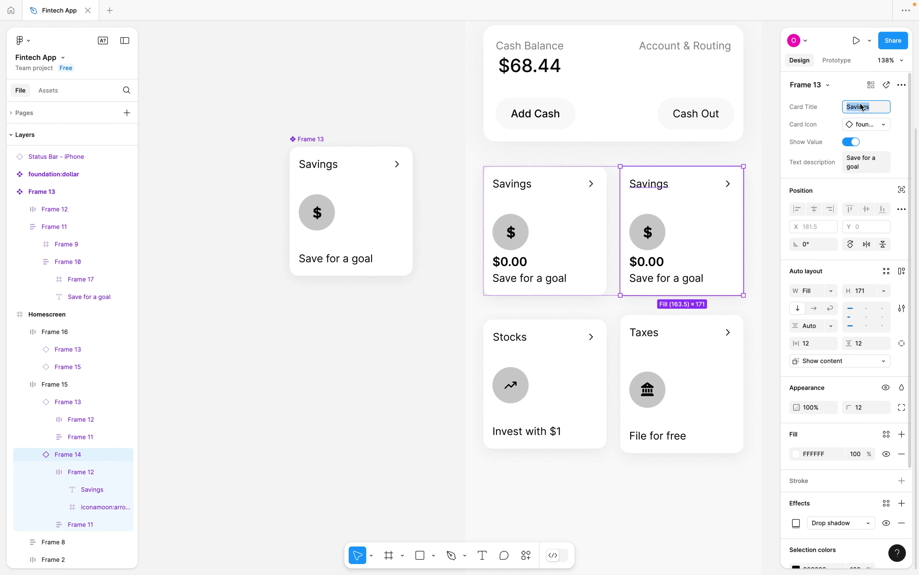
text(Bitcoin)
key(Return)
Swap the new Bitcoin card's icon to token:bitcoin and set its text description to "0.70% today".
click(866, 125)
click(813, 258)
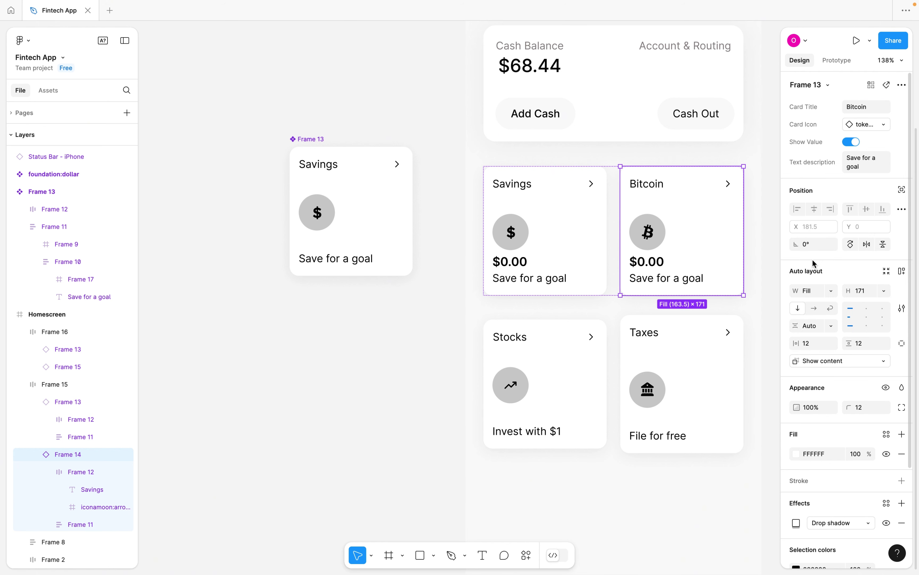
click(859, 163)
text(0.70% today)
key(Return)
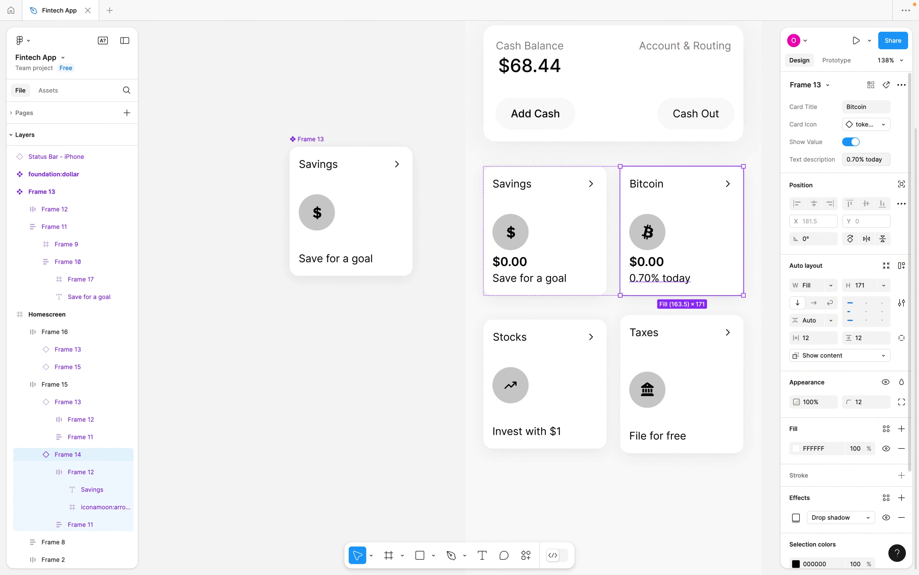
Replace the home screen's Taxes card with a duplicate of the Stocks card.
click(659, 384)
click(659, 384)
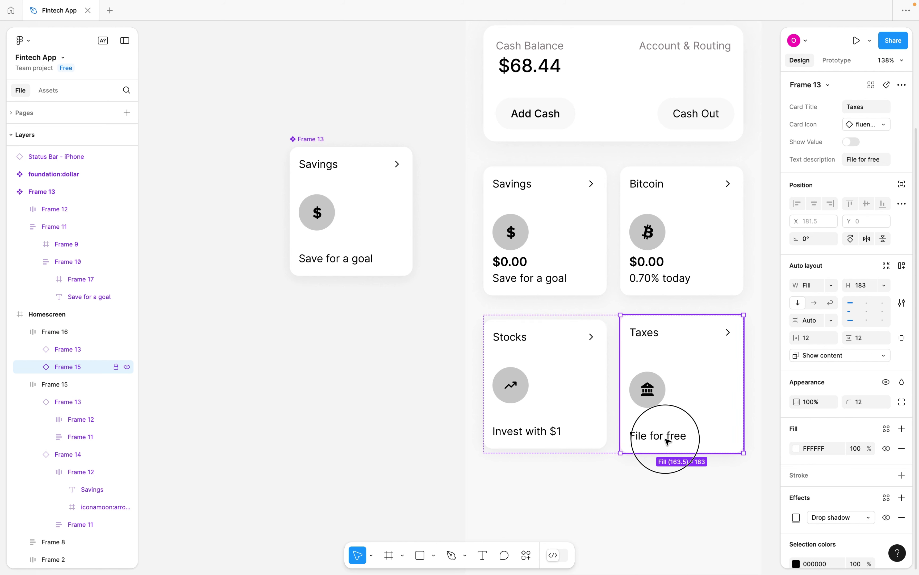
double_click(668, 440)
click(668, 441)
double_click(666, 440)
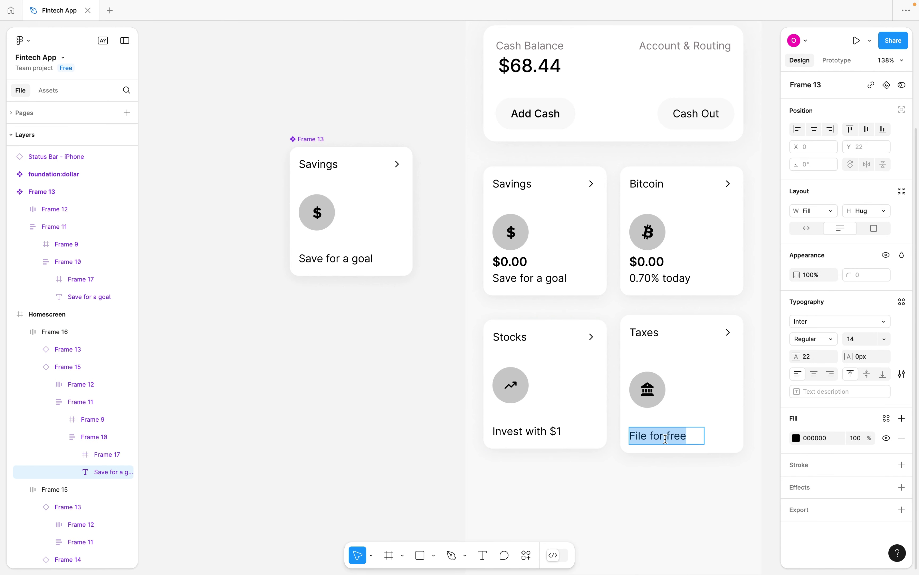
click(709, 386)
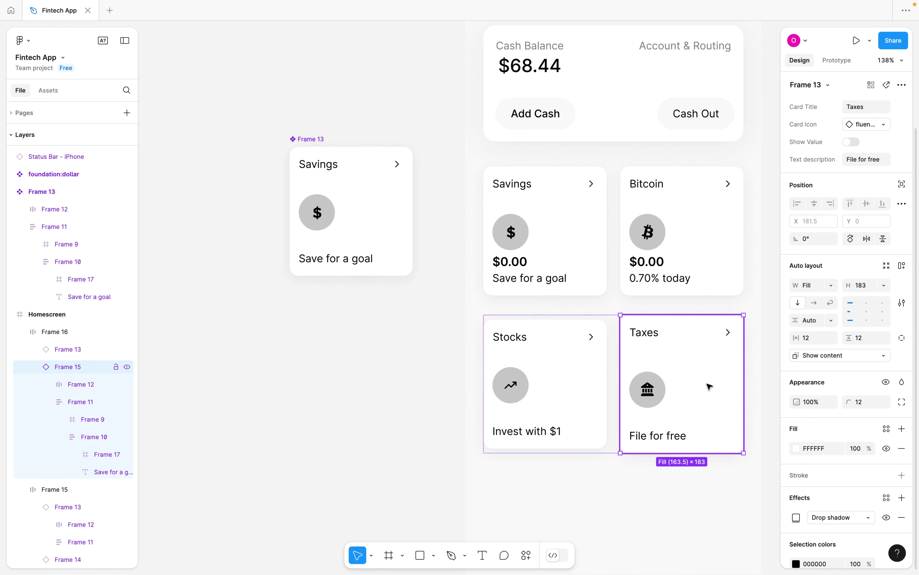
key(Delete)
click(602, 374)
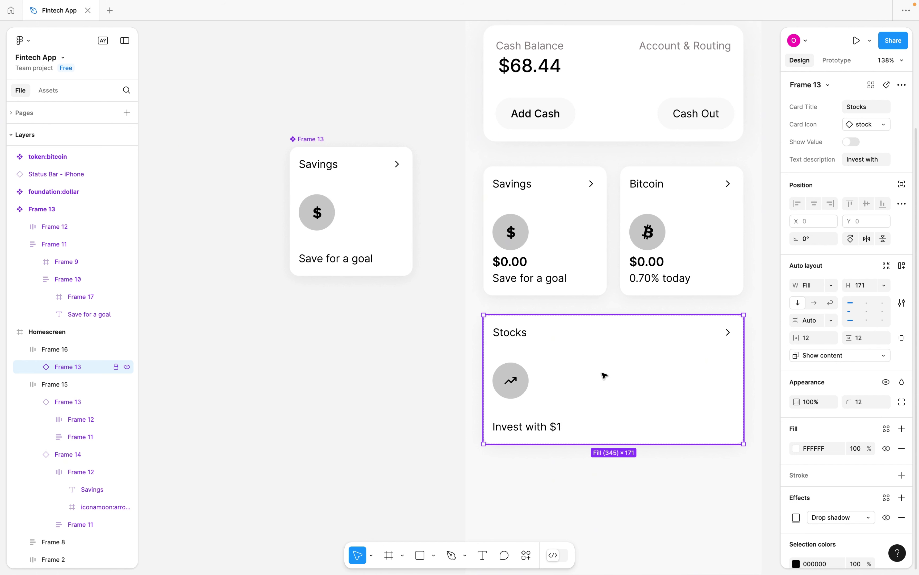
key(ctrl+d)
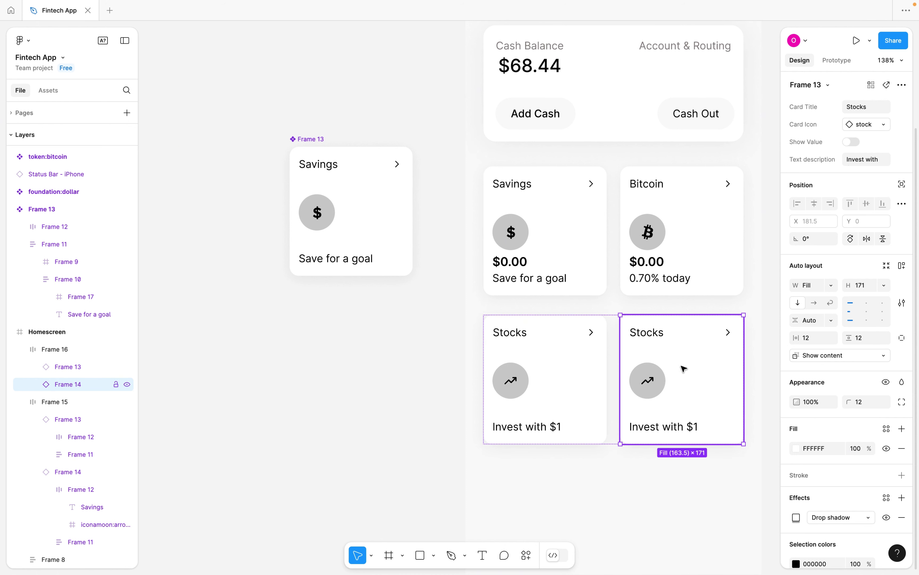
Configure the duplicated Stocks card with the title Taxes, the fluent:building-bank-20-filled icon and the description "File for free".
click(867, 108)
text(Taxes)
click(867, 124)
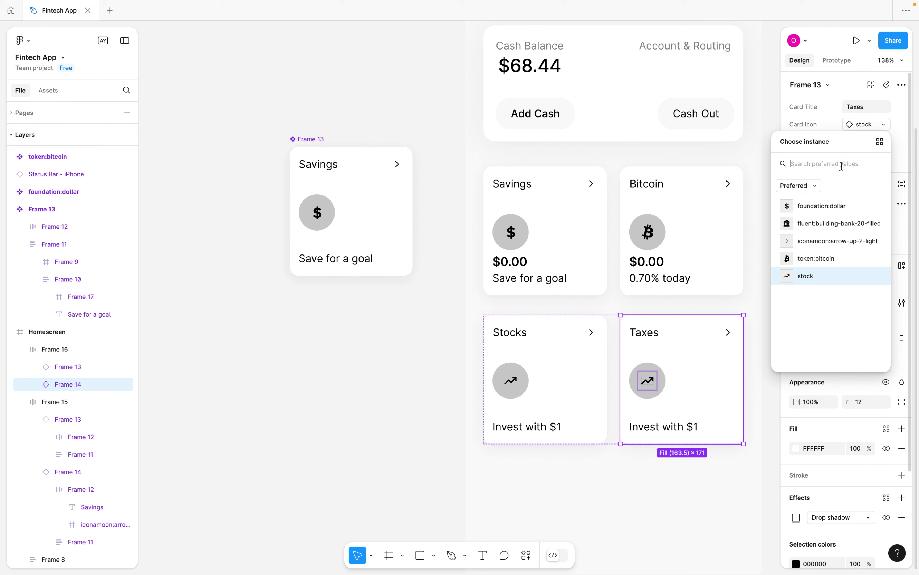
click(816, 223)
click(864, 161)
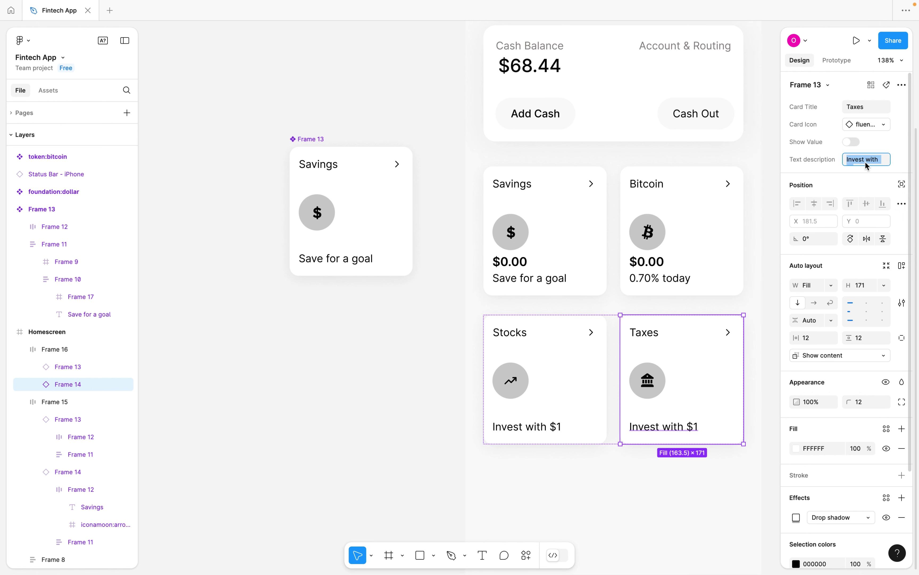
text(File for free)
click(627, 483)
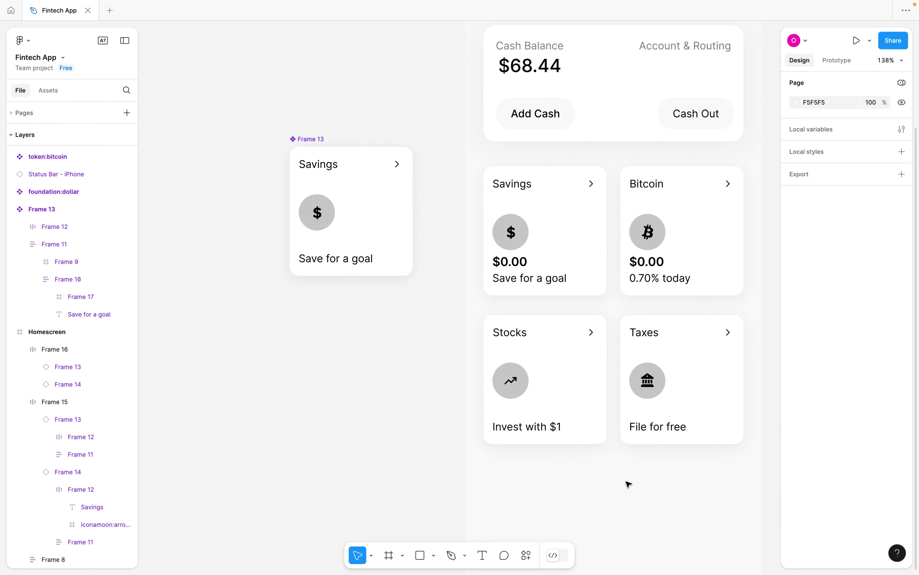
Check the width sizing option of the main card component.
click(372, 186)
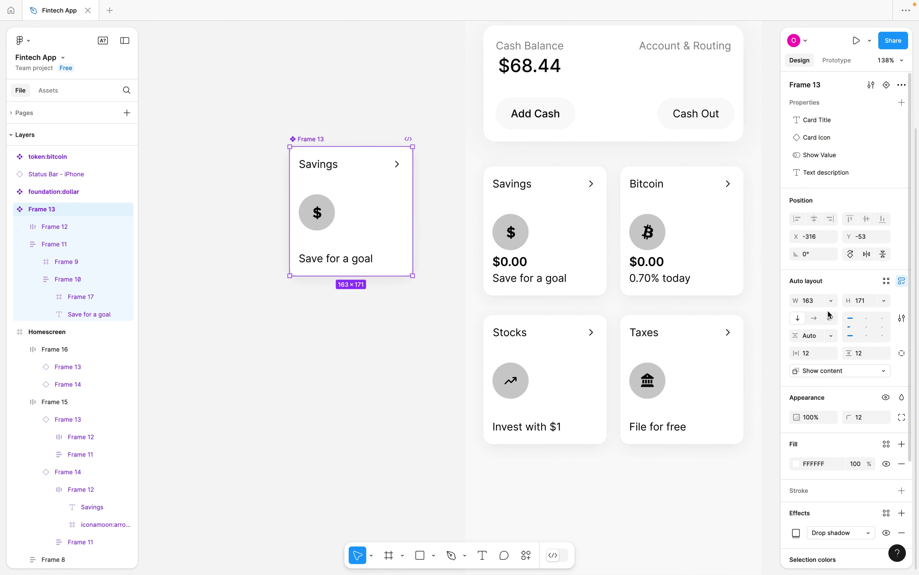
click(832, 303)
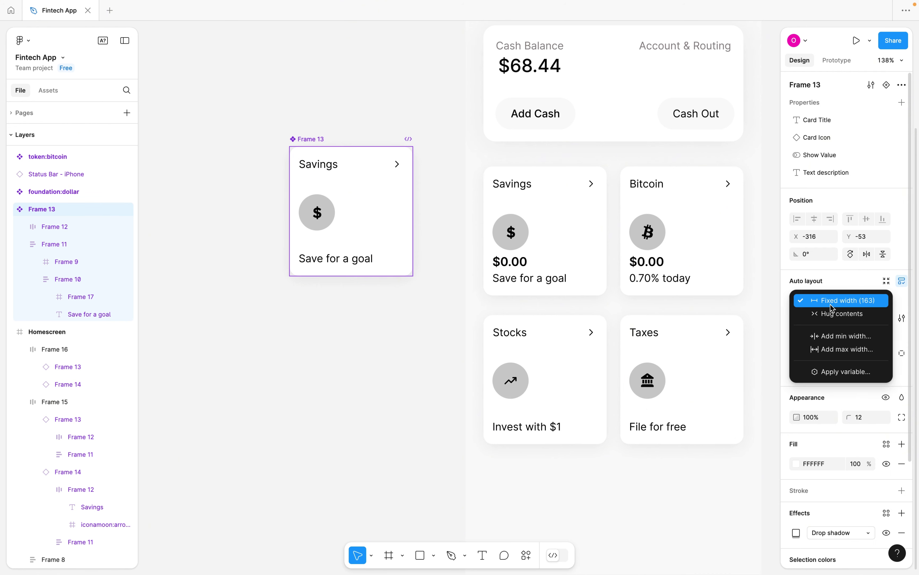
click(854, 301)
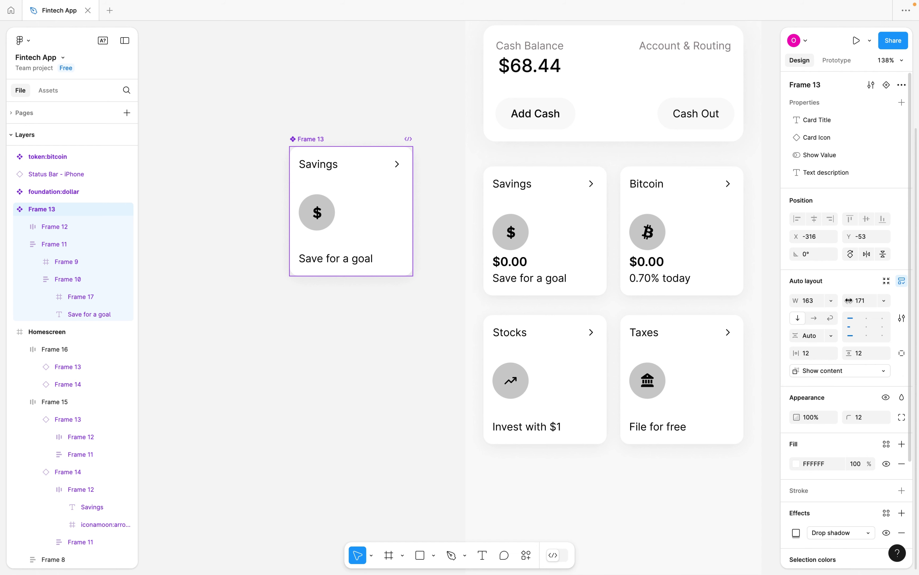
Change the Savings, Bitcoin, Stocks and Taxes cards on the home screen from filling their container to a fixed width.
double_click(557, 229)
shift+click(672, 221)
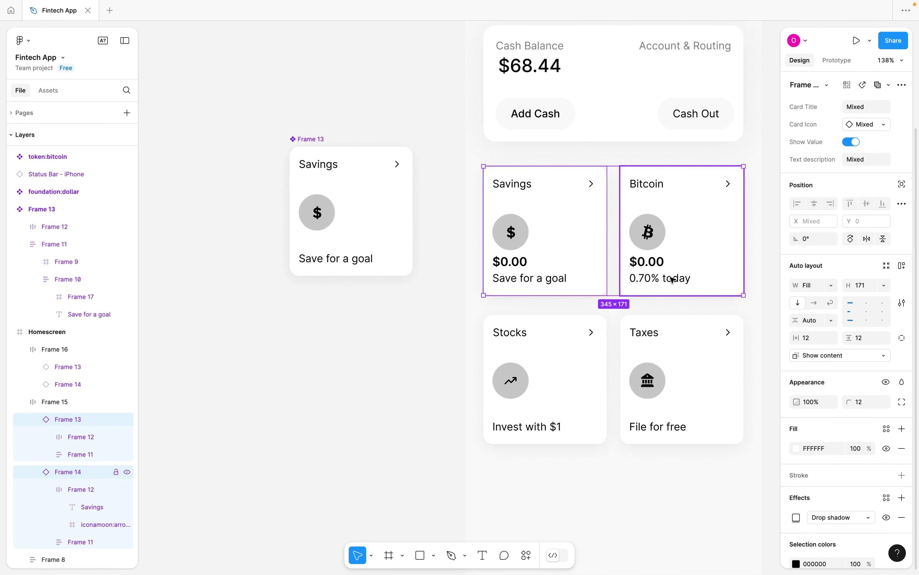
shift+click(667, 340)
shift+click(576, 348)
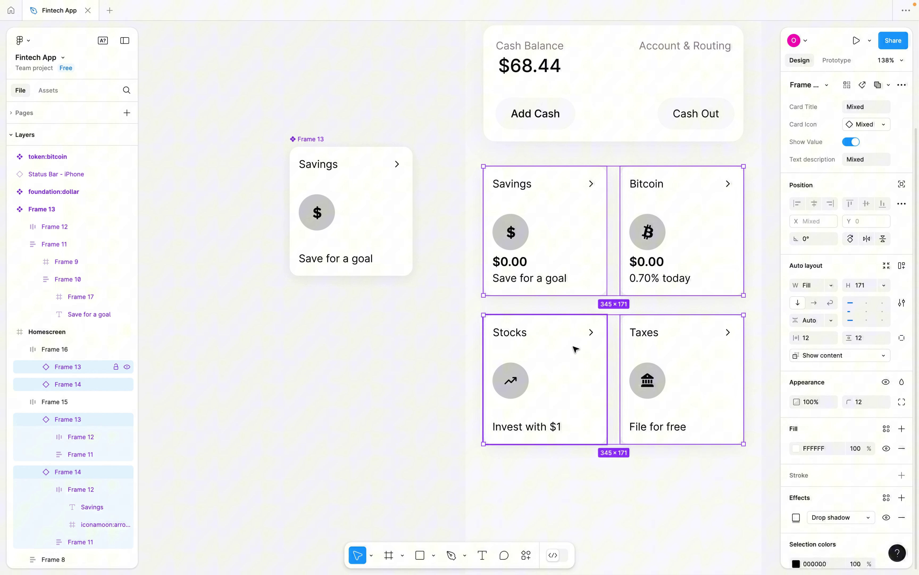
click(831, 285)
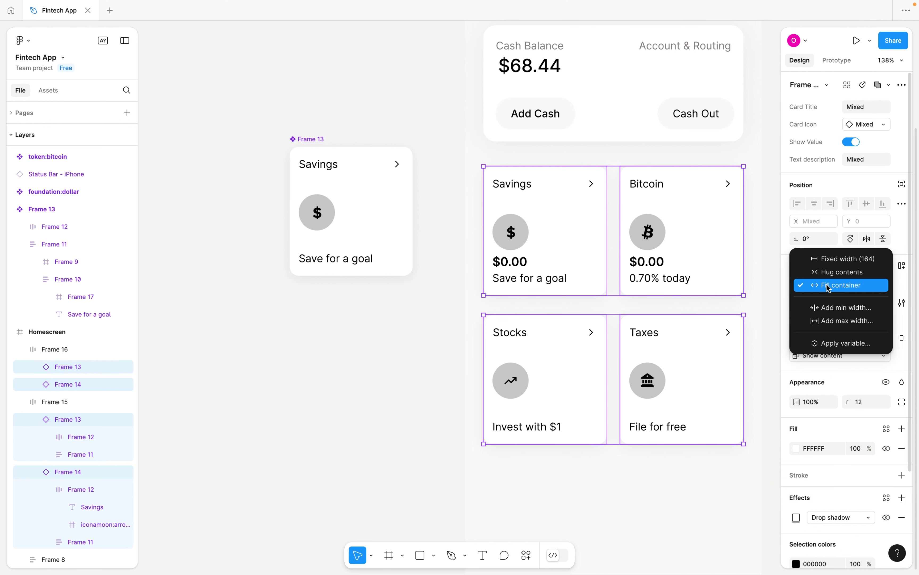
click(830, 259)
click(755, 274)
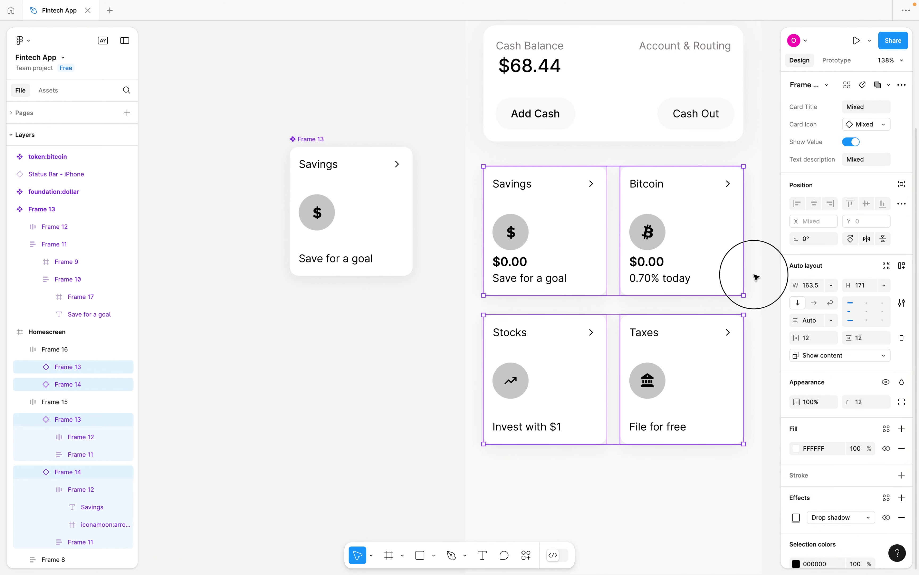
Ungroup the two row frames around the Savings/Bitcoin and Stocks/Taxes card pairs.
click(683, 269)
key(Return)
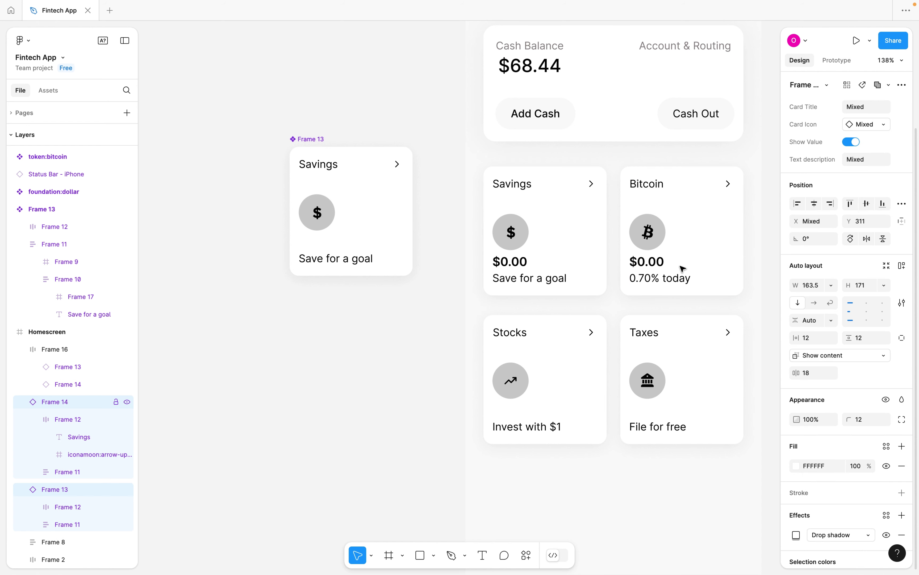
click(643, 382)
key(ctrl+shift+g)
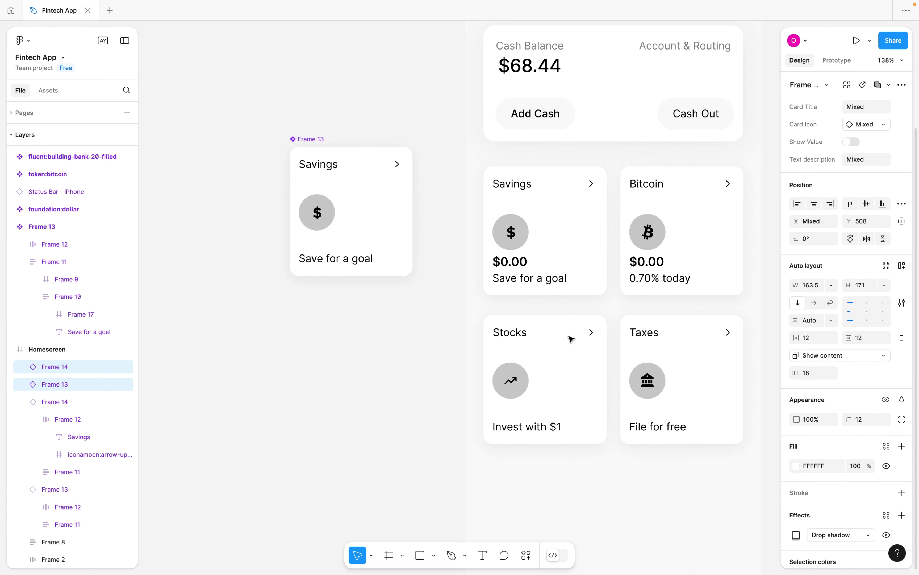
Combine the Savings, Bitcoin, Stocks and Taxes cards into one frame using Suggest auto layout.
click(603, 290)
click(638, 262)
click(676, 336)
click(582, 338)
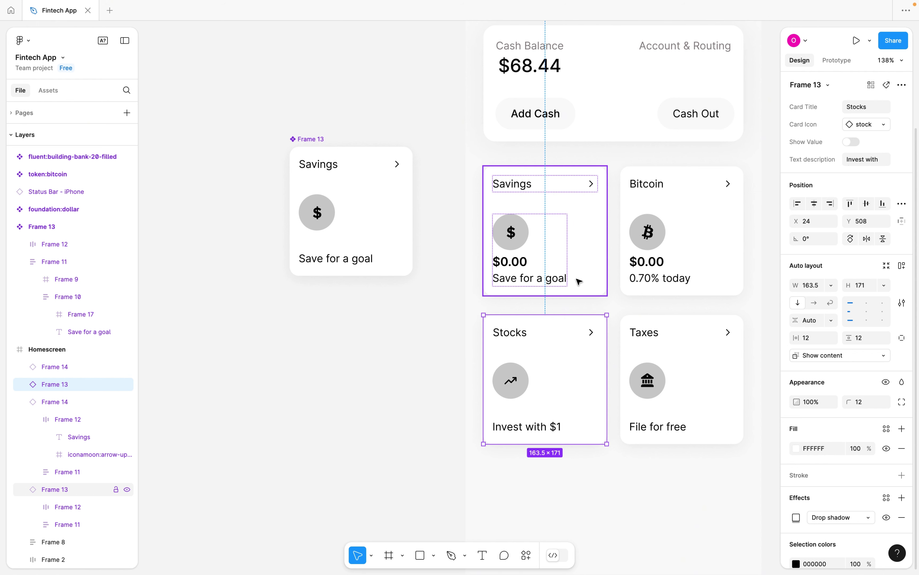
shift+click(630, 265)
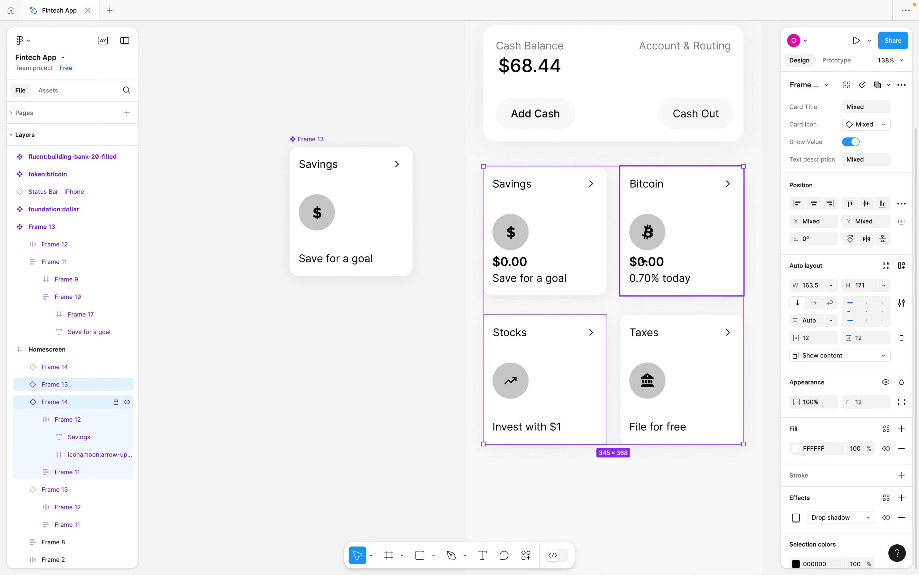
click(583, 264)
shift+click(649, 254)
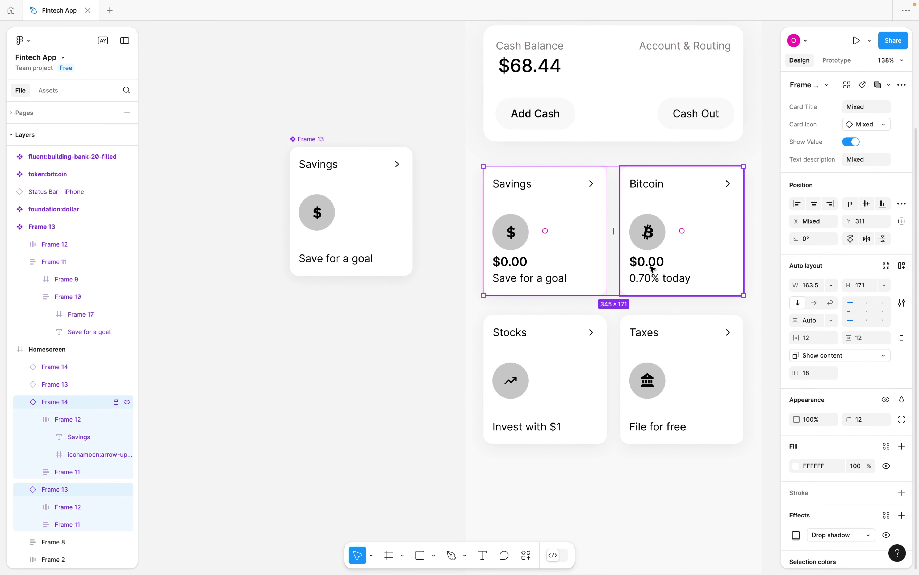
shift+click(660, 333)
shift+click(591, 339)
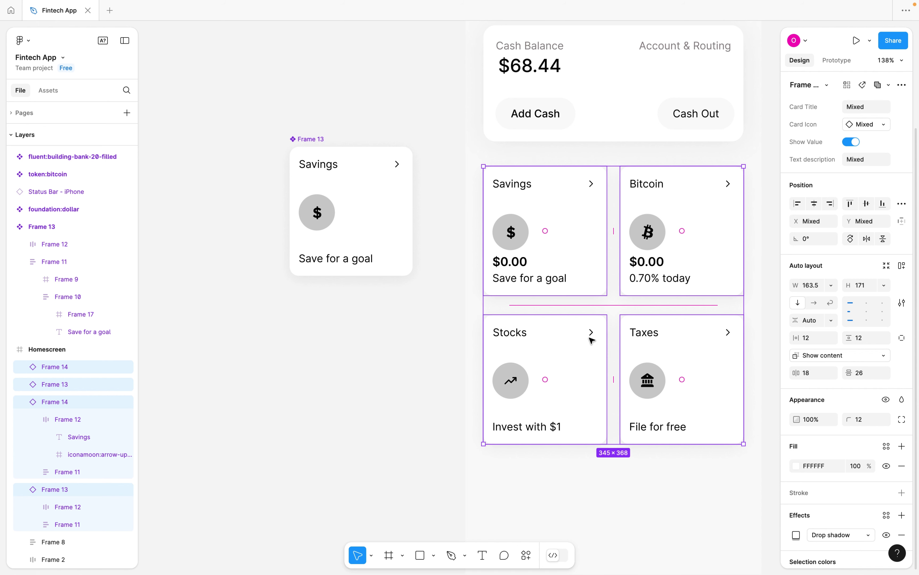
right_click(589, 337)
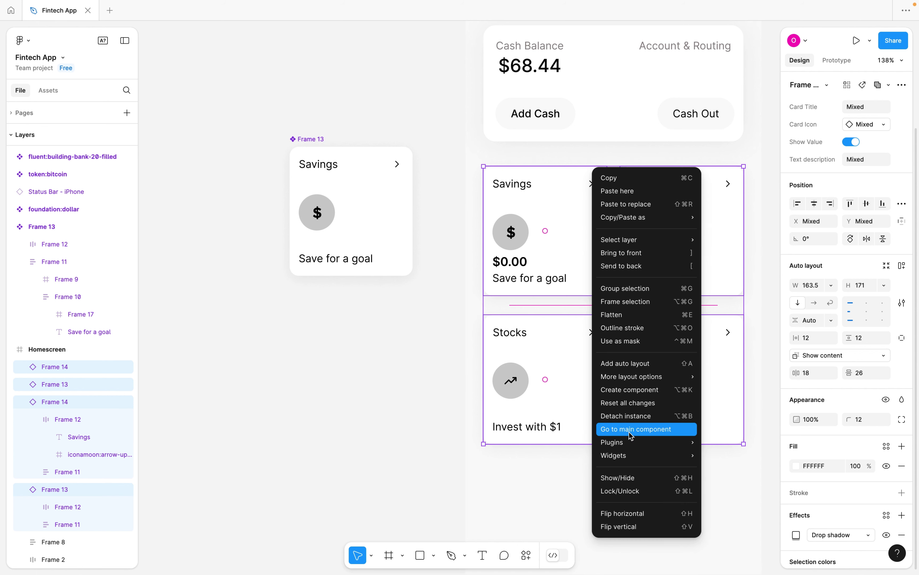
mouse_move(639, 449)
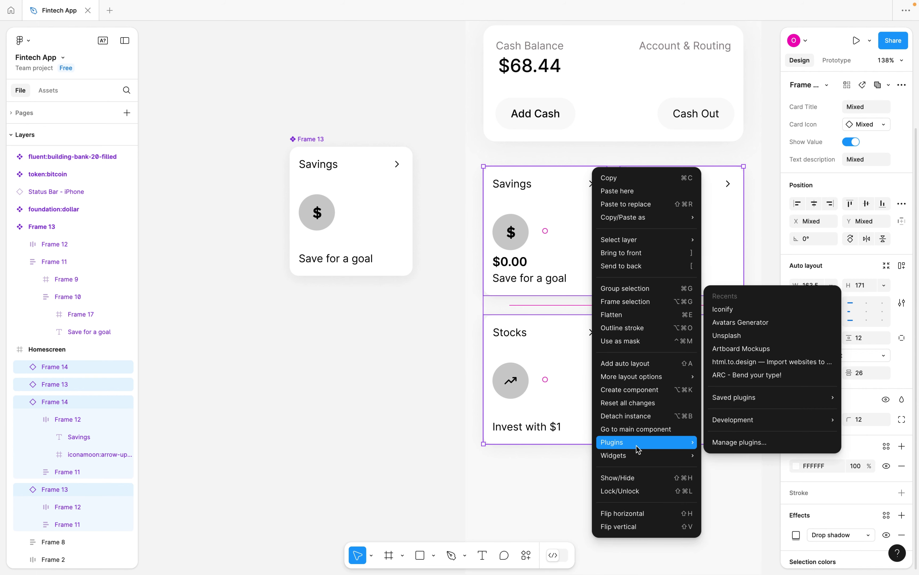
mouse_move(642, 378)
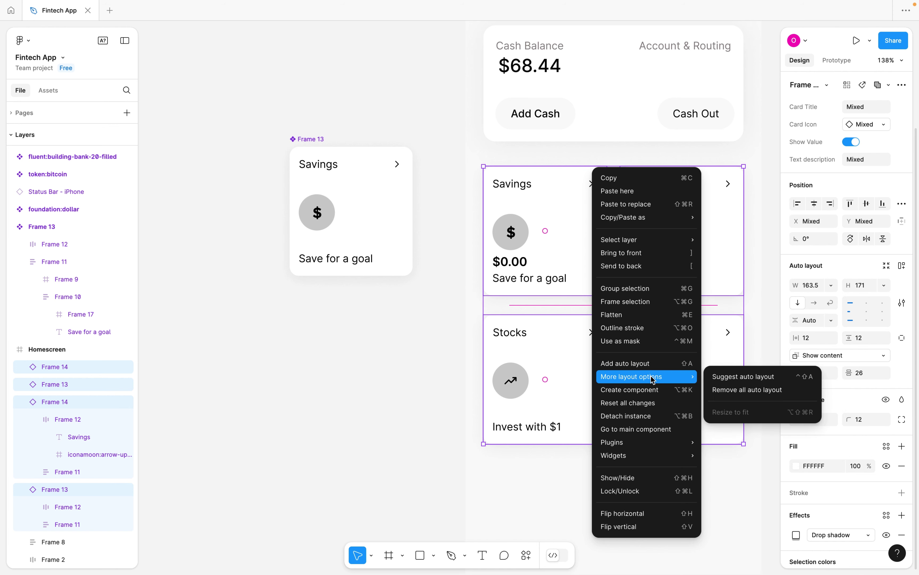
click(740, 382)
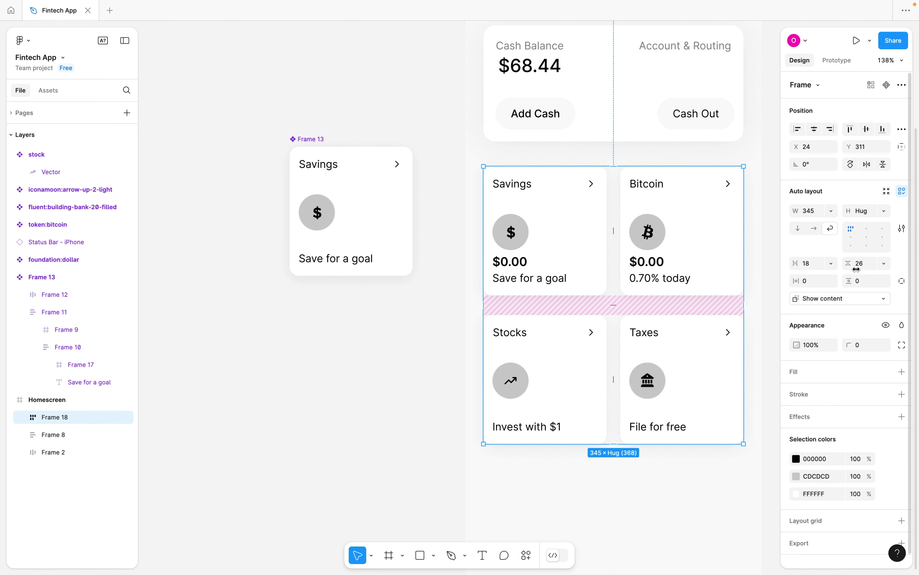
Set the vertical gap between the two rows of the card grid to 18.
click(864, 265)
text(18)
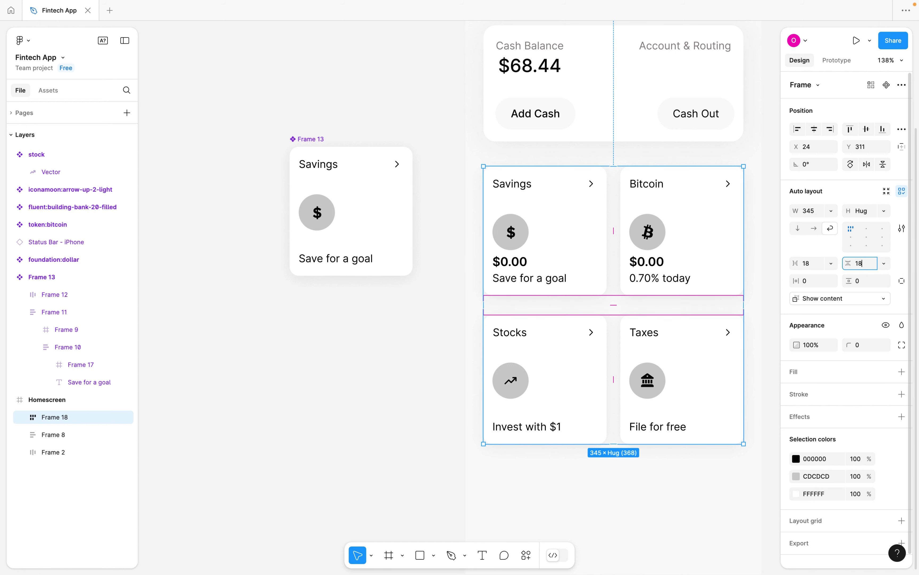
key(Return)
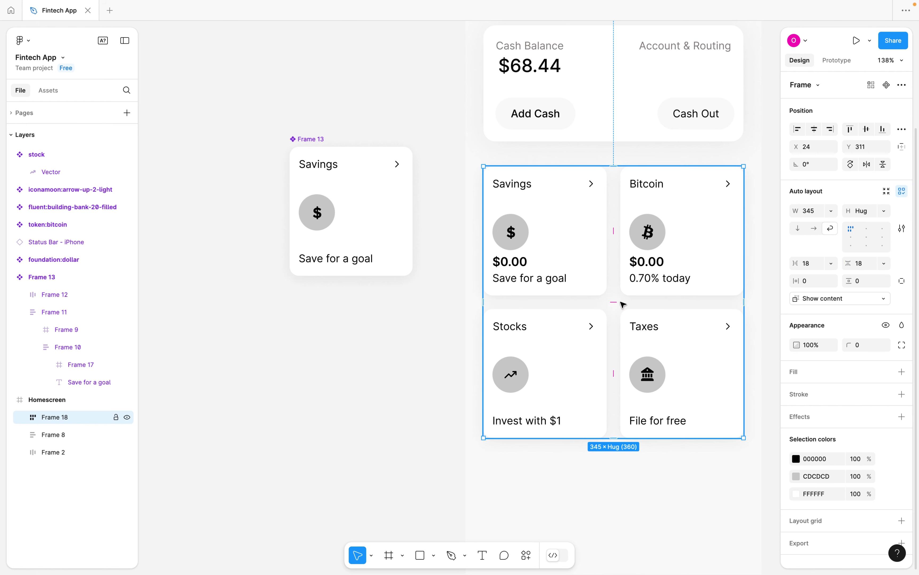
click(408, 302)
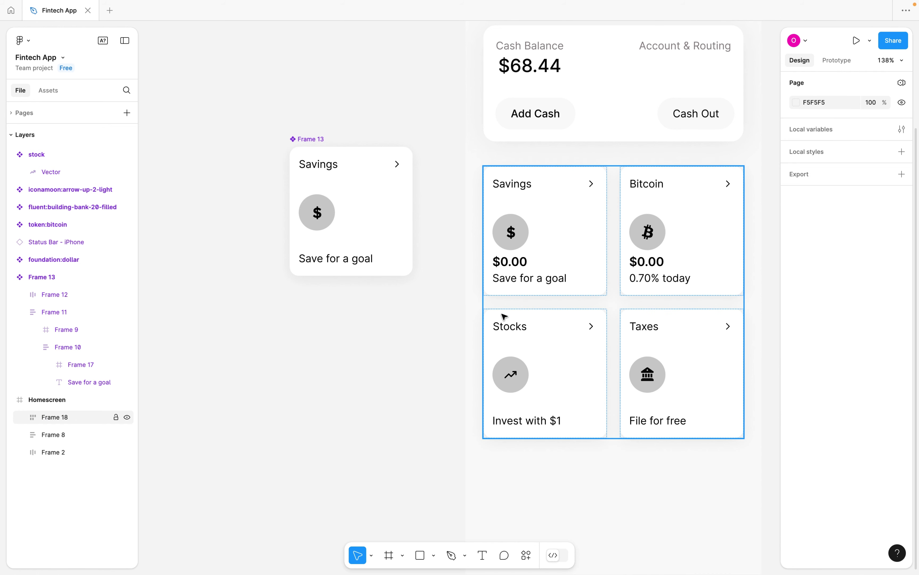
scroll(543, 317, down, 2)
scroll(543, 317, right, 2)
click(543, 318)
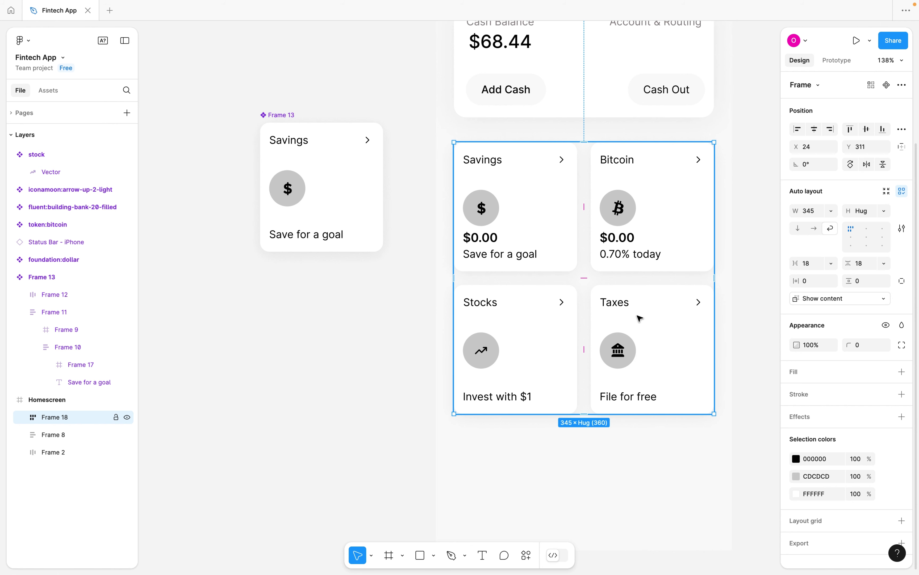
Paste the Save, Card, Pay, Search and History icons above the Homescreen frame and convert them into five separate components.
scroll(639, 318, down, 3)
scroll(639, 318, up, 5)
click(542, 344)
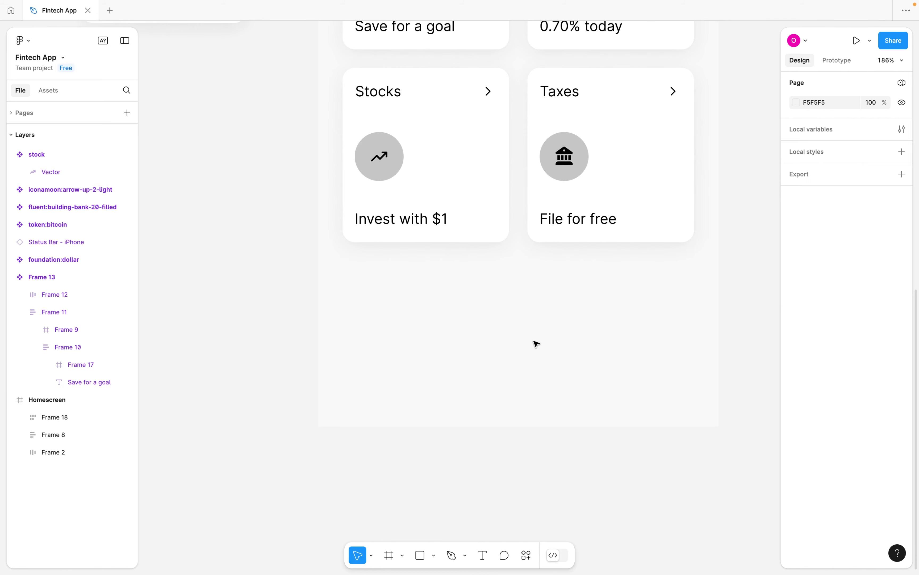
scroll(537, 344, down, 5)
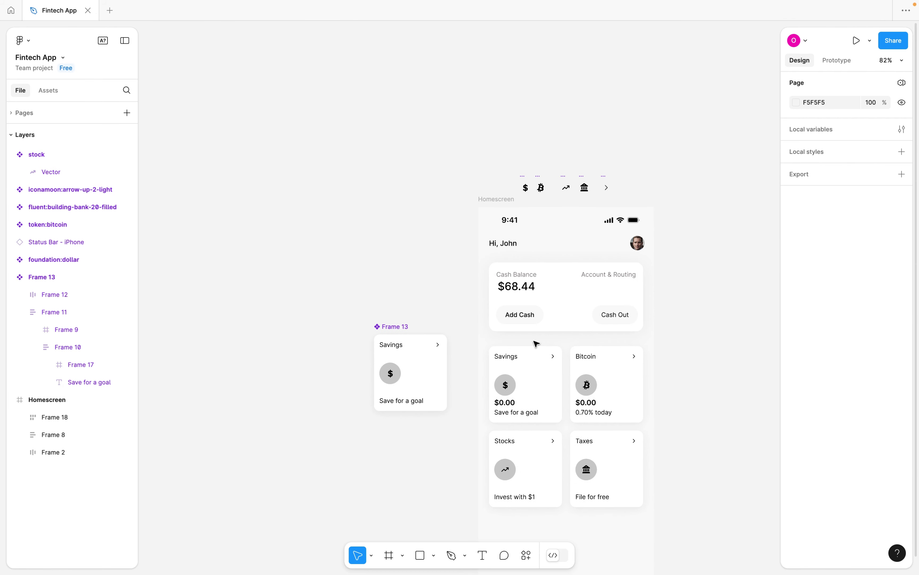
scroll(536, 344, up, 5)
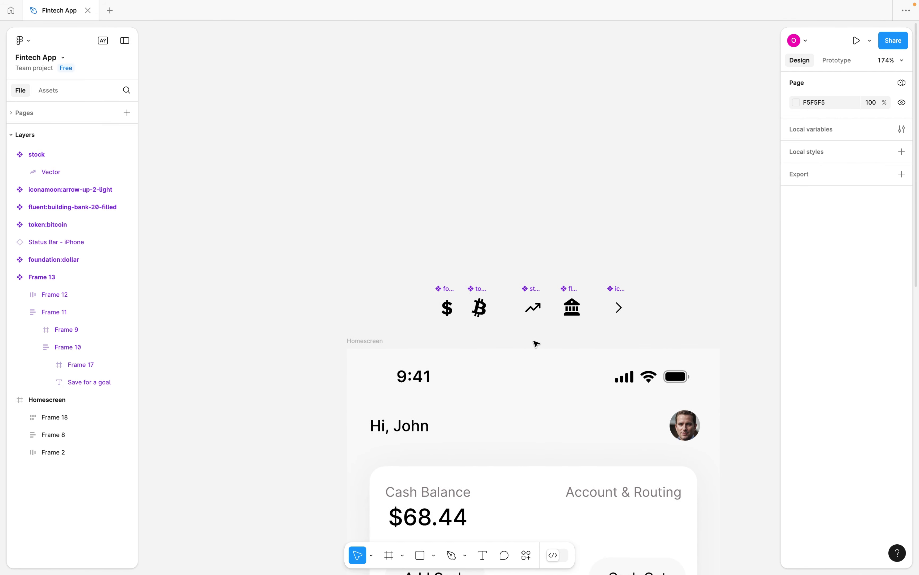
key(ctrl+v)
drag(530, 298, 618, 228)
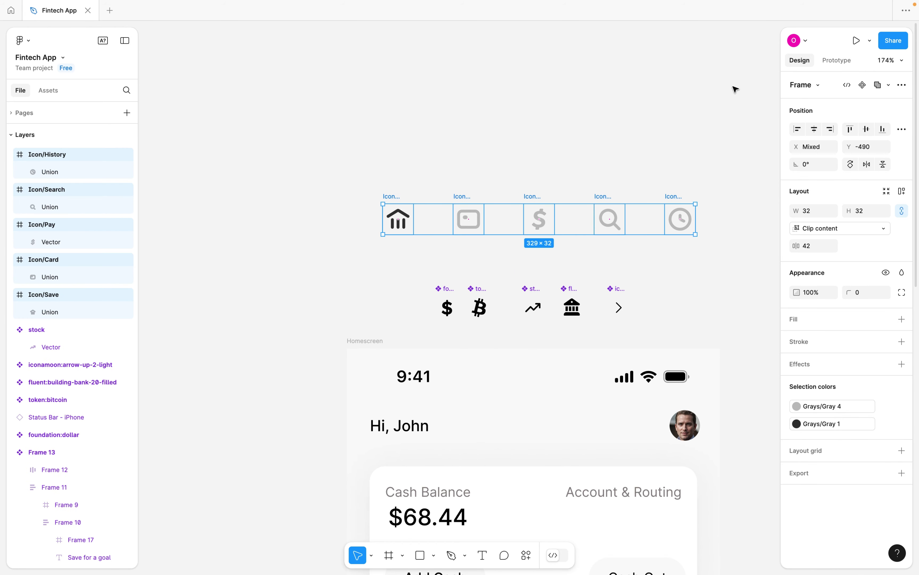
click(902, 85)
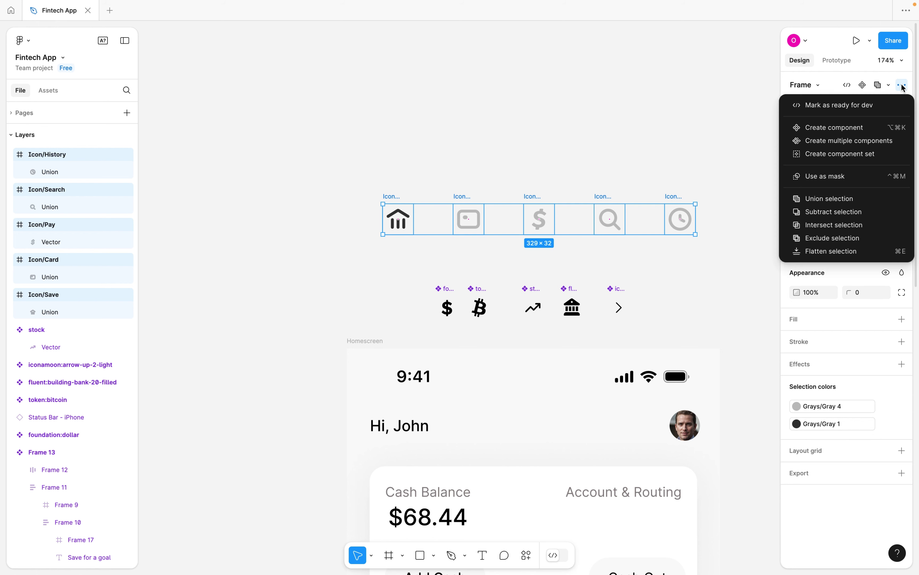
click(837, 141)
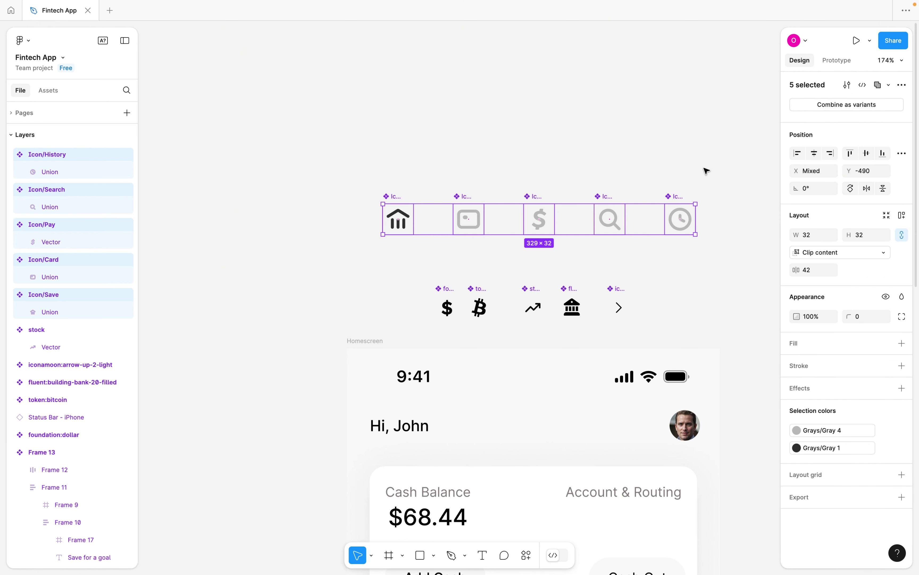
Place instances of the five navigation icons below the cards on the home screen and wrap them in a horizontal auto layout frame.
scroll(647, 182, down, 3)
drag(304, 134, 671, 203)
scroll(671, 203, down, 5)
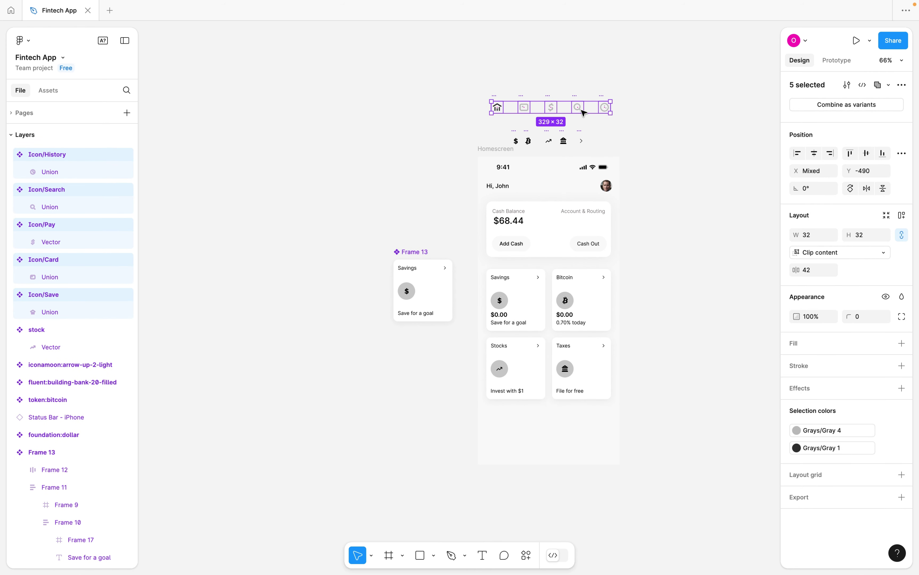
drag(584, 112, 577, 439)
scroll(577, 440, up, 5)
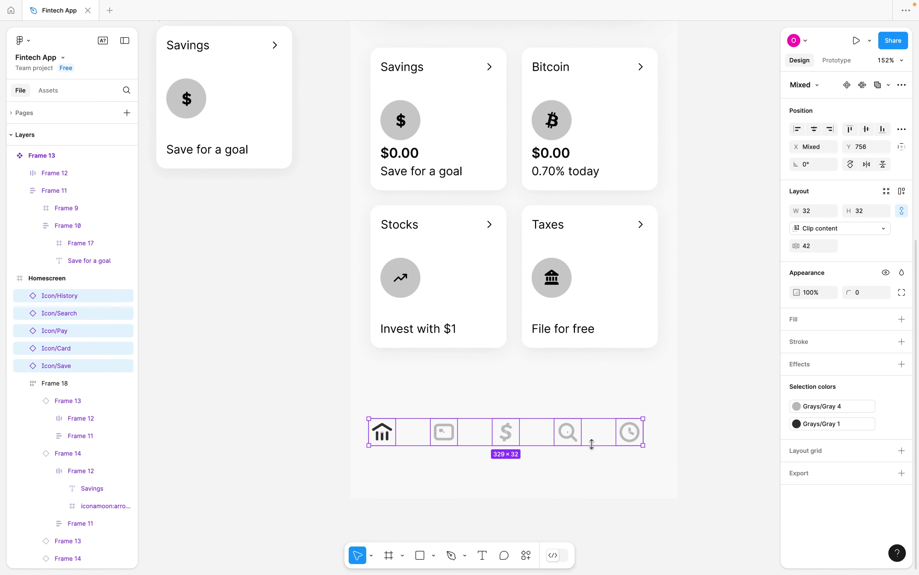
key(shift+a)
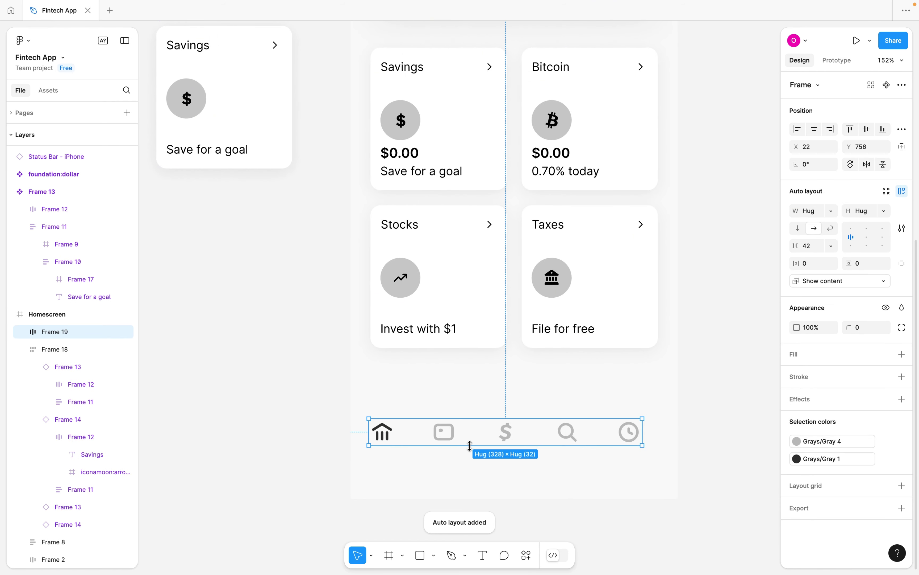
Resize the navigation icon frame to 393 × 78 across the full home screen width and centre its icons.
drag(513, 437, 521, 458)
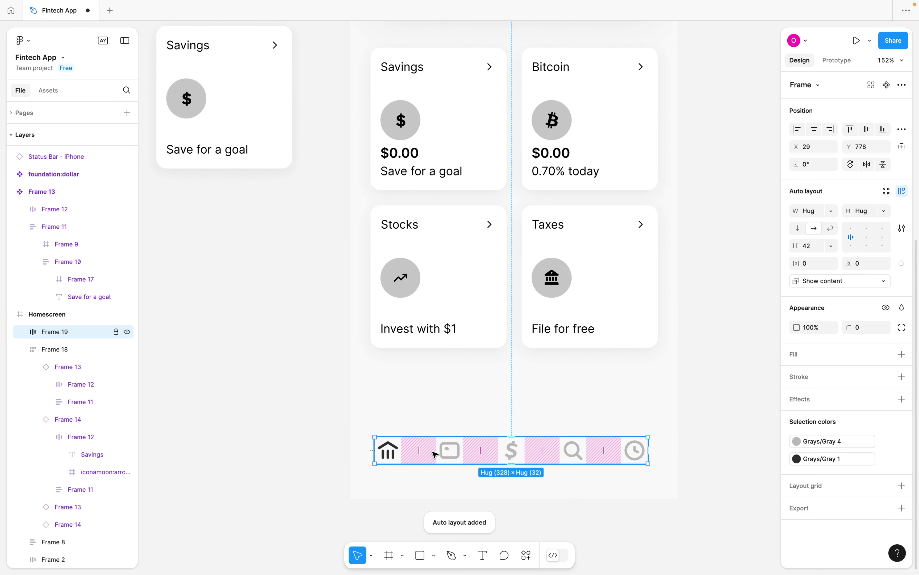
drag(365, 445, 350, 445)
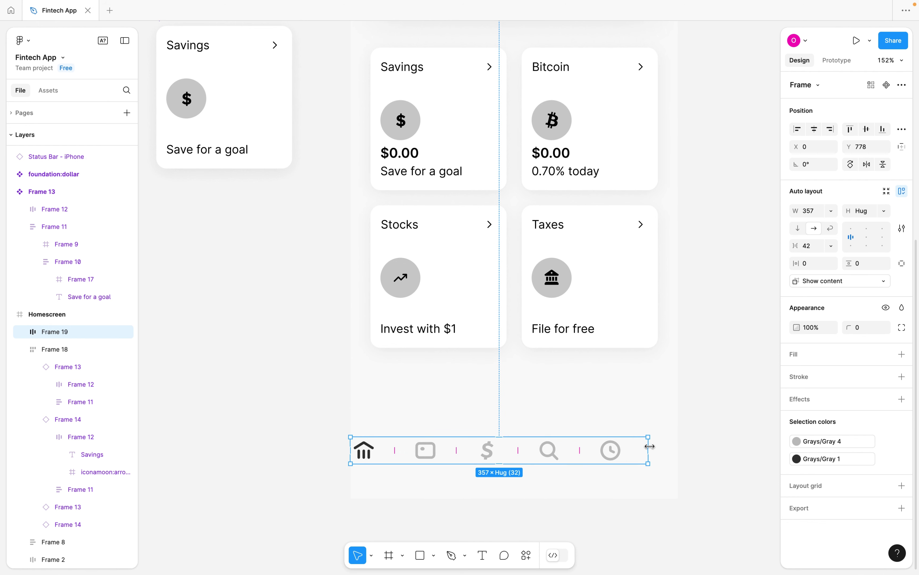
drag(649, 448, 632, 501)
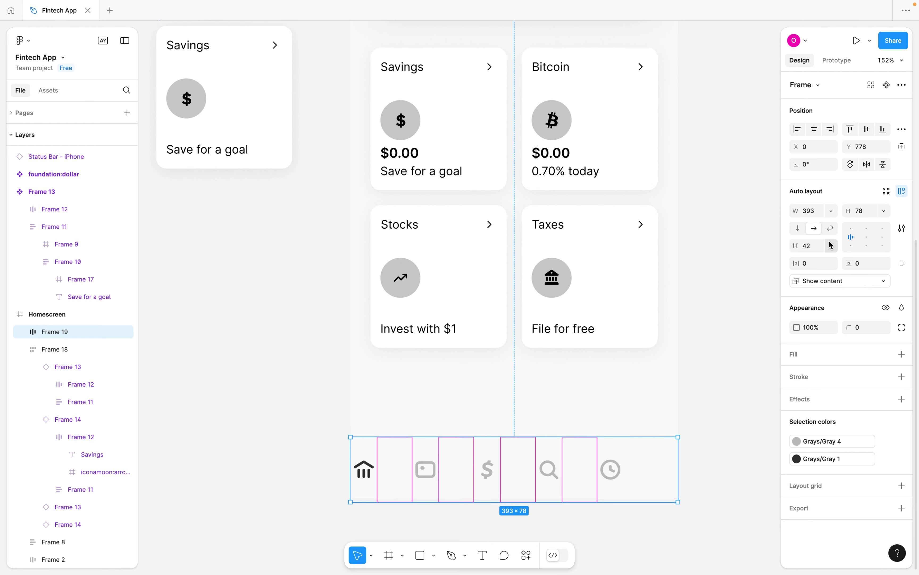
click(867, 236)
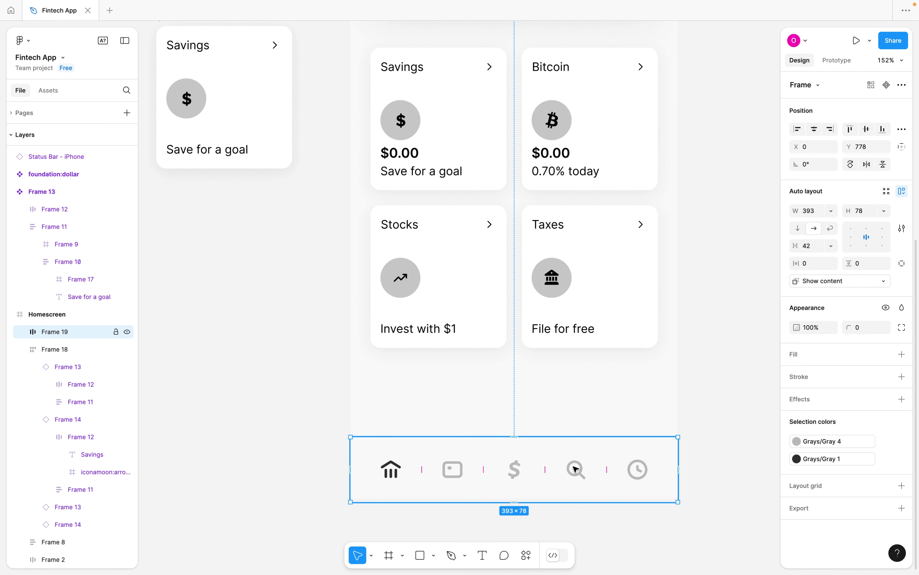
Move the navigation icon frame up to about X 9, Y 733, leaving space beneath it on the home screen.
drag(573, 475, 494, 409)
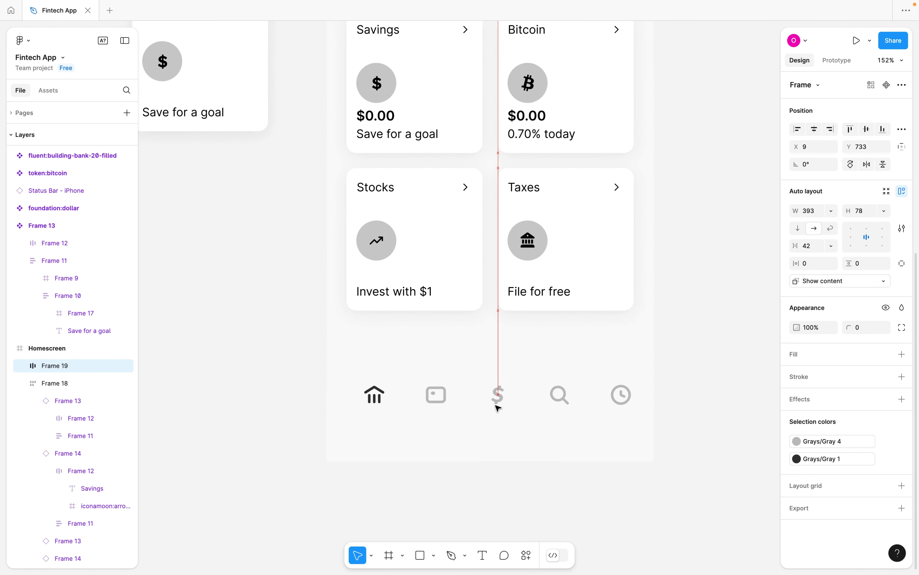
scroll(497, 408, down, 3)
scroll(497, 409, up, 3)
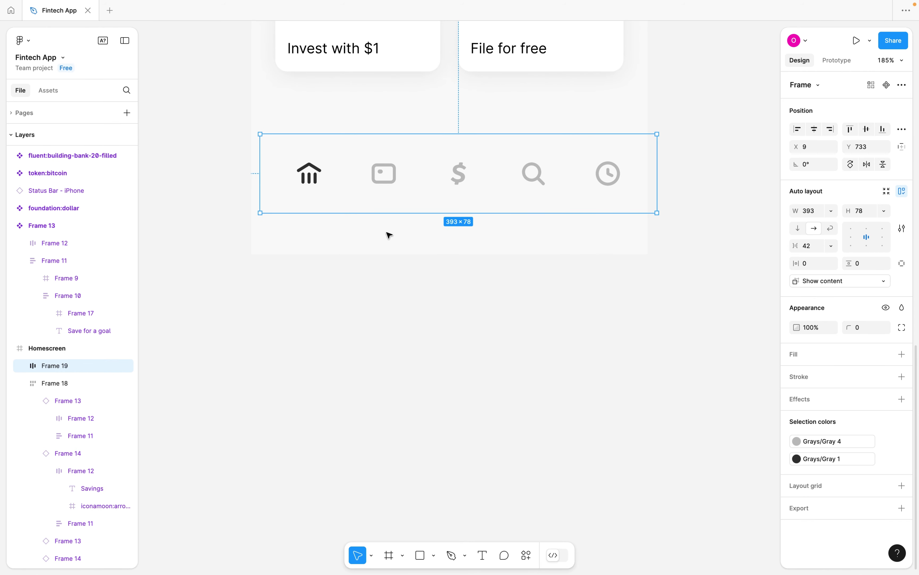
Insert the Home Indicator from the iOS 18 and iPadOS 18 library and place it below the navigation icons at about X 1, Y 819.
click(48, 92)
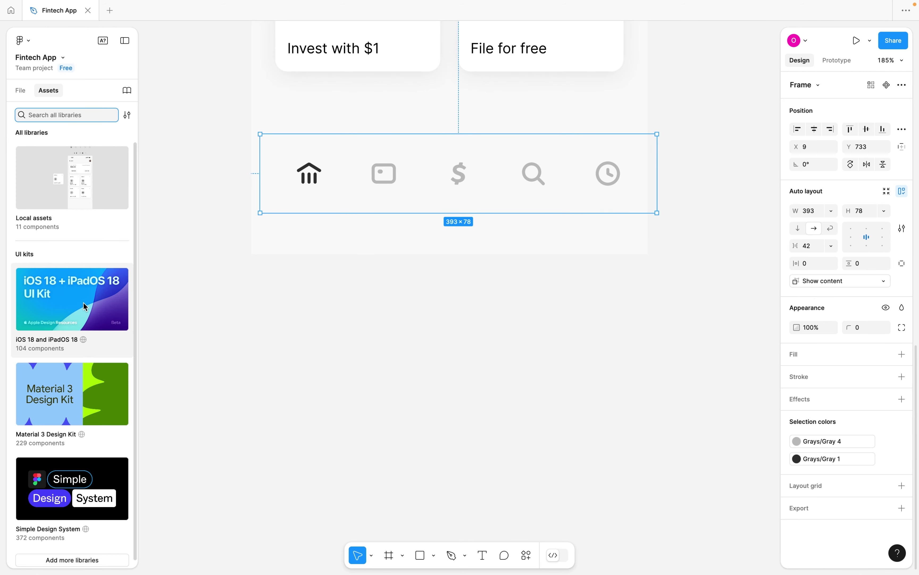
click(73, 297)
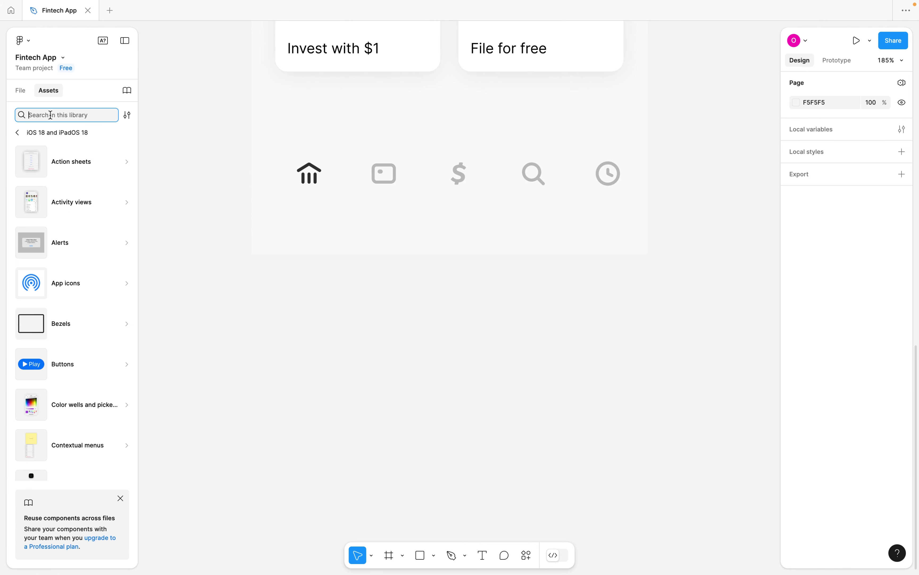
text(home indic)
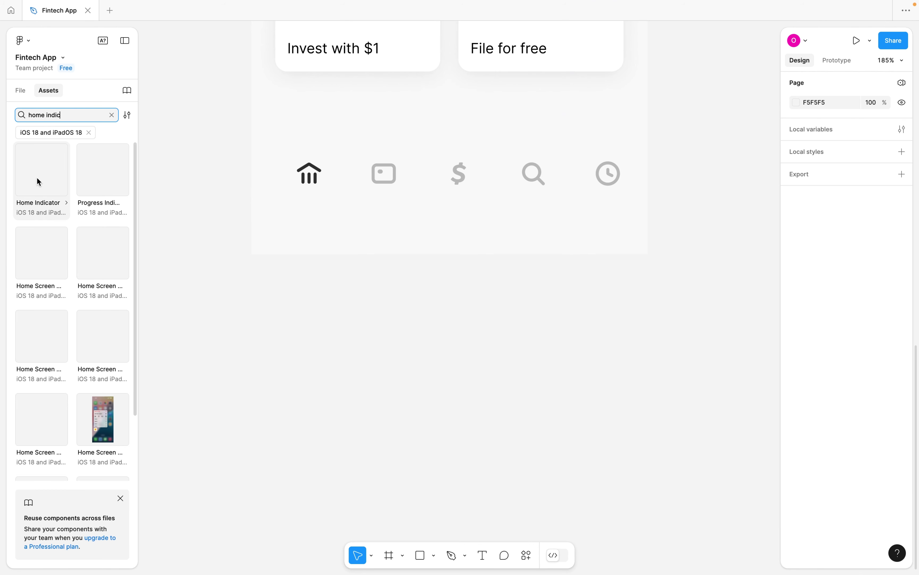
click(39, 178)
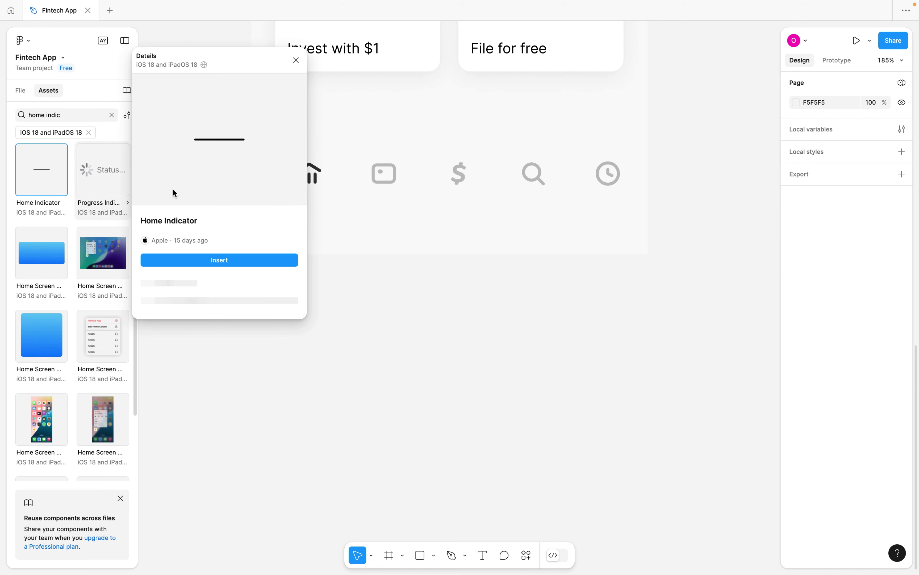
click(203, 260)
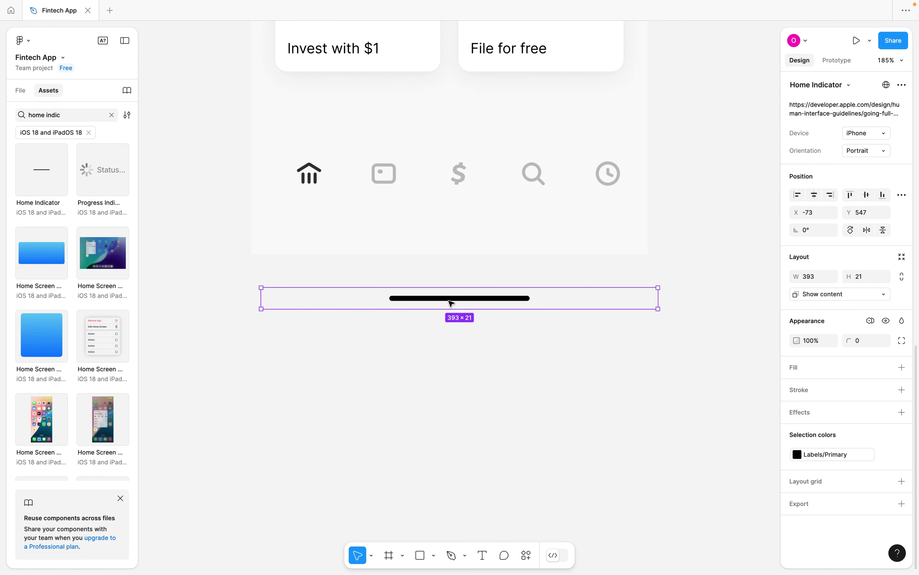
drag(452, 299, 444, 237)
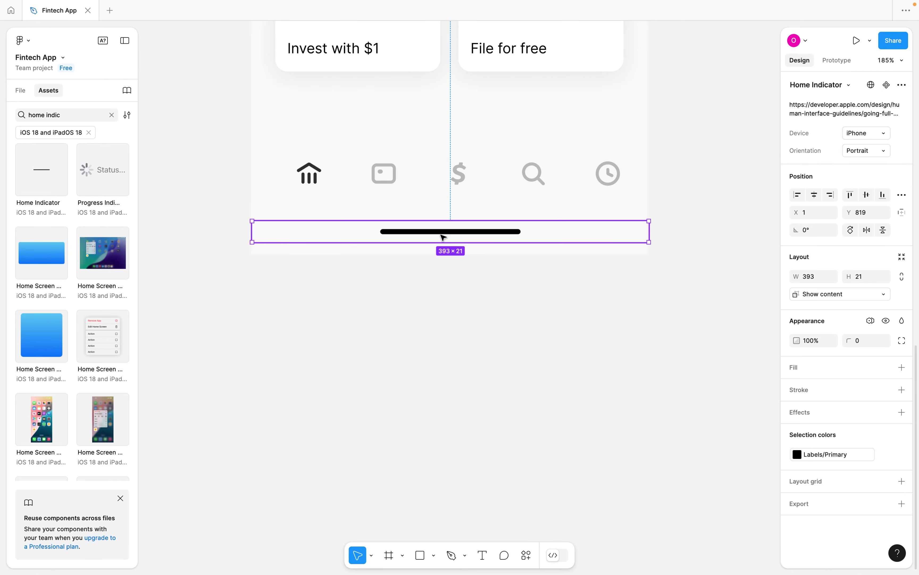
Add a white FFFFFF fill to the Home Indicator.
scroll(422, 234, up, 2)
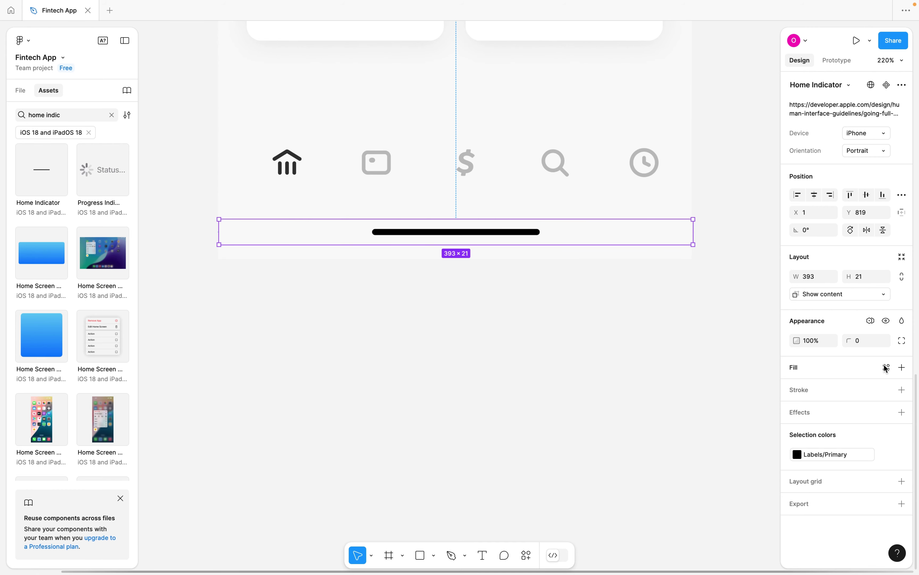
click(902, 367)
click(573, 237)
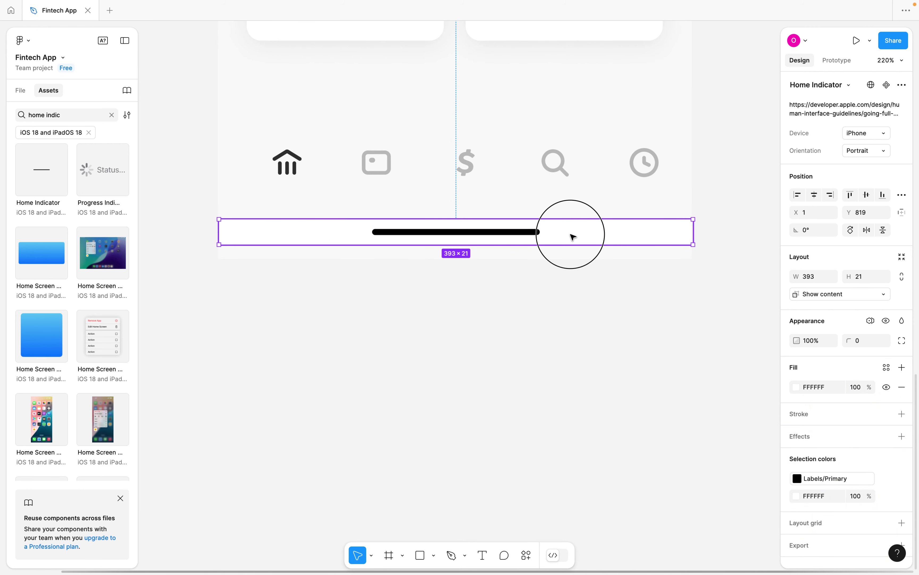
Move the Home Indicator to the home screen's bottom edge and place the navigation icon frame, filled white FFFFFF, directly above at X 0, Y 753.
drag(573, 237, 572, 252)
click(552, 181)
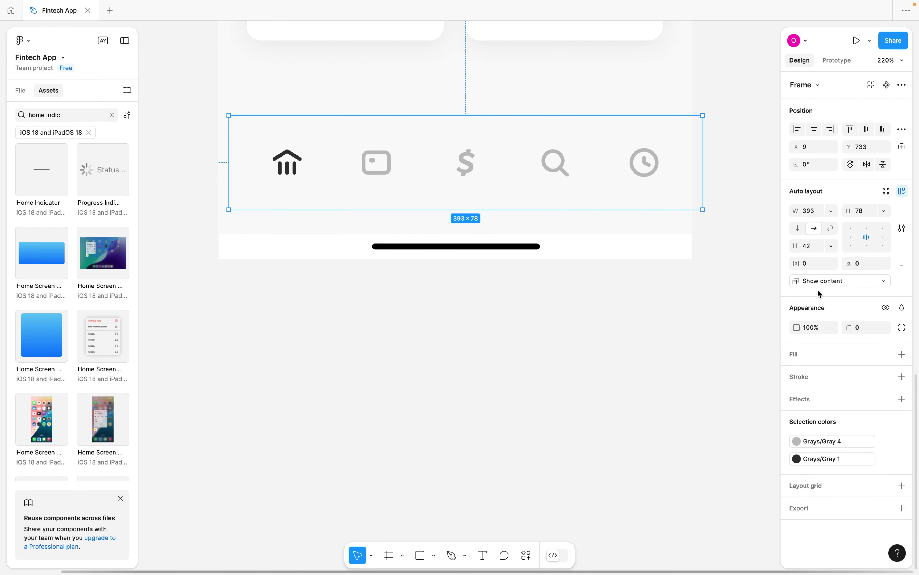
click(903, 354)
drag(643, 190, 633, 214)
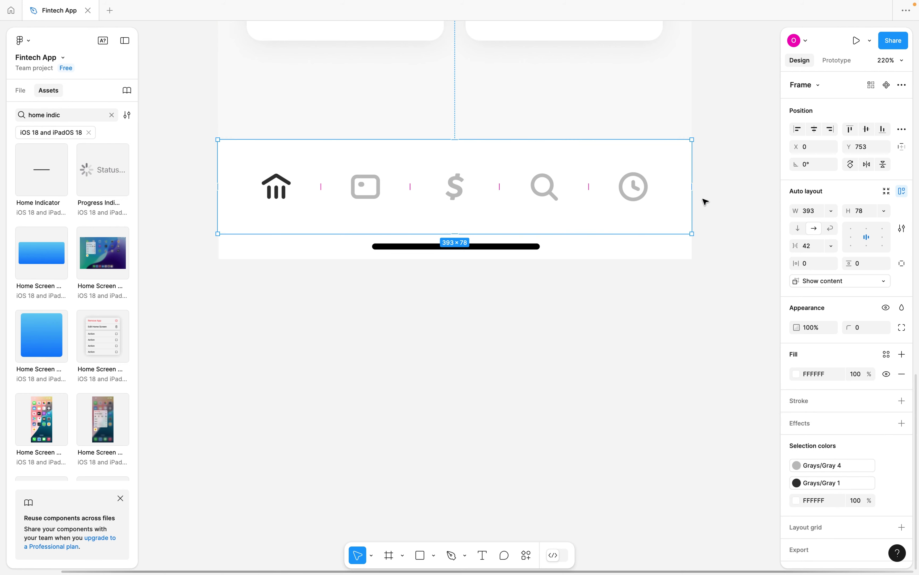
key(Escape)
Set the greeting text at the top of the home screen to font size 24 and Semi Bold weight.
scroll(720, 227, down, 10)
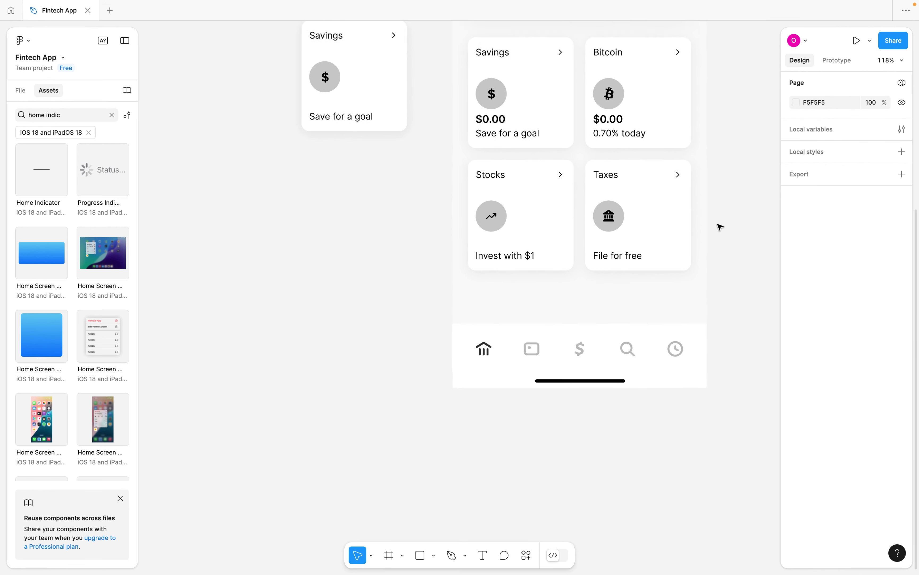
scroll(720, 227, down, 3)
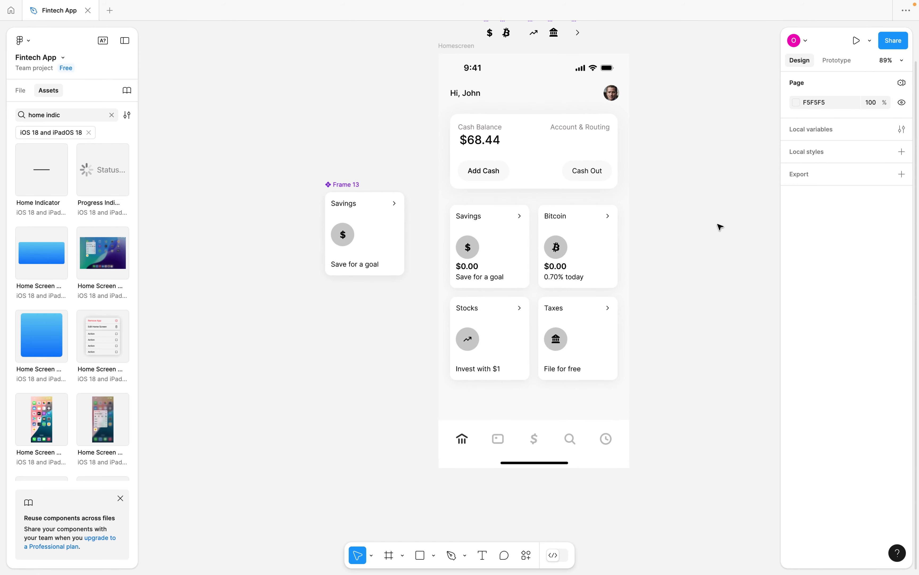
scroll(720, 227, down, 1)
key(Tab)
click(857, 342)
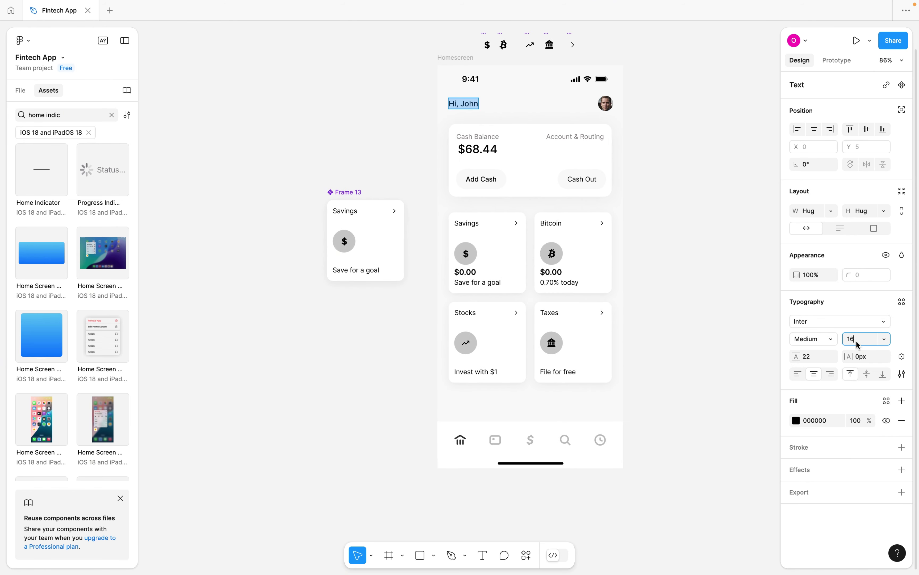
key(Return)
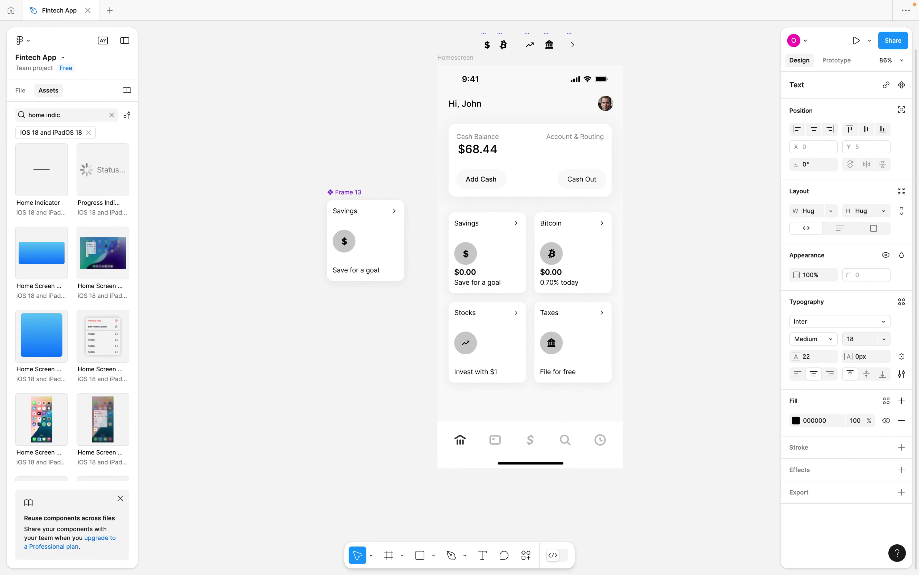
click(856, 340)
key(Return)
click(817, 340)
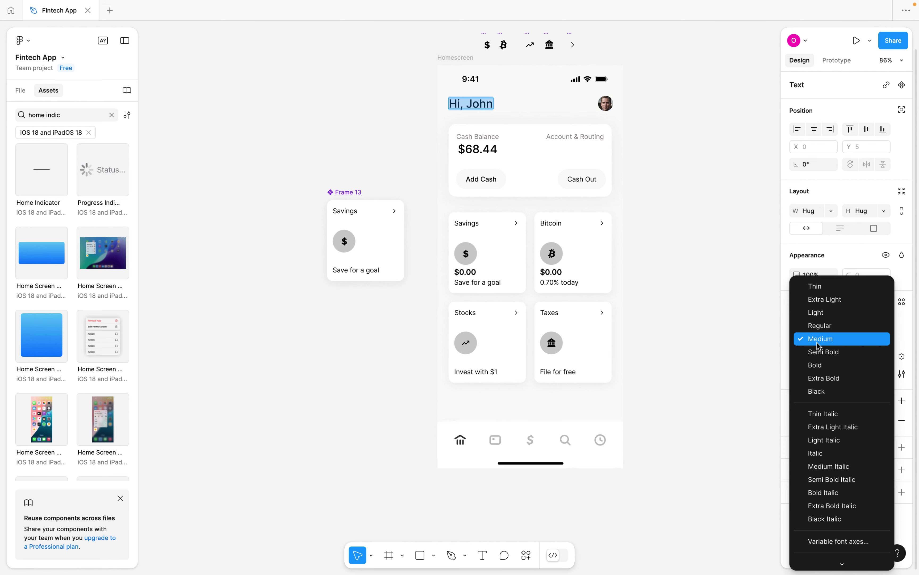
click(819, 353)
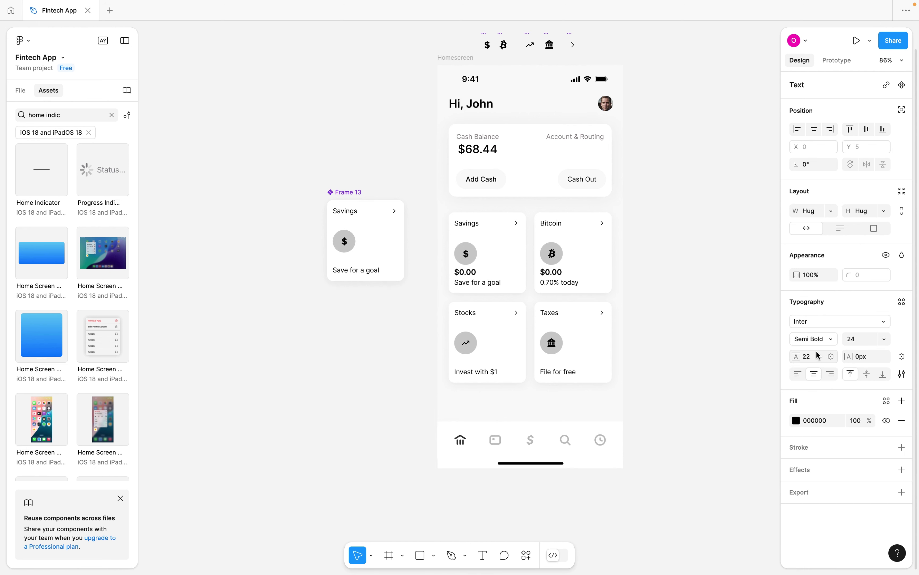
click(710, 292)
Move the Homescreen frame to X 191, Y -225 and place the iPhone status bar inside its top edge at X 2, Y 0.
drag(463, 60, 594, 113)
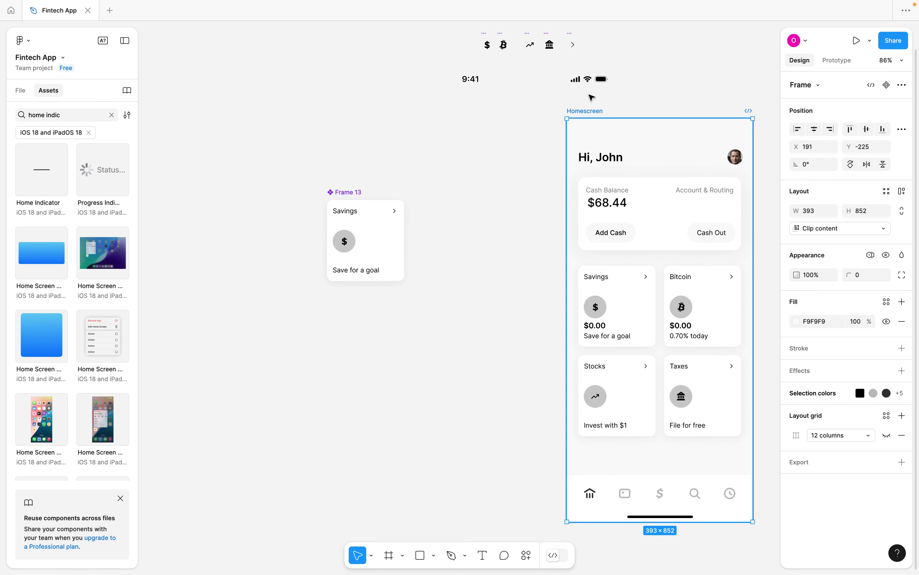
click(494, 82)
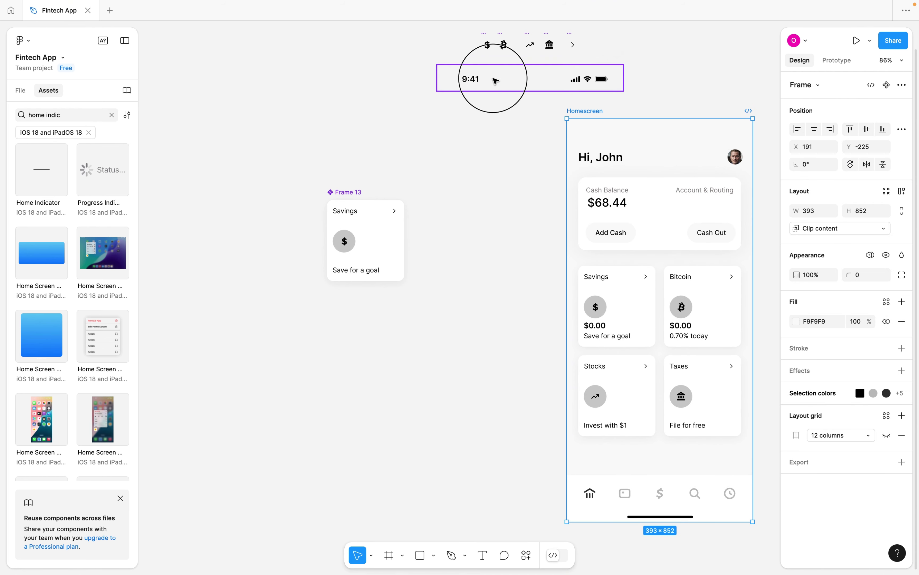
drag(494, 82, 631, 135)
scroll(636, 134, up, 5)
scroll(631, 135, down, 8)
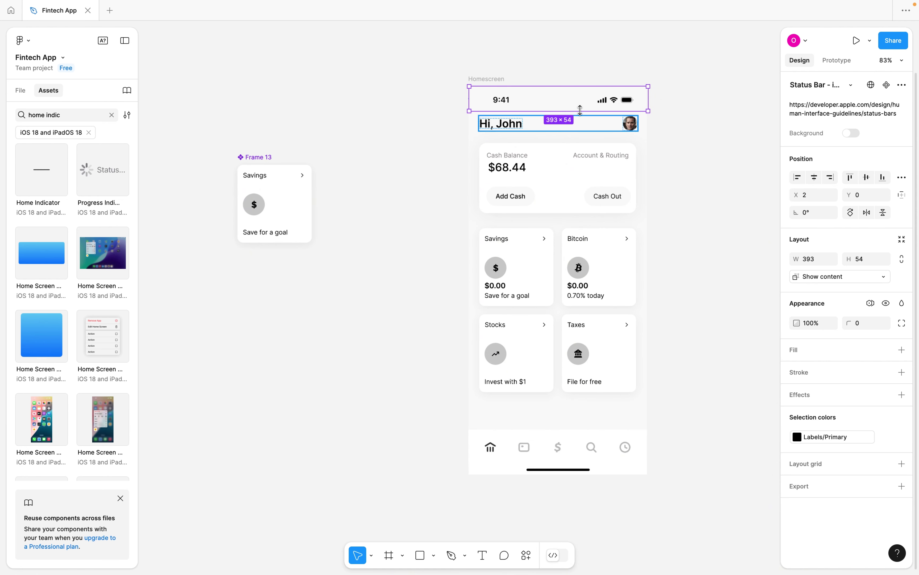
Move the five black icon components from above the home screen to beside the card component, below the grey navigation icon components.
drag(425, 29, 533, 72)
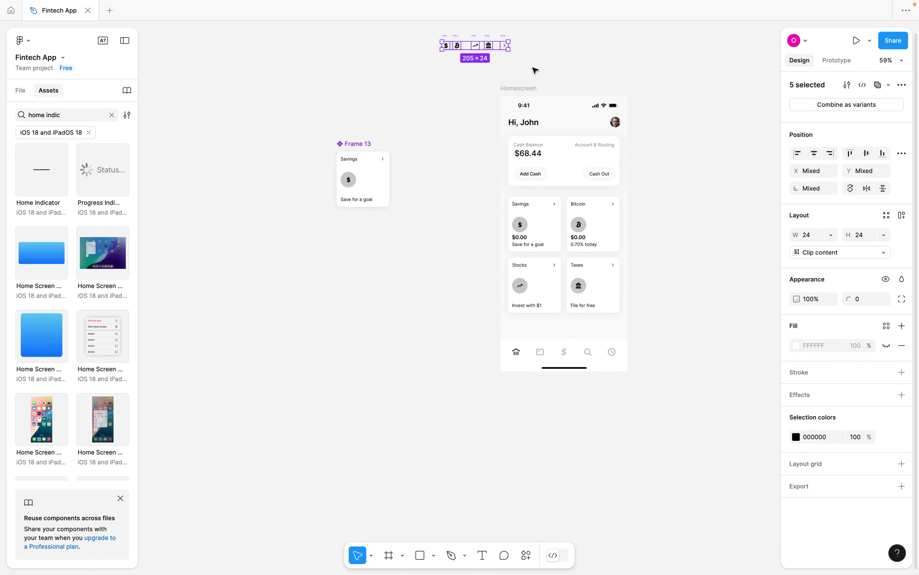
scroll(530, 70, up, 5)
drag(399, 86, 297, 271)
click(438, 255)
Fill the circle behind the dollar icon on the home screen's Savings card with light pink FFD0D0.
scroll(438, 256, up, 5)
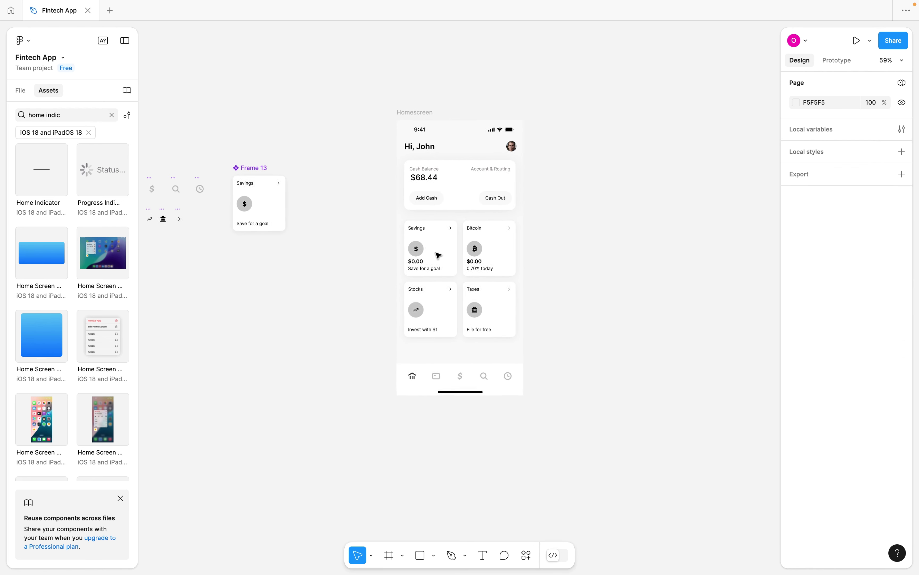
scroll(438, 255, up, 1)
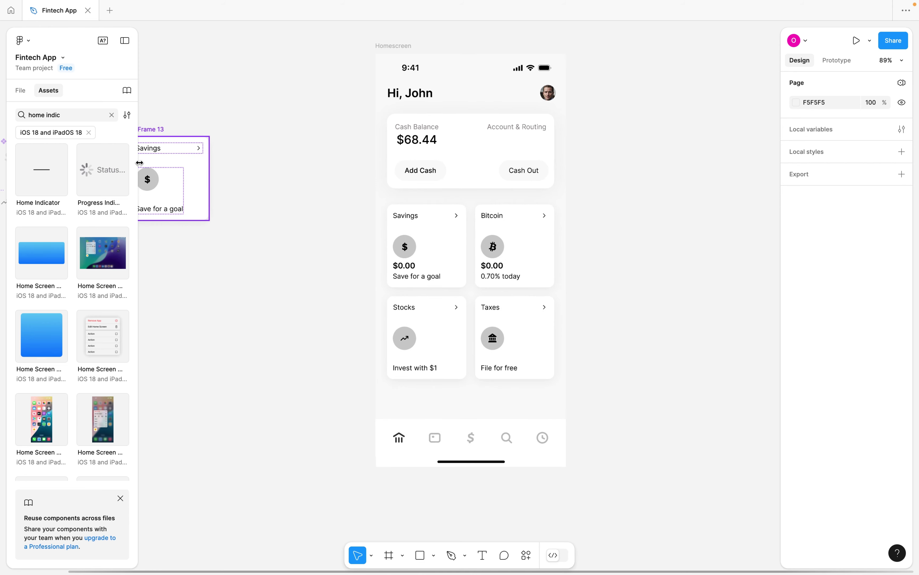
click(20, 90)
scroll(344, 345, up, 5)
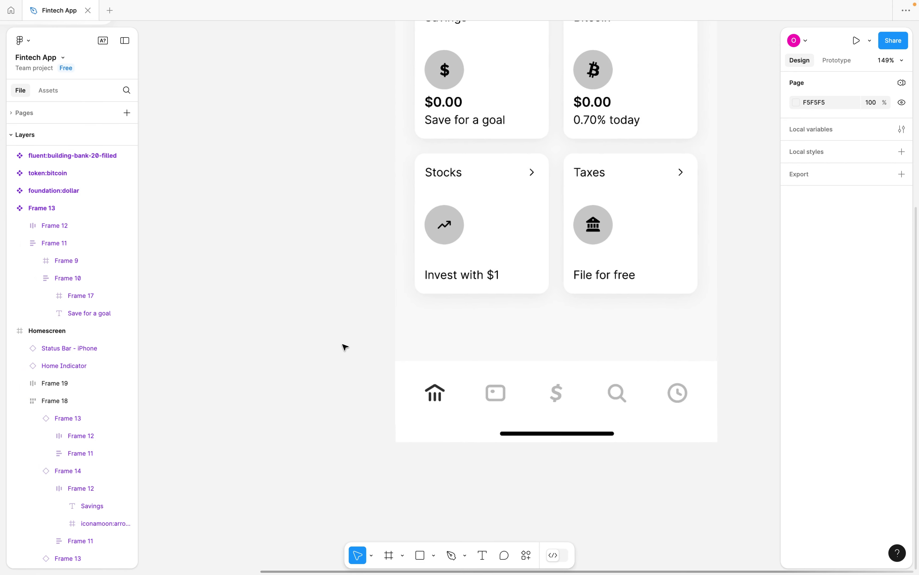
click(361, 127)
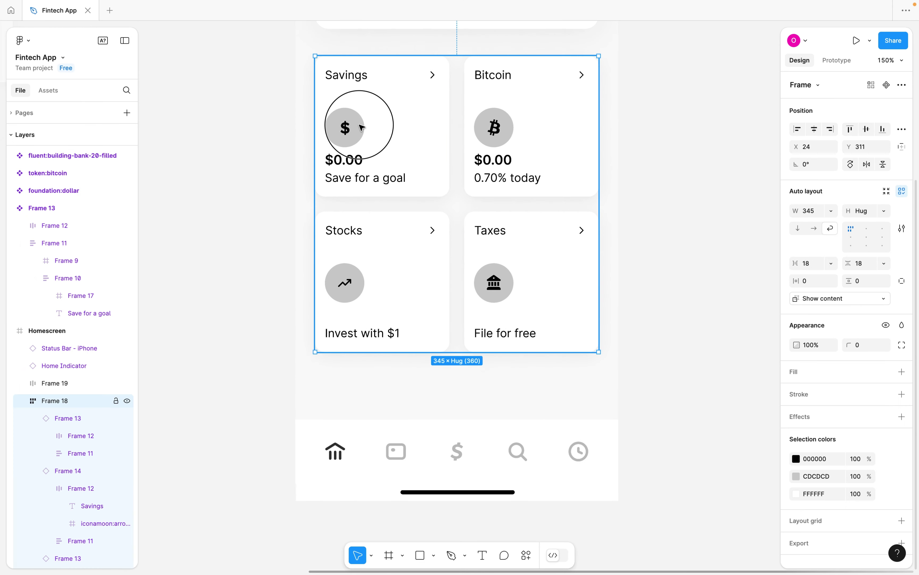
double_click(361, 127)
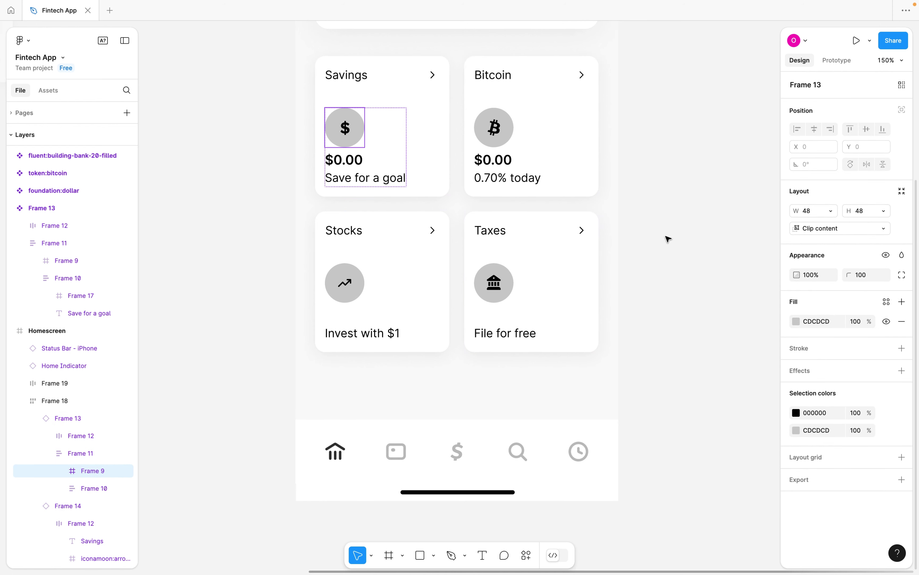
click(797, 322)
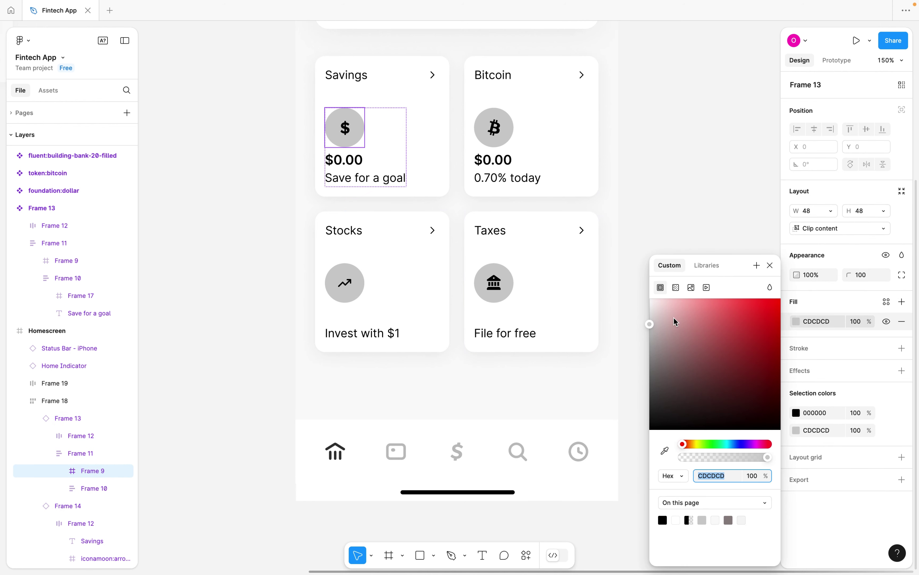
drag(677, 322, 676, 284)
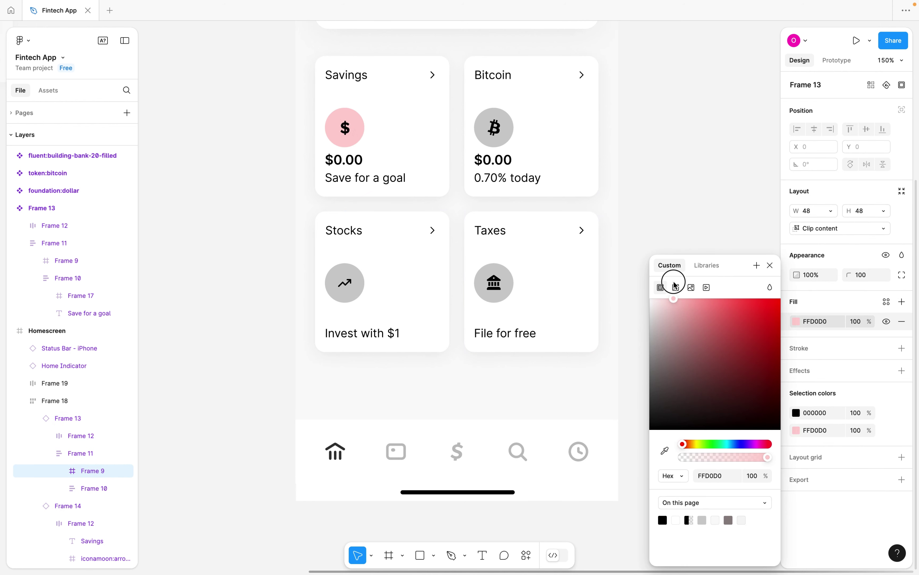
Fill the circle behind the Bitcoin card's icon with a light green.
click(506, 134)
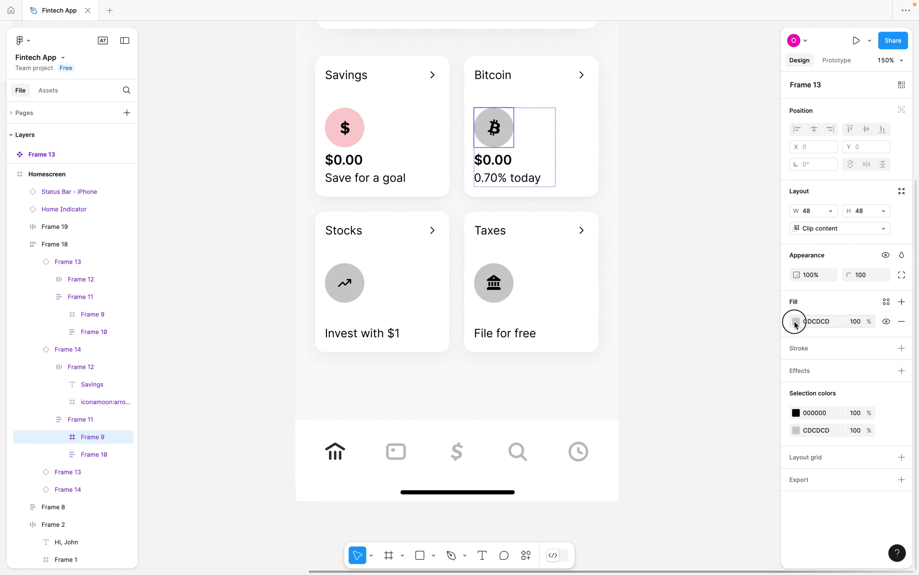
click(797, 322)
click(722, 445)
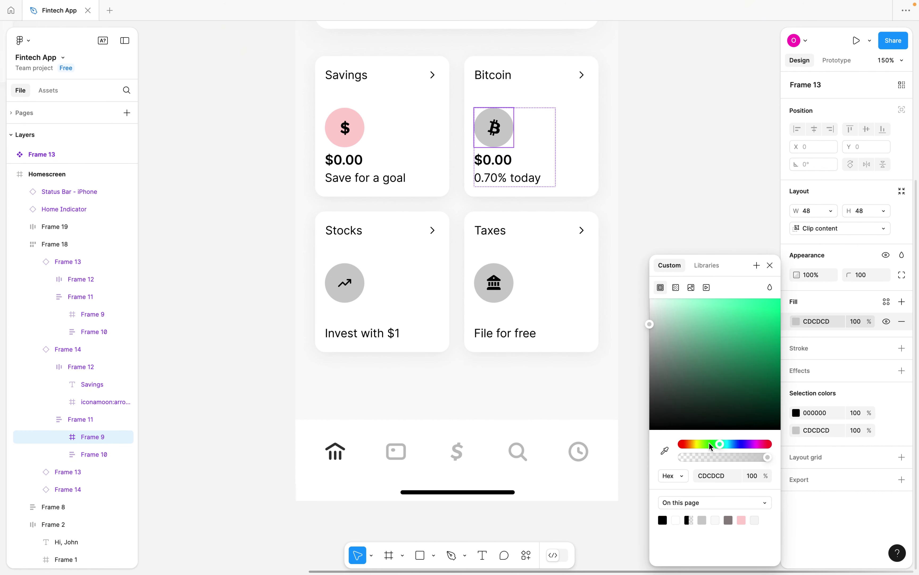
drag(696, 335, 684, 283)
Fill the circle behind the Taxes card's bank icon with light blue D8EBFF.
click(513, 287)
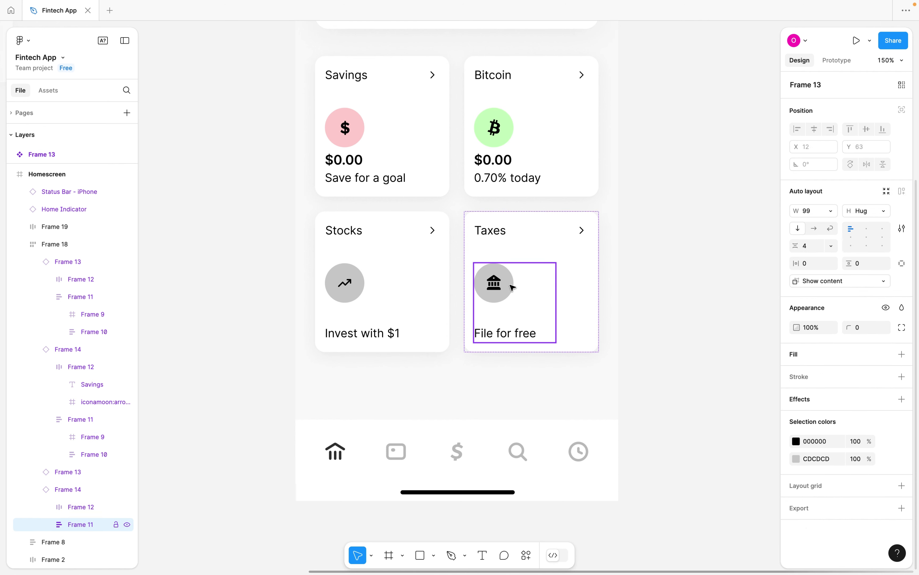
click(798, 323)
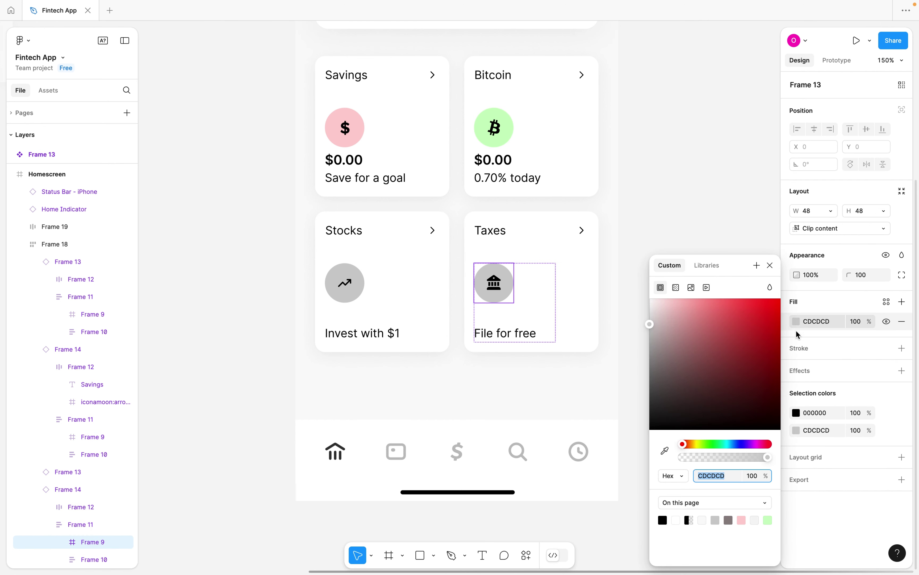
click(733, 444)
drag(722, 343, 671, 285)
Fill the circle behind the Stocks card's trend icon with a bright purple.
click(345, 282)
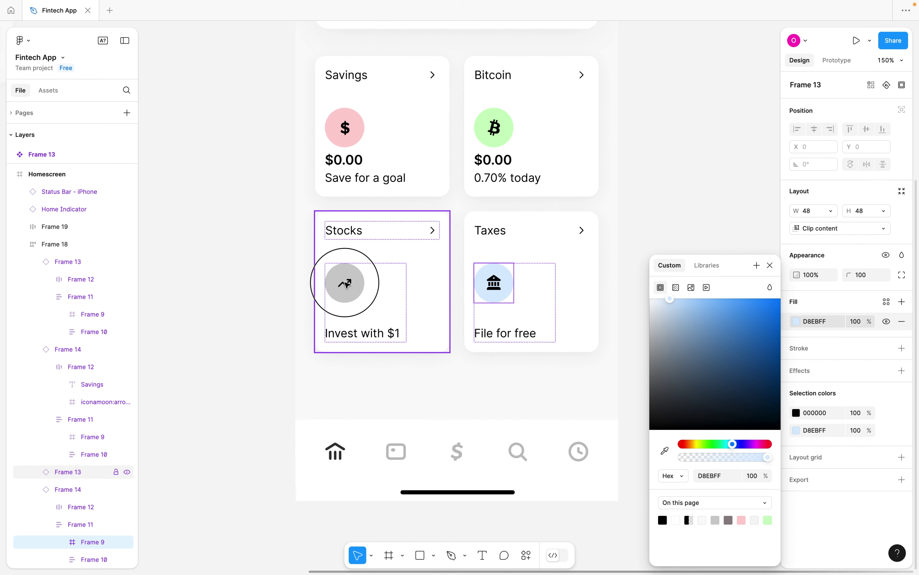
click(347, 284)
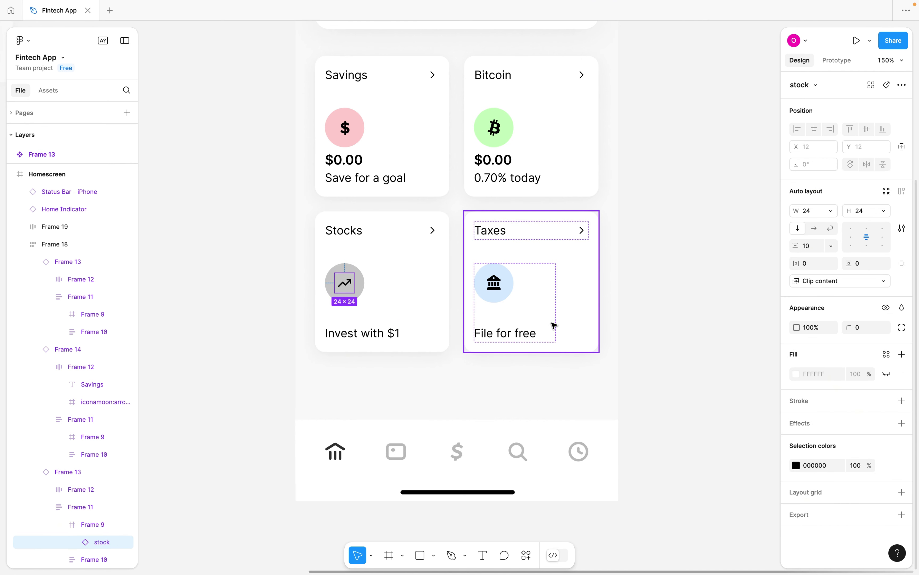
click(798, 323)
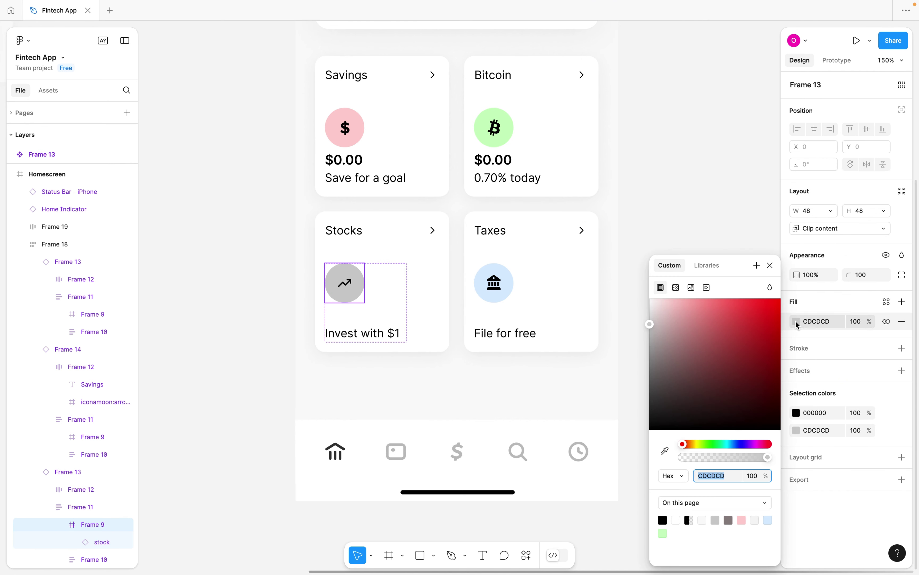
drag(718, 445, 753, 448)
drag(698, 348, 706, 286)
click(705, 185)
Look over the finished home screen and open its prototype presentation.
scroll(708, 187, down, 5)
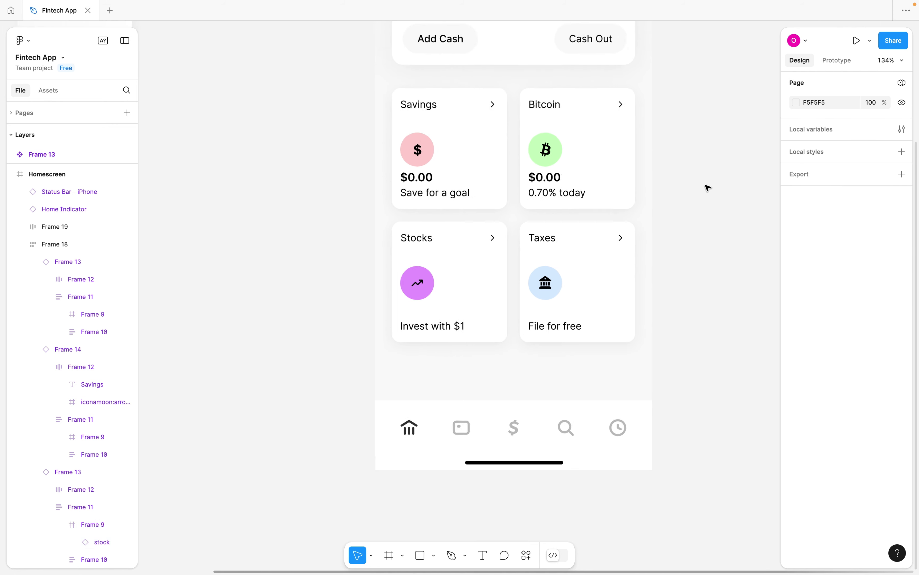
scroll(707, 187, up, 5)
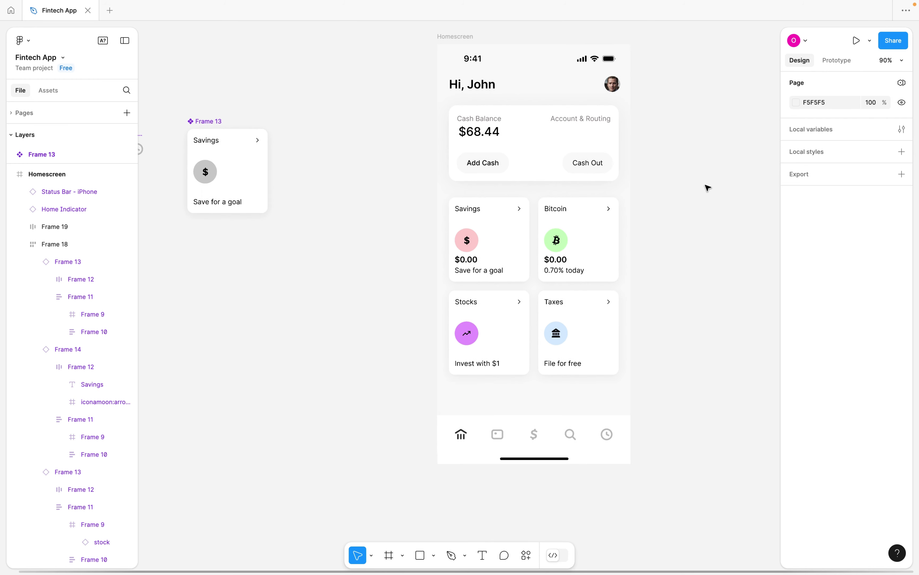
scroll(691, 200, right, 3)
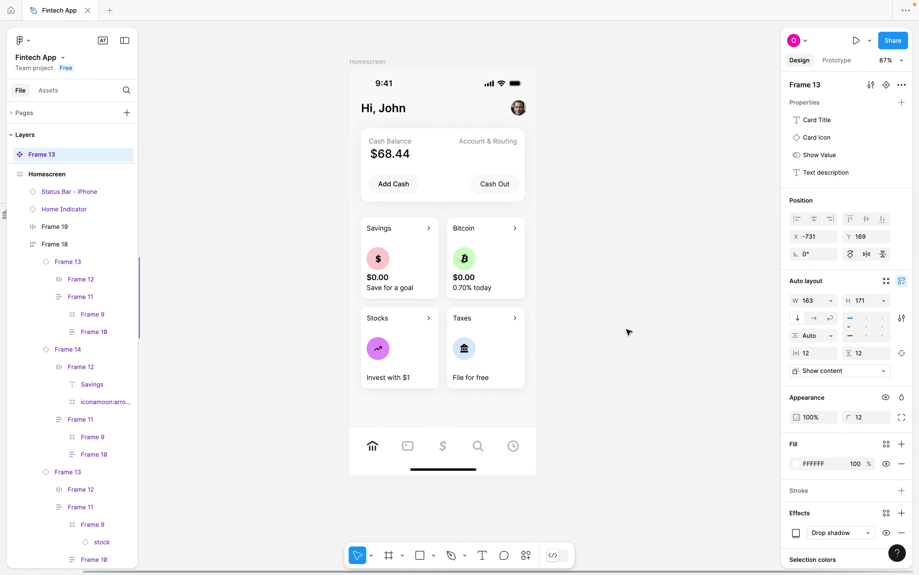
click(858, 40)
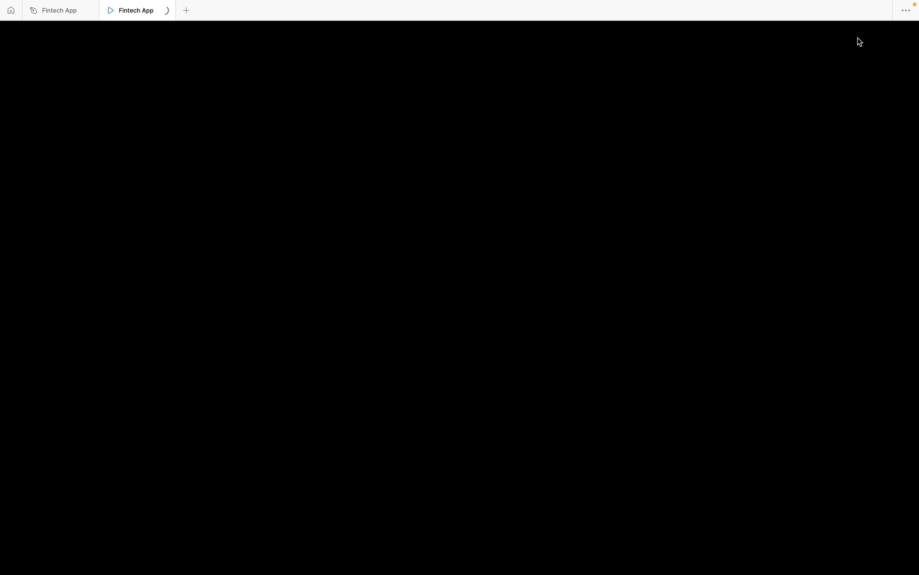